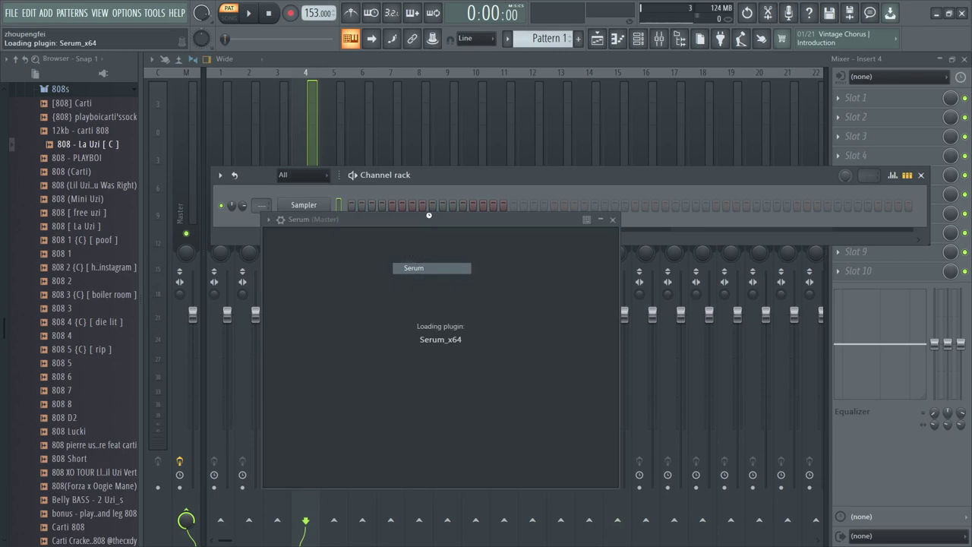
- Load the "Synth - Map" preset from the Starfire bank into Serum
{"action": "left_click", "coordinate": [542, 236]}
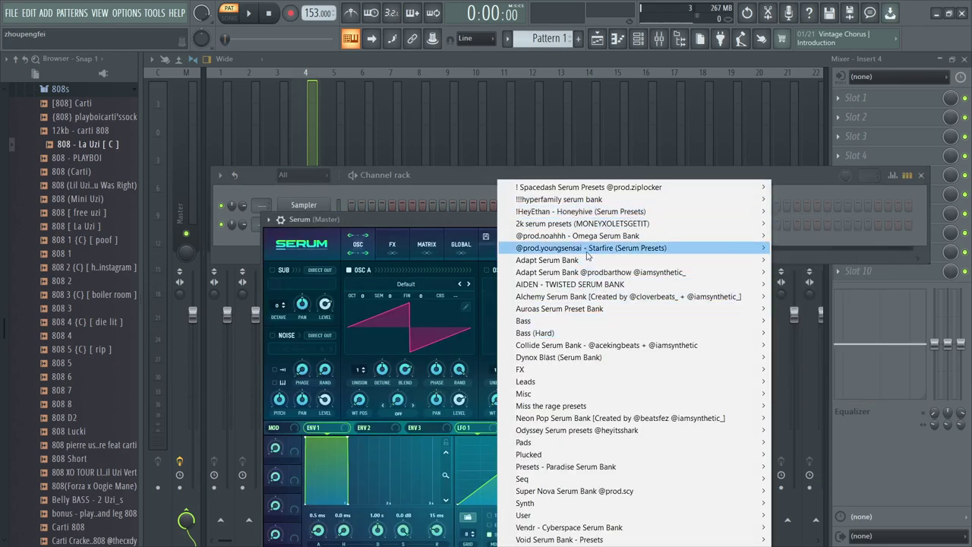
{"action": "mouse_move", "coordinate": [589, 257]}
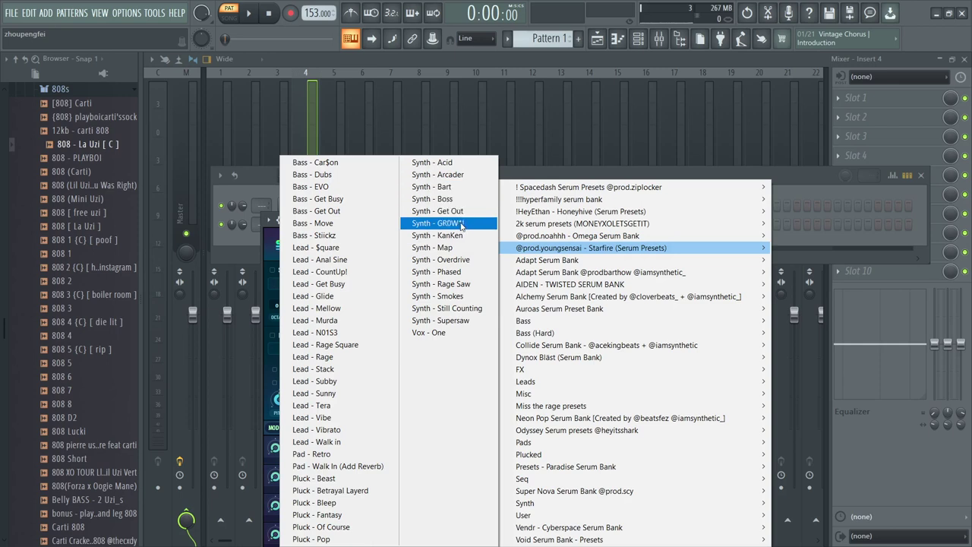
{"action": "left_click", "coordinate": [433, 247]}
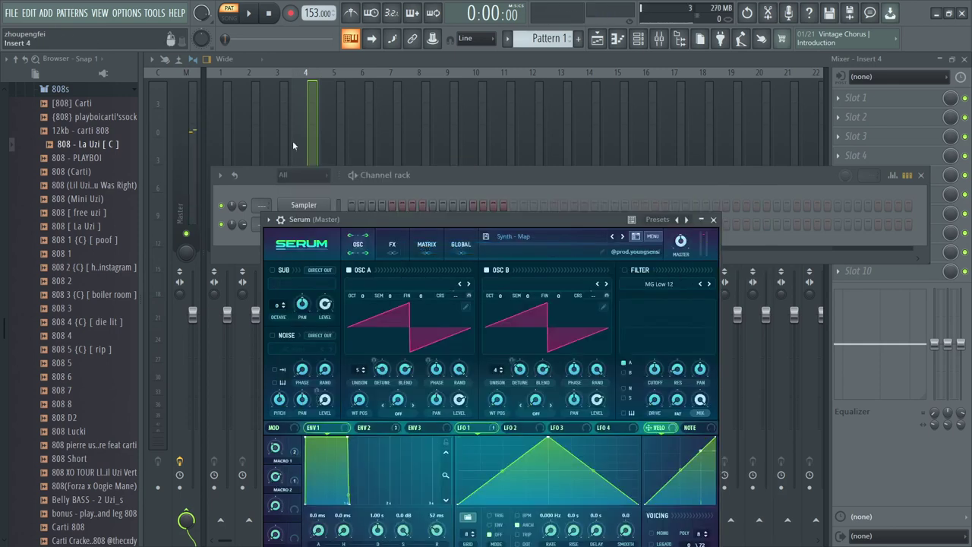
- Select mixer track Insert 1 and open the Serum channel's piano roll
{"action": "left_click", "coordinate": [228, 113]}
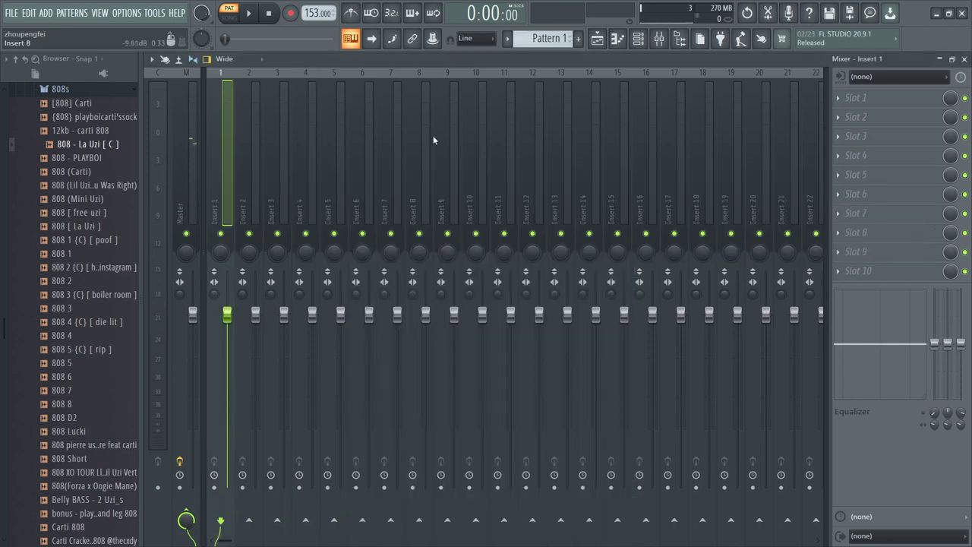
{"action": "left_click", "coordinate": [637, 38]}
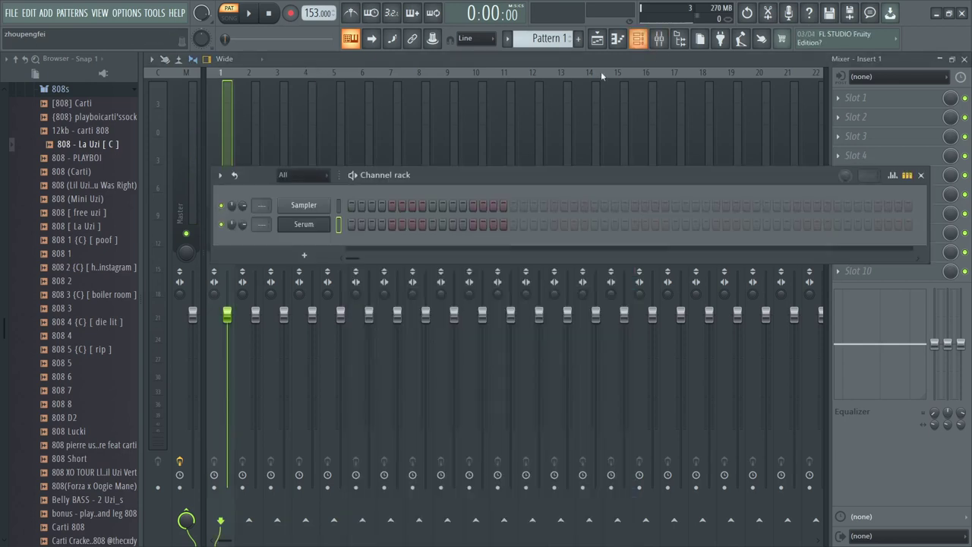
{"action": "left_click", "coordinate": [223, 115]}
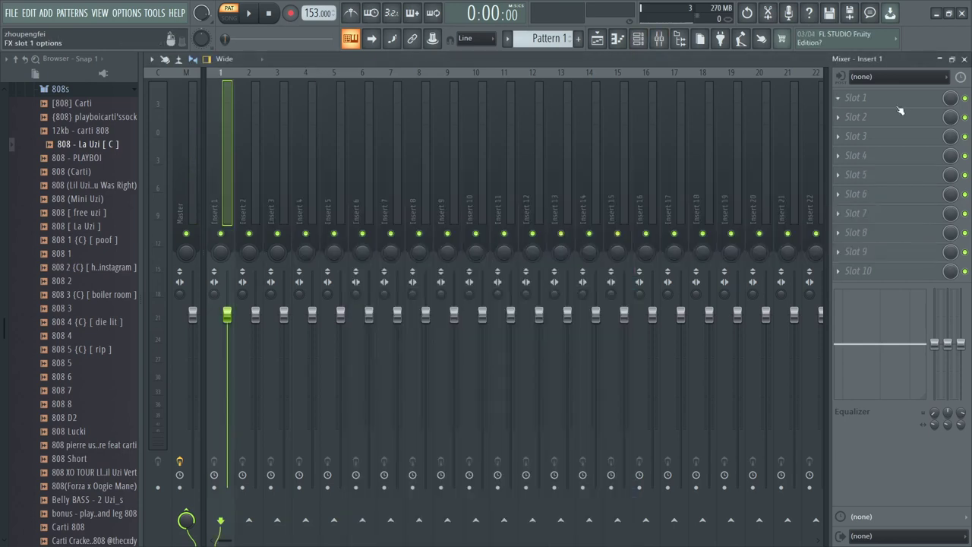
{"action": "left_click", "coordinate": [625, 41]}
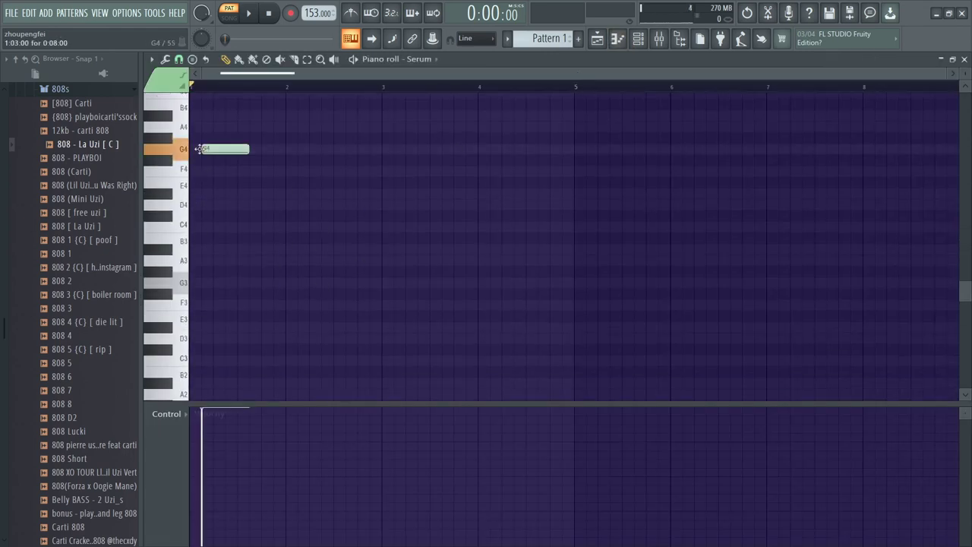
{"action": "left_click", "coordinate": [254, 194]}
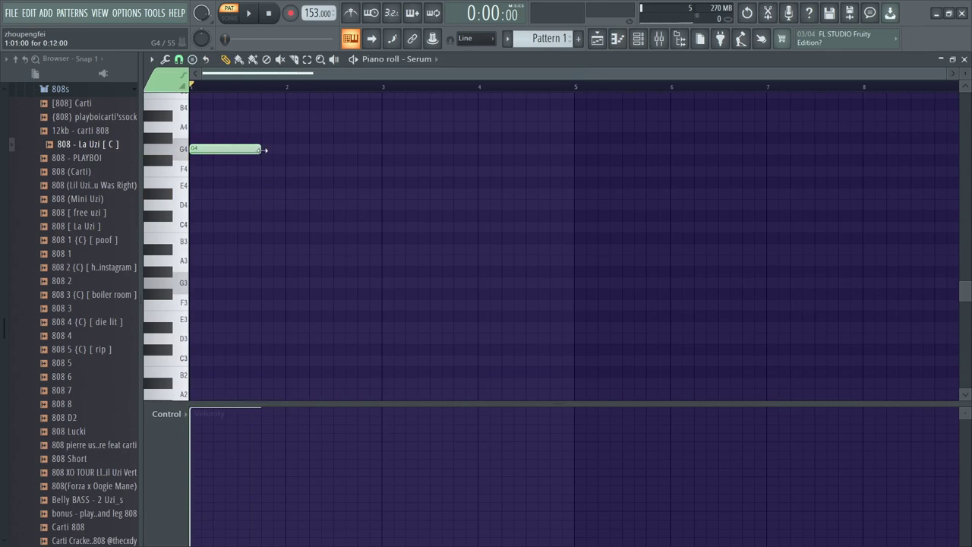
{"action": "left_click", "coordinate": [267, 204]}
{"action": "key", "text": "space"}
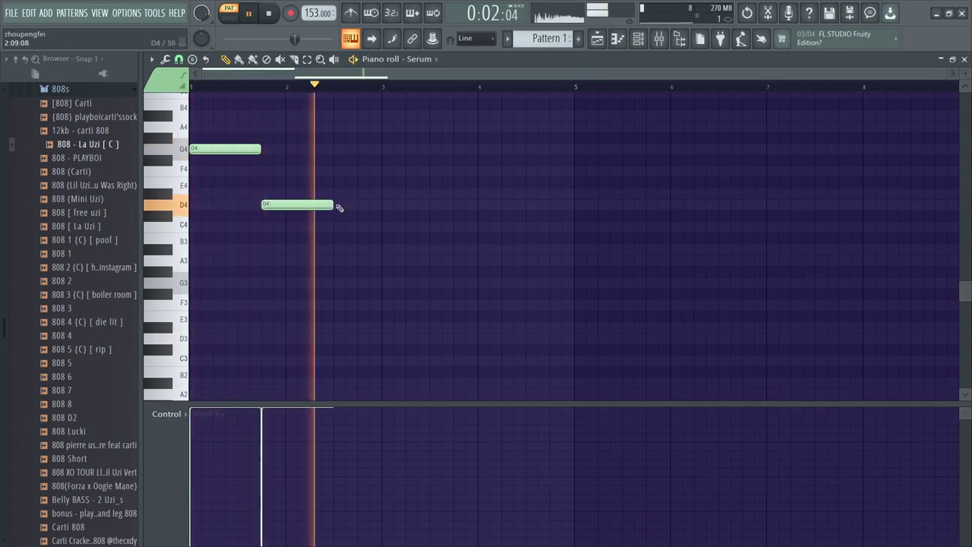
{"action": "key", "text": "space"}
{"action": "left_click_drag", "start_coordinate": [246, 146], "coordinate": [250, 192]}
{"action": "key", "text": "space"}
{"action": "left_click_drag", "start_coordinate": [326, 205], "coordinate": [382, 203]}
{"action": "key", "text": "space"}
{"action": "left_click", "coordinate": [387, 152]}
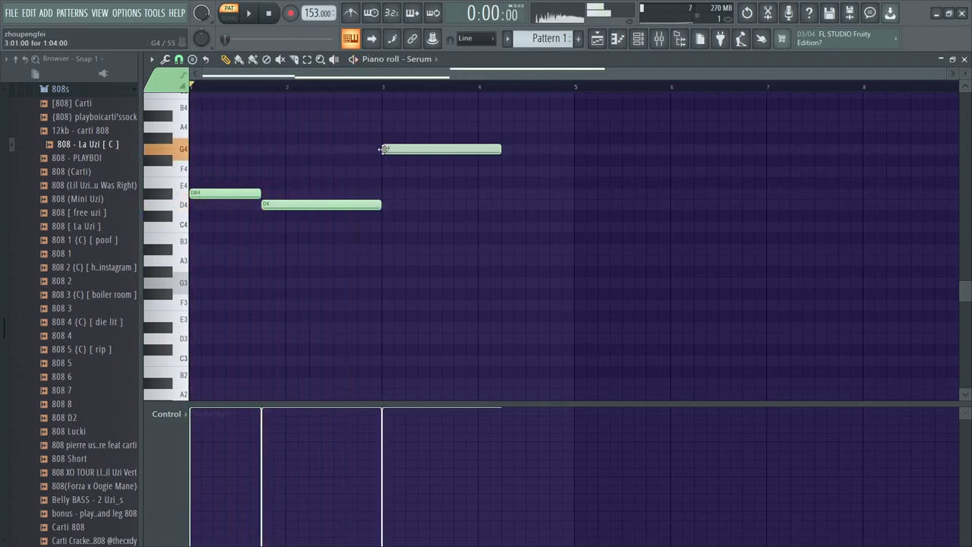
{"action": "right_click", "coordinate": [387, 151]}
{"action": "right_click", "coordinate": [266, 205]}
- Write a four-bar line of G4, D4, D#4 and D4, with the two long D4 notes ending at bars 3 and 5
{"action": "left_click", "coordinate": [193, 149]}
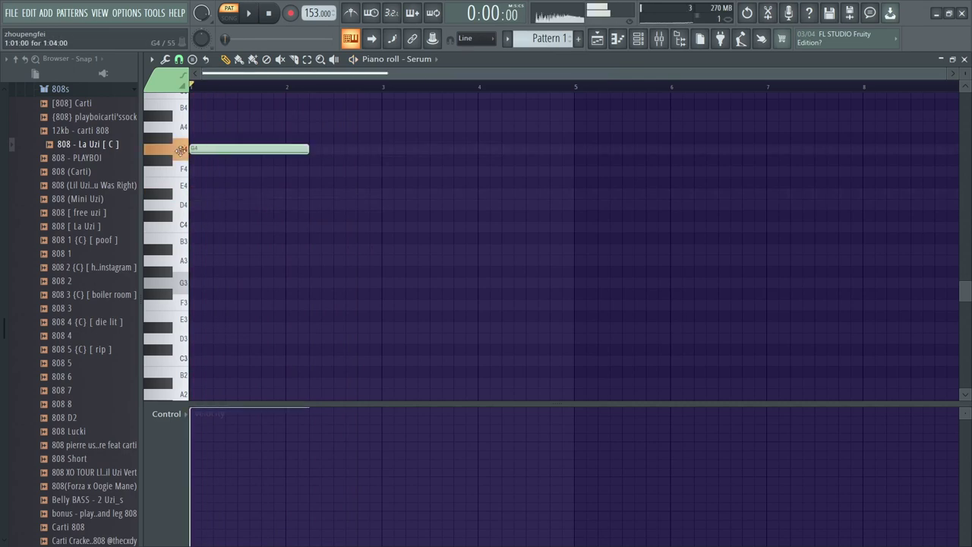
{"action": "left_click", "coordinate": [264, 193]}
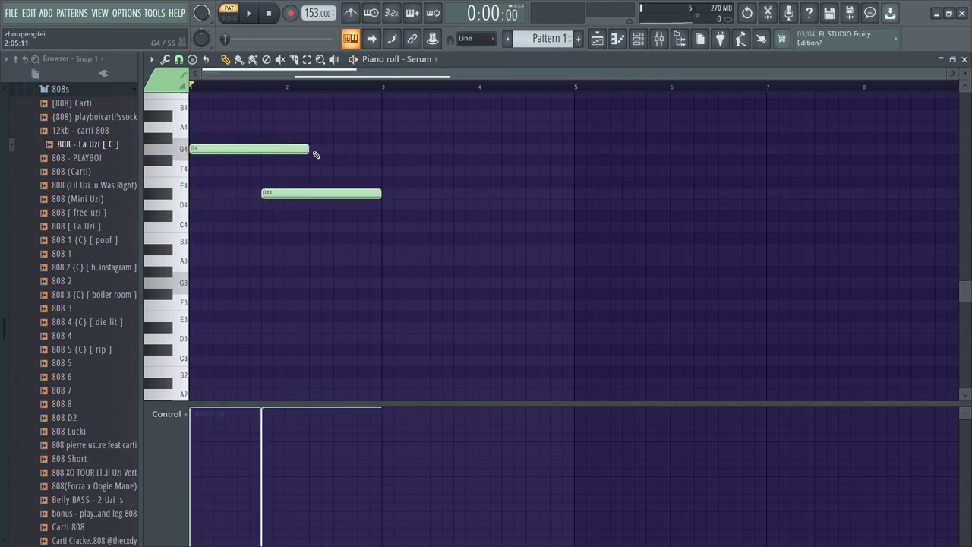
{"action": "key", "text": "space"}
{"action": "left_click_drag", "start_coordinate": [293, 195], "coordinate": [295, 207]}
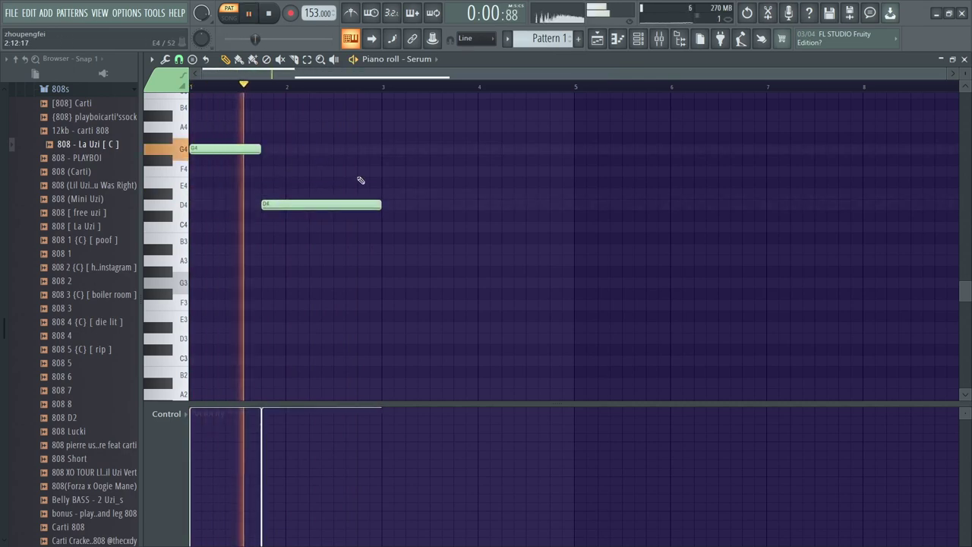
{"action": "left_click", "coordinate": [386, 150]}
{"action": "left_click_drag", "start_coordinate": [473, 150], "coordinate": [453, 195]}
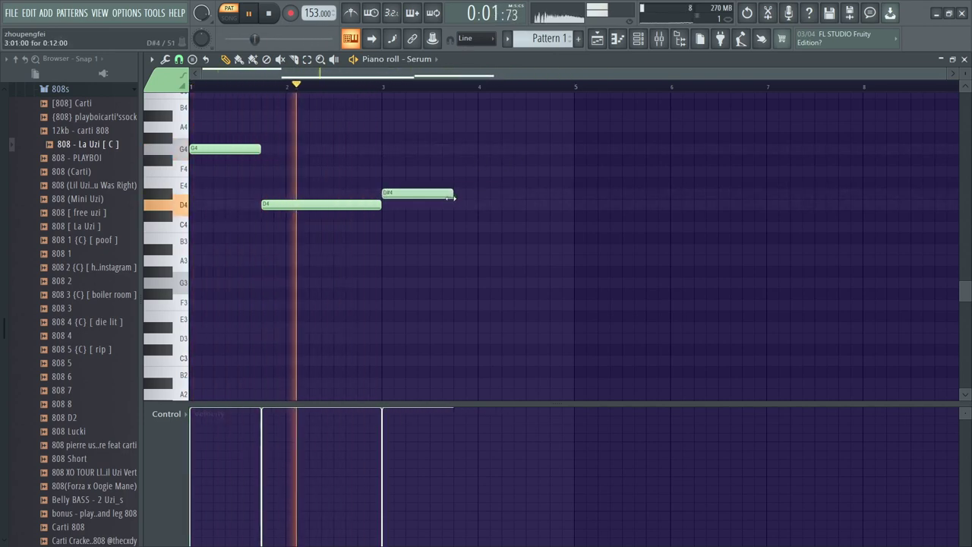
{"action": "left_click", "coordinate": [486, 205]}
{"action": "left_click_drag", "start_coordinate": [519, 205], "coordinate": [575, 210]}
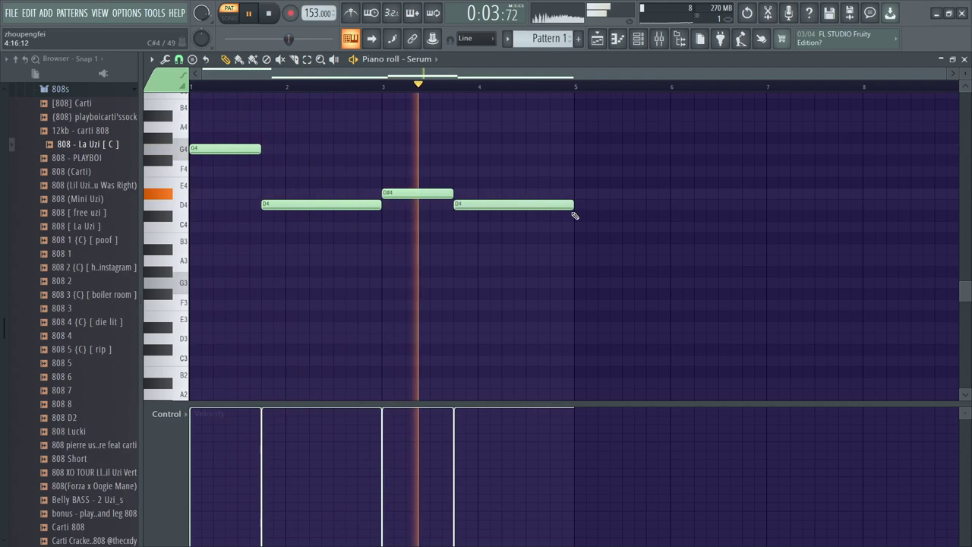
- Duplicate all four notes seven semitones higher, as D5, A4, A#4 and A4, keeping the original line
{"action": "key", "text": "ctrl+a"}
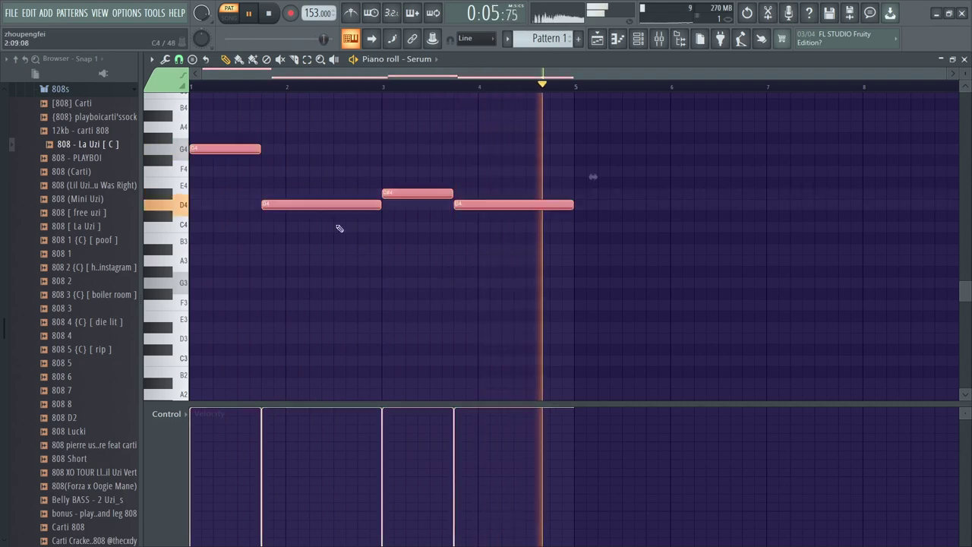
{"action": "scroll", "coordinate": [309, 286], "scroll_direction": "up", "scroll_amount": 3}
{"action": "key", "text": "space"}
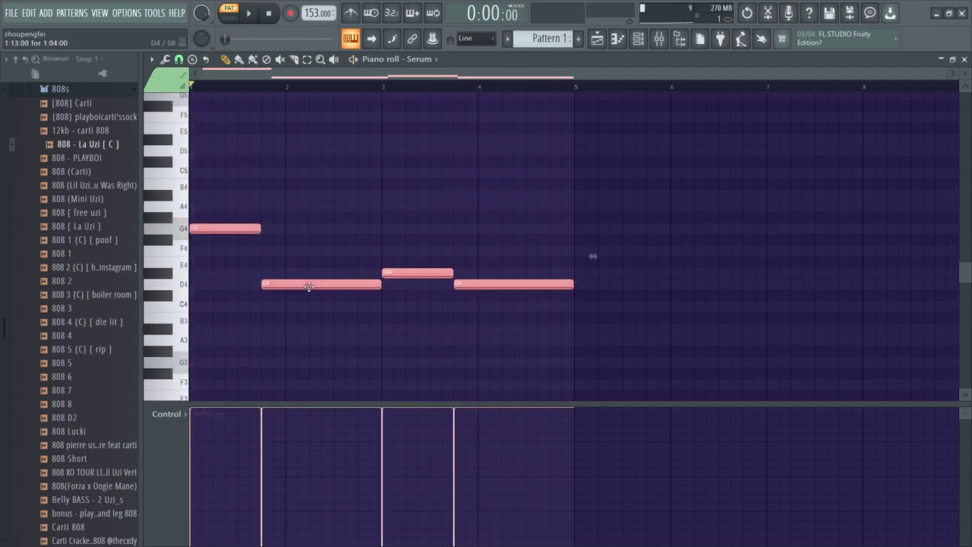
{"action": "key", "text": "shift+Up"}
{"action": "key", "text": "shift+Up"}
{"action": "key", "text": "shift+Up"}
{"action": "key", "text": "shift+Up"}
{"action": "key", "text": "shift+Up"}
{"action": "key", "text": "shift+Up"}
{"action": "key", "text": "shift+Up"}
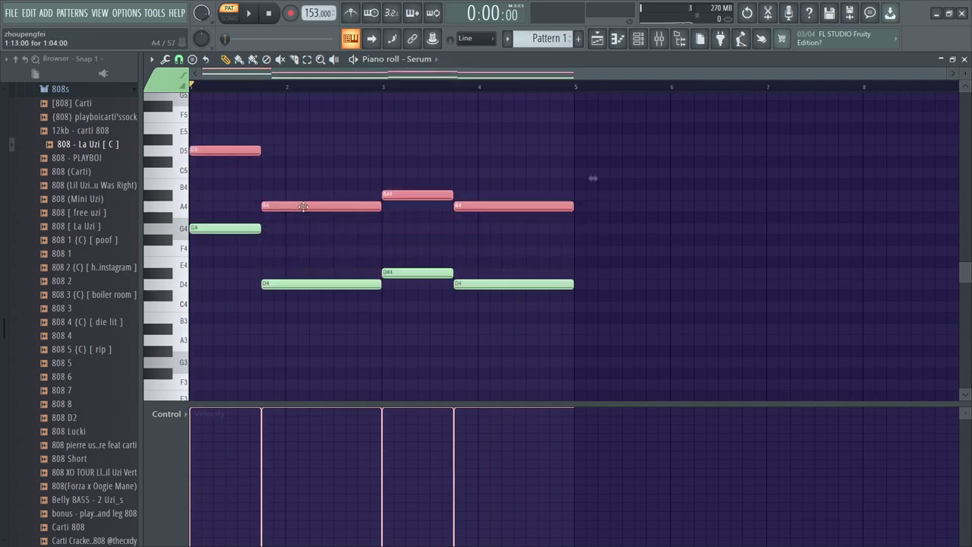
{"action": "left_click", "coordinate": [303, 252]}
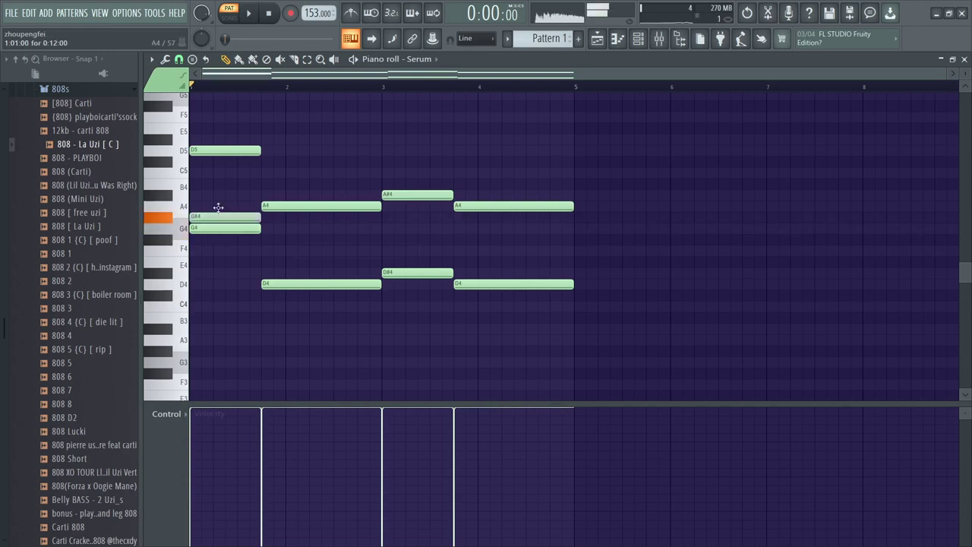
- Try A5 above the first chord, first as one held note and then as short hits, playing it back
{"action": "left_click_drag", "start_coordinate": [218, 207], "coordinate": [219, 192]}
{"action": "key", "text": "ctrl+Up"}
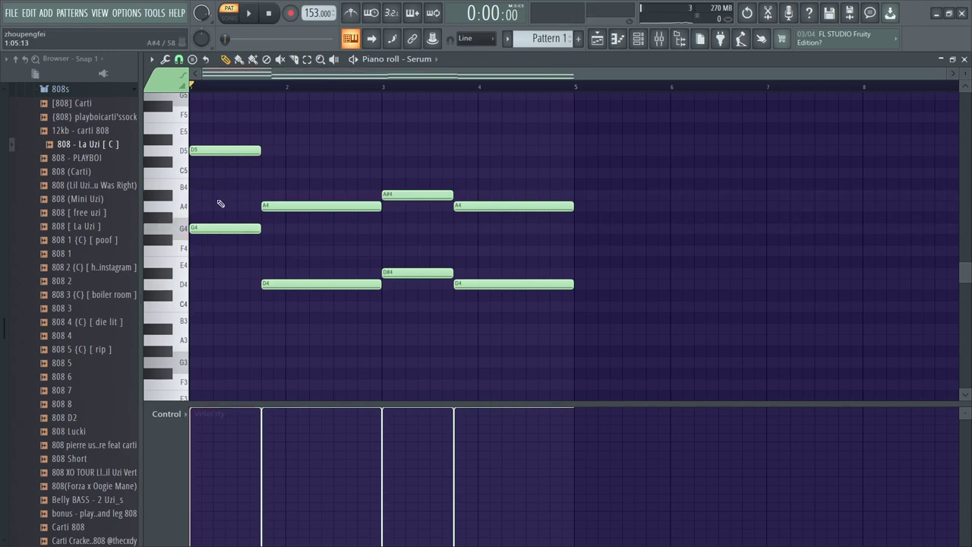
{"action": "scroll", "coordinate": [217, 200], "scroll_direction": "up", "scroll_amount": 3}
{"action": "key", "text": "space"}
{"action": "key", "text": "space"}
{"action": "key", "text": "Down"}
{"action": "key", "text": "space"}
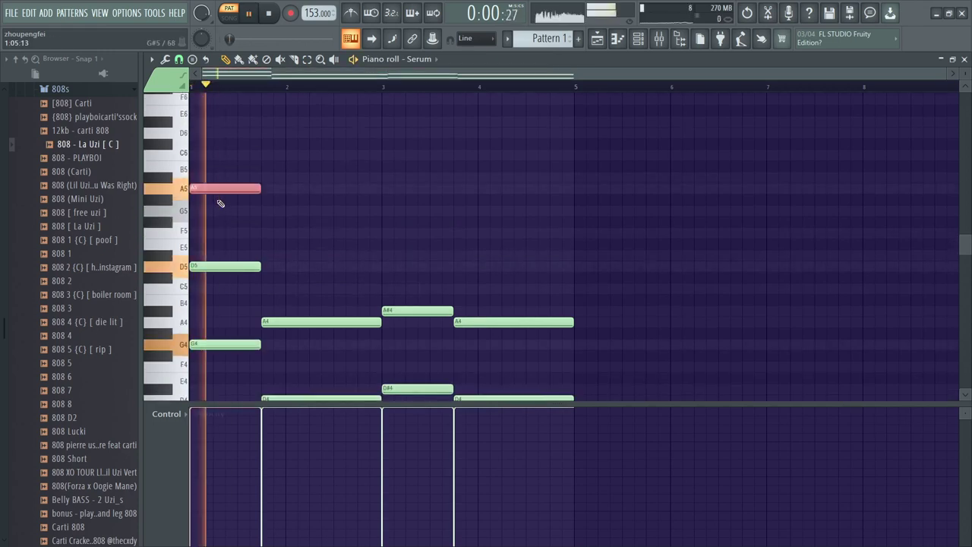
{"action": "scroll", "coordinate": [219, 202], "scroll_direction": "down", "scroll_amount": 3}
{"action": "key", "text": "space"}
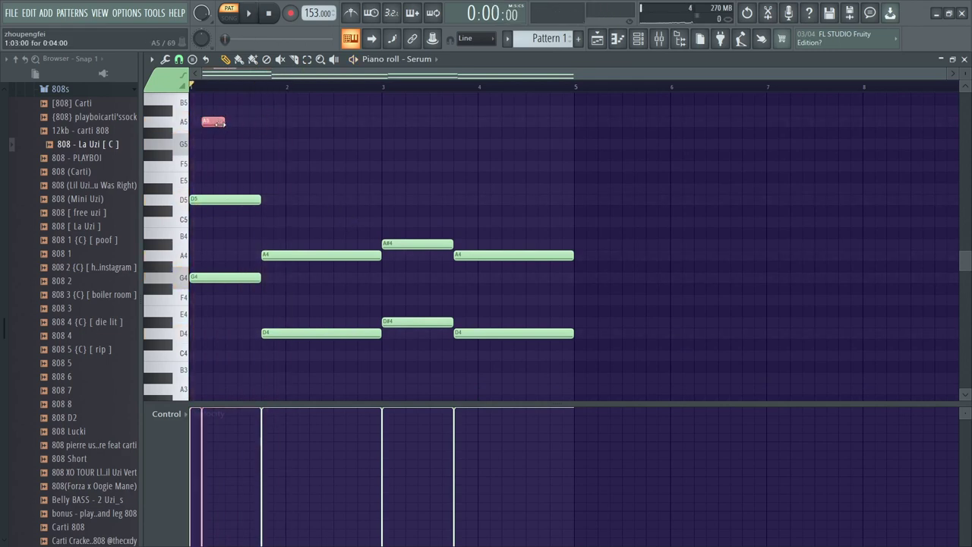
{"action": "key", "text": "space"}
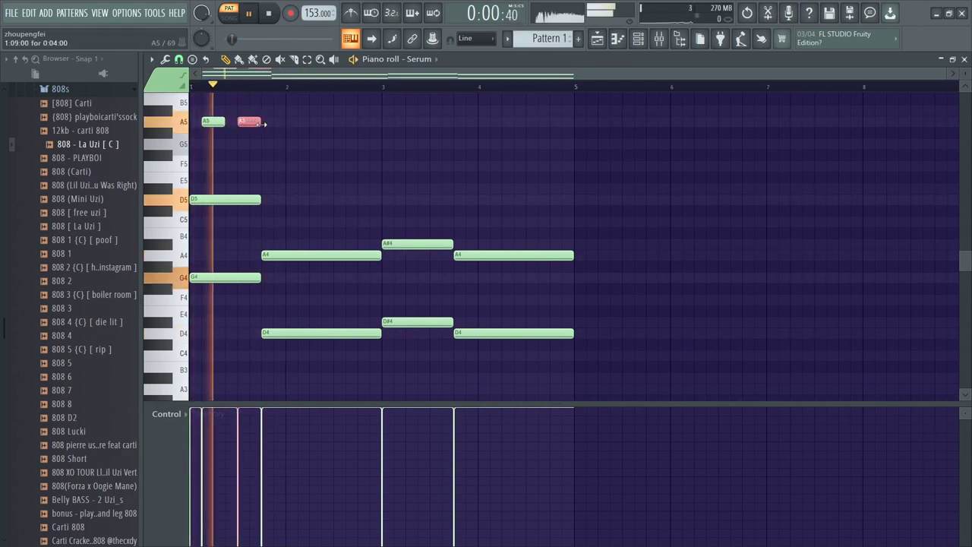
{"action": "key", "text": "space"}
{"action": "right_click", "coordinate": [240, 119]}
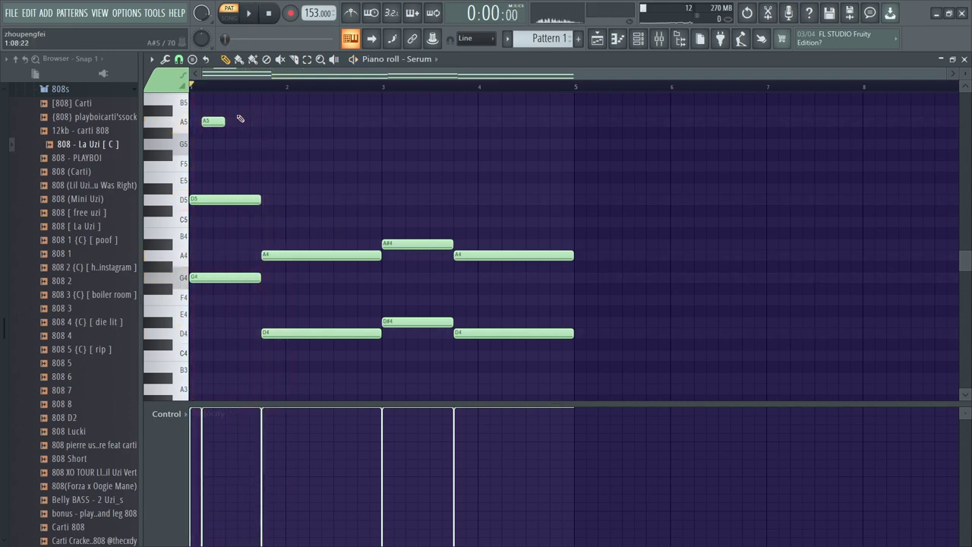
- Fill the length of the first chord with short alternating A5 and A#5 notes and play it back
{"action": "key", "text": "space"}
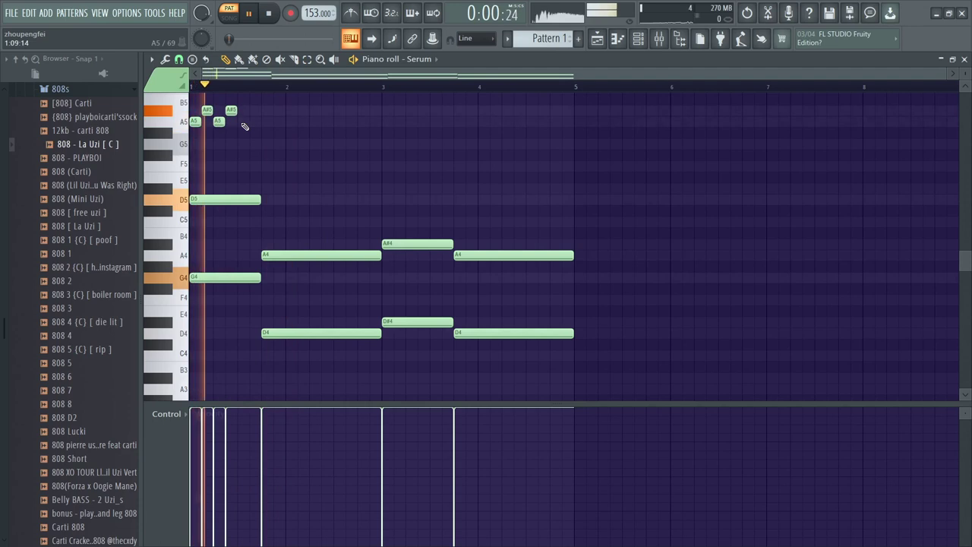
{"action": "left_click", "coordinate": [242, 120]}
{"action": "left_click", "coordinate": [258, 112]}
{"action": "key", "text": "space"}
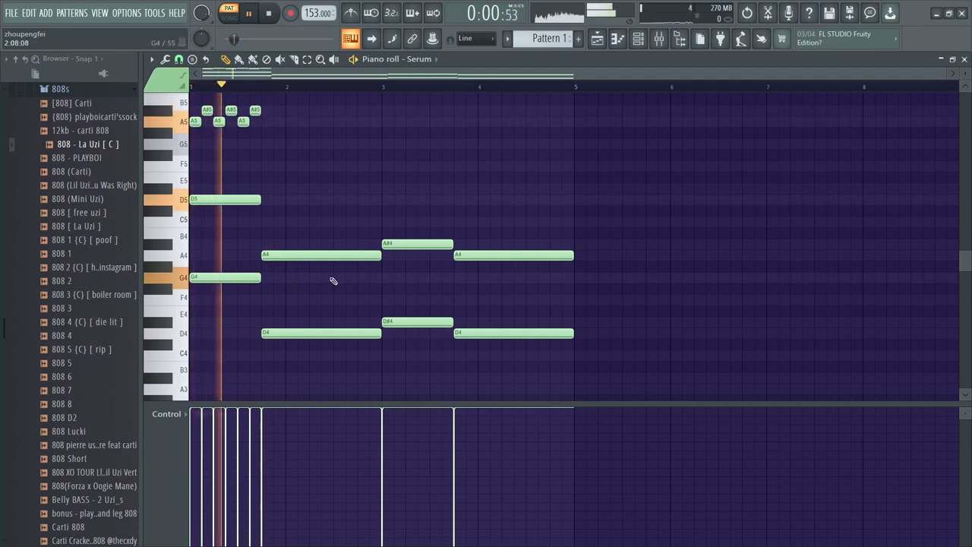
{"action": "key", "text": "space"}
- Try held F5 and D#5 notes above the second chord
{"action": "left_click_drag", "start_coordinate": [271, 332], "coordinate": [280, 298]}
{"action": "key", "text": "ctrl+Up"}
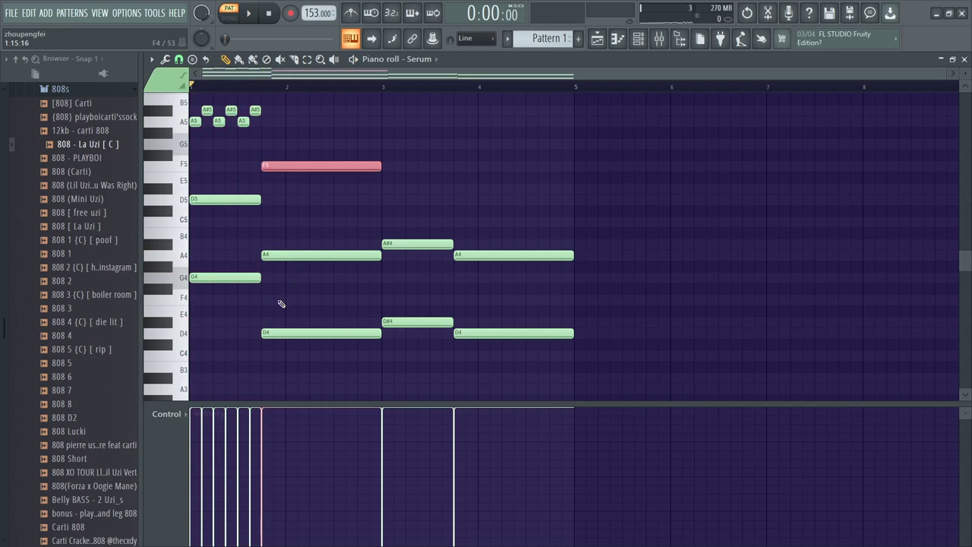
{"action": "scroll", "coordinate": [183, 297], "scroll_direction": "up", "scroll_amount": 1}
{"action": "left_click_drag", "start_coordinate": [279, 345], "coordinate": [258, 347]}
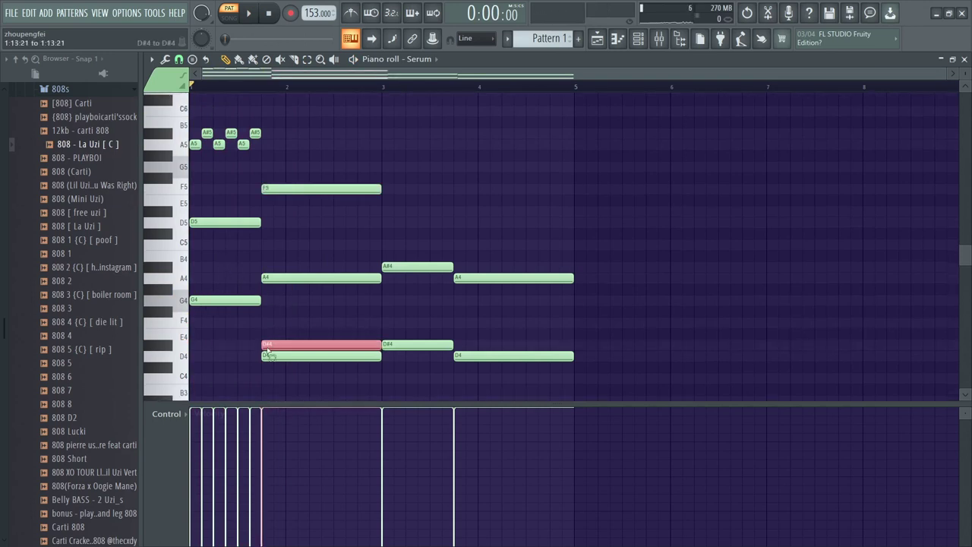
{"action": "key", "text": "ctrl+Up"}
{"action": "left_click", "coordinate": [302, 245]}
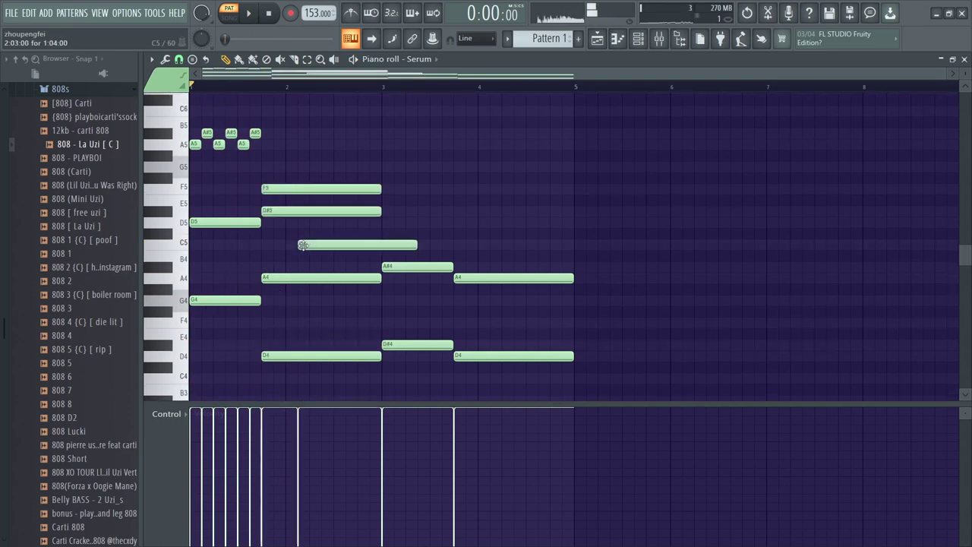
{"action": "right_click", "coordinate": [342, 241]}
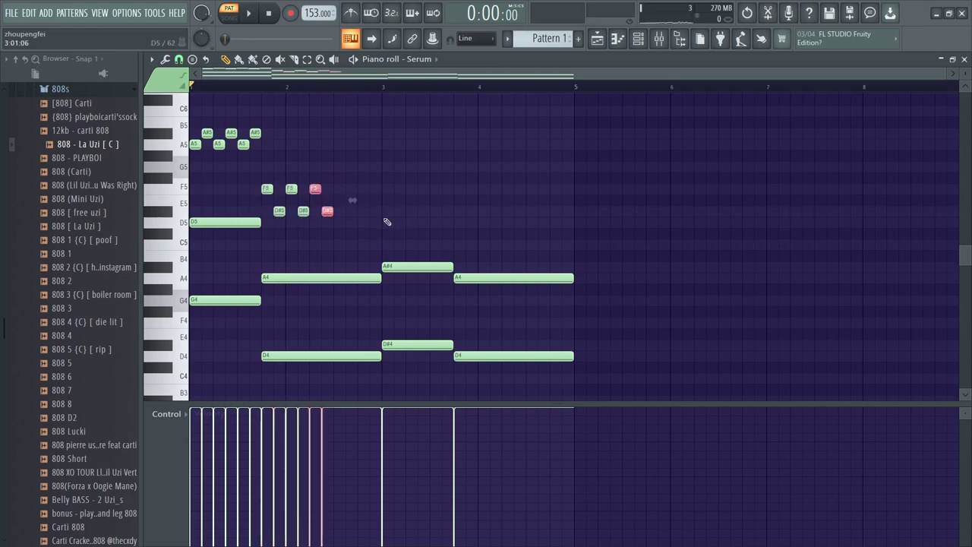
- Try a run of short alternating F5 and D#5 notes up to bar 3 and delete it after the first F5
{"action": "key", "text": "ctrl+b"}
{"action": "key", "text": "ctrl+b"}
{"action": "key", "text": "space"}
{"action": "key", "text": "ctrl+d"}
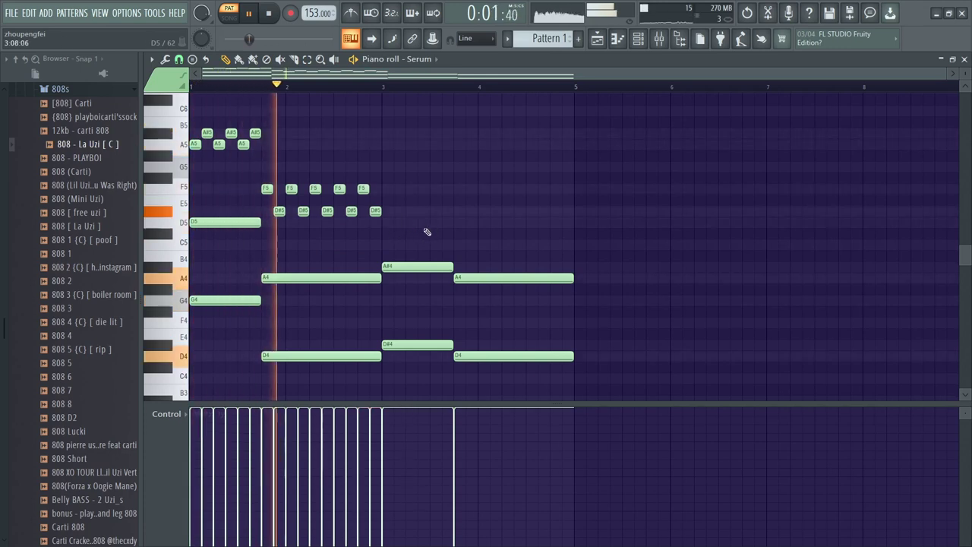
{"action": "left_click_drag", "start_coordinate": [388, 222], "coordinate": [275, 165]}
{"action": "key", "text": "Delete"}
- Alternate short F5 and G5 notes above the second chord up to bar 3, checking them with playback
{"action": "key", "text": "space"}
{"action": "key", "text": "space"}
{"action": "left_click", "coordinate": [290, 187]}
{"action": "left_click", "coordinate": [302, 166]}
{"action": "left_click", "coordinate": [314, 186]}
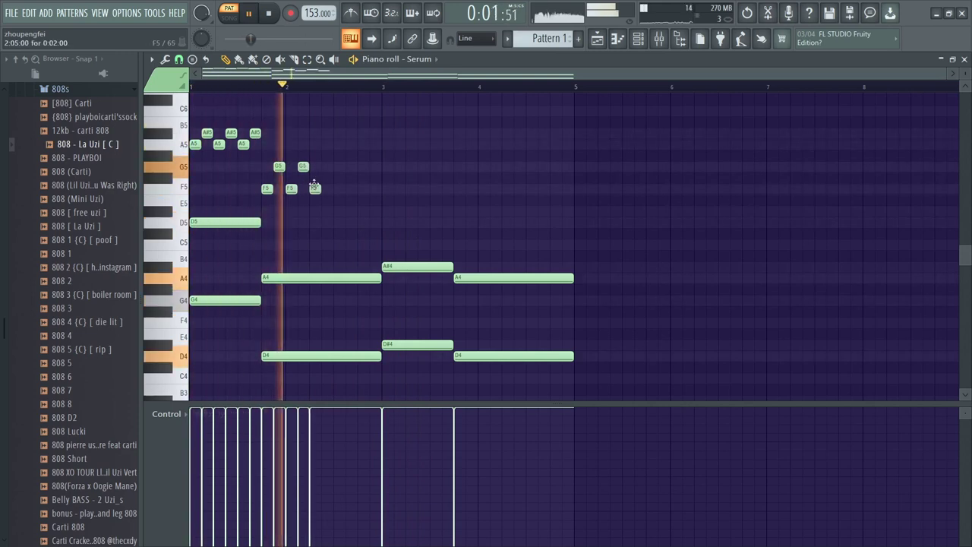
{"action": "left_click", "coordinate": [327, 166]}
{"action": "key", "text": "space"}
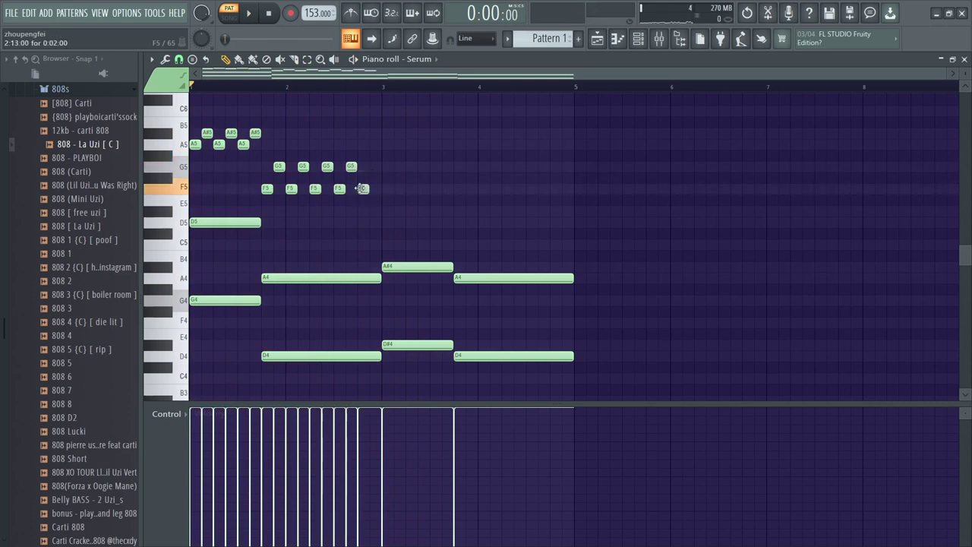
- Try flipping the short F5 and G5 notes above the second chord vertically, play them, and flip them back
{"action": "left_click_drag", "start_coordinate": [393, 150], "coordinate": [271, 212]}
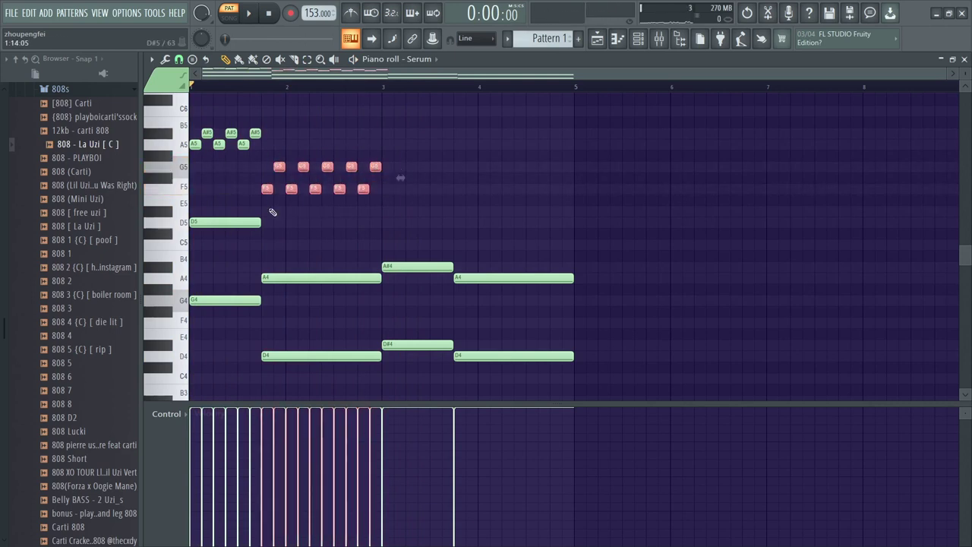
{"action": "key", "text": "alt+y"}
{"action": "key", "text": "space"}
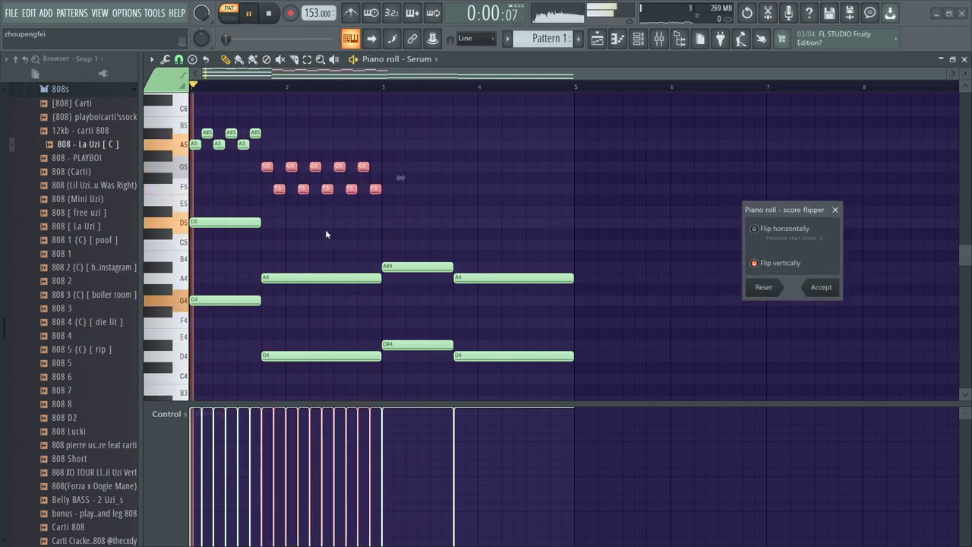
{"action": "left_click", "coordinate": [821, 288]}
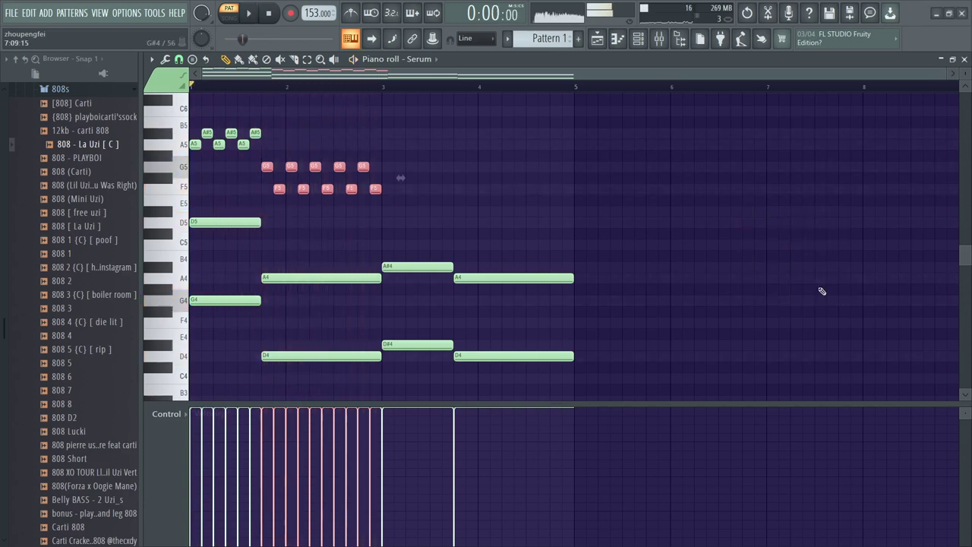
{"action": "key", "text": "space"}
{"action": "key", "text": "alt+y"}
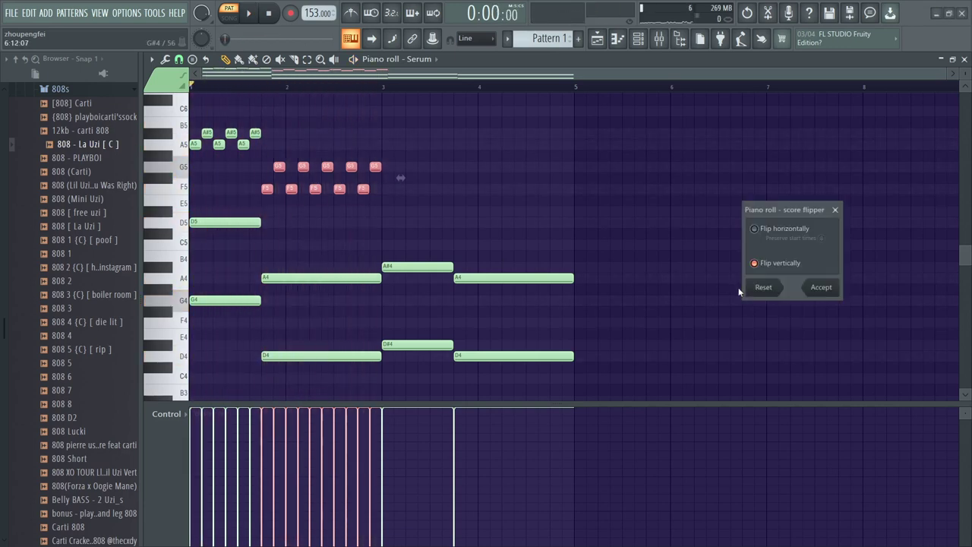
{"action": "key", "text": "space"}
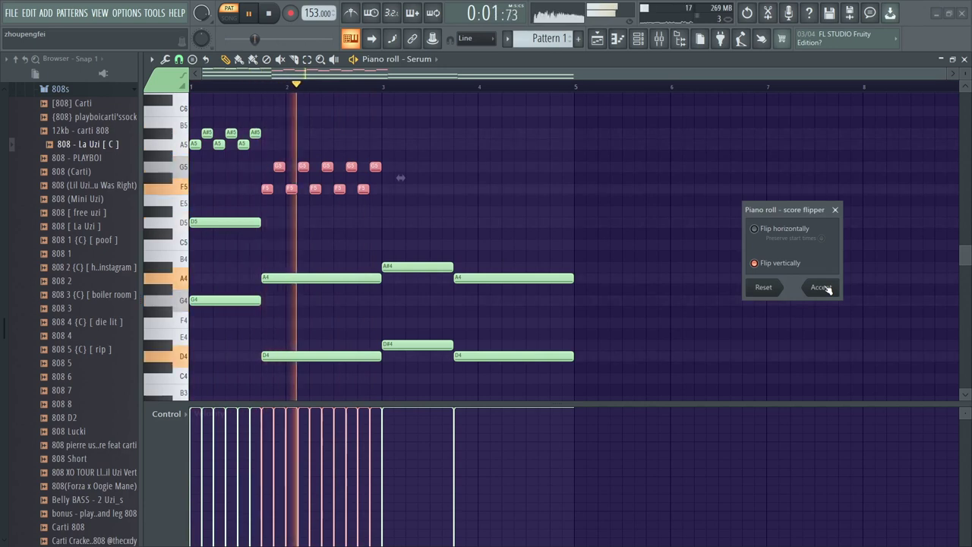
{"action": "left_click", "coordinate": [824, 288]}
{"action": "key", "text": "space"}
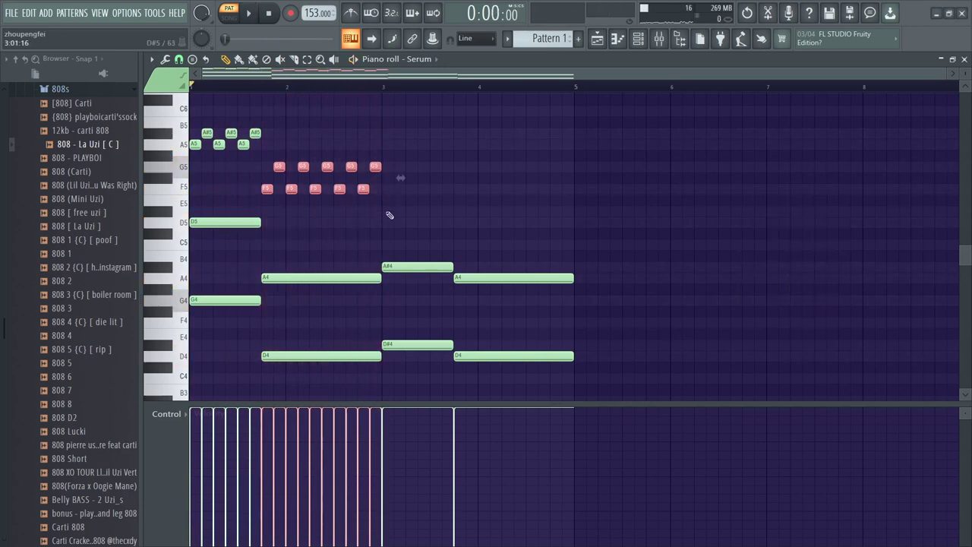
- Place a short G5 and a short A5 note at the start of bar 3 and play them back
{"action": "left_click", "coordinate": [385, 321]}
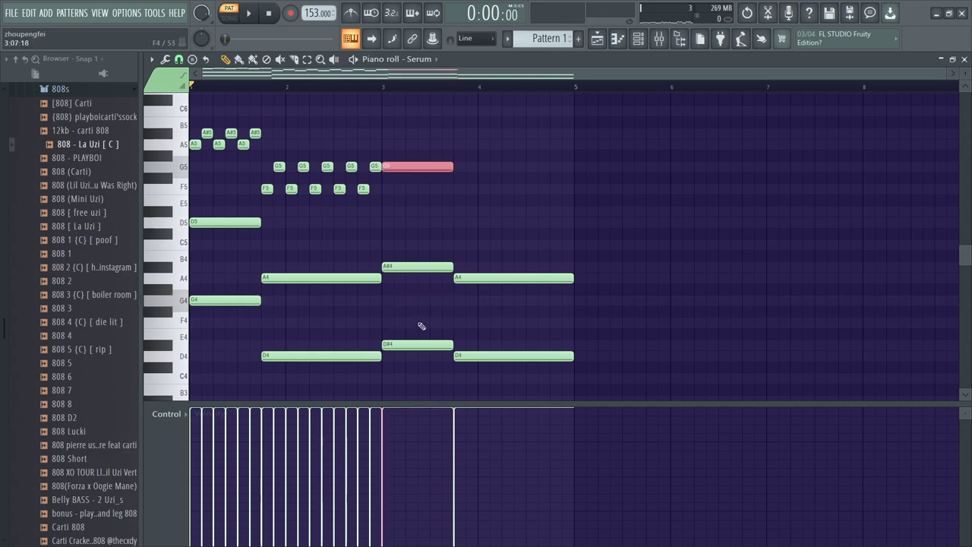
{"action": "left_click", "coordinate": [393, 145]}
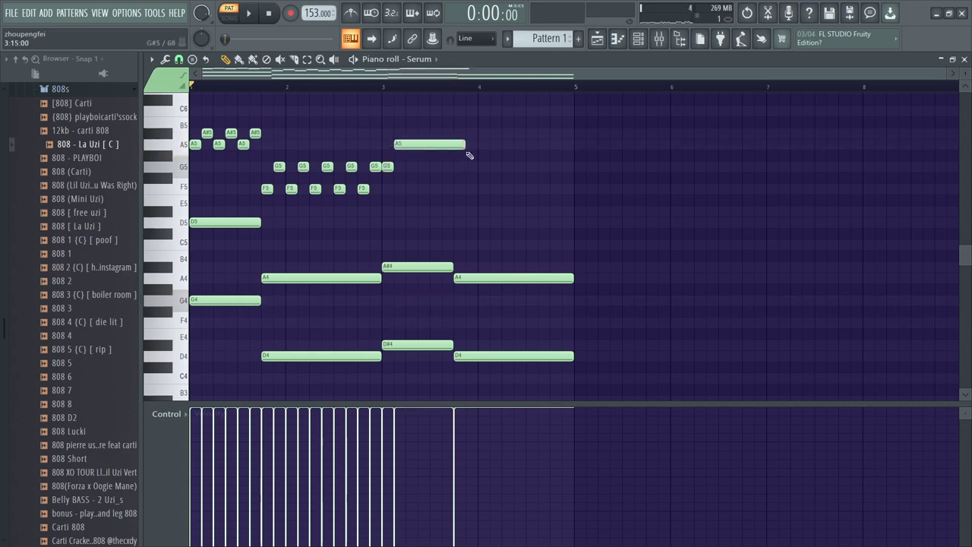
{"action": "key", "text": "space"}
{"action": "key", "text": "space"}
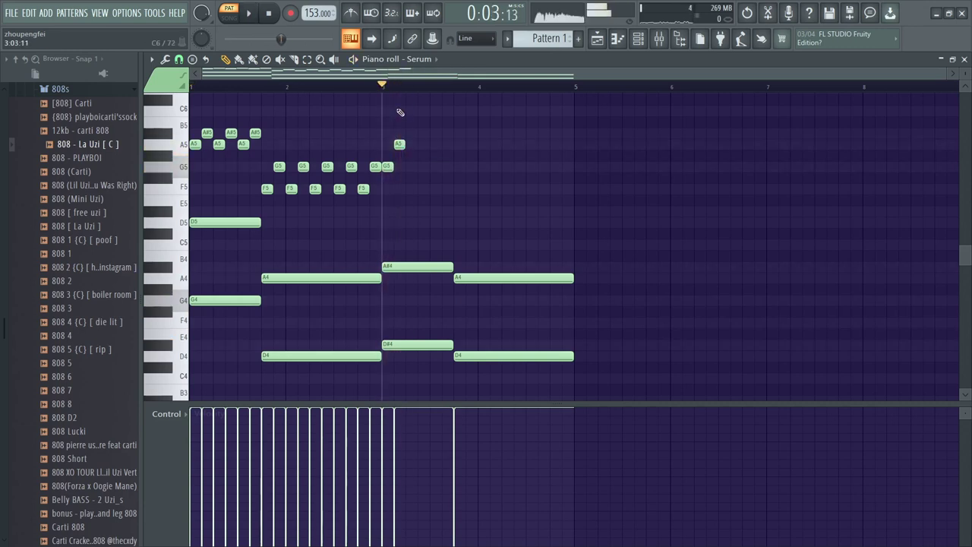
{"action": "key", "text": "space"}
{"action": "key", "text": "space"}
- Continue the short alternating G5 and A5 notes to the end of the third chord, remove the extra G5, and play the pattern
{"action": "left_click", "coordinate": [409, 167]}
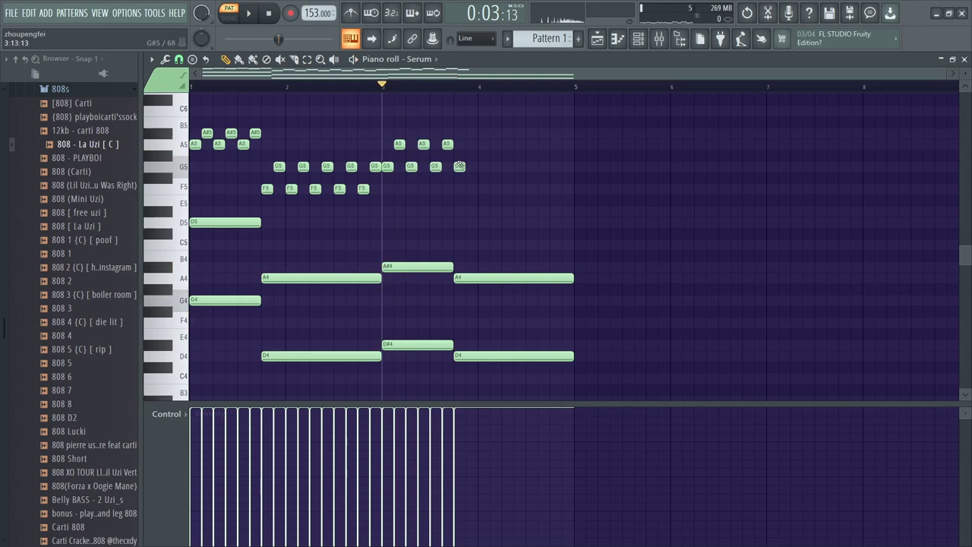
{"action": "right_click", "coordinate": [460, 166]}
{"action": "key", "text": "space"}
{"action": "key", "text": "space"}
{"action": "key", "text": "space"}
{"action": "key", "text": "space"}
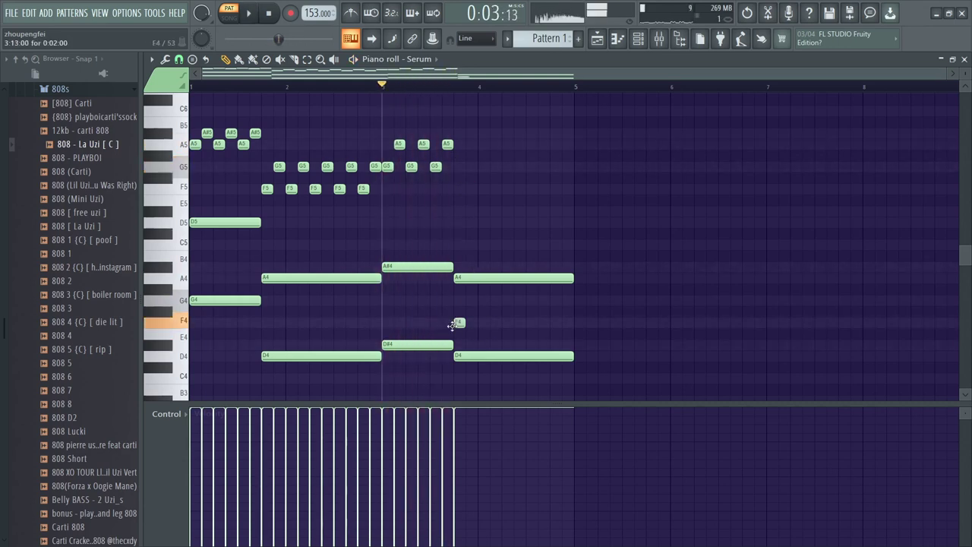
- Try a copy of the F5 and G5 run above the fourth chord, play it back, and remove the copy
{"action": "left_click_drag", "start_coordinate": [372, 204], "coordinate": [263, 140]}
{"action": "left_click_drag", "start_coordinate": [267, 186], "coordinate": [453, 178]}
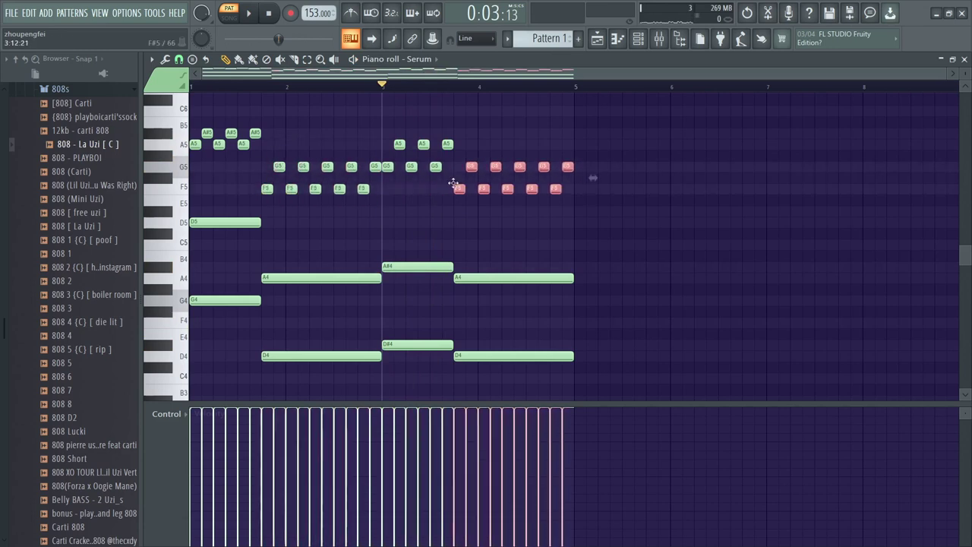
{"action": "key", "text": "space"}
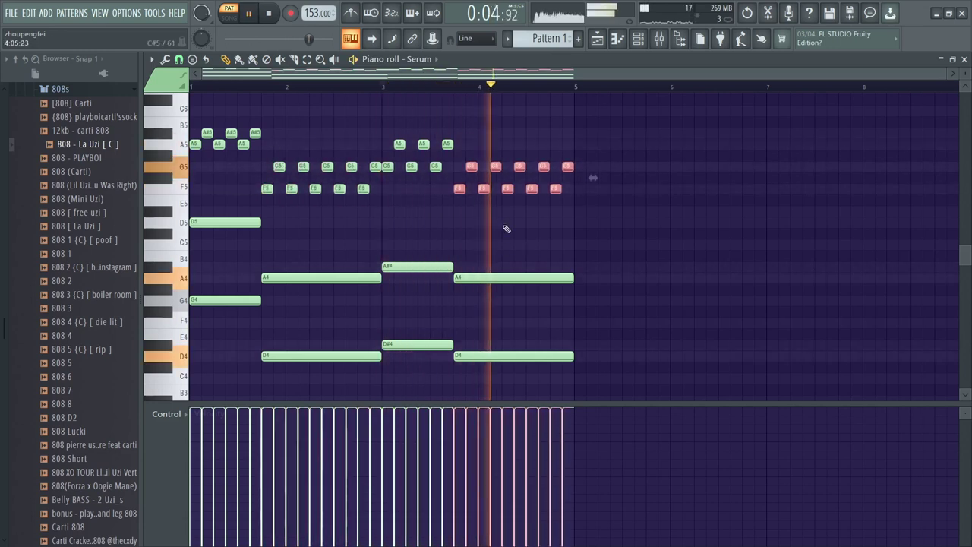
{"action": "key", "text": "space"}
{"action": "key", "text": "space"}
{"action": "key", "text": "space"}
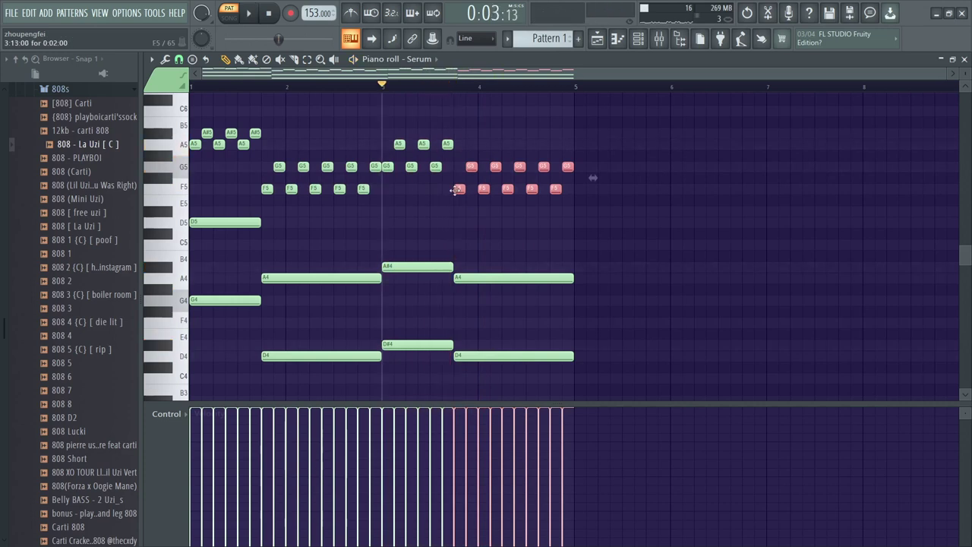
{"action": "scroll", "coordinate": [465, 213], "scroll_direction": "up", "scroll_amount": 3}
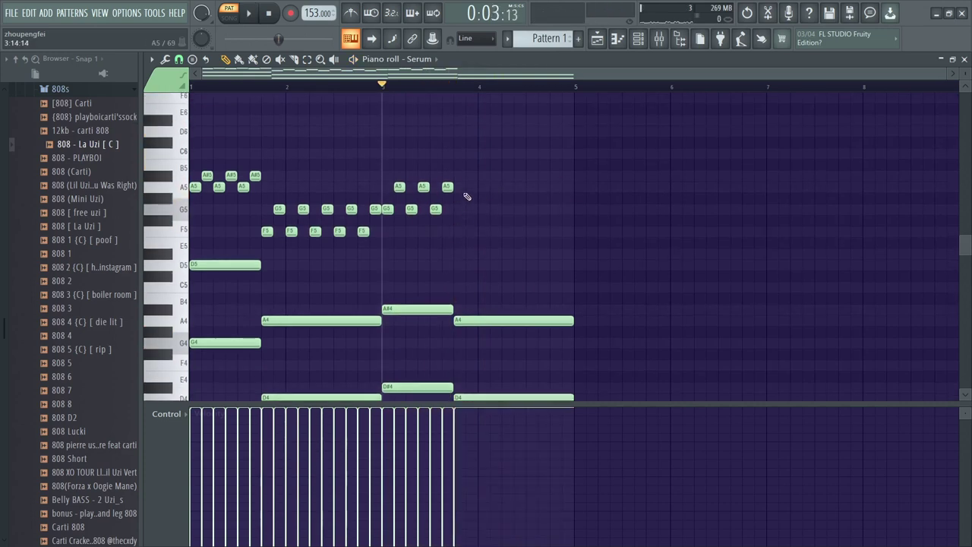
{"action": "key", "text": "ctrl+z"}
- Fill the fourth chord's length up to bar 5 with short alternating A5 and A#5 notes and play them back
{"action": "key", "text": "space"}
{"action": "left_click_drag", "start_coordinate": [459, 232], "coordinate": [465, 207]}
{"action": "key", "text": "space"}
{"action": "left_click_drag", "start_coordinate": [574, 162], "coordinate": [471, 186]}
{"action": "key", "text": "space"}
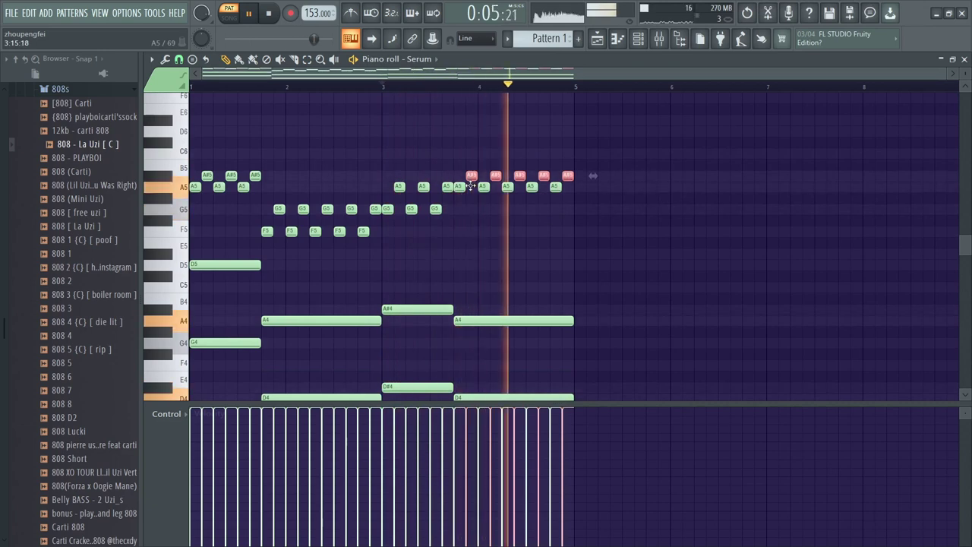
{"action": "left_click", "coordinate": [481, 221]}
{"action": "right_click", "coordinate": [483, 221]}
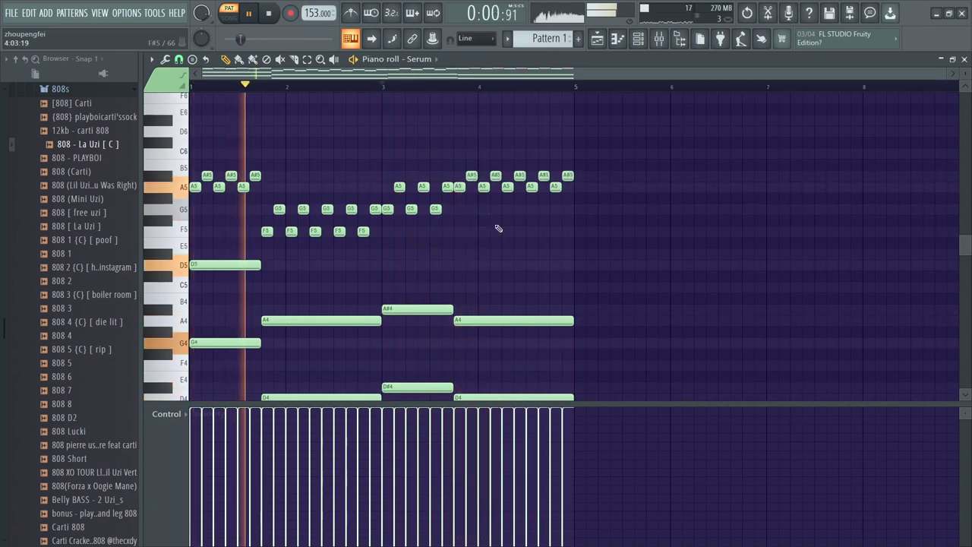
- Play the F5 and G5 run above the second chord and move it down to D5 and E5
{"action": "left_click_drag", "start_coordinate": [375, 202], "coordinate": [276, 260]}
{"action": "key", "text": "space"}
{"action": "key", "text": "space"}
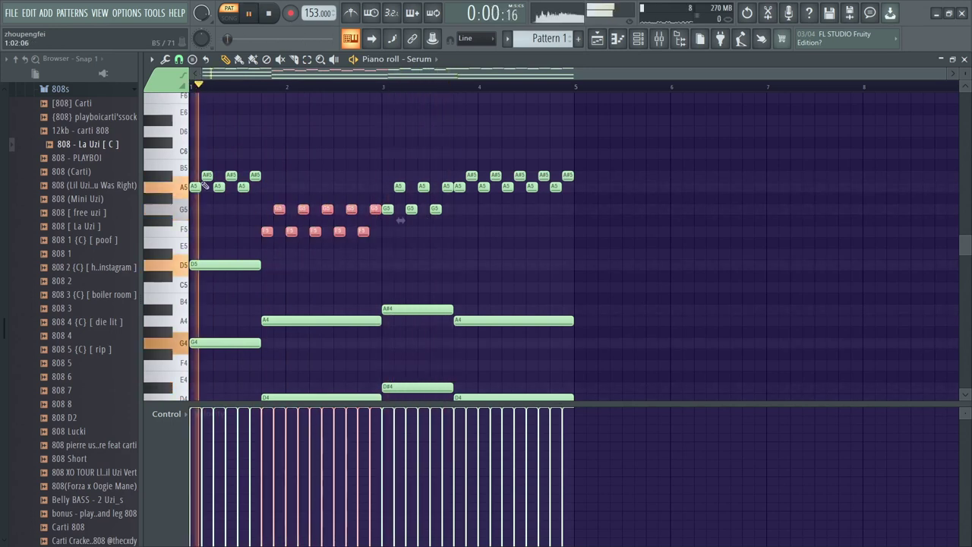
{"action": "key", "text": "space"}
{"action": "left_click_drag", "start_coordinate": [262, 236], "coordinate": [262, 268]}
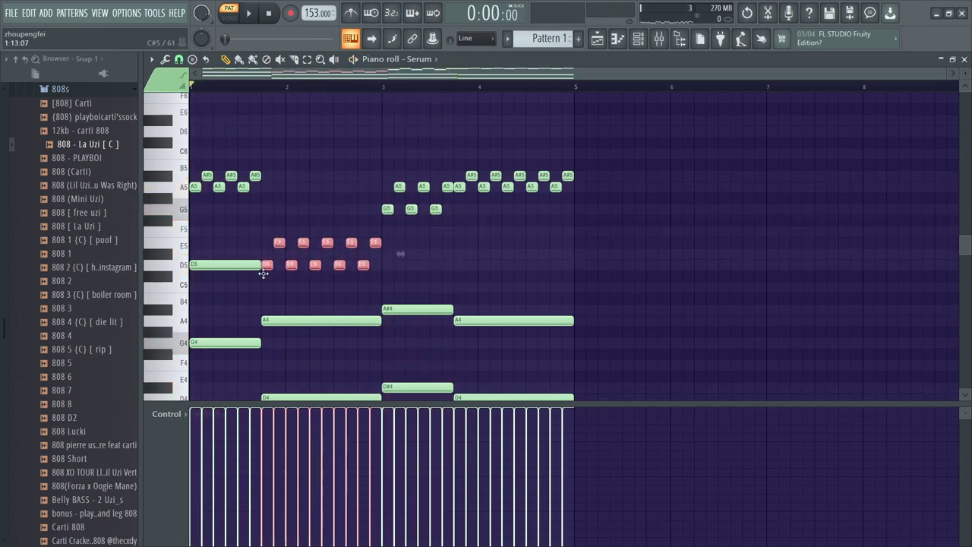
- Lower the short E5 notes above the second chord to D#5 and play back the run
{"action": "left_click", "coordinate": [279, 290]}
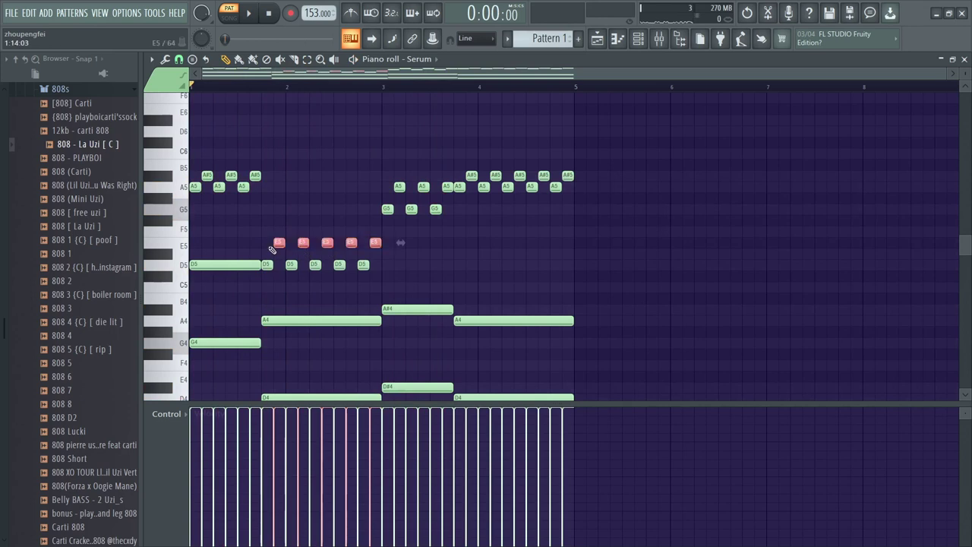
{"action": "key", "text": "space"}
{"action": "left_click_drag", "start_coordinate": [279, 245], "coordinate": [281, 258]}
{"action": "left_click", "coordinate": [407, 265]}
{"action": "right_click", "coordinate": [407, 264]}
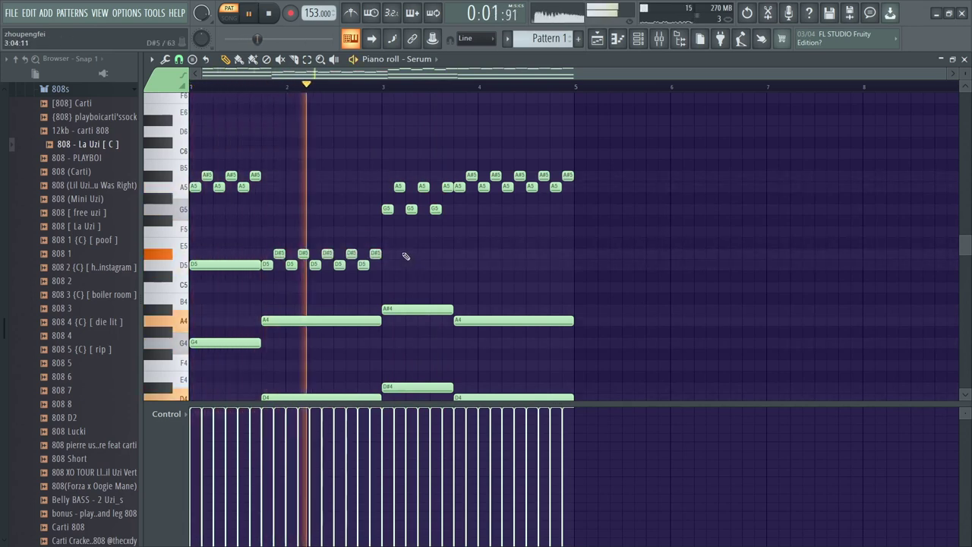
{"action": "left_click_drag", "start_coordinate": [398, 251], "coordinate": [271, 282]}
{"action": "key", "text": "space"}
{"action": "key", "text": "space"}
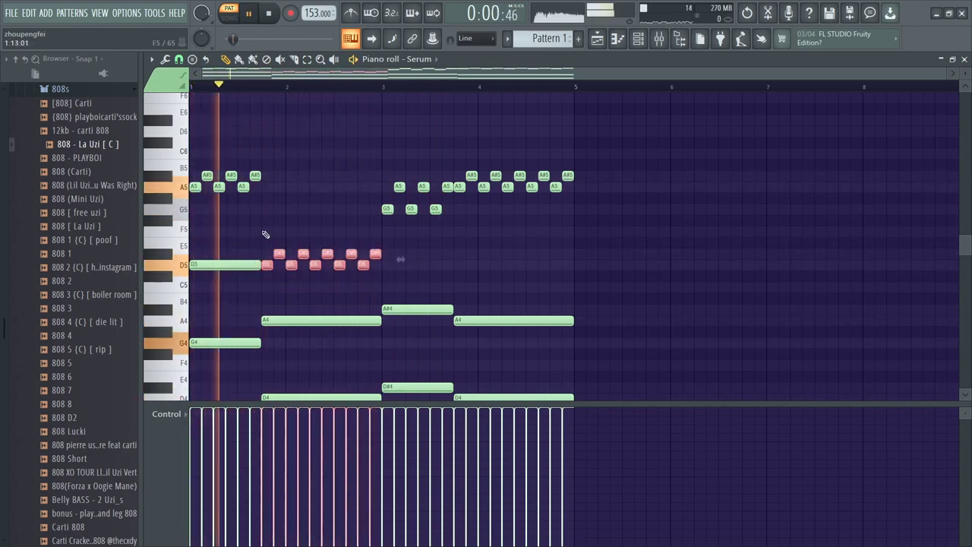
{"action": "key", "text": "space"}
{"action": "left_click", "coordinate": [264, 230]}
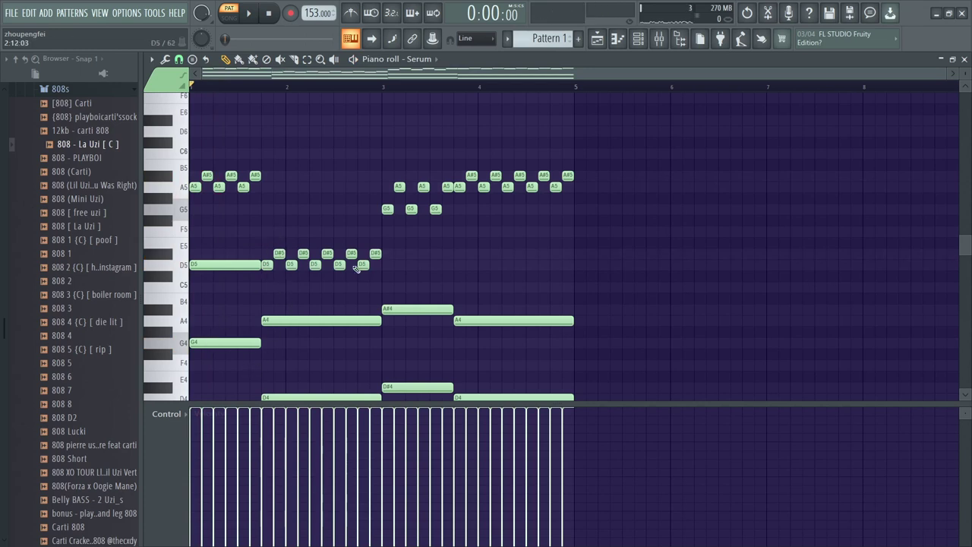
- Flip the D5 and D#5 run above the second chord vertically so it starts on D#5, and play it back
{"action": "left_click_drag", "start_coordinate": [338, 259], "coordinate": [268, 265]}
{"action": "key", "text": "alt+y"}
{"action": "key", "text": "space"}
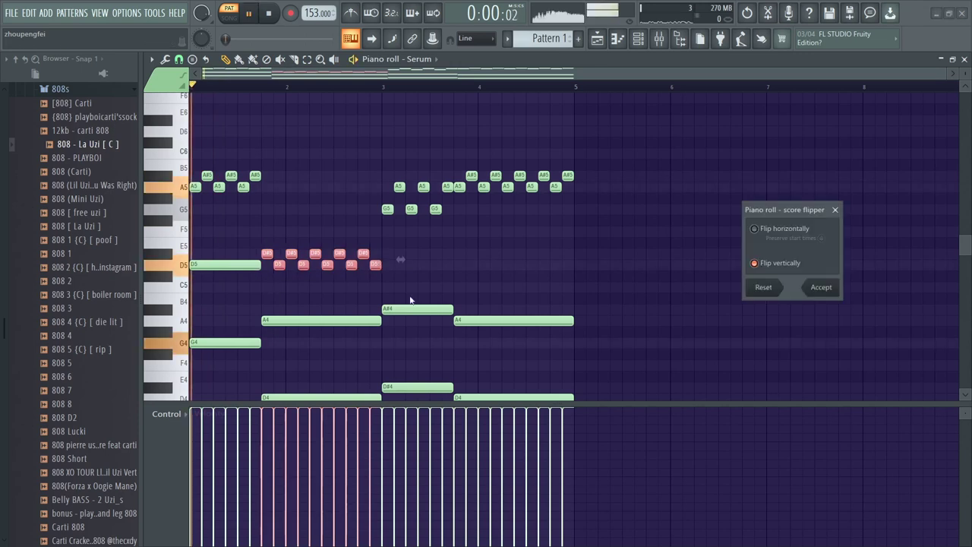
{"action": "left_click", "coordinate": [803, 288]}
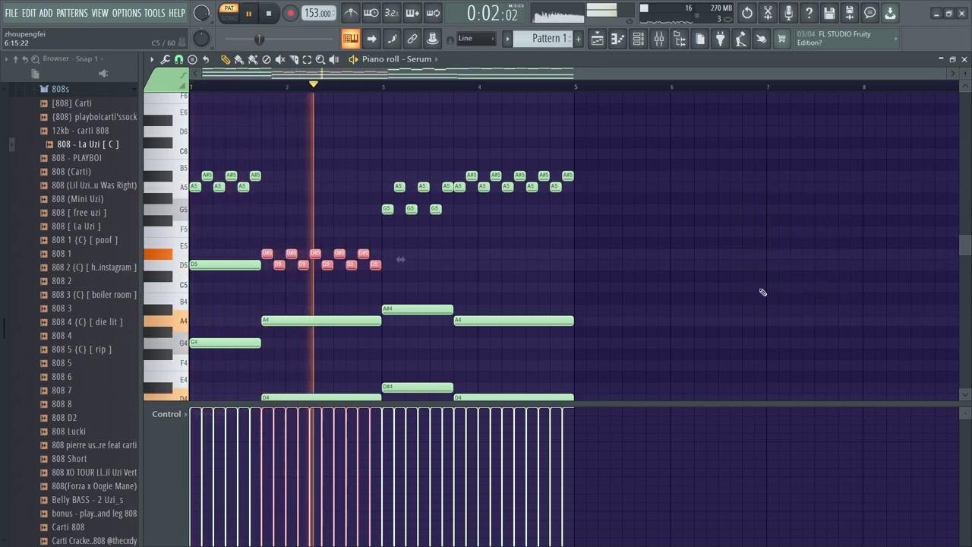
{"action": "left_click", "coordinate": [690, 278], "text": "ctrl"}
{"action": "key", "text": "space"}
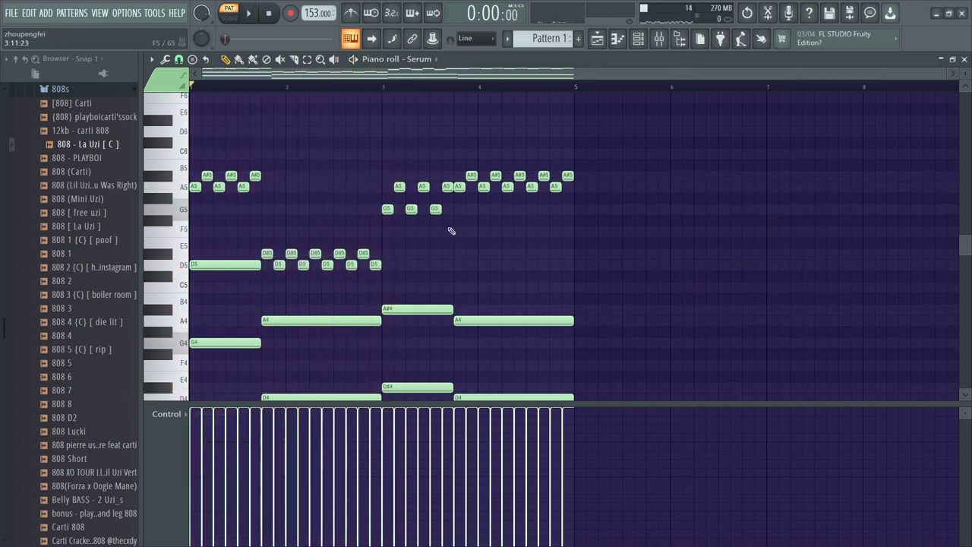
- Try flipping the G5 and A5 run above the third chord vertically, discard the flip, and play the pattern
{"action": "left_click_drag", "start_coordinate": [436, 192], "coordinate": [394, 174]}
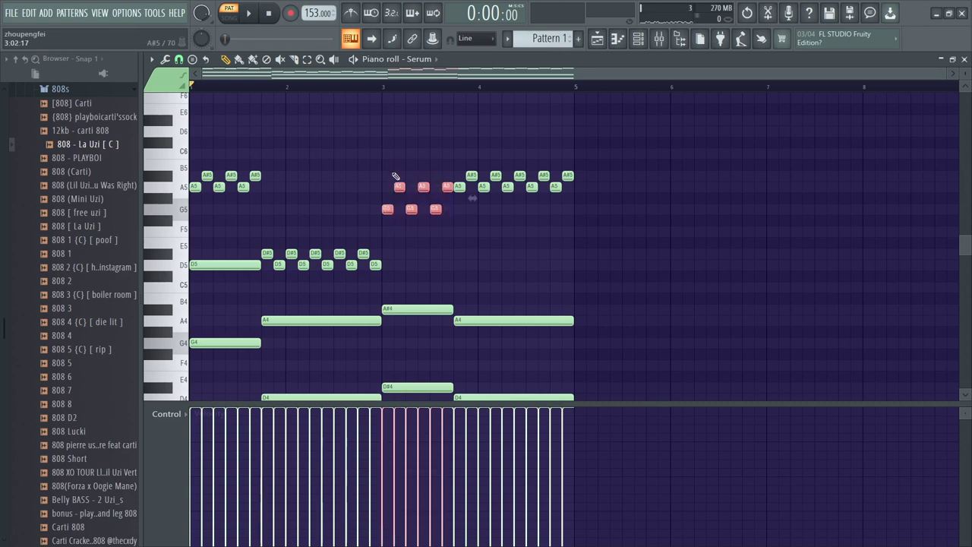
{"action": "key", "text": "alt+y"}
{"action": "key", "text": "space"}
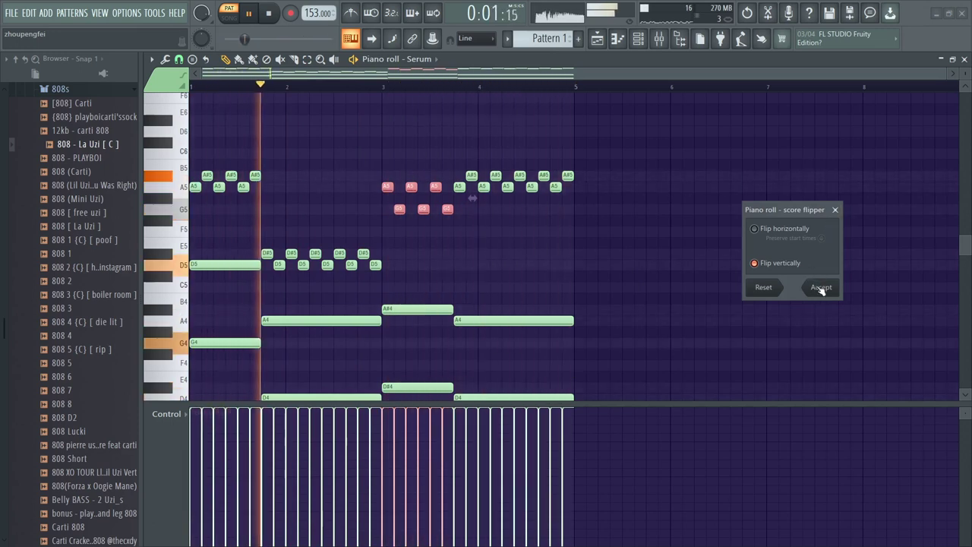
{"action": "left_click", "coordinate": [835, 209]}
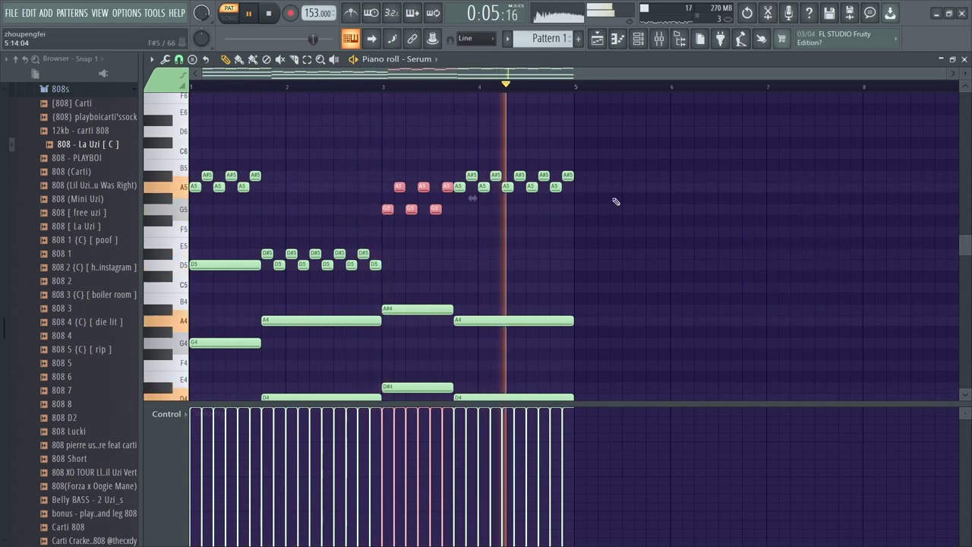
{"action": "key", "text": "space"}
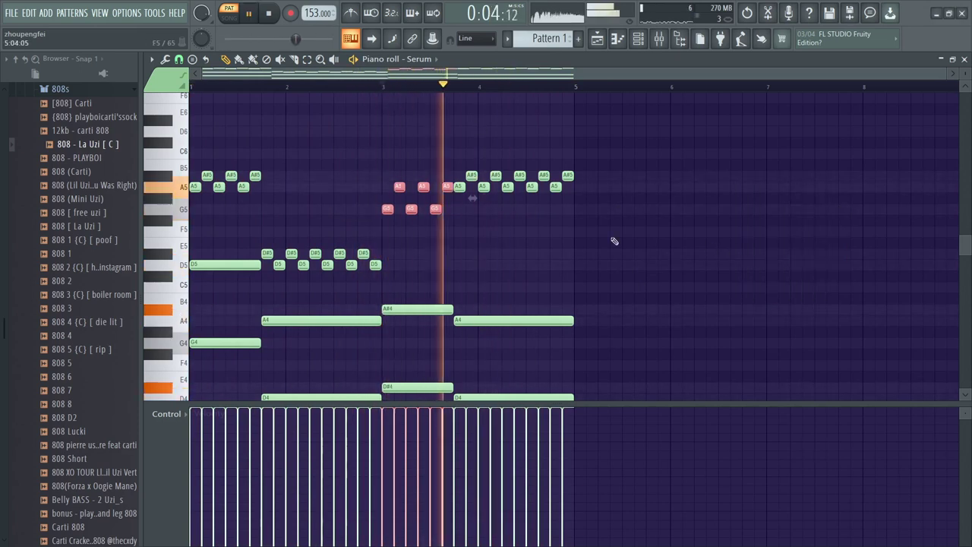
{"action": "left_click", "coordinate": [642, 241], "text": "ctrl"}
{"action": "left_click_drag", "start_coordinate": [669, 239], "coordinate": [661, 175]}
{"action": "key", "text": "space"}
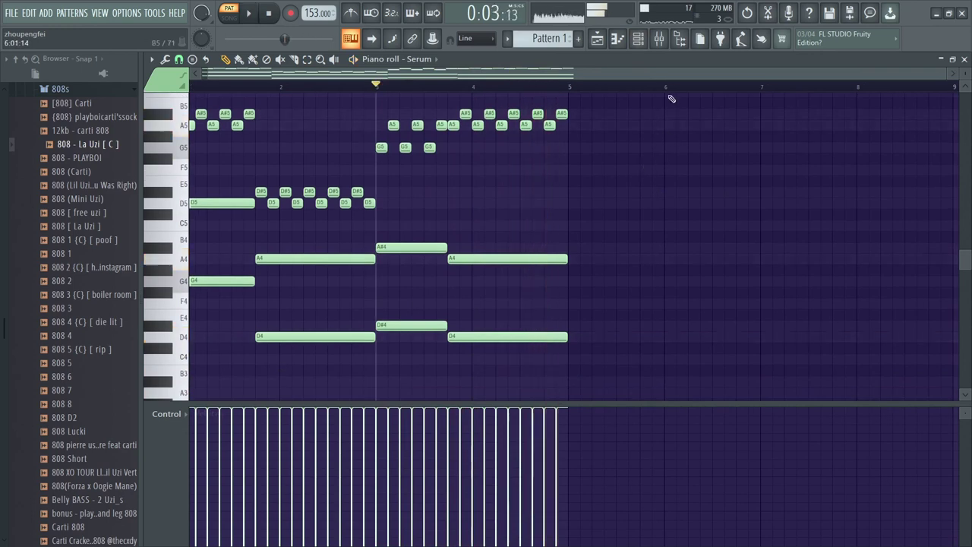
- Load Gross Beat into slot 4 and Fruity parametric EQ 2 into slot 8 of mixer track Insert 1
{"action": "left_click", "coordinate": [641, 40]}
{"action": "left_click", "coordinate": [659, 41]}
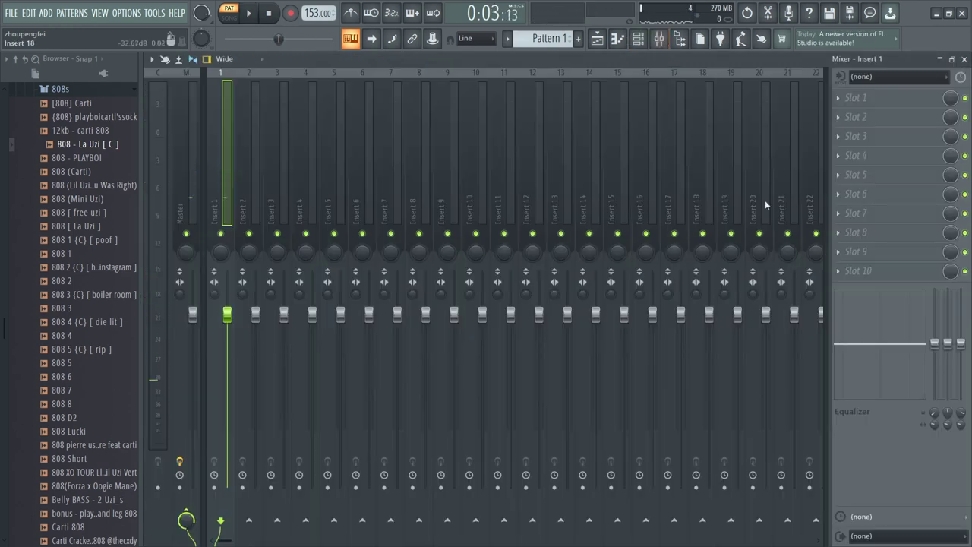
{"action": "left_click", "coordinate": [896, 154]}
{"action": "left_click", "coordinate": [786, 210]}
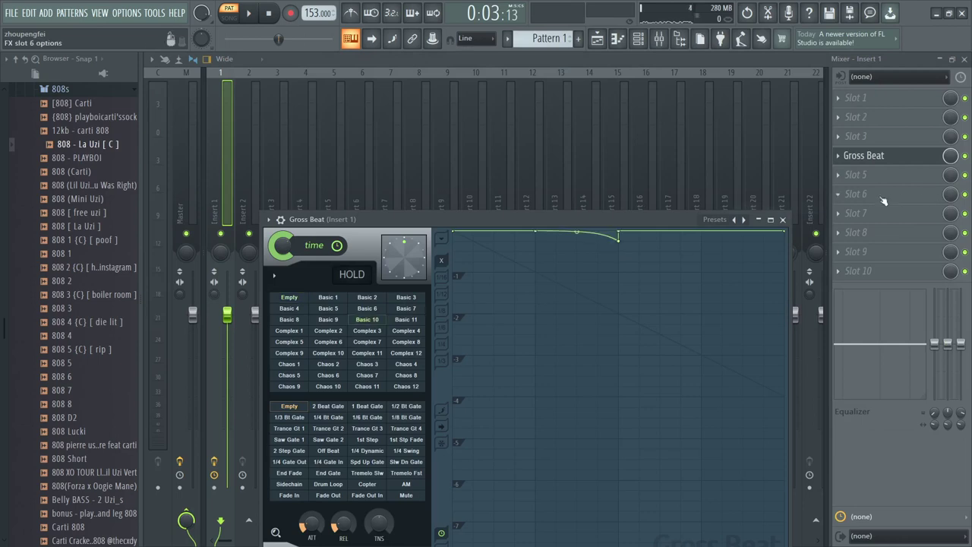
{"action": "left_click", "coordinate": [782, 220]}
{"action": "left_click", "coordinate": [882, 232]}
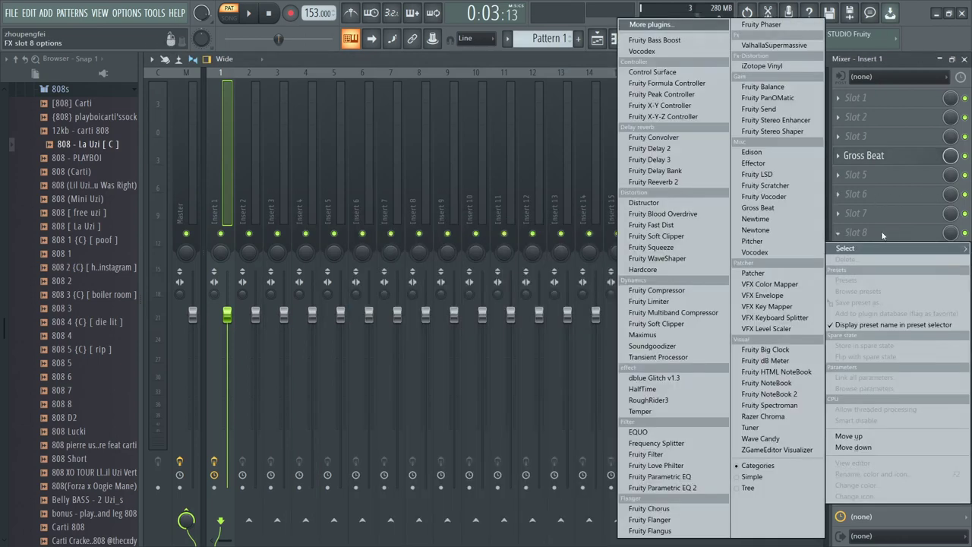
{"action": "left_click", "coordinate": [662, 487]}
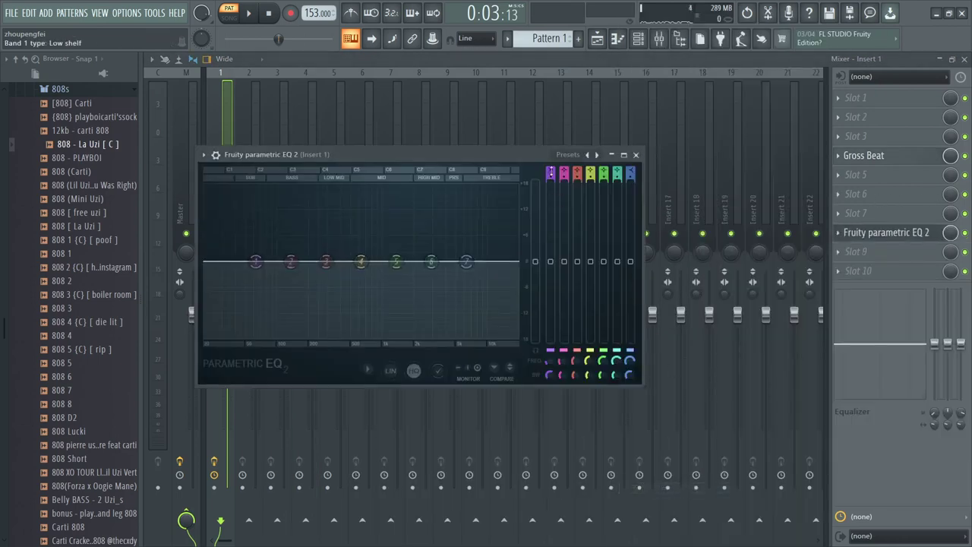
- Cut the low frequencies with EQ band 1 and lower high band 7 by about 6 dB while the pattern plays
{"action": "key", "text": "space"}
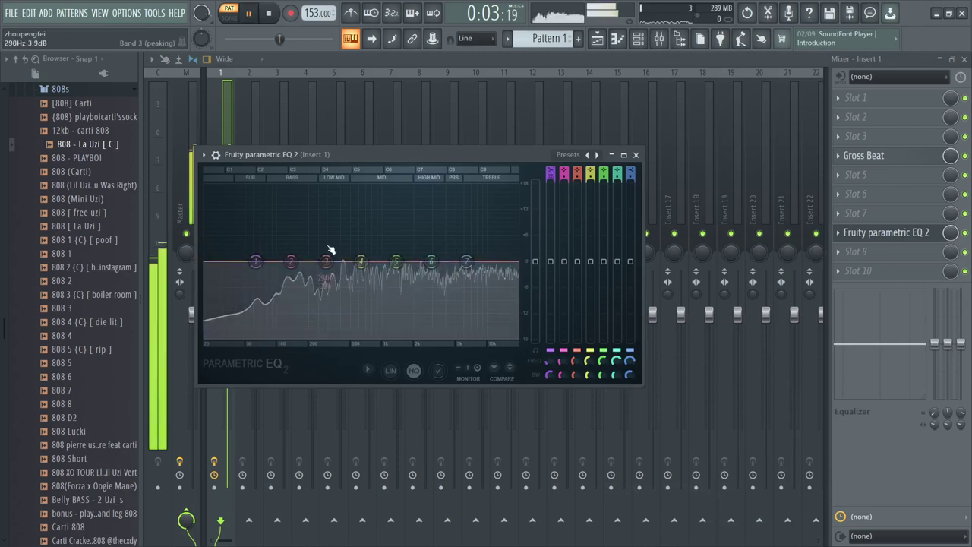
{"action": "left_click_drag", "start_coordinate": [255, 263], "coordinate": [262, 337]}
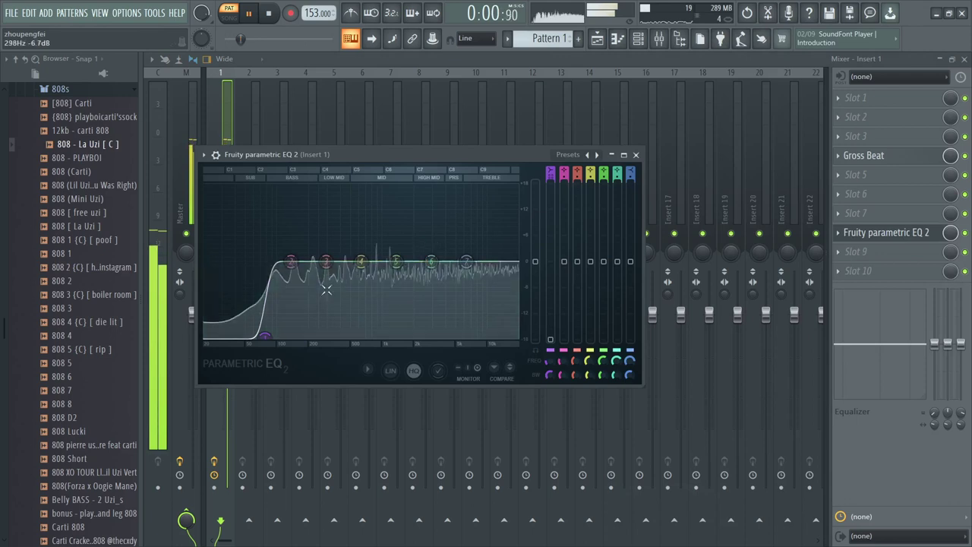
{"action": "left_click_drag", "start_coordinate": [466, 261], "coordinate": [488, 281]}
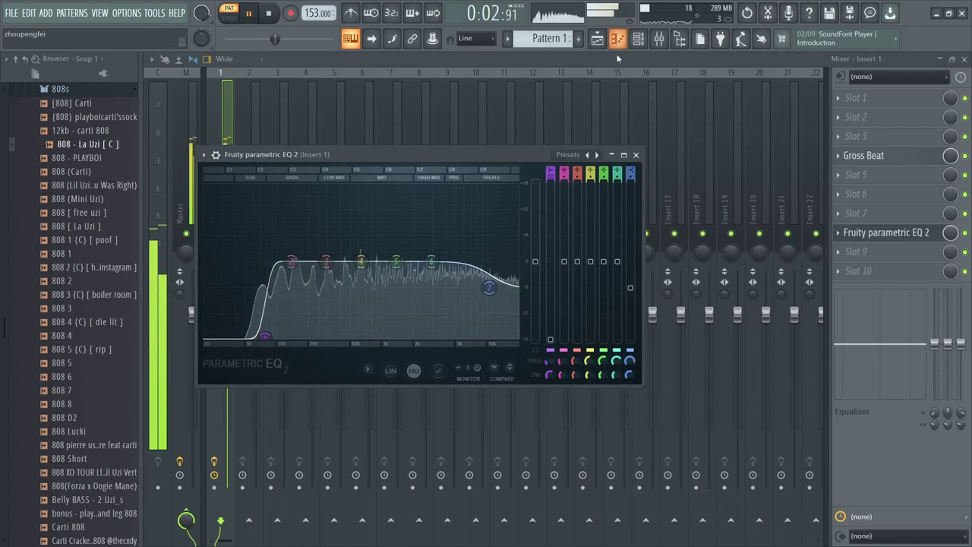
{"action": "key", "text": "F7"}
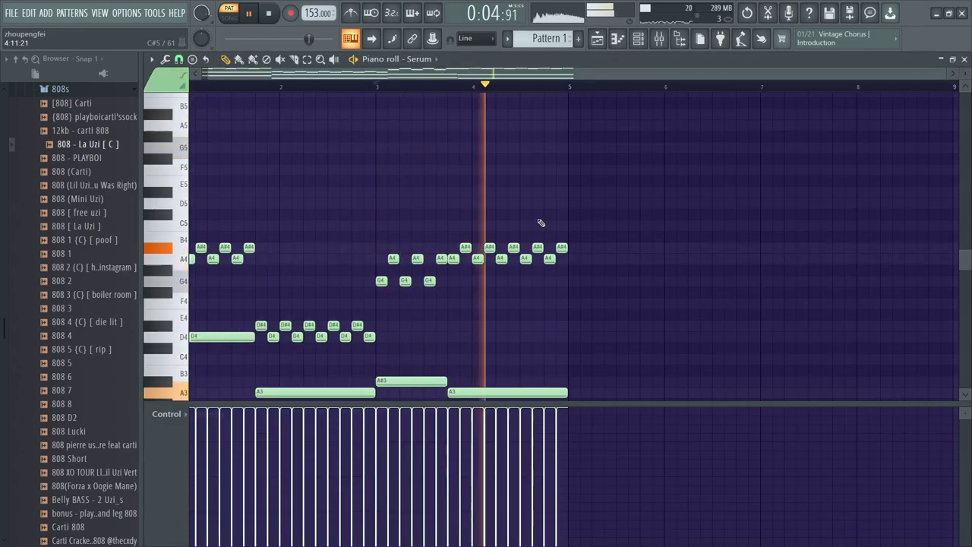
{"action": "key", "text": "F9"}
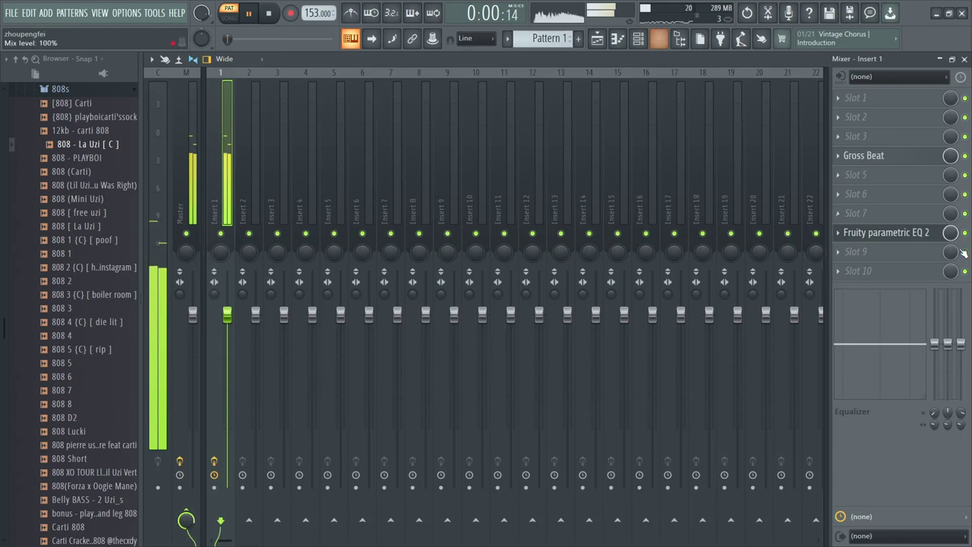
- Load HalfTime into slot 2 of mixer track Insert 1 and play the pattern through it
{"action": "left_click", "coordinate": [880, 118]}
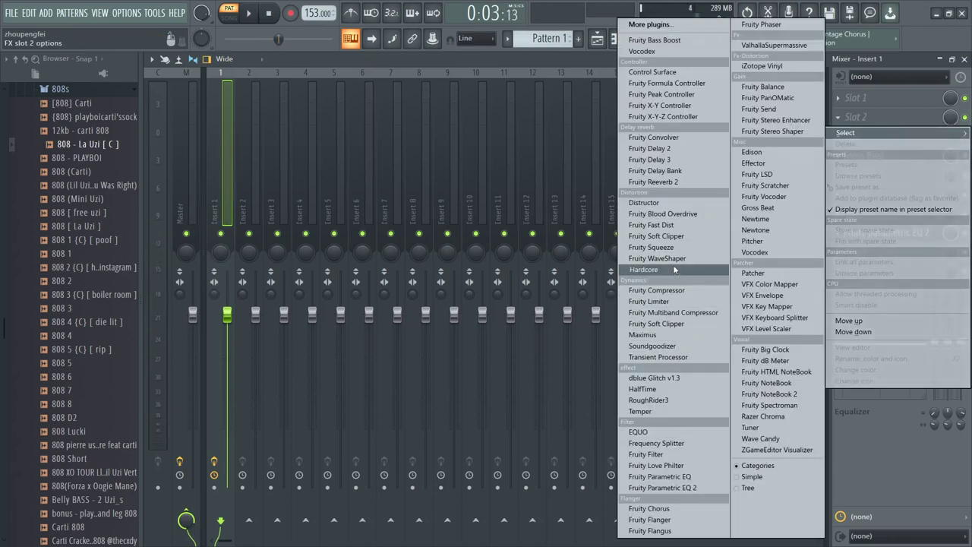
{"action": "left_click", "coordinate": [655, 25]}
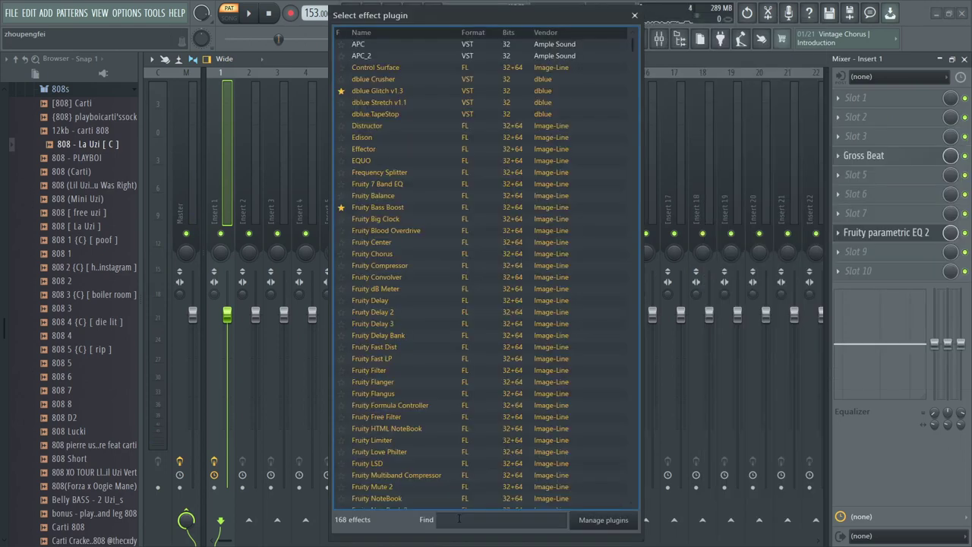
{"action": "type", "text": "hal"}
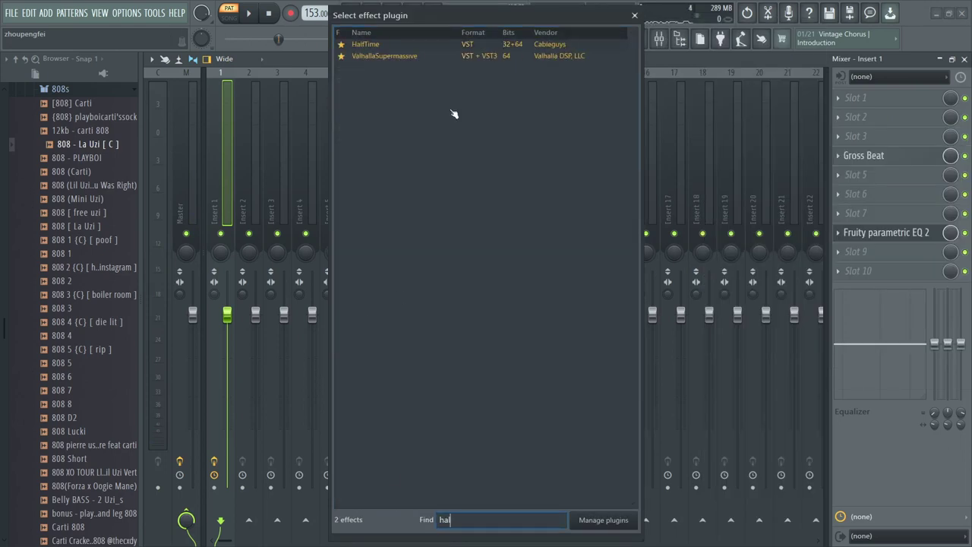
{"action": "left_click", "coordinate": [397, 44]}
{"action": "double_click", "coordinate": [394, 45]}
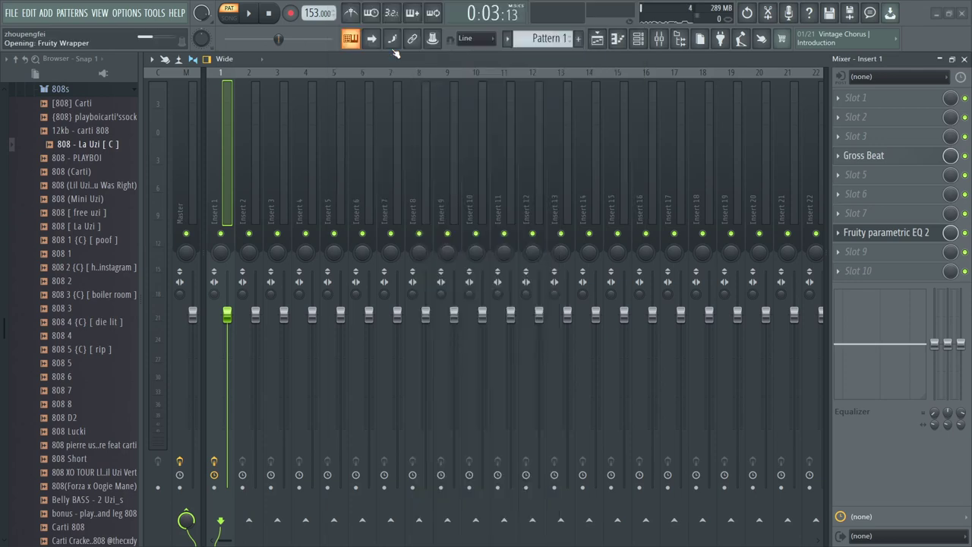
{"action": "key", "text": "space"}
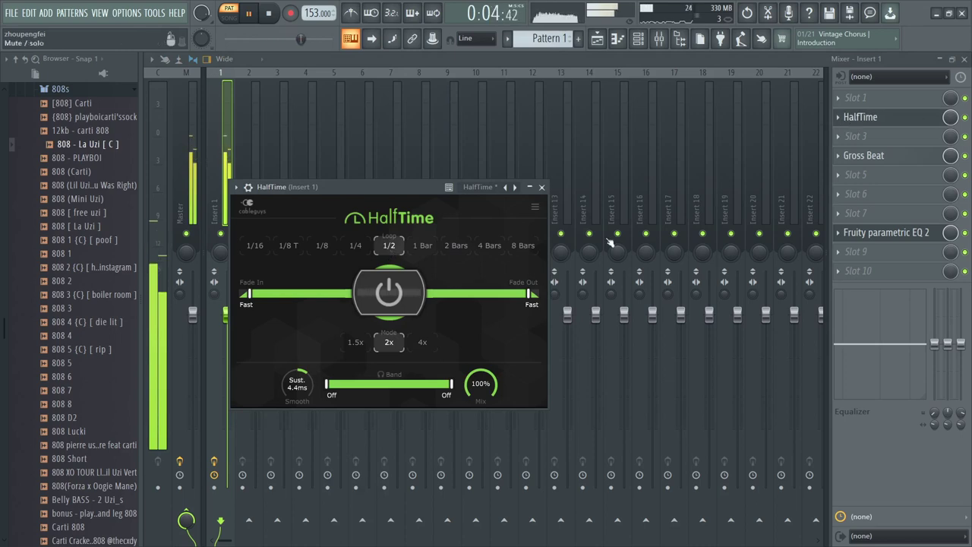
- Replace HalfTime in slot 2 with Gross Beat, using the Momentary preset with the 1/2 Speed time effect
{"action": "left_click", "coordinate": [848, 122]}
{"action": "mouse_move", "coordinate": [850, 133]}
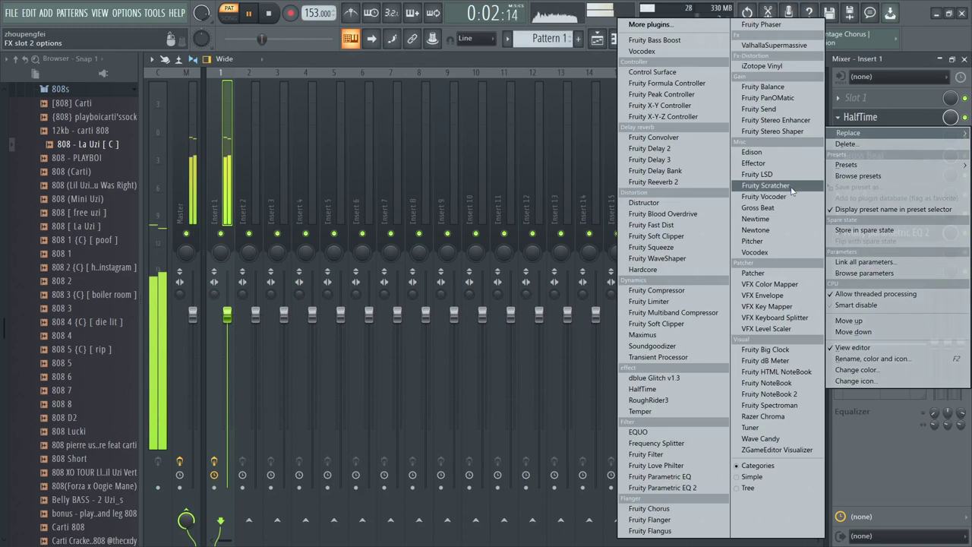
{"action": "left_click", "coordinate": [758, 208]}
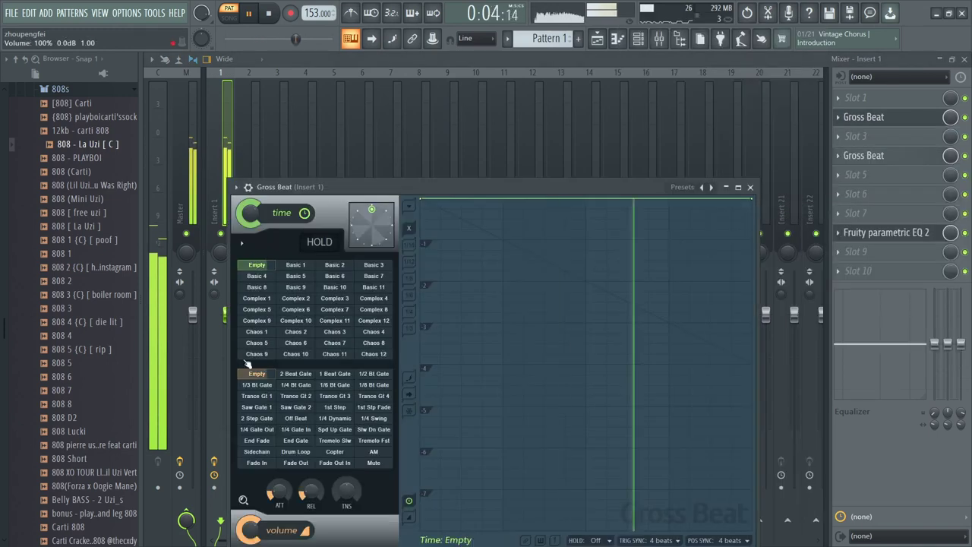
{"action": "left_click", "coordinate": [682, 187]}
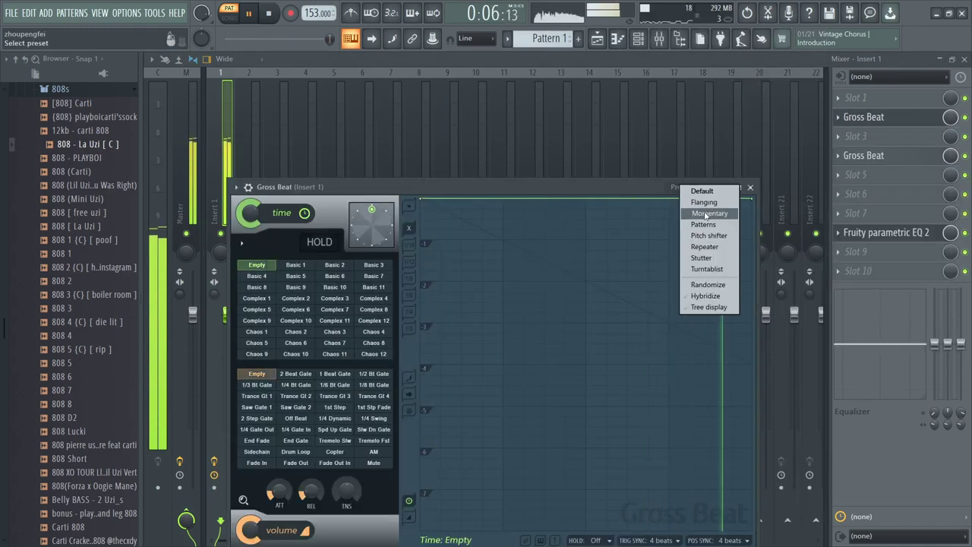
{"action": "left_click", "coordinate": [705, 214]}
{"action": "left_click", "coordinate": [335, 342]}
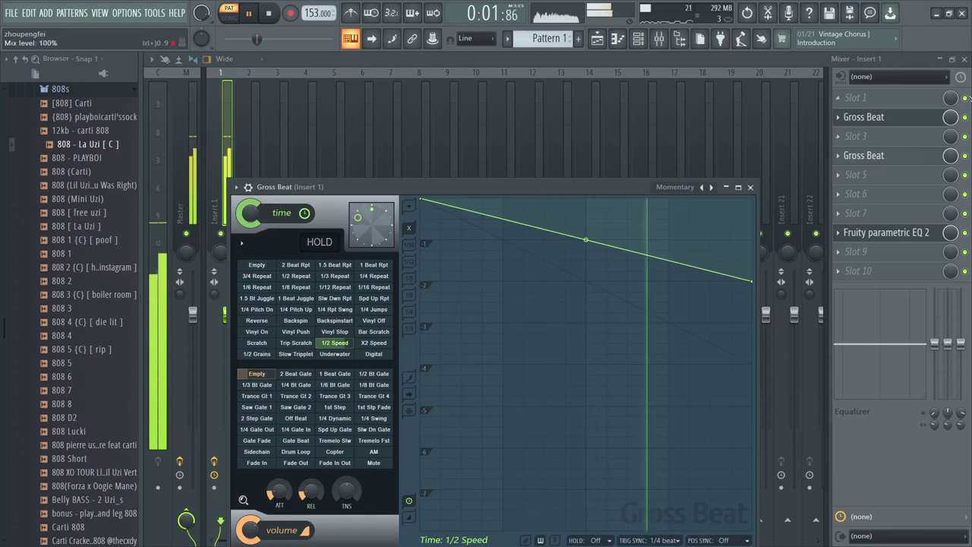
- Delete the Gross Beat plugin from slot 2 of mixer track Insert 1
{"action": "left_click", "coordinate": [838, 117]}
{"action": "left_click", "coordinate": [851, 148]}
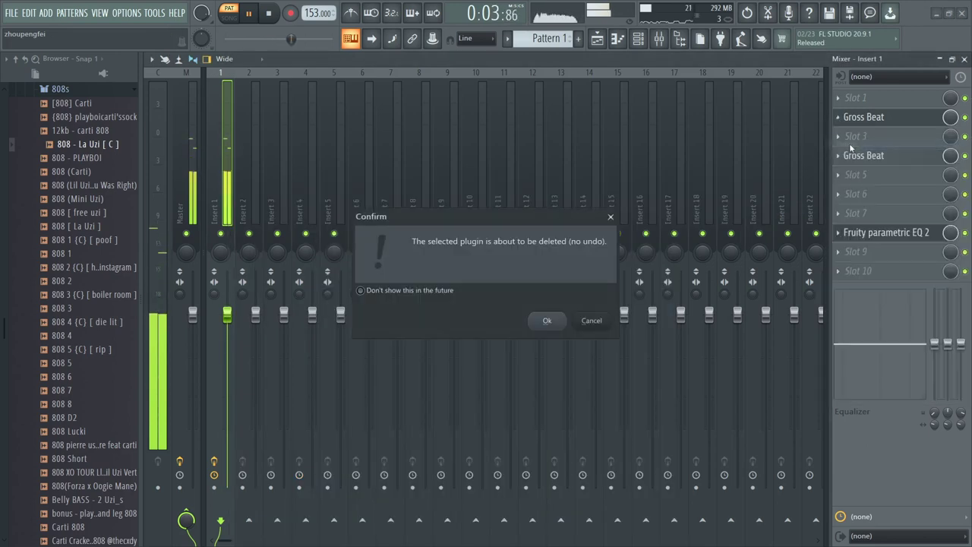
{"action": "left_click", "coordinate": [540, 320]}
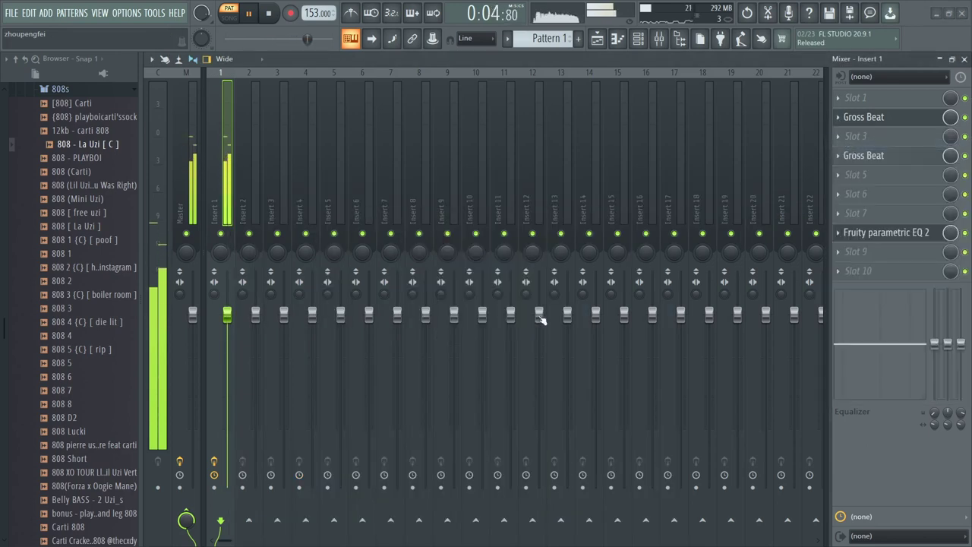
- Add a second Serum channel and load the Lead - CountUp! preset from the Starfire bank
{"action": "left_click", "coordinate": [639, 40]}
{"action": "left_click", "coordinate": [283, 255]}
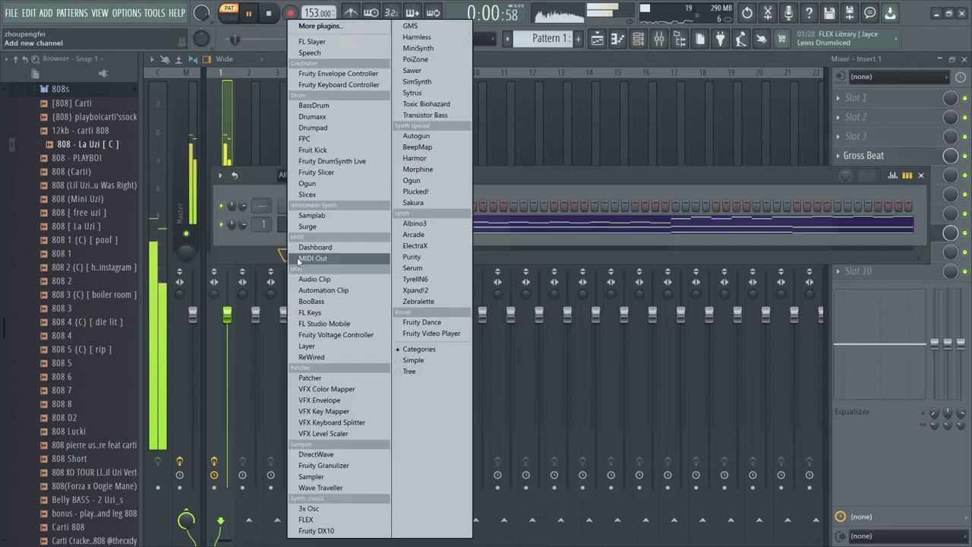
{"action": "left_click", "coordinate": [427, 268]}
{"action": "left_click", "coordinate": [427, 120]}
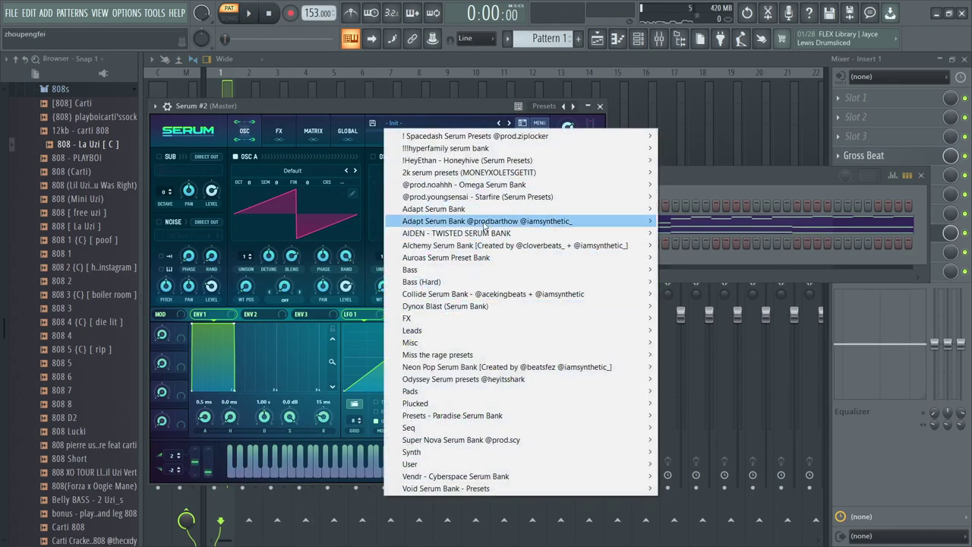
{"action": "mouse_move", "coordinate": [484, 198]}
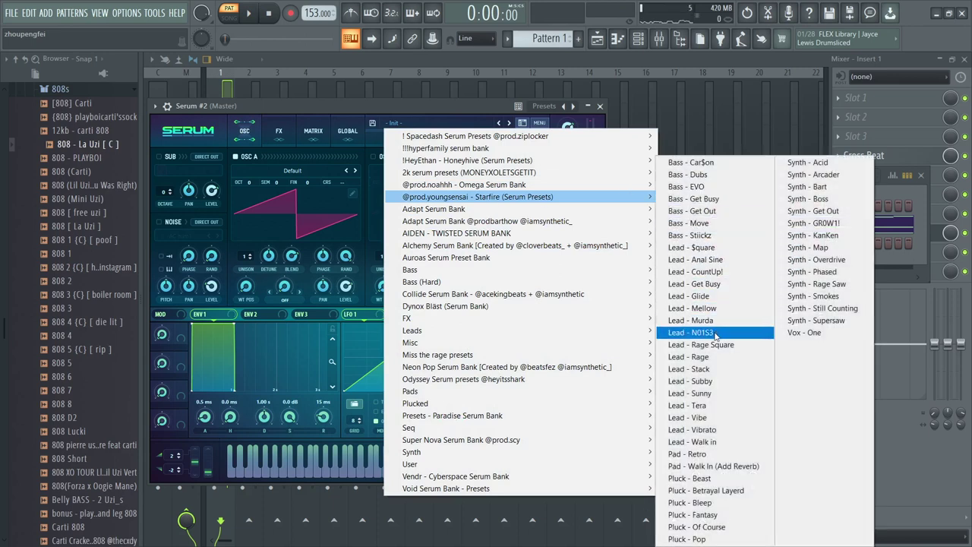
{"action": "left_click", "coordinate": [702, 271]}
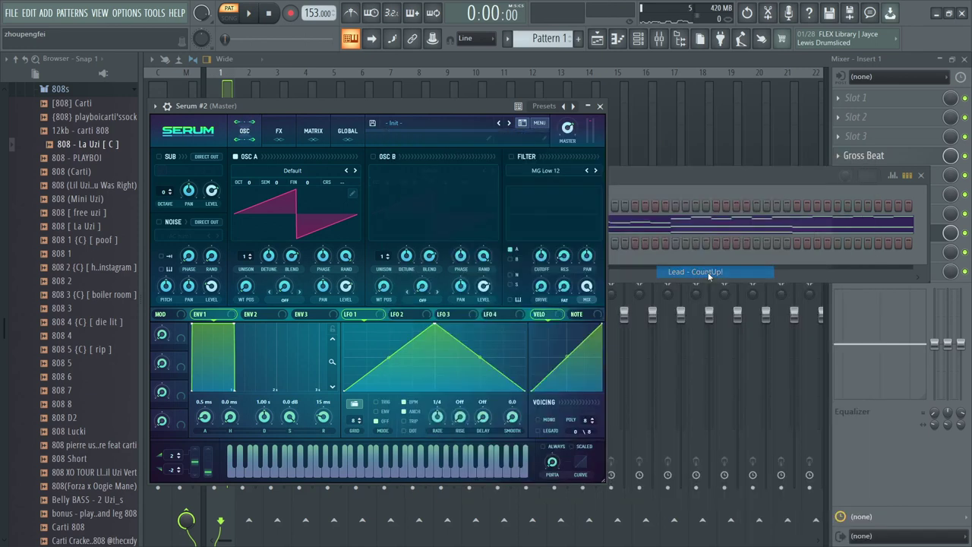
{"action": "left_click", "coordinate": [600, 106]}
- Place a short A5 note at the start of Serum #2, and lower the original Serum channel's note velocities to about 78%
{"action": "left_click", "coordinate": [617, 40]}
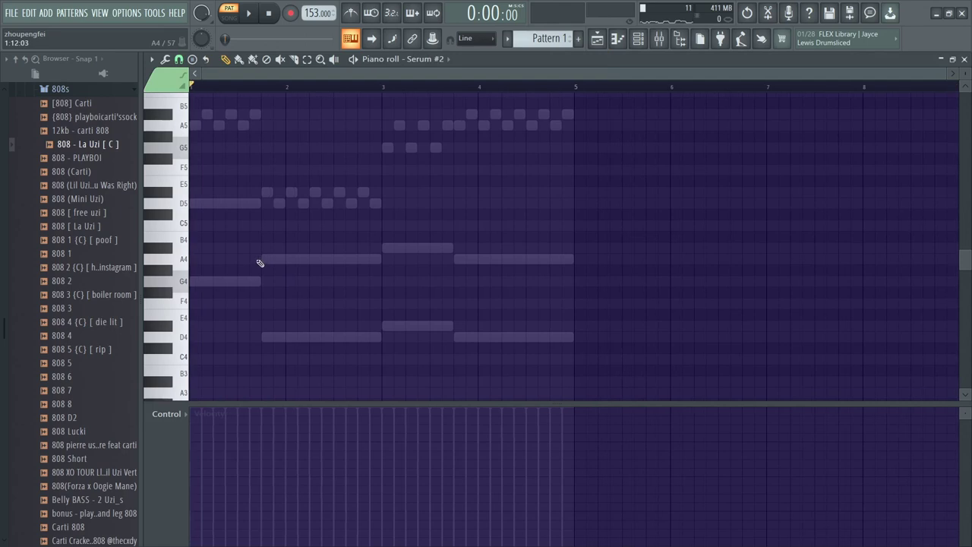
{"action": "left_click", "coordinate": [168, 126]}
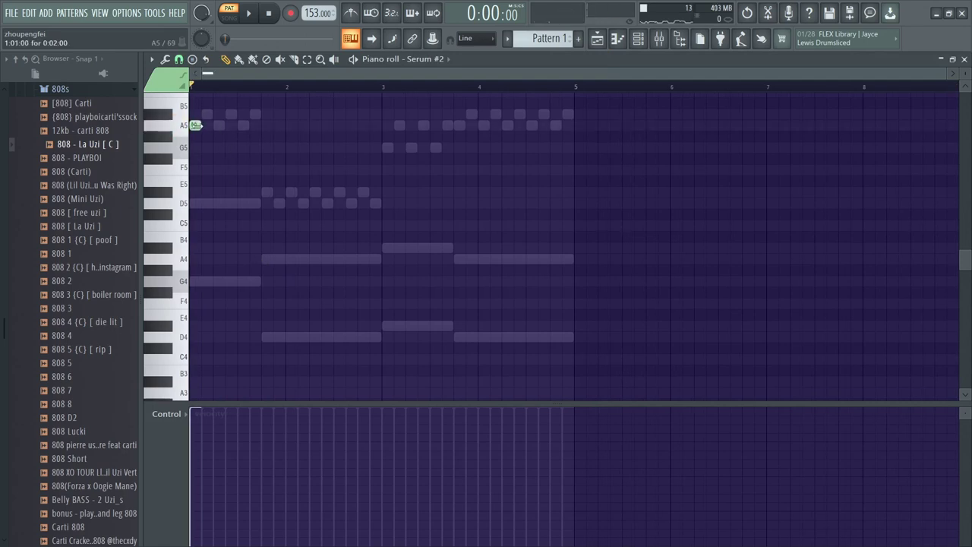
{"action": "left_click", "coordinate": [429, 60]}
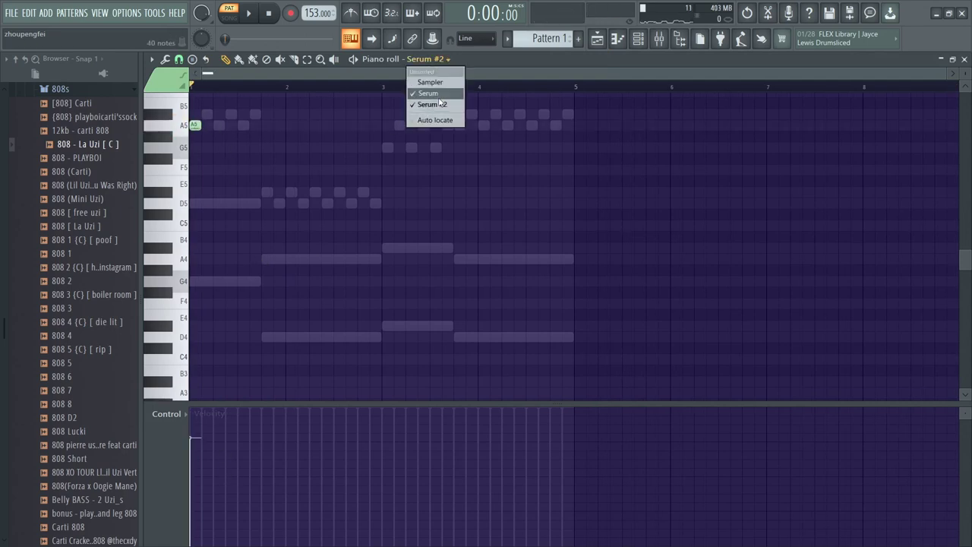
{"action": "left_click", "coordinate": [425, 90]}
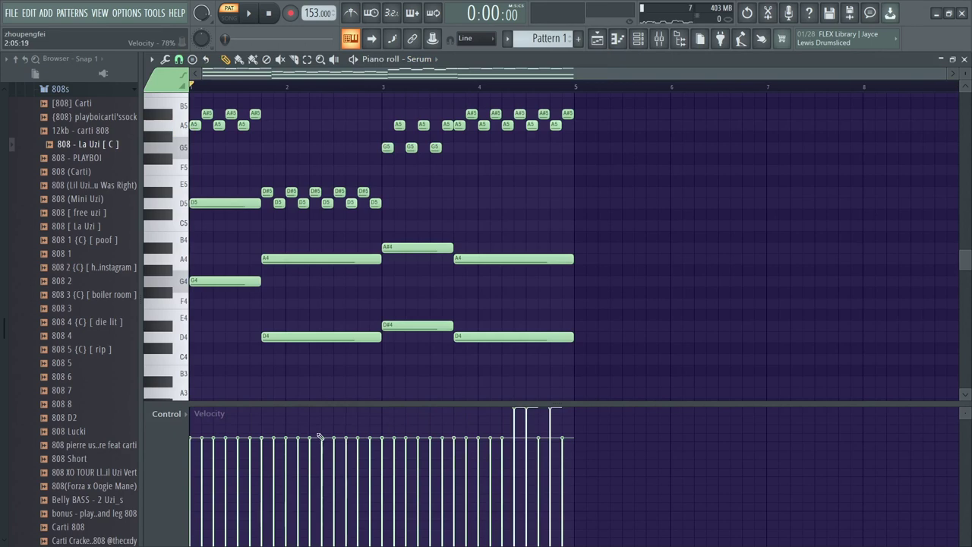
{"action": "key", "text": "space"}
{"action": "key", "text": "space"}
- Switch the piano roll back to the Serum #2 channel for writing its notes
{"action": "left_click", "coordinate": [429, 60]}
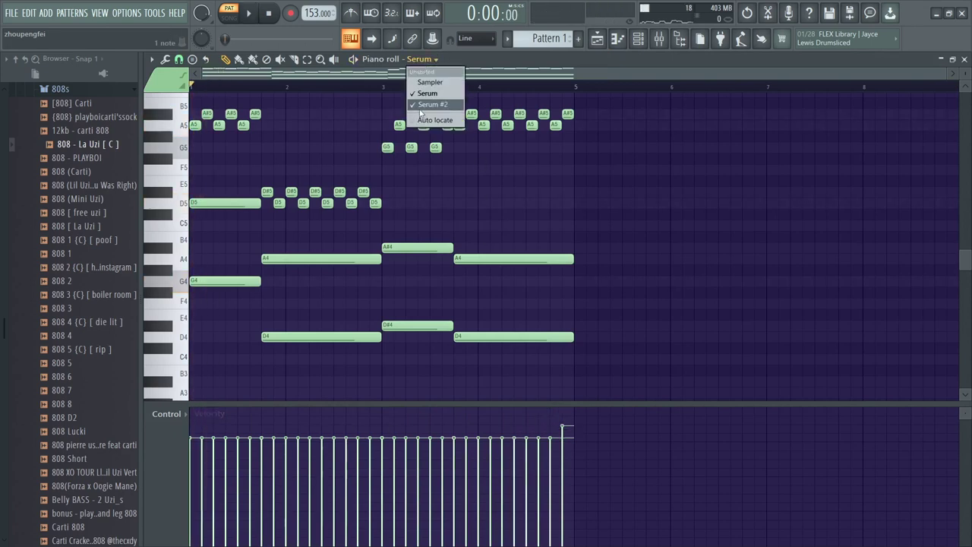
{"action": "left_click", "coordinate": [429, 104]}
{"action": "scroll", "coordinate": [219, 187], "scroll_direction": "up", "scroll_amount": 4}
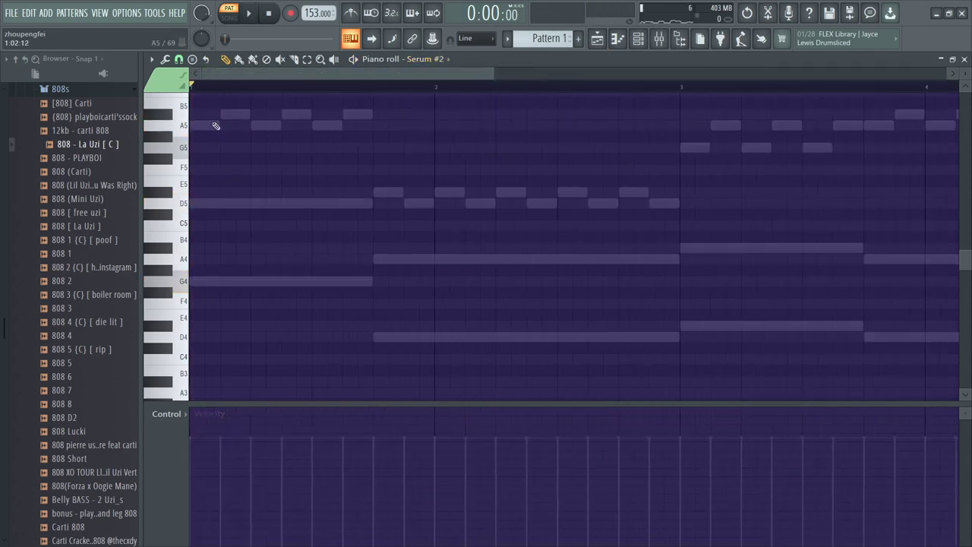
- Place a short G5 note at the start of the pattern and try D5 and D#5 notes after it
{"action": "left_click", "coordinate": [196, 148]}
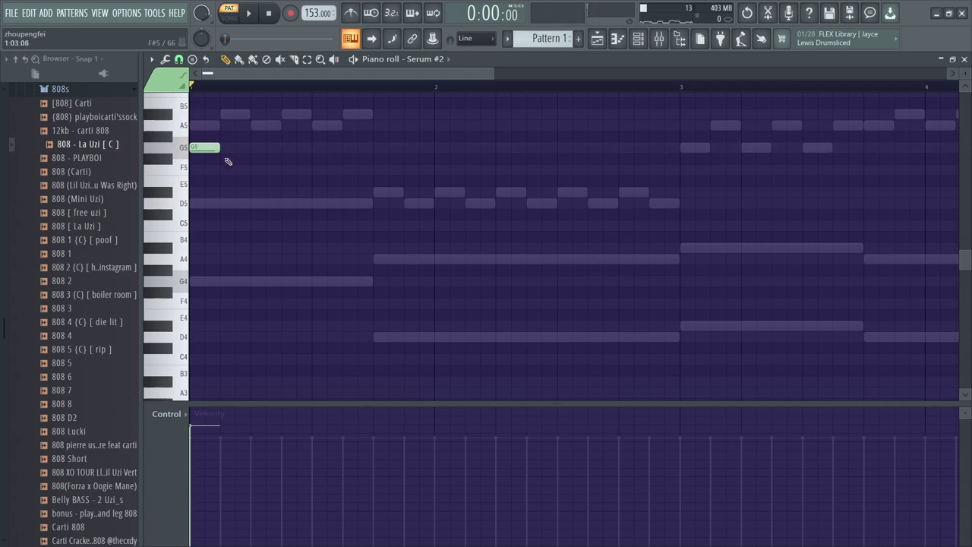
{"action": "left_click", "coordinate": [203, 146]}
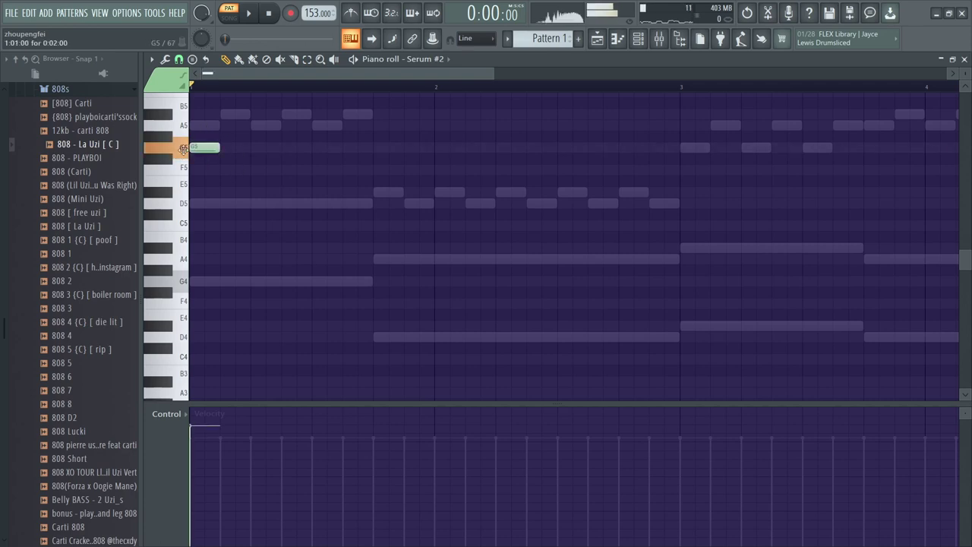
{"action": "left_click", "coordinate": [225, 170]}
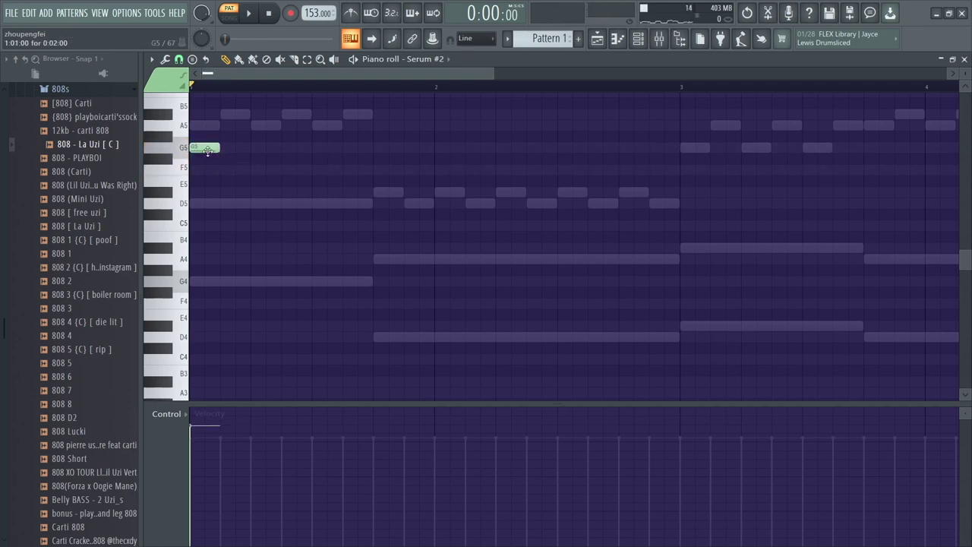
{"action": "left_click", "coordinate": [227, 204]}
{"action": "left_click", "coordinate": [253, 194]}
{"action": "right_click", "coordinate": [253, 194]}
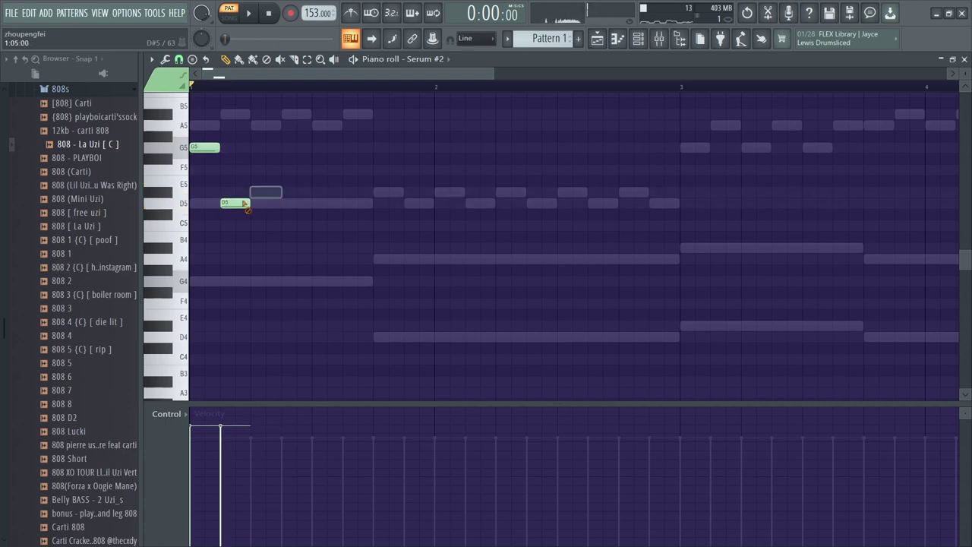
{"action": "right_click", "coordinate": [244, 204]}
- Extend the opening G5 note into a descending run of short F5, D#5 and D5 notes, and play it back
{"action": "left_click", "coordinate": [231, 169]}
{"action": "left_click", "coordinate": [230, 193]}
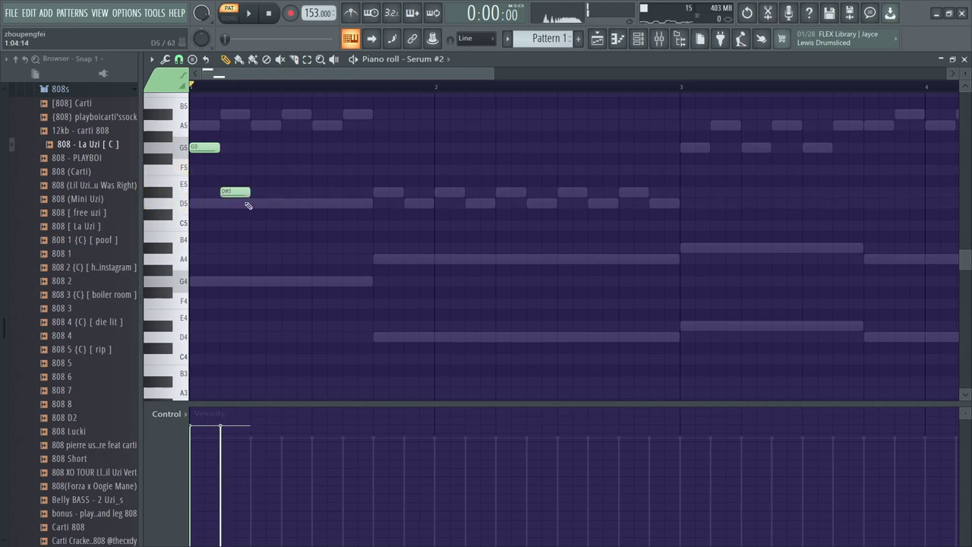
{"action": "left_click", "coordinate": [250, 204]}
{"action": "left_click_drag", "start_coordinate": [284, 221], "coordinate": [259, 202]}
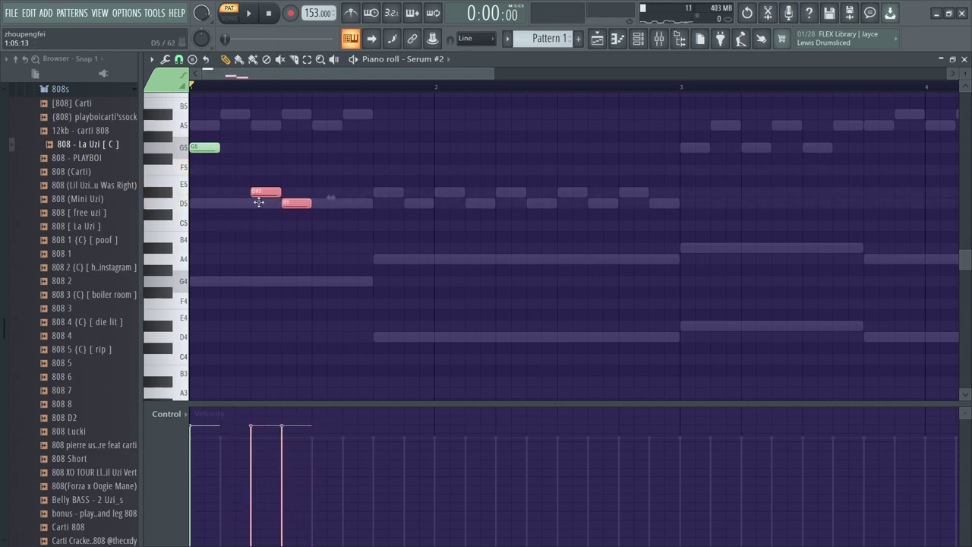
{"action": "left_click", "coordinate": [231, 169]}
{"action": "key", "text": "space"}
{"action": "key", "text": "space"}
- Delete the whole descending run from G5 to D5 in the Serum #2 pattern
{"action": "right_click", "coordinate": [285, 203]}
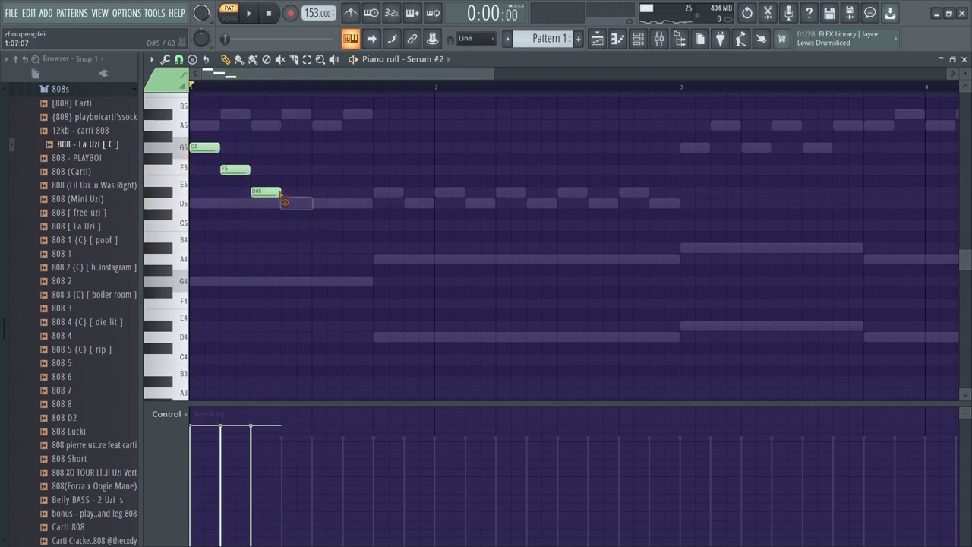
{"action": "right_click", "coordinate": [261, 192]}
{"action": "right_click", "coordinate": [233, 170]}
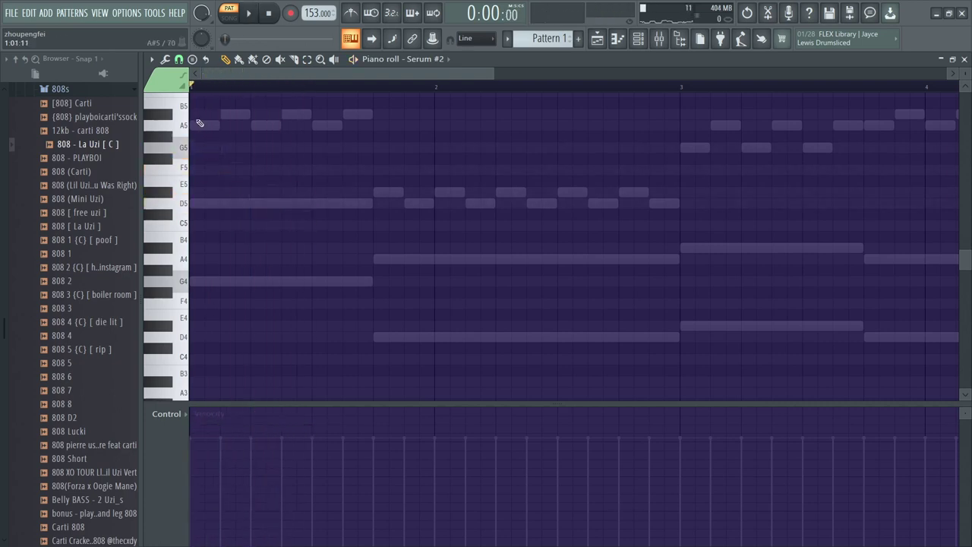
- Try short A5 and A#5 notes at the start of the Serum #2 pattern, and discard them
{"action": "left_click", "coordinate": [194, 126]}
{"action": "left_click", "coordinate": [228, 117]}
{"action": "right_click", "coordinate": [230, 116]}
{"action": "right_click", "coordinate": [210, 125]}
- Try a short A#5, A5, D#5 and D5 run at the start of the Serum #2 pattern, and discard it
{"action": "left_click_drag", "start_coordinate": [219, 115], "coordinate": [214, 115]}
{"action": "left_click", "coordinate": [253, 191]}
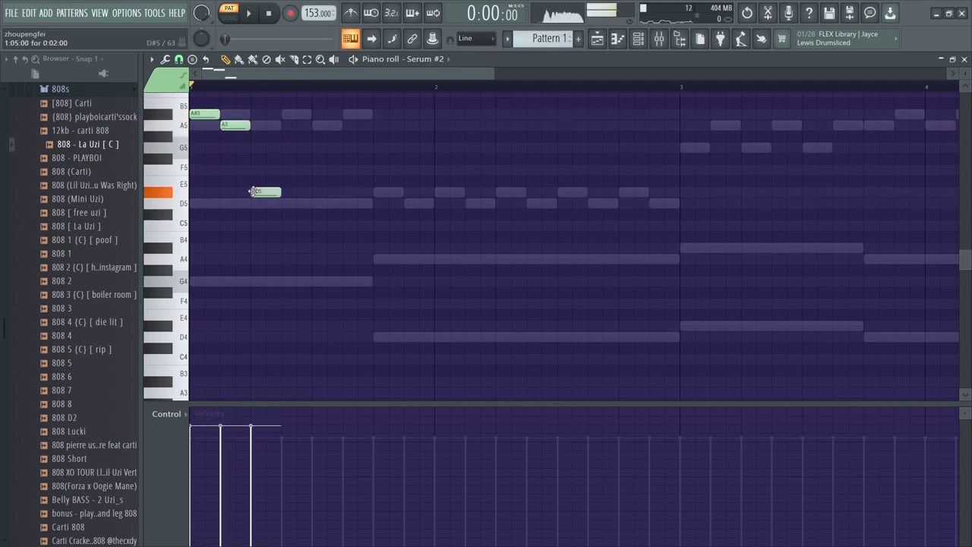
{"action": "left_click", "coordinate": [284, 203]}
{"action": "key", "text": "space"}
{"action": "left_click", "coordinate": [674, 86]}
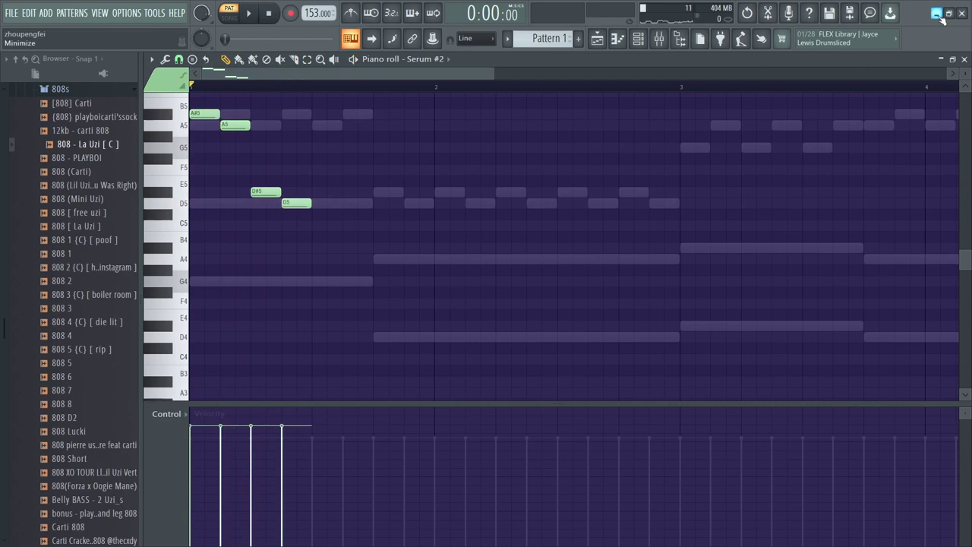
{"action": "right_click", "coordinate": [229, 128]}
{"action": "right_click", "coordinate": [211, 116]}
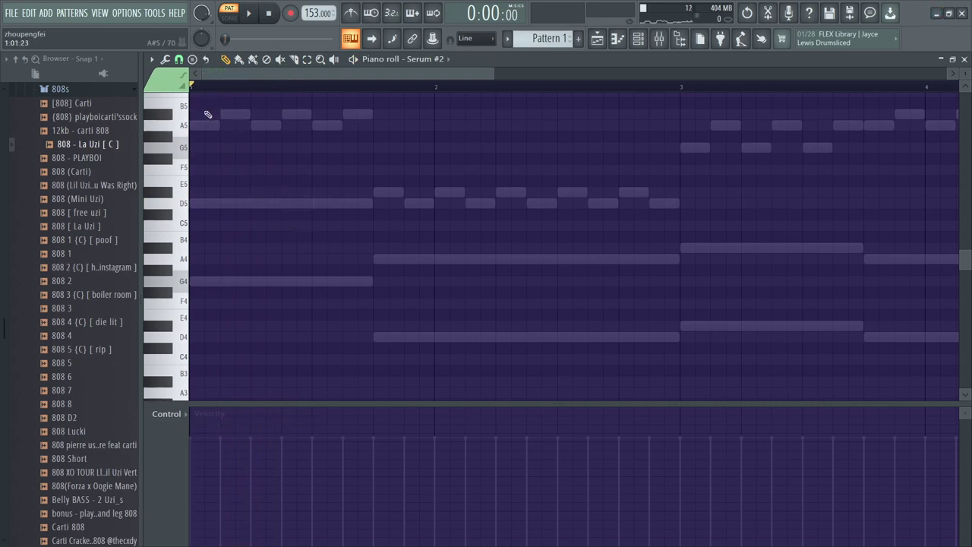
- Place a short A5 note at the start of bar 1 and a short A#5 note at 1:07
{"action": "left_click_drag", "start_coordinate": [196, 129], "coordinate": [168, 132]}
{"action": "scroll", "coordinate": [245, 124], "scroll_direction": "up", "scroll_amount": 2}
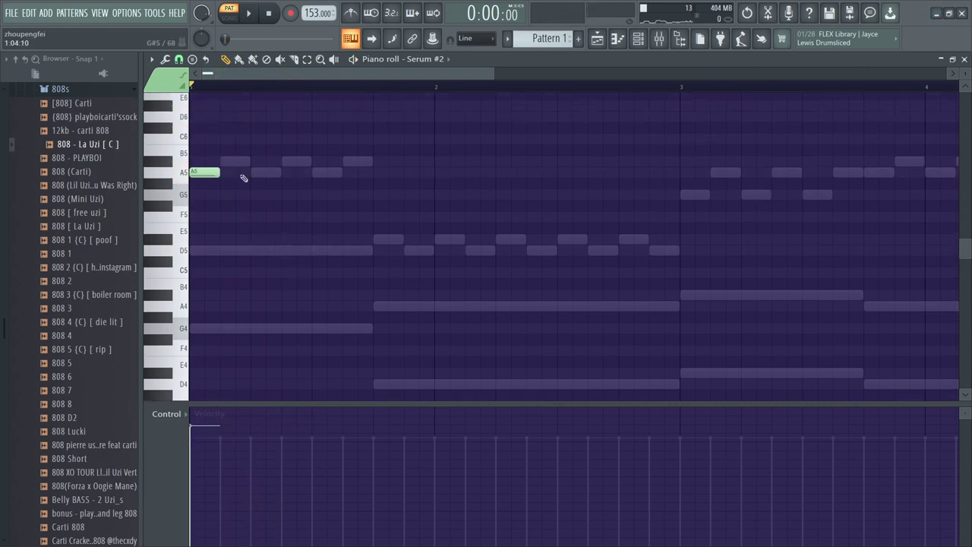
{"action": "left_click", "coordinate": [283, 161]}
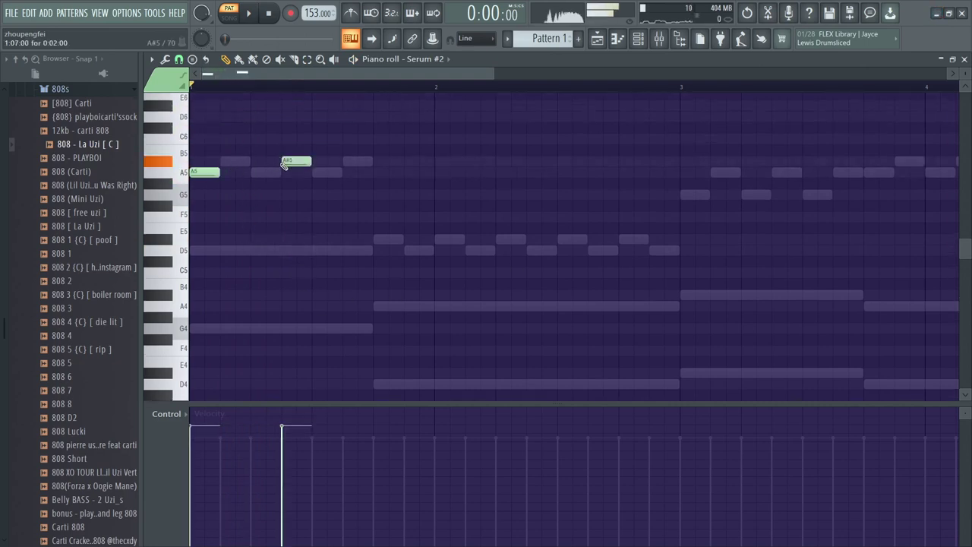
- Try short C6, A5 and A#5 notes in turn at 1:13, and discard them
{"action": "left_click", "coordinate": [372, 140]}
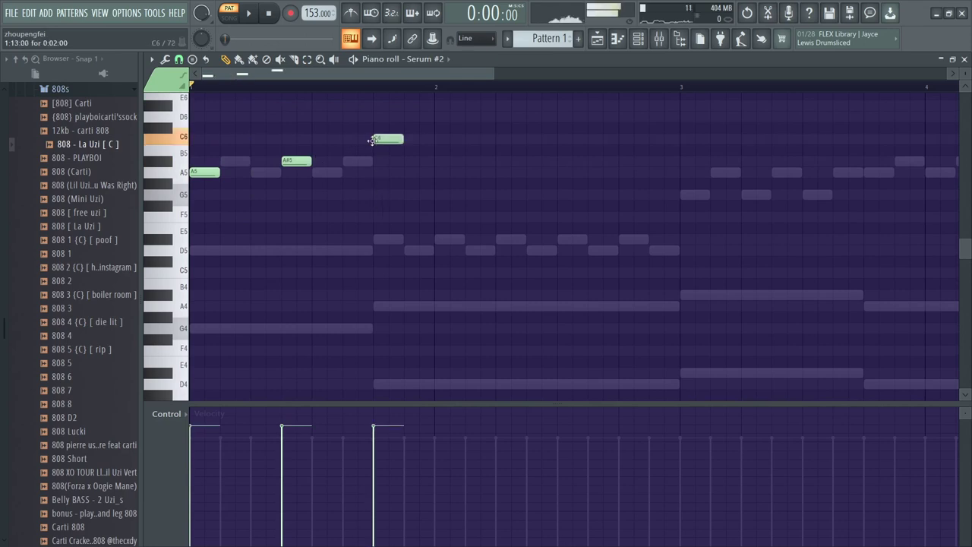
{"action": "left_click", "coordinate": [385, 172]}
{"action": "right_click", "coordinate": [385, 173]}
{"action": "left_click", "coordinate": [388, 161]}
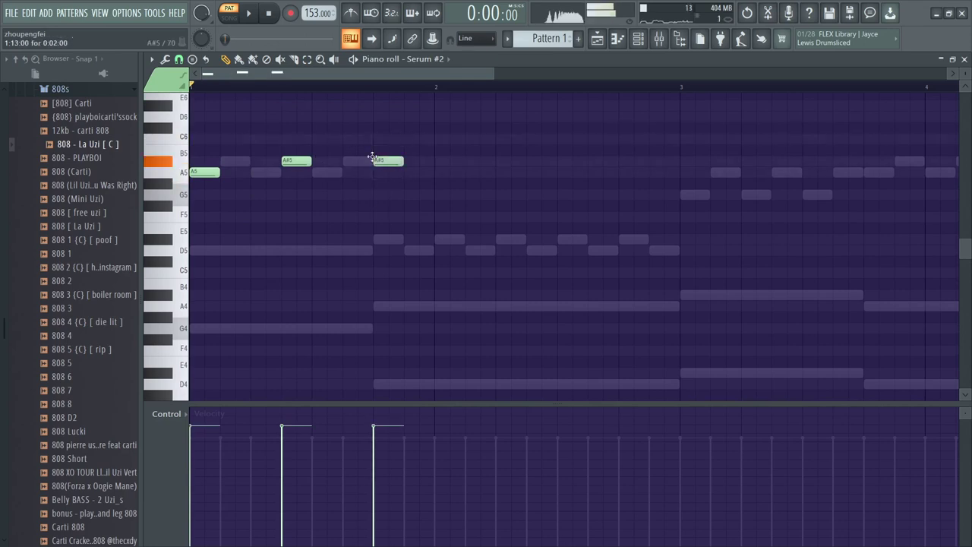
{"action": "right_click", "coordinate": [389, 163]}
{"action": "key", "text": "space"}
{"action": "key", "text": "space"}
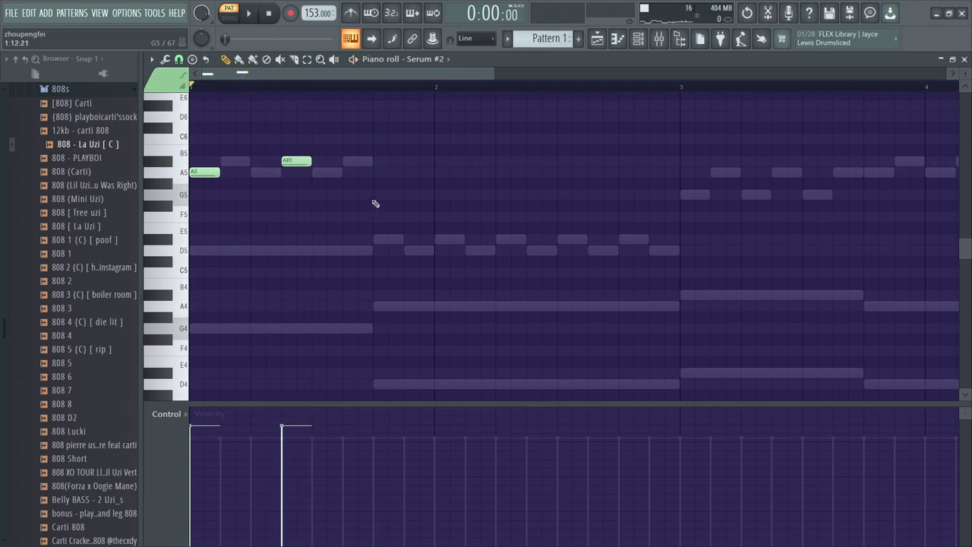
- Add a short G5 note at 1:13 and a short A5 note at 2:03, and play the phrase back
{"action": "left_click", "coordinate": [375, 194]}
{"action": "left_click", "coordinate": [468, 171]}
{"action": "key", "text": "space"}
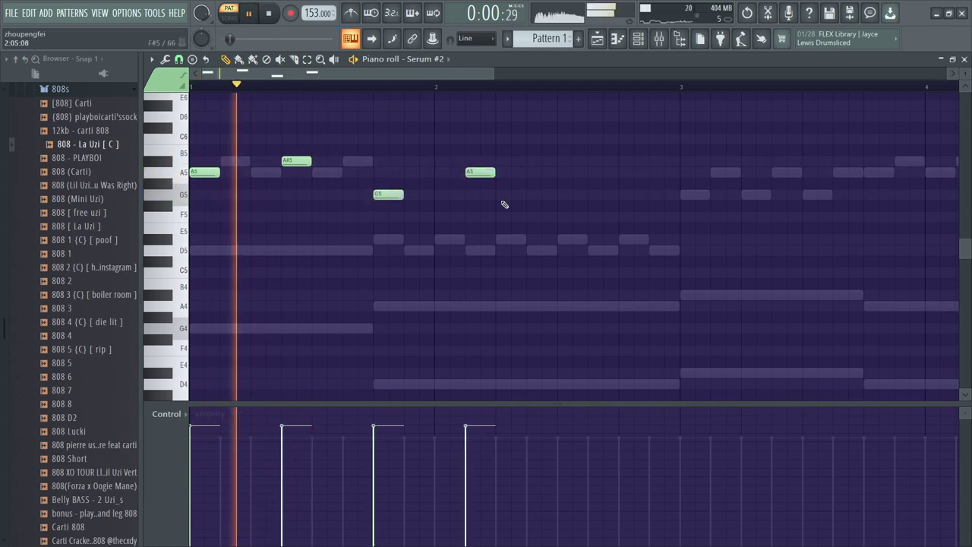
{"action": "key", "text": "space"}
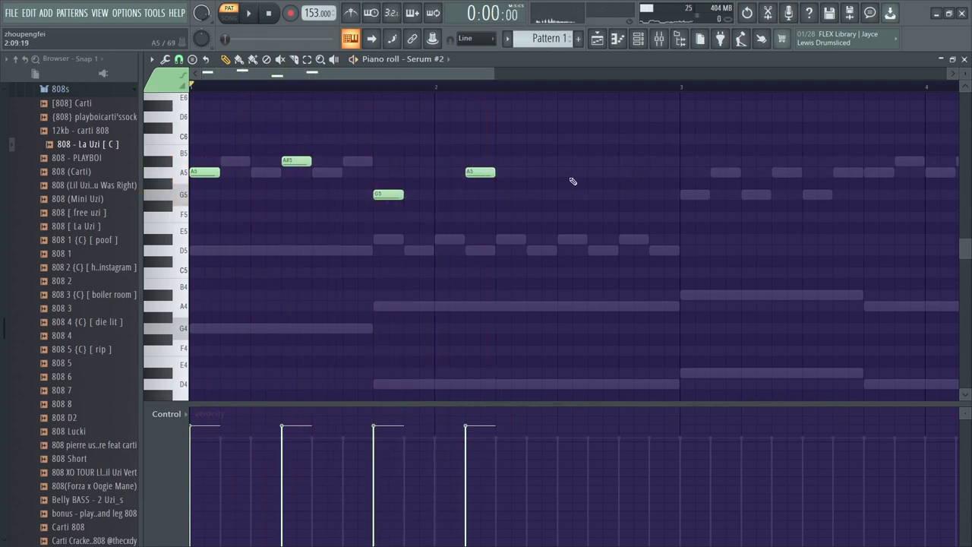
- Apply quick legato to the four notes with a helper A5 note at 2:09, and delete the helper after playback
{"action": "left_click", "coordinate": [559, 173]}
{"action": "key", "text": "ctrl+l"}
{"action": "key", "text": "space"}
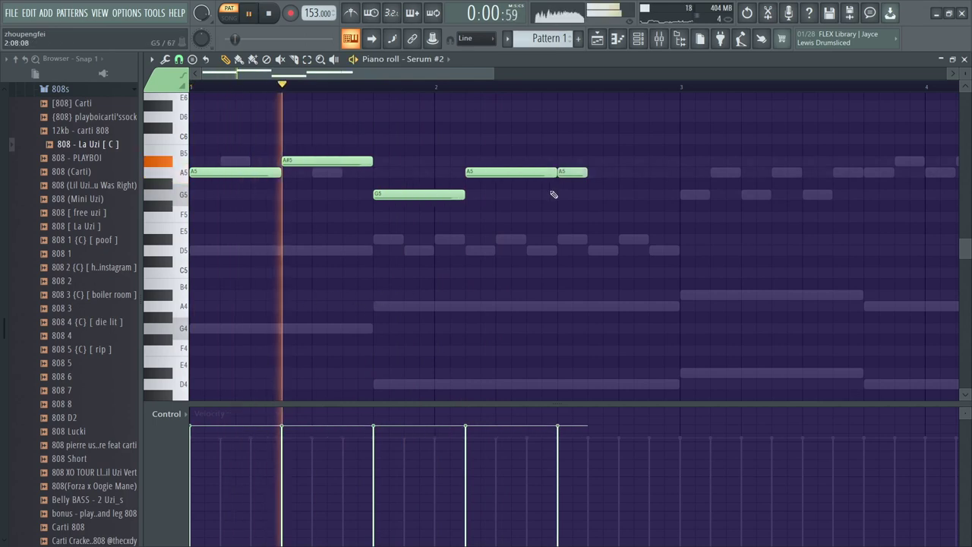
{"action": "right_click", "coordinate": [585, 176]}
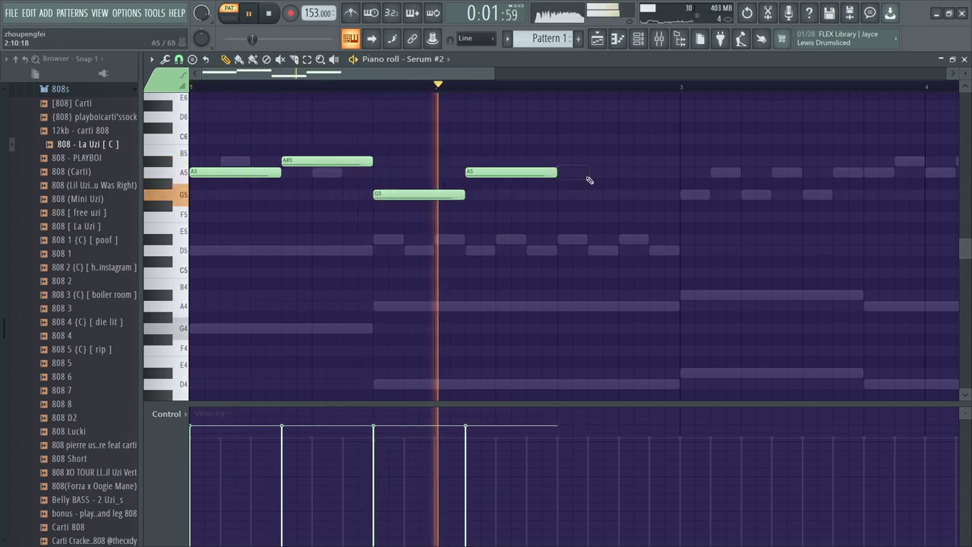
{"action": "key", "text": "space"}
- Stretch the last A5 note to bar 3 using a helper A5 note and legato, and duplicate the phrase into bars 3 and 4
{"action": "left_click", "coordinate": [681, 173]}
{"action": "key", "text": "ctrl+l"}
{"action": "scroll", "coordinate": [531, 205], "scroll_direction": "down", "scroll_amount": 2}
{"action": "key", "text": "space"}
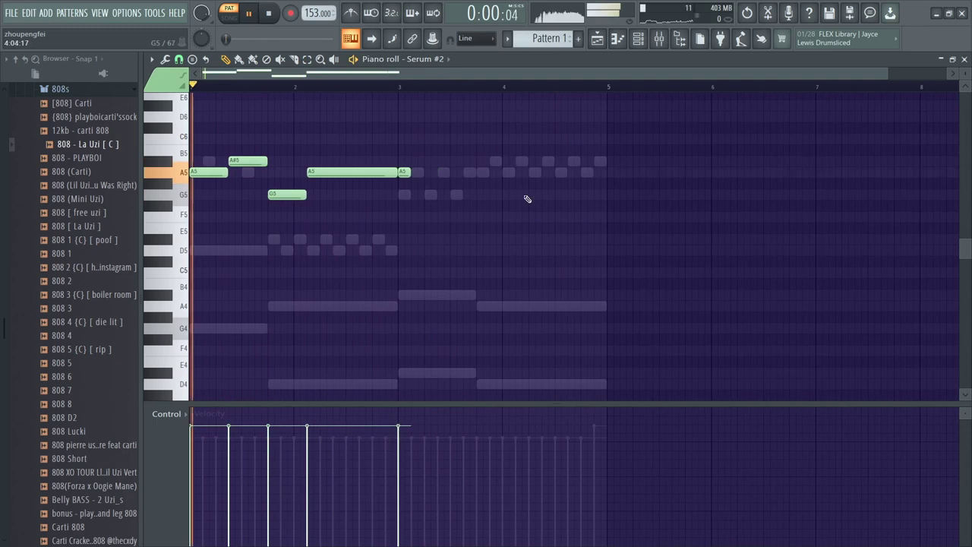
{"action": "key", "text": "ctrl+b"}
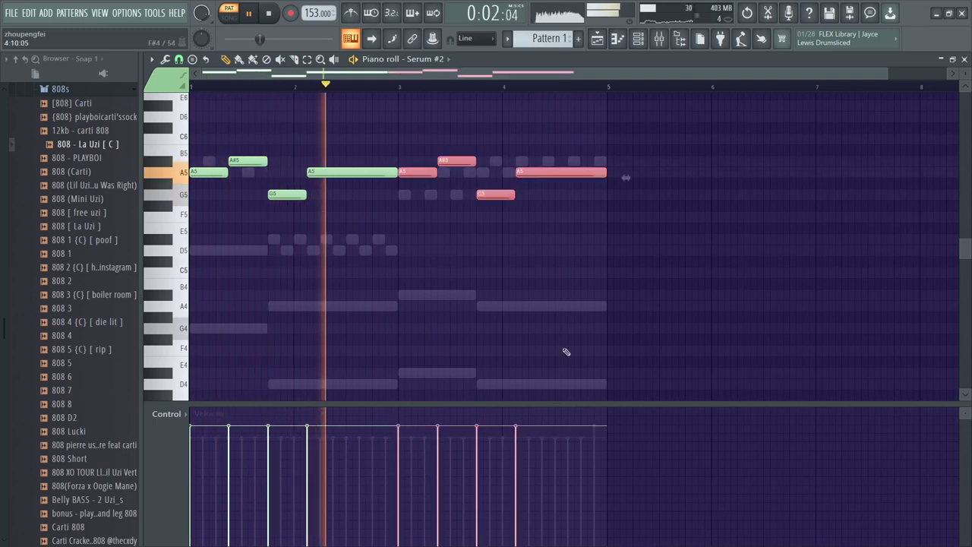
{"action": "key", "text": "ctrl+d"}
{"action": "key", "text": "space"}
- Lower the velocity of all notes in the pattern to one even level, and play it back
{"action": "left_click_drag", "start_coordinate": [611, 469], "coordinate": [95, 468]}
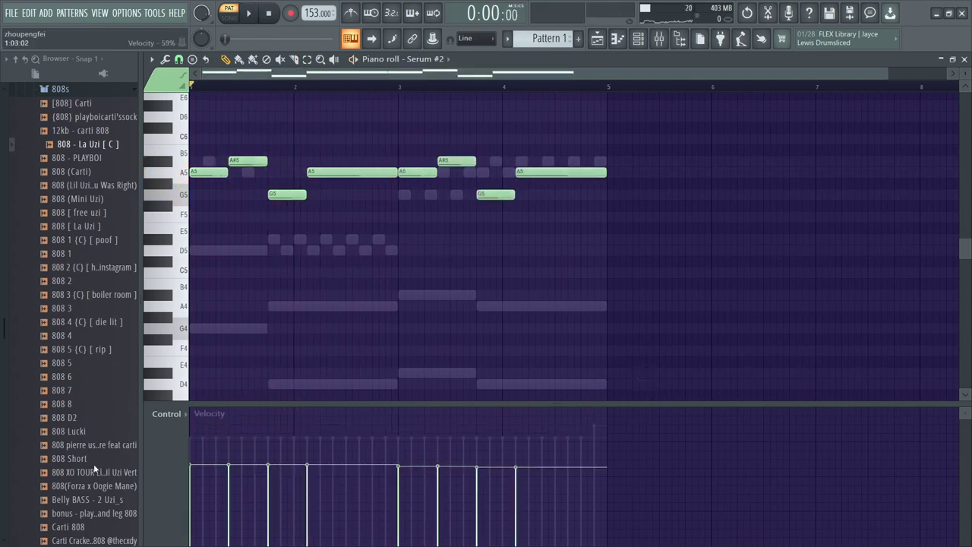
{"action": "key", "text": "ctrl+z"}
{"action": "key", "text": "space"}
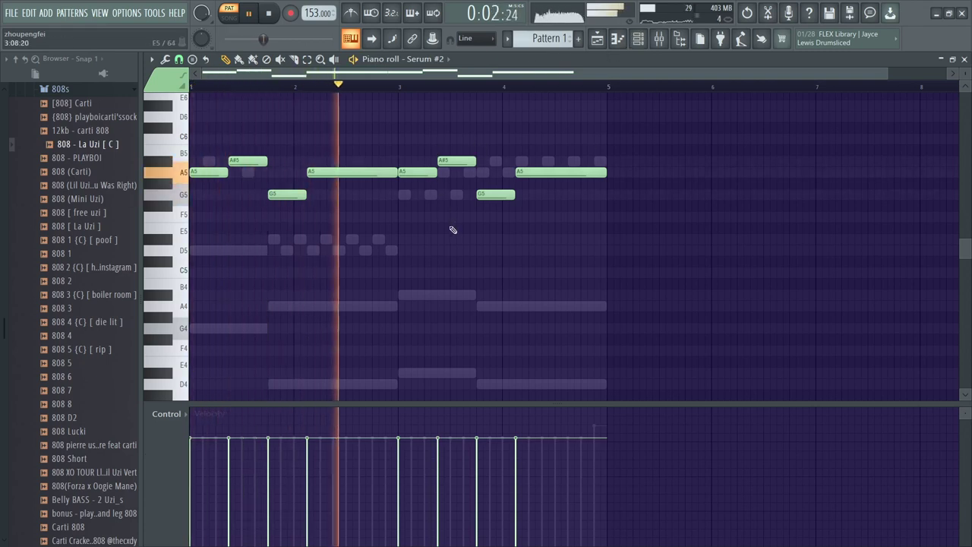
- Compress all the notes to half their length so they end at bar 3, and quantize them with the Default template
{"action": "key", "text": "ctrl+a"}
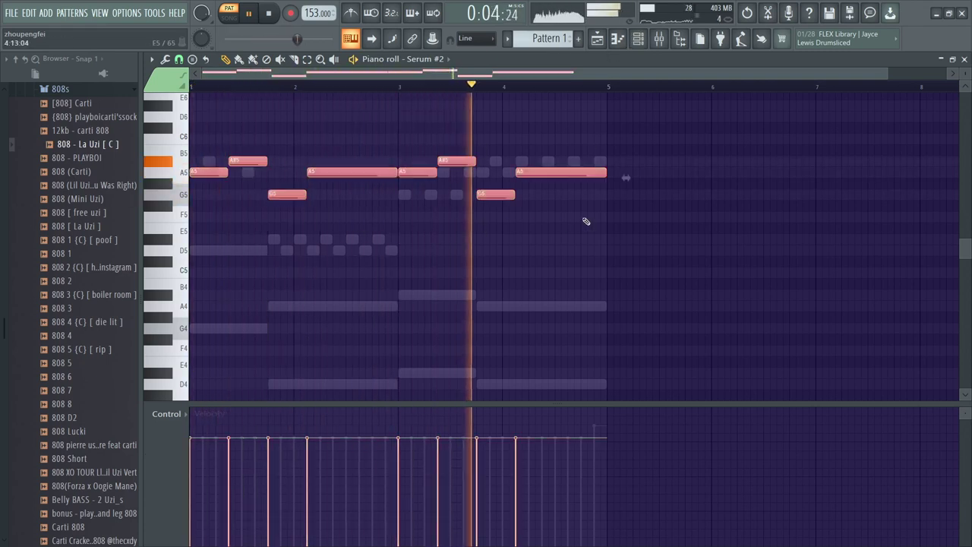
{"action": "key", "text": "space"}
{"action": "left_click_drag", "start_coordinate": [606, 174], "coordinate": [420, 198]}
{"action": "key", "text": "space"}
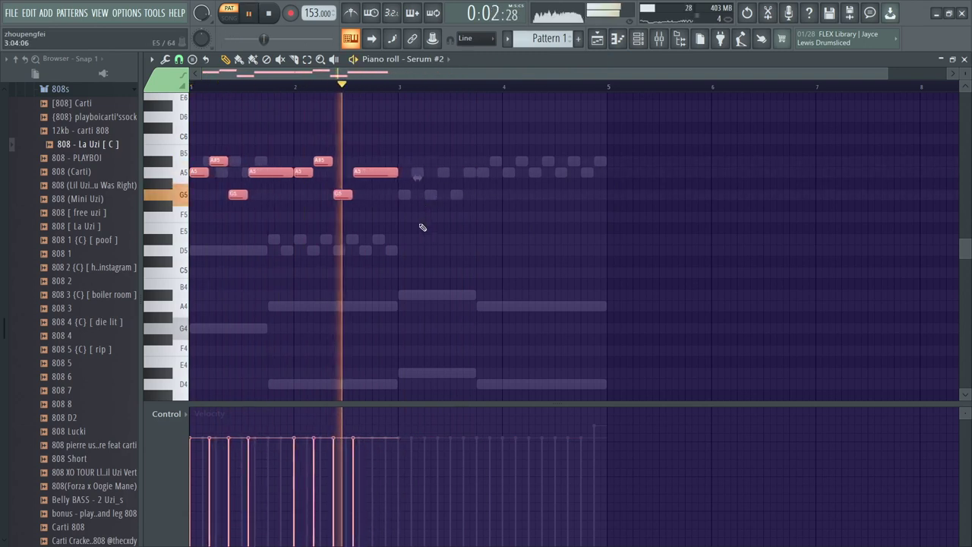
{"action": "key", "text": "alt+q"}
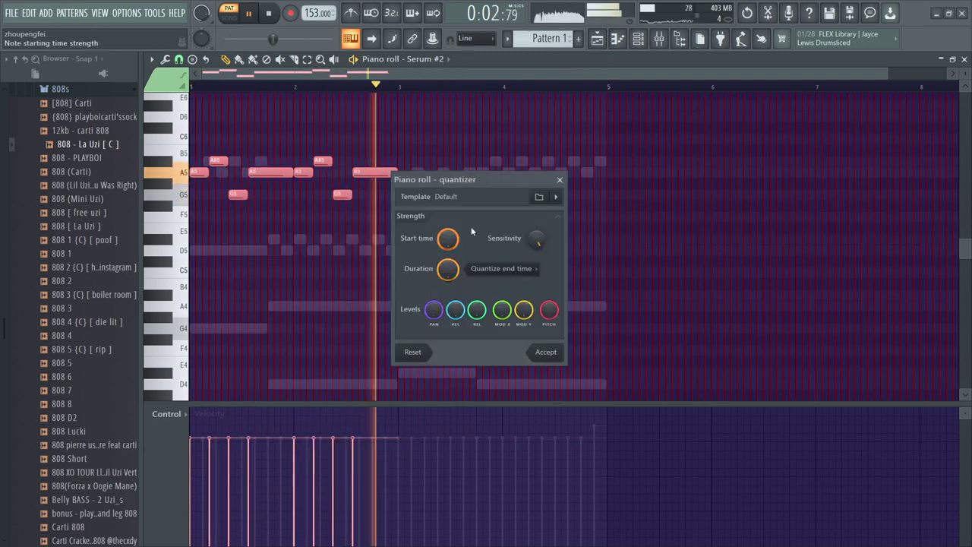
{"action": "left_click", "coordinate": [545, 352]}
{"action": "key", "text": "space"}
- Duplicate the compressed phrase into bars 3 and 4, and delete the copies
{"action": "key", "text": "ctrl+b"}
{"action": "key", "text": "ctrl+d"}
{"action": "scroll", "coordinate": [466, 291], "scroll_direction": "up", "scroll_amount": 3}
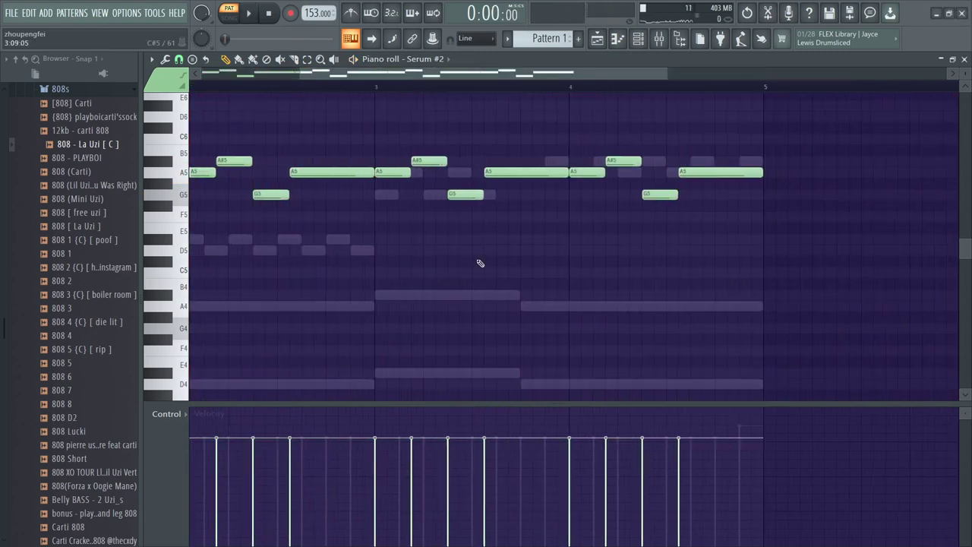
{"action": "scroll", "coordinate": [683, 225], "scroll_direction": "down", "scroll_amount": 3}
{"action": "left_click_drag", "start_coordinate": [697, 123], "coordinate": [436, 232]}
{"action": "key", "text": "Delete"}
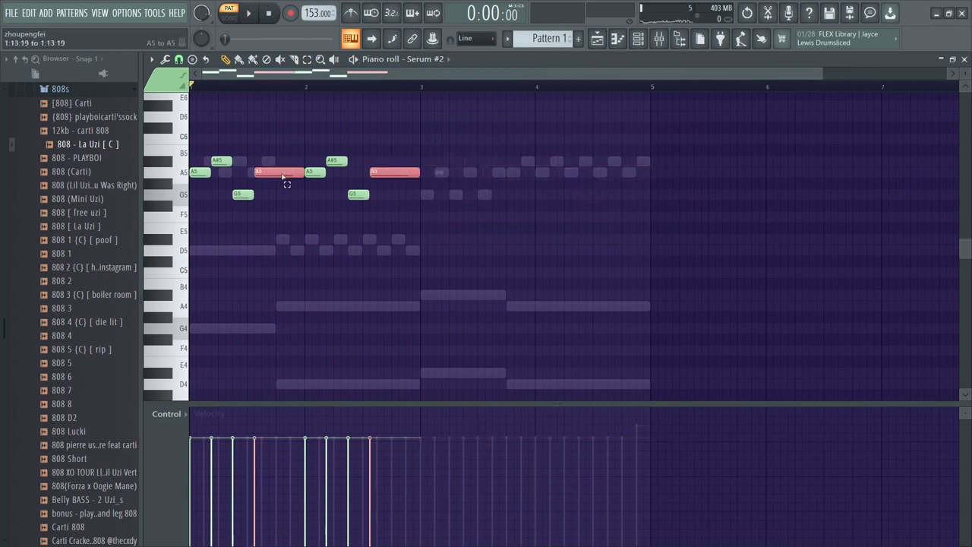
- Shorten the two long A5 notes slightly and duplicate the notes of bars 1 and 2 into bars 3 and 4
{"action": "scroll", "coordinate": [287, 184], "scroll_direction": "up", "scroll_amount": 4}
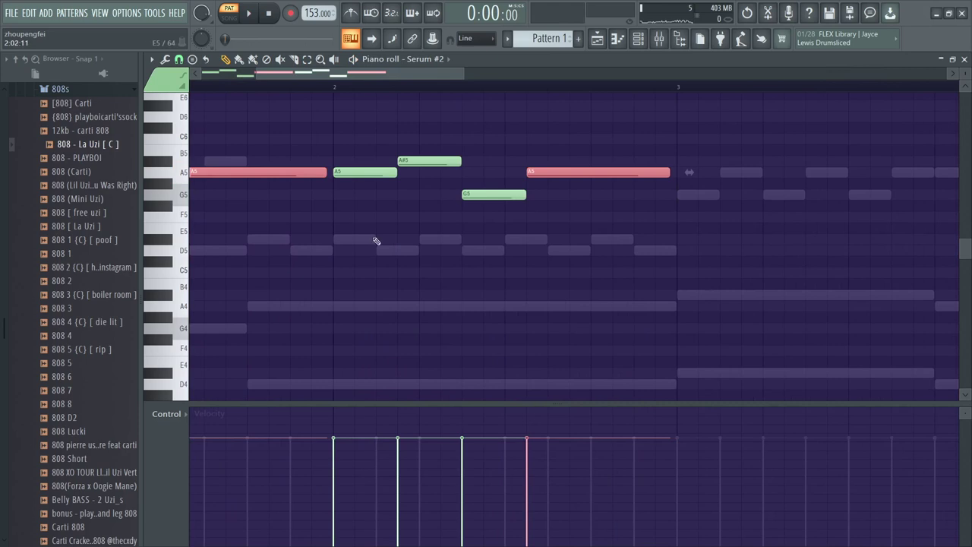
{"action": "left_click", "coordinate": [376, 241]}
{"action": "scroll", "coordinate": [474, 118], "scroll_direction": "down", "scroll_amount": 4}
{"action": "left_click_drag", "start_coordinate": [416, 87], "coordinate": [160, 156]}
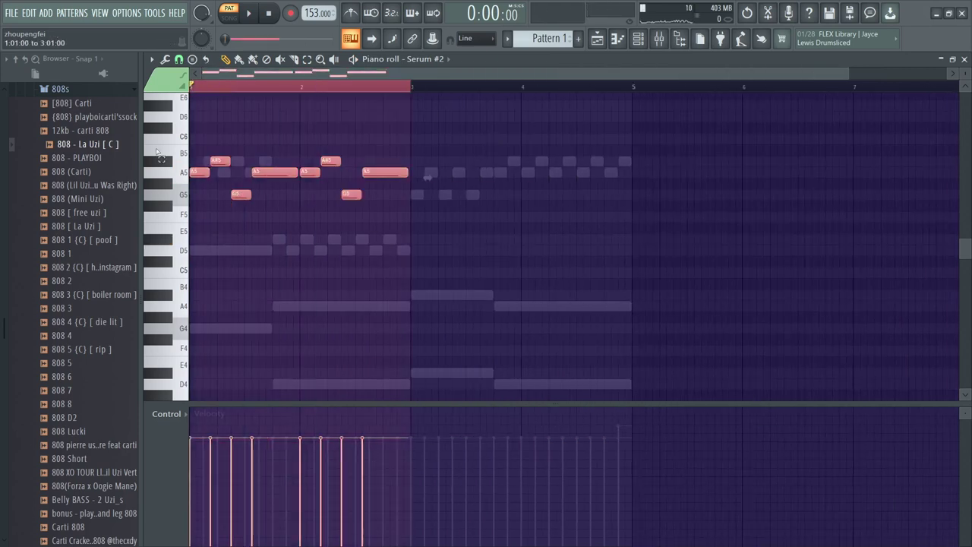
{"action": "key", "text": "ctrl+b"}
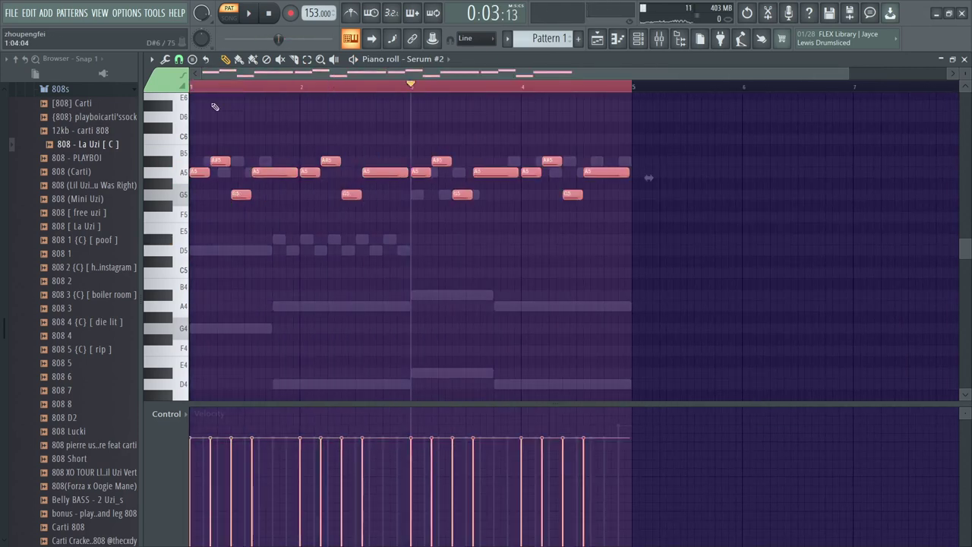
- Play the four-bar counter melody back and clear the note selection
{"action": "key", "text": "space"}
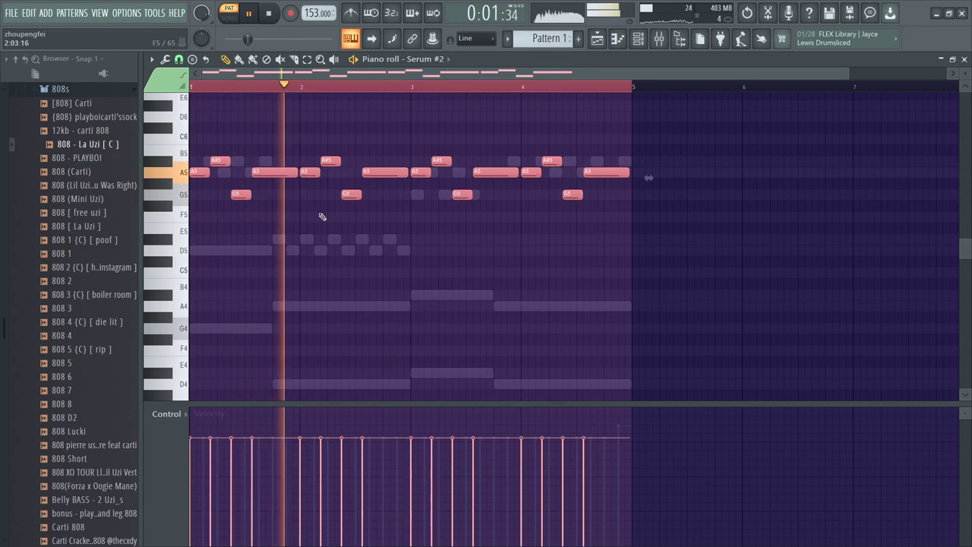
{"action": "left_click", "coordinate": [575, 219], "text": "ctrl"}
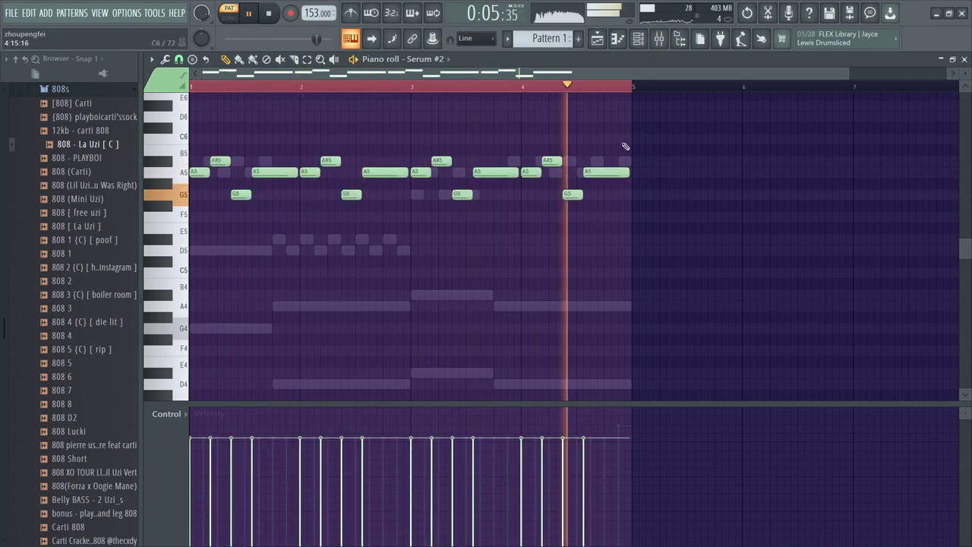
{"action": "key", "text": "space"}
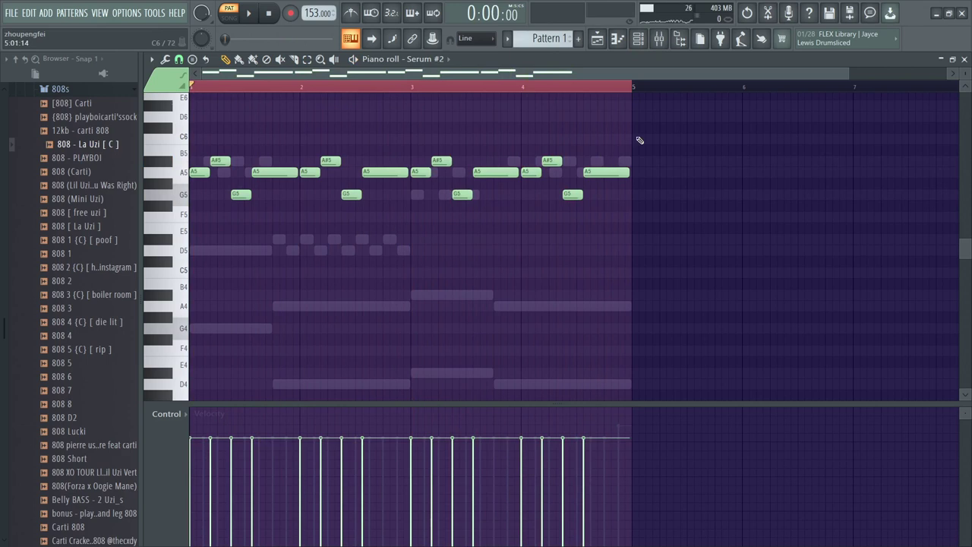
- Quantize the pattern with the Default template and trim the ends of the four long A5 notes slightly
{"action": "key", "text": "alt+q"}
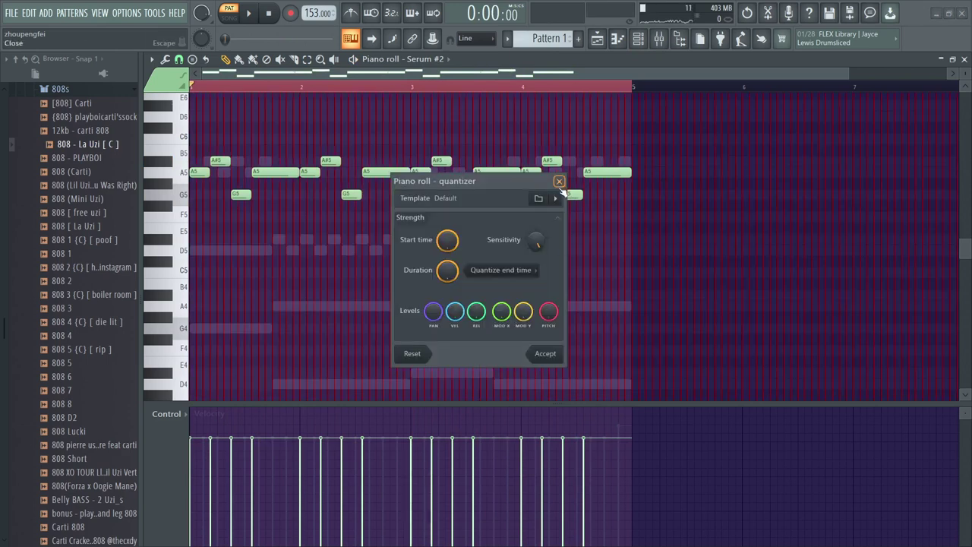
{"action": "left_click", "coordinate": [559, 182]}
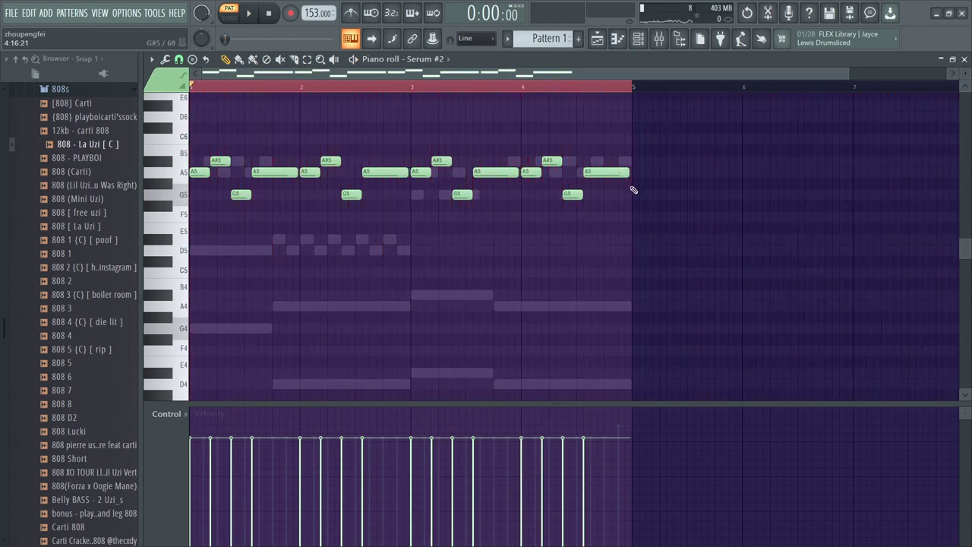
{"action": "key", "text": "alt+q"}
{"action": "left_click", "coordinate": [548, 356]}
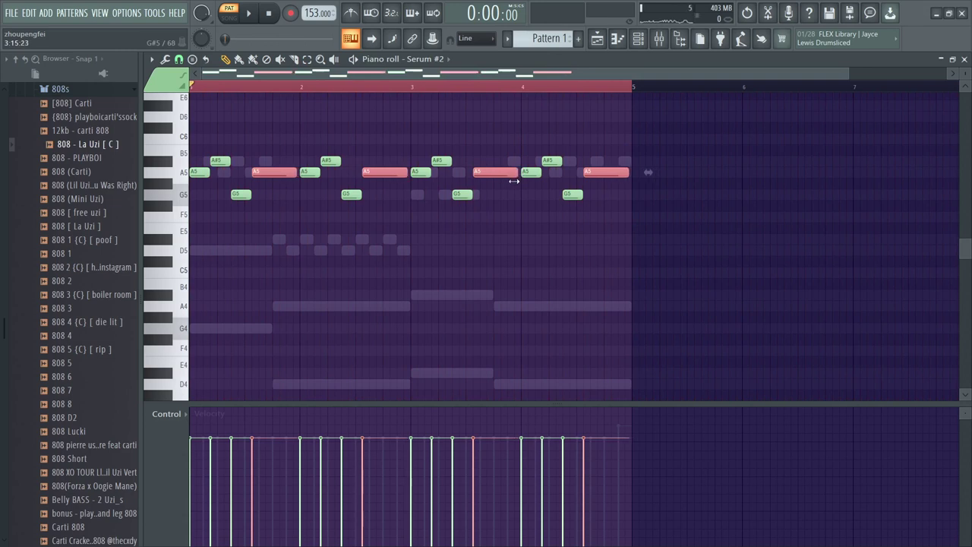
{"action": "left_click", "coordinate": [672, 141]}
{"action": "right_click", "coordinate": [688, 142]}
- Play the pattern and route the Serum #2 channel to mixer track 2
{"action": "key", "text": "space"}
{"action": "key", "text": "F6"}
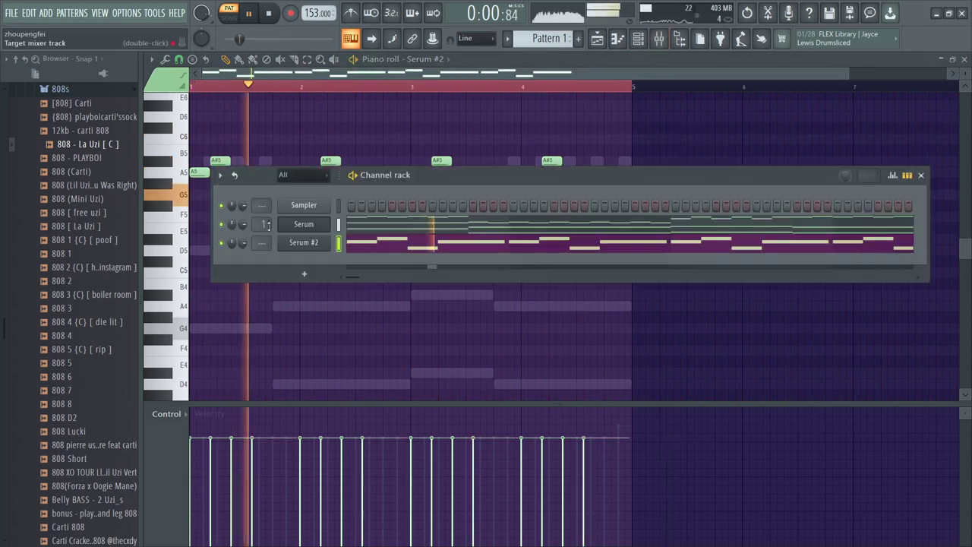
{"action": "left_click_drag", "start_coordinate": [266, 243], "coordinate": [265, 232]}
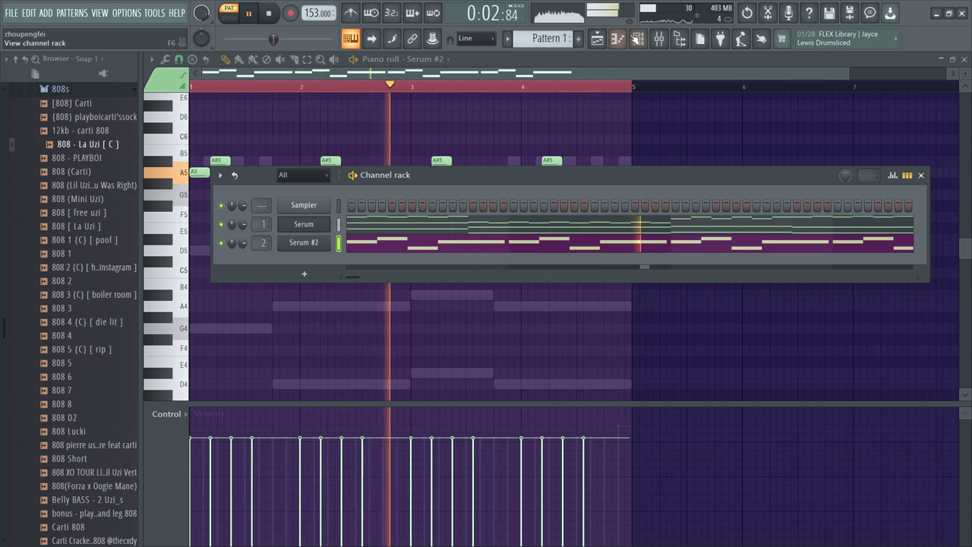
- Raise the band 1 low cut of the Insert 1 Fruity parametric EQ 2 to about 188 Hz
{"action": "left_click", "coordinate": [665, 39]}
{"action": "left_click", "coordinate": [660, 39]}
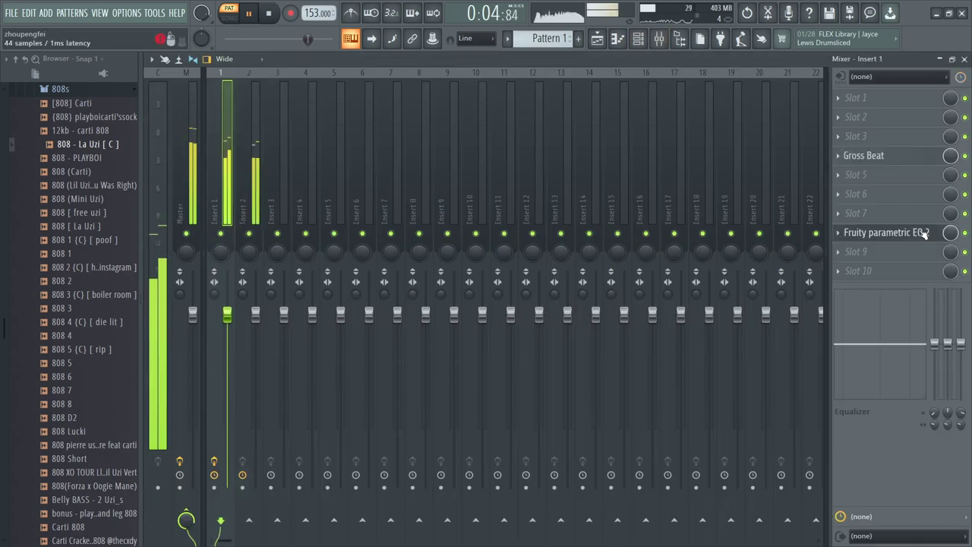
{"action": "left_click", "coordinate": [924, 233]}
{"action": "left_click_drag", "start_coordinate": [262, 332], "coordinate": [305, 336]}
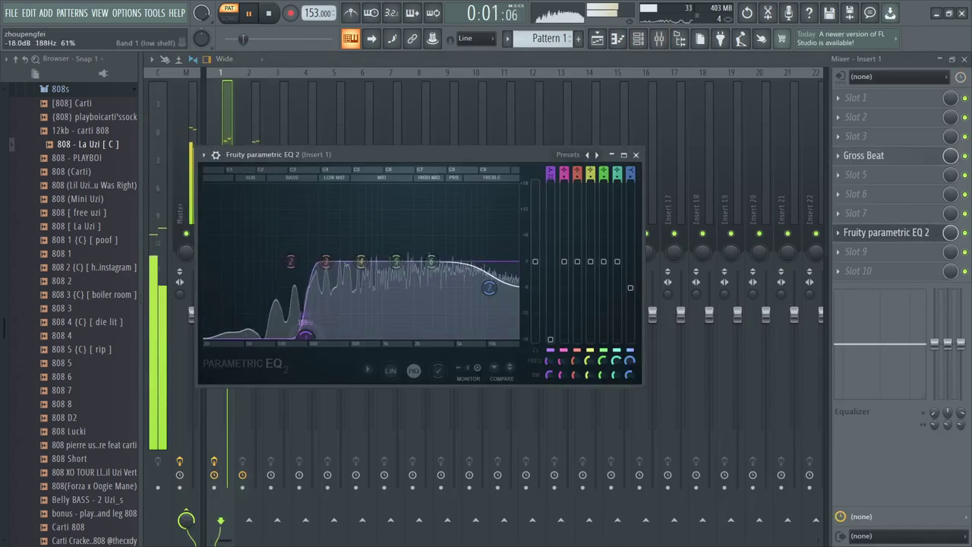
{"action": "left_click", "coordinate": [635, 154]}
- Lower the volume fader of mixer track Insert 2
{"action": "left_click_drag", "start_coordinate": [259, 310], "coordinate": [259, 331]}
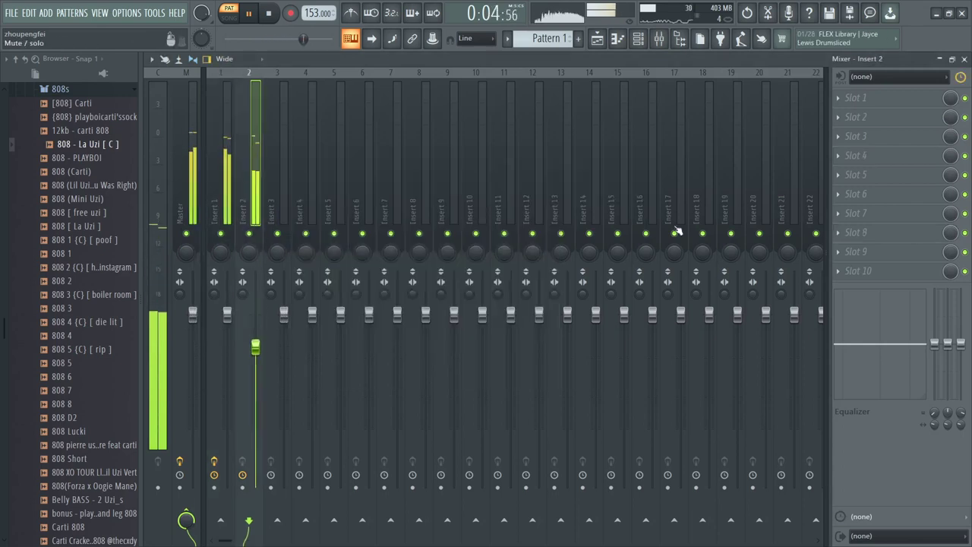
- Add Fruity parametric EQ 2 in slot 6 of Insert 2, cutting lows with band 1 and highs with band 7 at about 10760 Hz
{"action": "left_click", "coordinate": [858, 193]}
{"action": "left_click", "coordinate": [668, 489]}
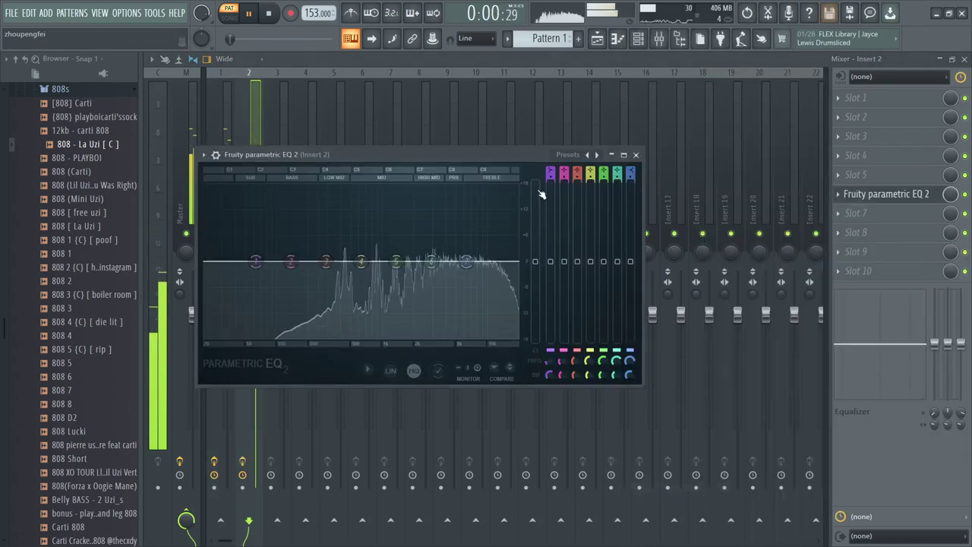
{"action": "left_click_drag", "start_coordinate": [256, 261], "coordinate": [328, 335]}
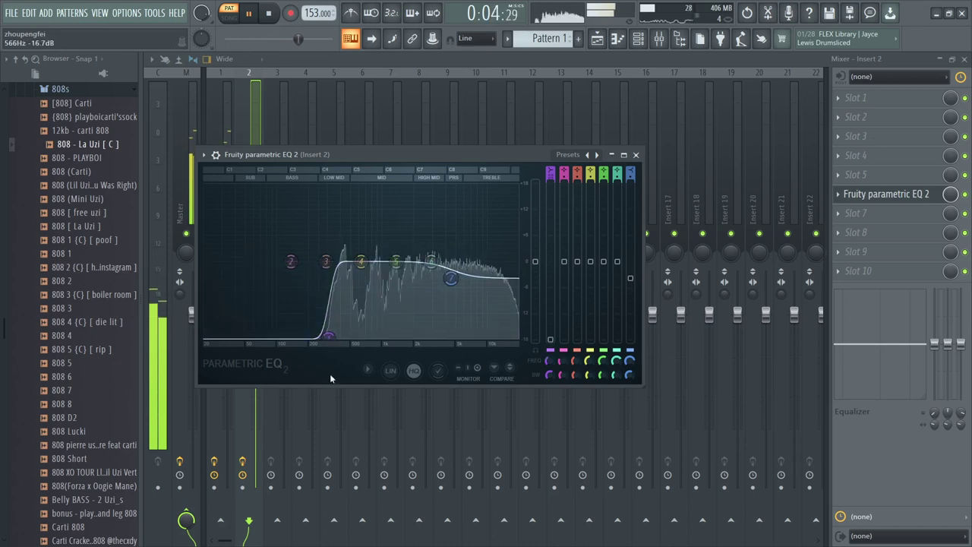
{"action": "left_click_drag", "start_coordinate": [471, 263], "coordinate": [497, 335]}
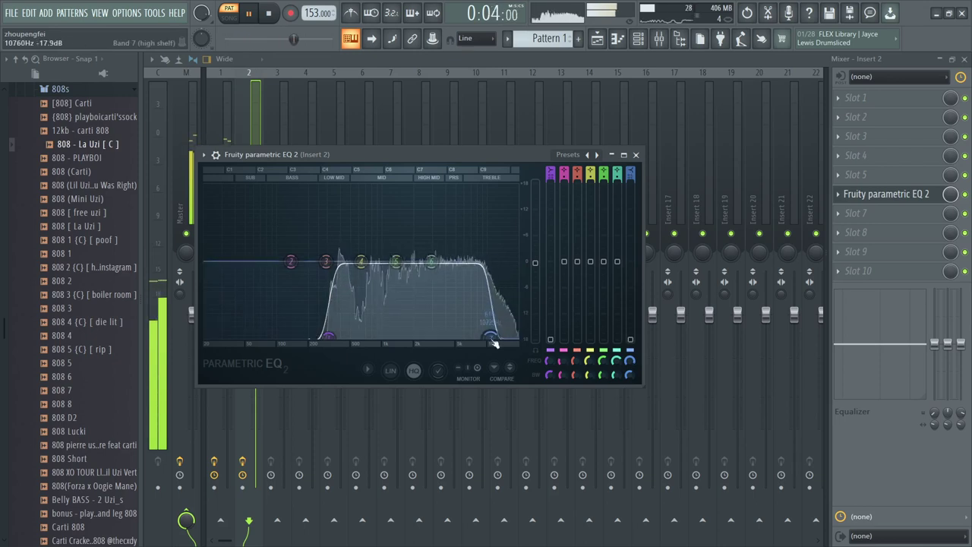
{"action": "left_click", "coordinate": [636, 154]}
- Stop playback and add a third Serum instrument channel to the pattern
{"action": "left_click", "coordinate": [638, 38]}
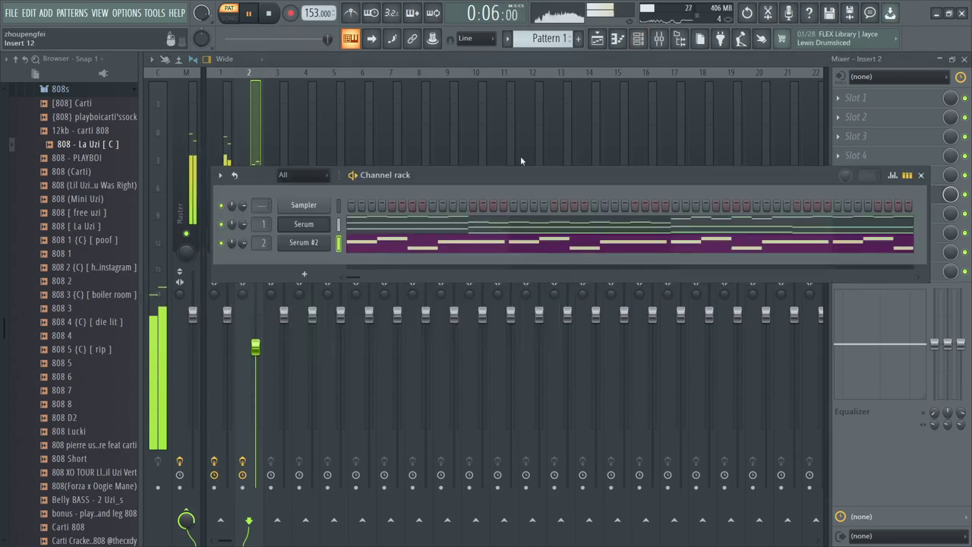
{"action": "key", "text": "space"}
{"action": "left_click", "coordinate": [282, 271]}
{"action": "left_click", "coordinate": [402, 268]}
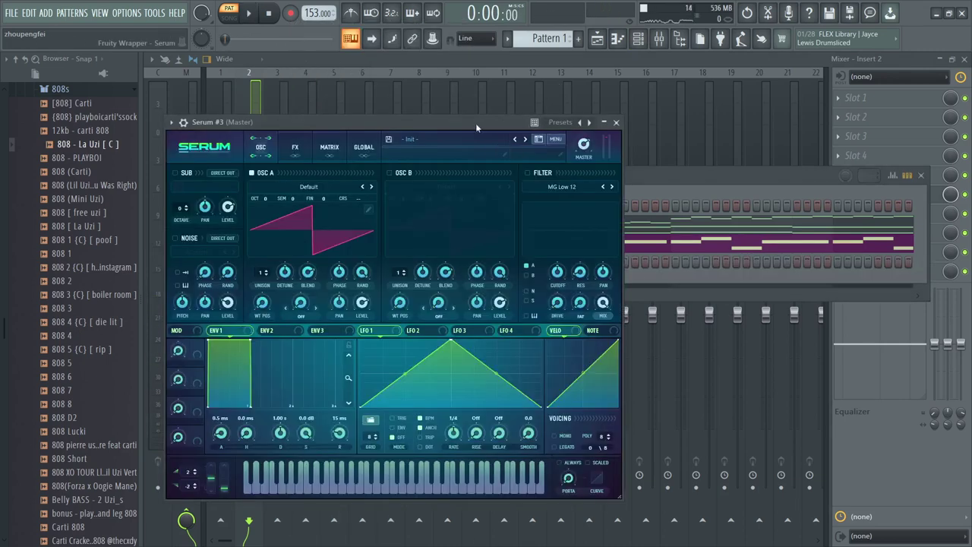
{"action": "left_click_drag", "start_coordinate": [476, 127], "coordinate": [471, 136]}
{"action": "left_click", "coordinate": [467, 143]}
{"action": "mouse_move", "coordinate": [441, 225]}
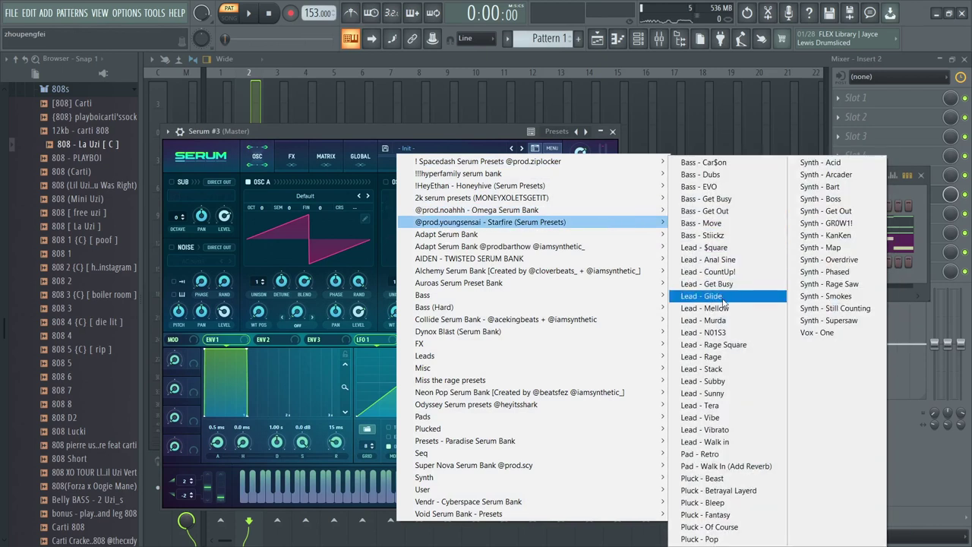
{"action": "left_click", "coordinate": [731, 297]}
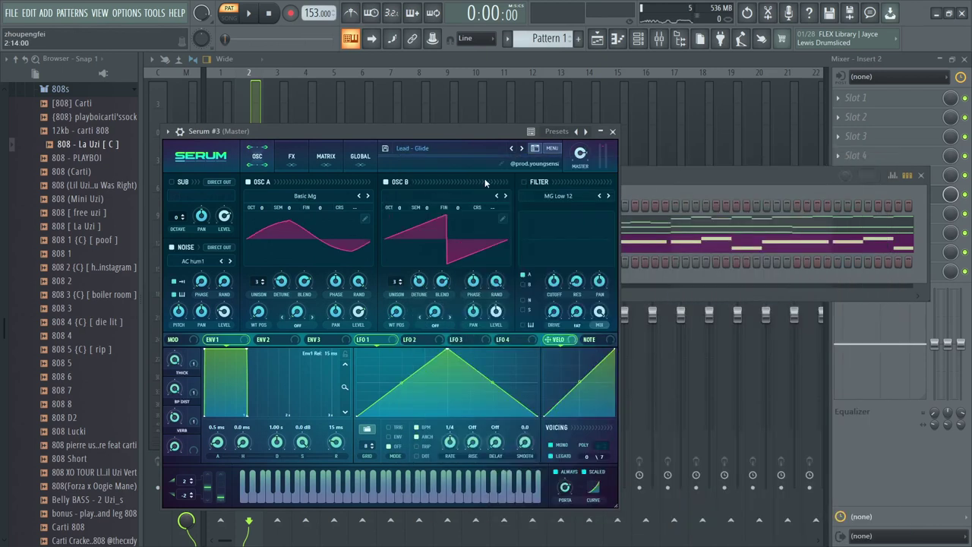
{"action": "left_click", "coordinate": [613, 132]}
- Route the Serum #3 channel to mixer track 3 and bring the mixer back into view
{"action": "double_click", "coordinate": [262, 263]}
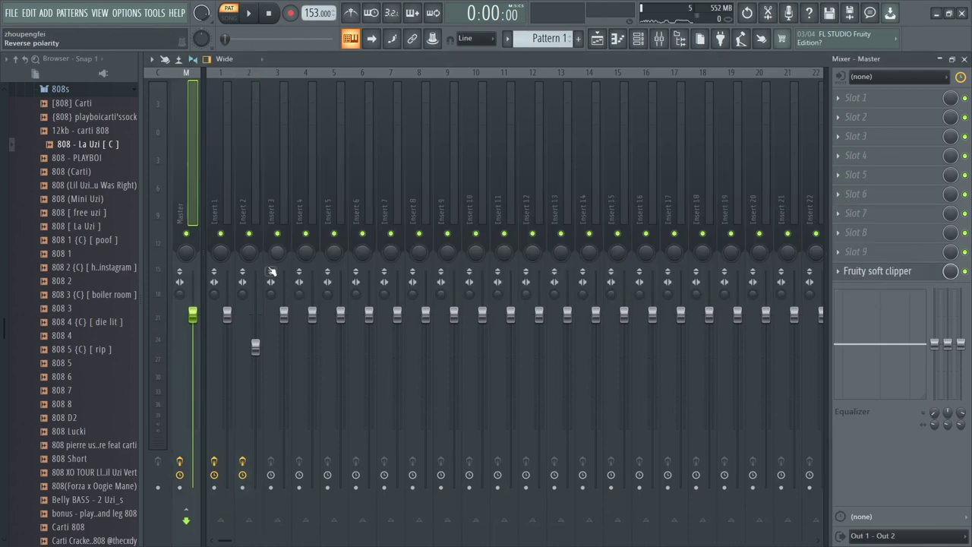
{"action": "left_click", "coordinate": [639, 40]}
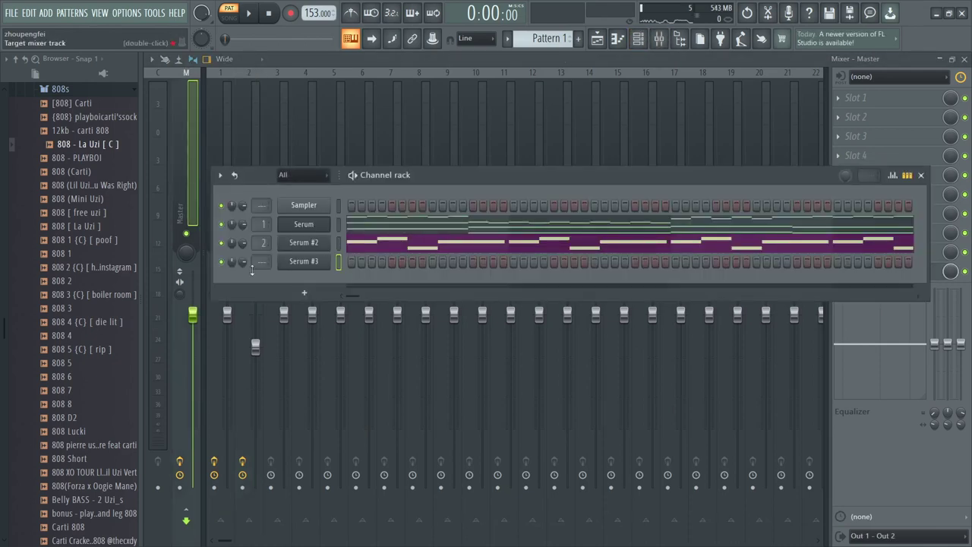
{"action": "left_click_drag", "start_coordinate": [251, 265], "coordinate": [251, 251]}
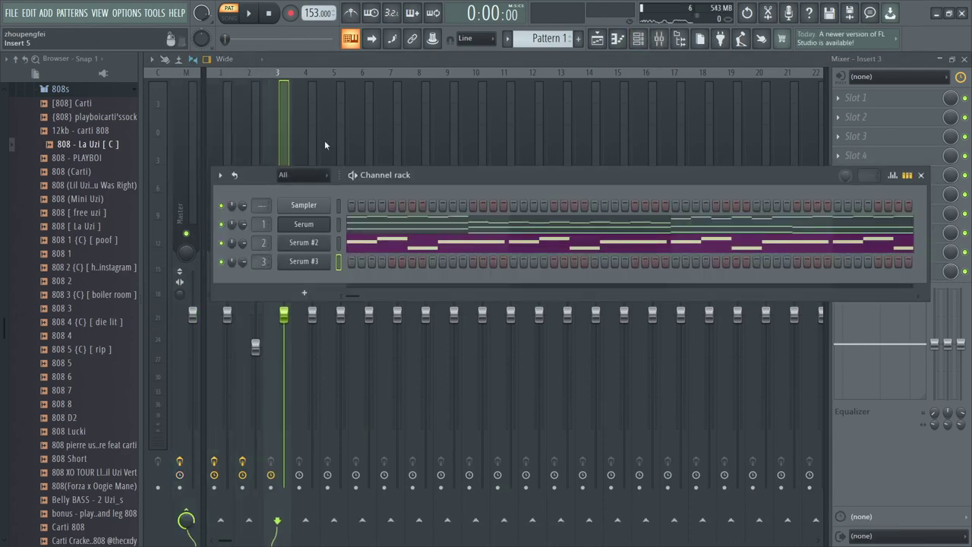
{"action": "left_click", "coordinate": [285, 124]}
{"action": "left_click", "coordinate": [923, 151]}
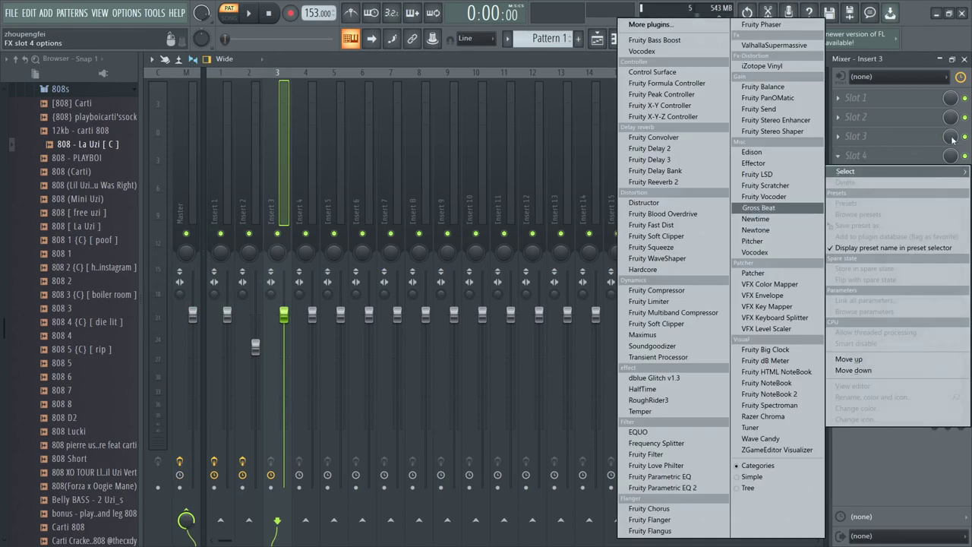
{"action": "left_click", "coordinate": [951, 140]}
{"action": "left_click", "coordinate": [876, 193]}
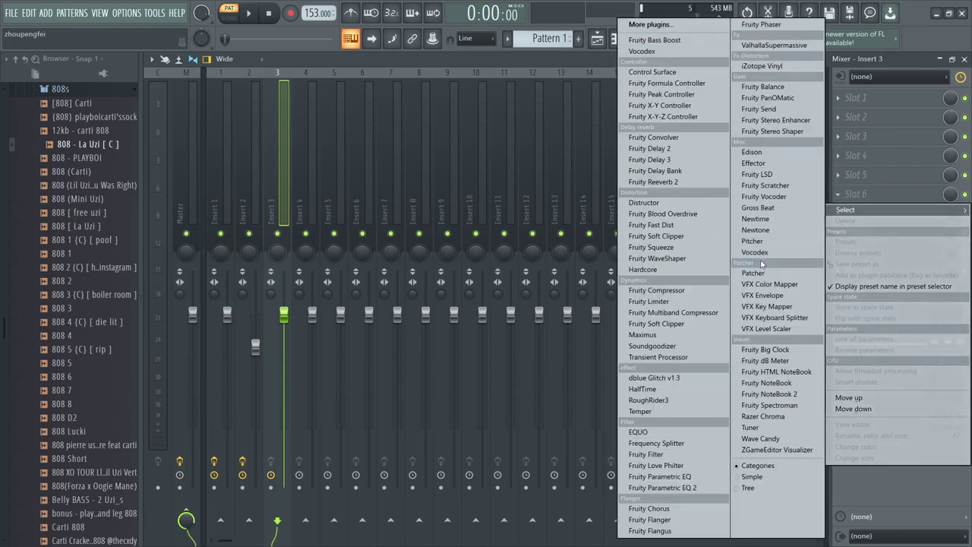
{"action": "left_click", "coordinate": [876, 117]}
- Switch to OBS to check the recording and audio levels, and return to FL Studio
{"action": "left_click", "coordinate": [934, 15]}
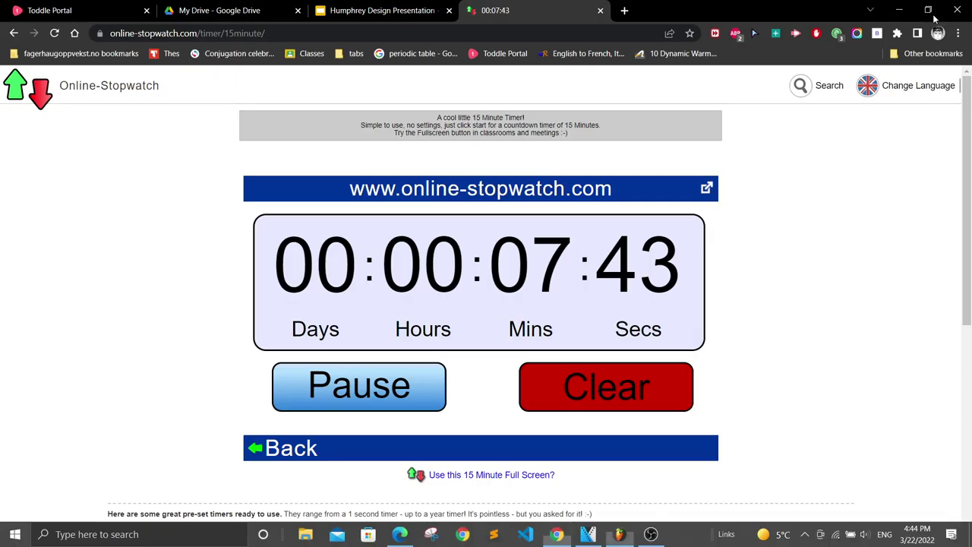
{"action": "left_click", "coordinate": [650, 534]}
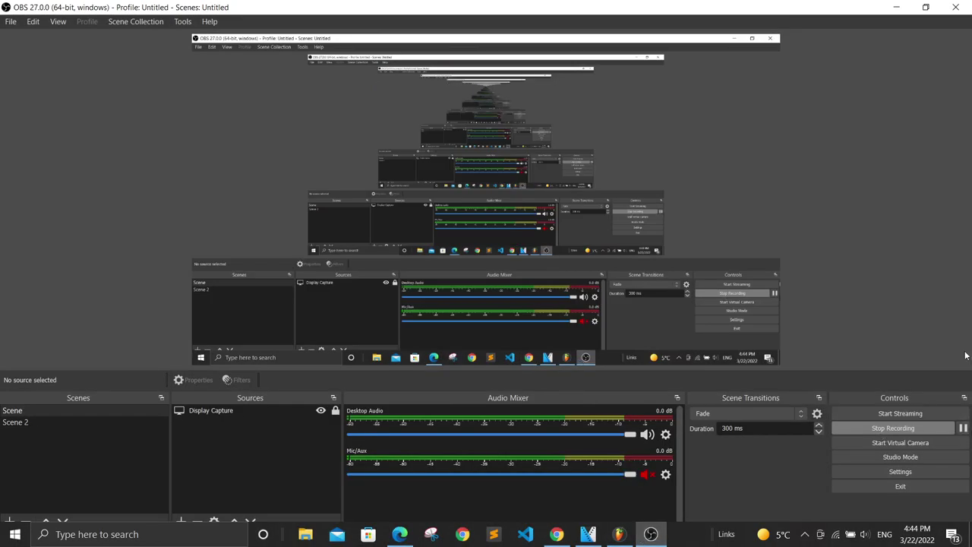
{"action": "left_click", "coordinate": [904, 6]}
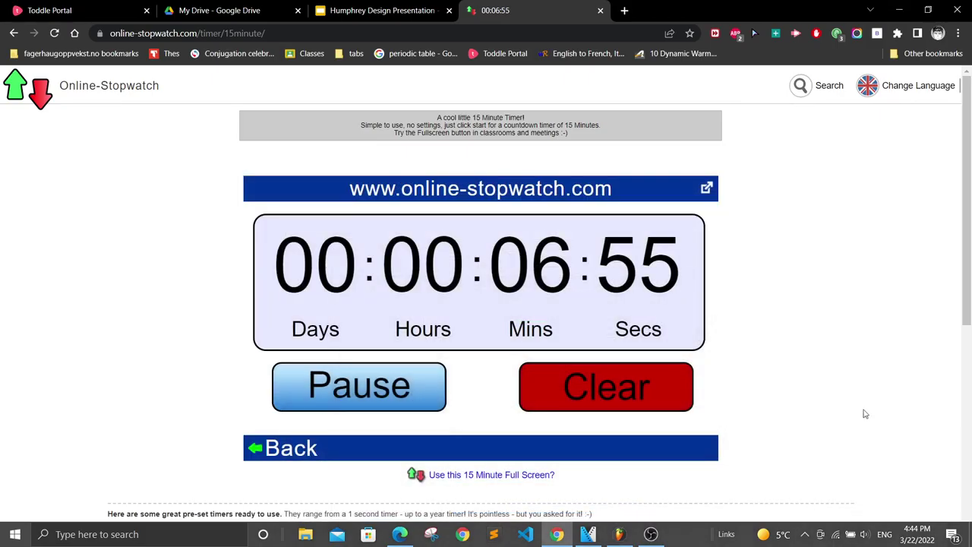
{"action": "left_click", "coordinate": [625, 539]}
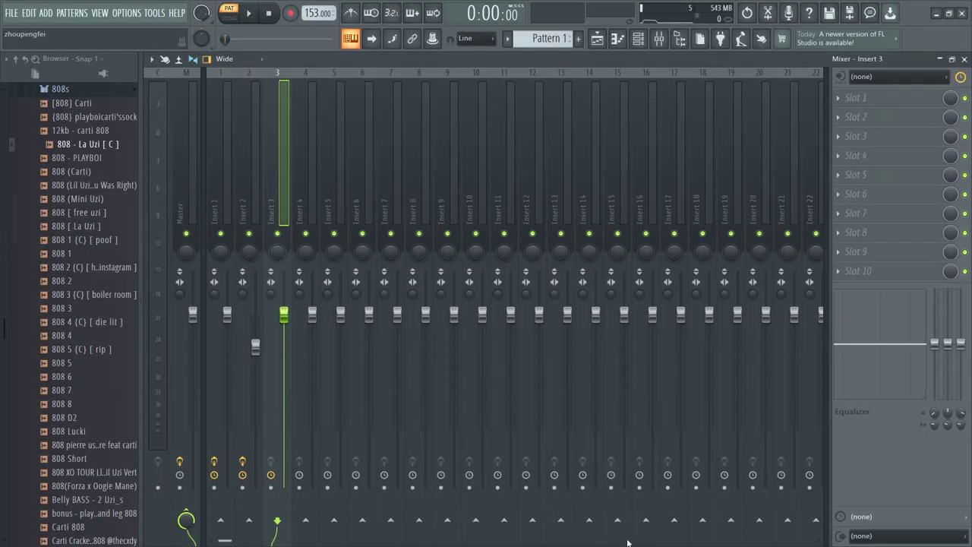
- Load Fruity Blood Overdrive in slot 7 and Fruity Fast Dist in slot 2 of mixer track Insert 3
{"action": "left_click", "coordinate": [881, 224]}
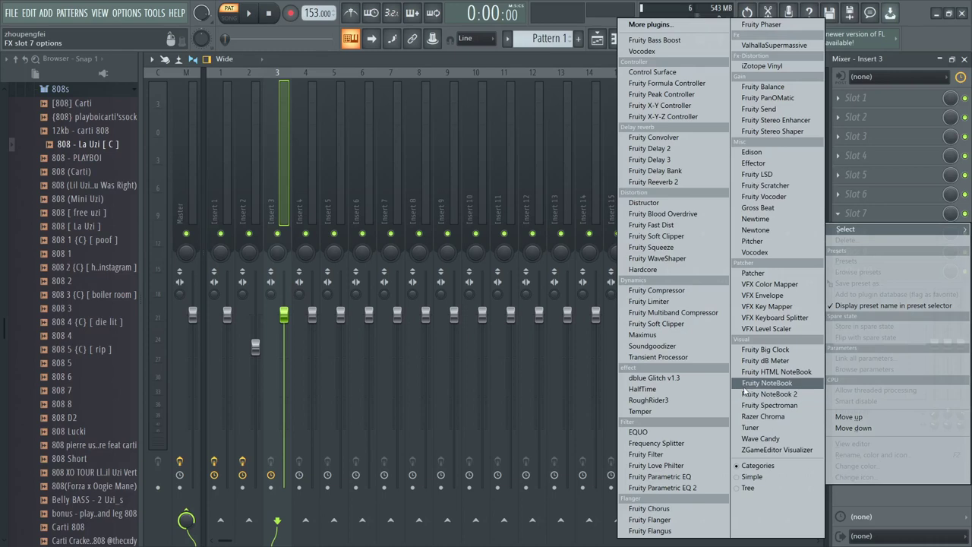
{"action": "left_click", "coordinate": [661, 213]}
{"action": "left_click", "coordinate": [883, 257]}
{"action": "left_click", "coordinate": [899, 125]}
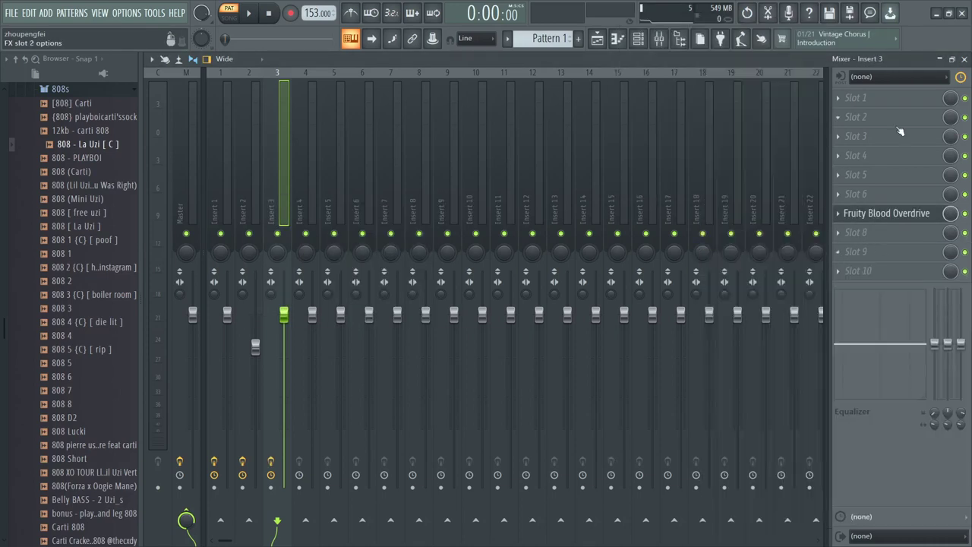
{"action": "left_click", "coordinate": [873, 117]}
{"action": "left_click", "coordinate": [662, 226]}
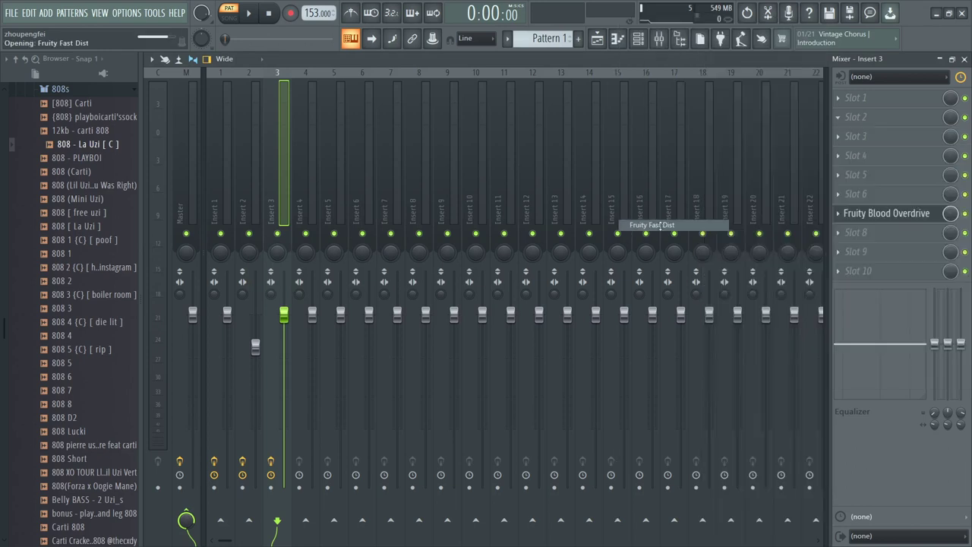
- Lower the threshold and pre amp of Fruity Fast Dist, set its mix level to 55% while auditioning notes, and close it
{"action": "key", "text": "z"}
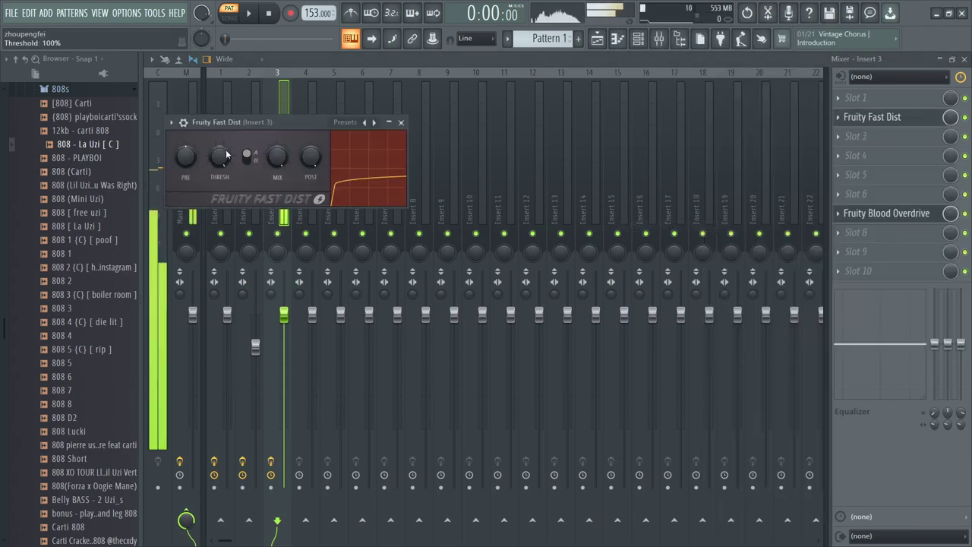
{"action": "left_click_drag", "start_coordinate": [227, 155], "coordinate": [226, 186]}
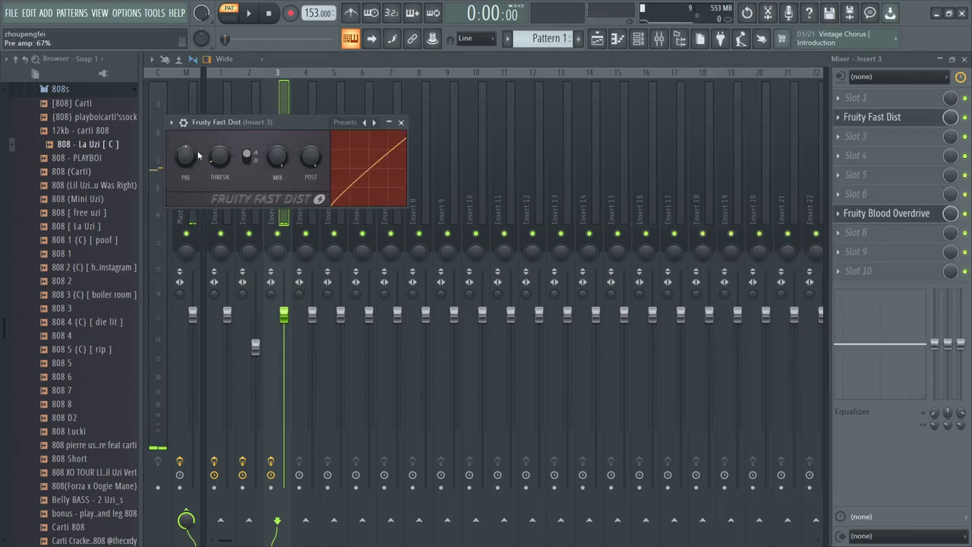
{"action": "key", "text": "z"}
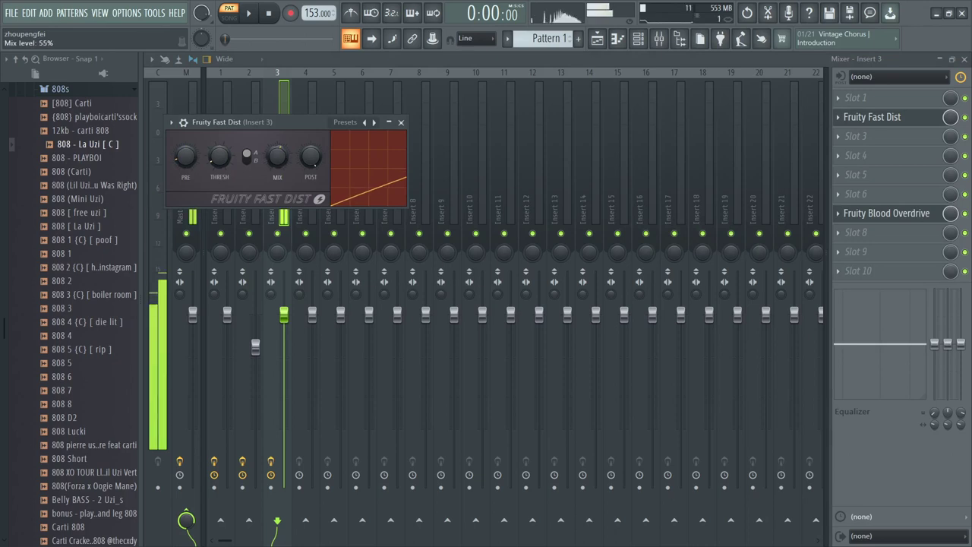
{"action": "left_click", "coordinate": [402, 123]}
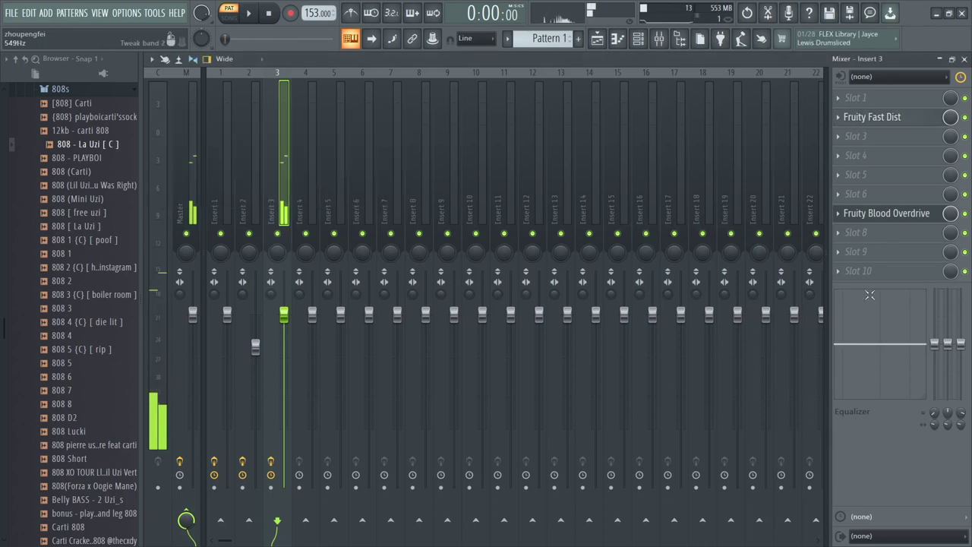
- Add Fruity parametric EQ 2 in slot 4 of Insert 3, cutting the lows with band 1 and boosting the highs with band 7
{"action": "left_click", "coordinate": [884, 167]}
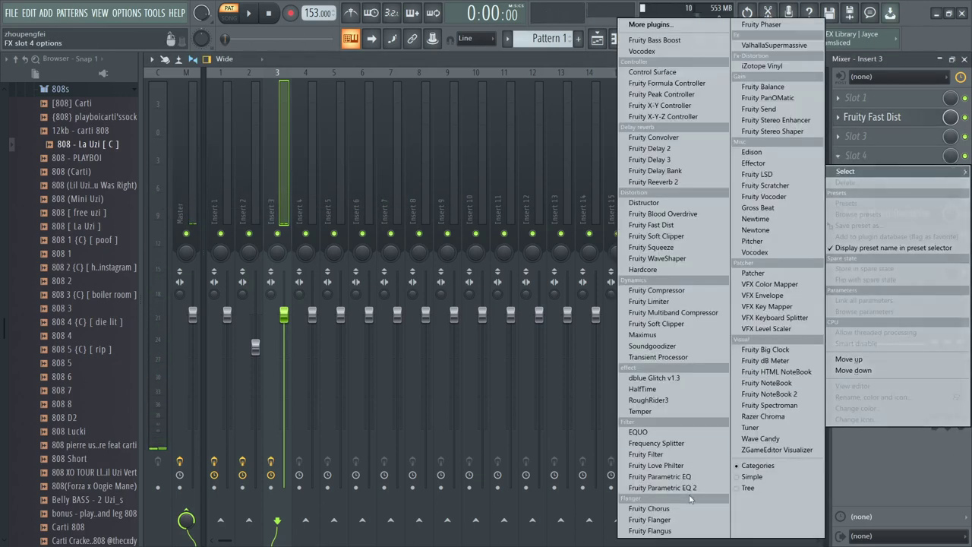
{"action": "left_click", "coordinate": [632, 487]}
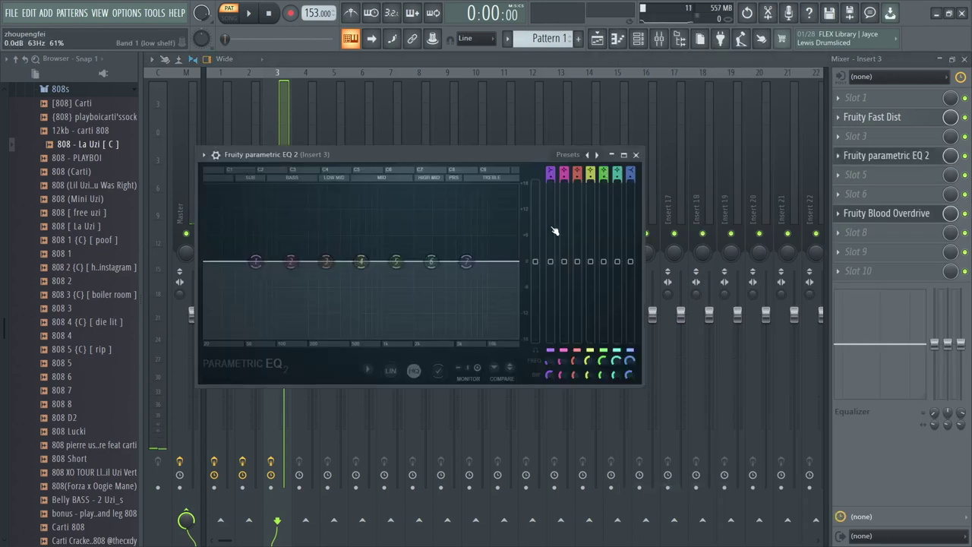
{"action": "left_click_drag", "start_coordinate": [256, 261], "coordinate": [321, 334]}
{"action": "left_click_drag", "start_coordinate": [466, 261], "coordinate": [425, 256]}
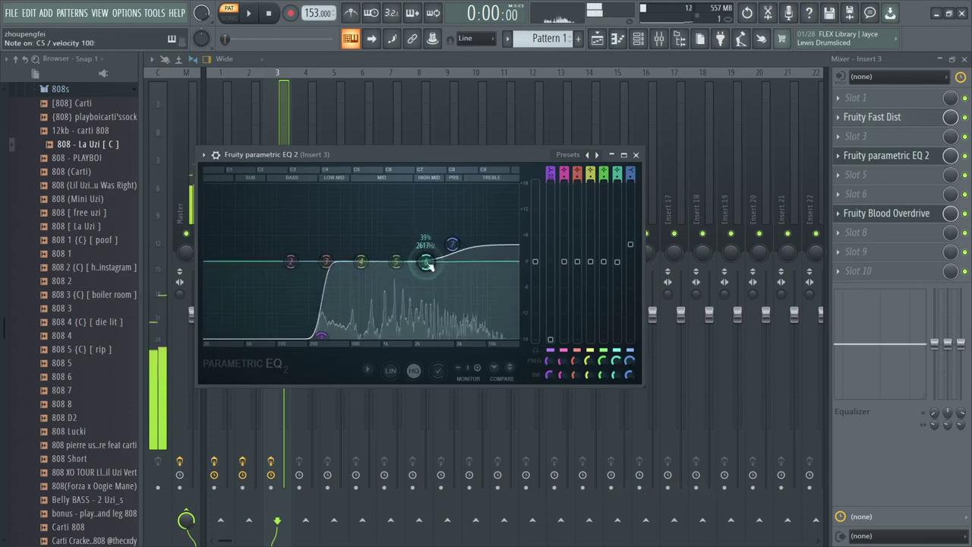
- Open Serum #3 to review its voicing and portamento settings, audition notes on it, and close the plugin
{"action": "left_click", "coordinate": [638, 40]}
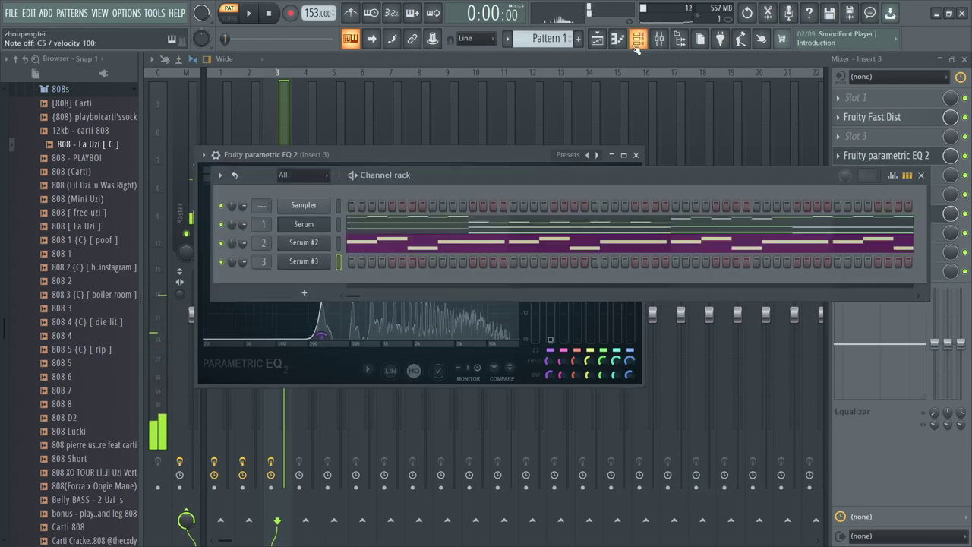
{"action": "left_click", "coordinate": [308, 265]}
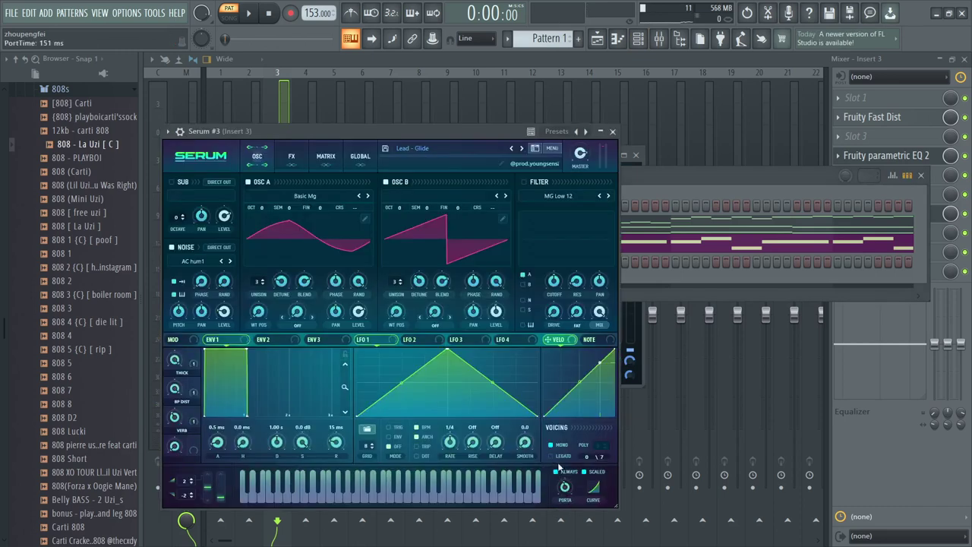
{"action": "key", "text": "q"}
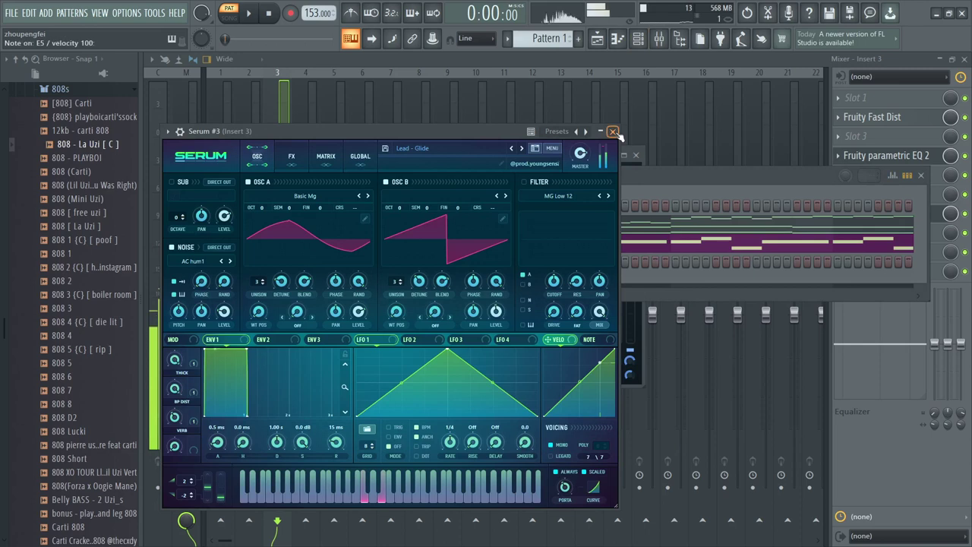
{"action": "left_click", "coordinate": [612, 132]}
- In the Serum #3 piano roll, draw a D5 note at bar 1 followed by an A4 note, extended legato up to bar 3
{"action": "left_click", "coordinate": [638, 38]}
{"action": "left_click", "coordinate": [617, 38]}
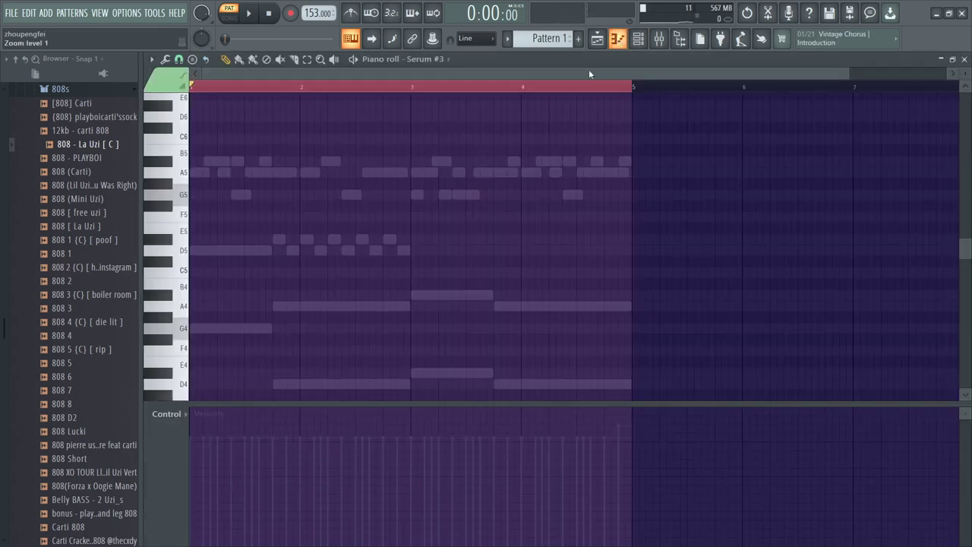
{"action": "left_click_drag", "start_coordinate": [224, 250], "coordinate": [185, 248]}
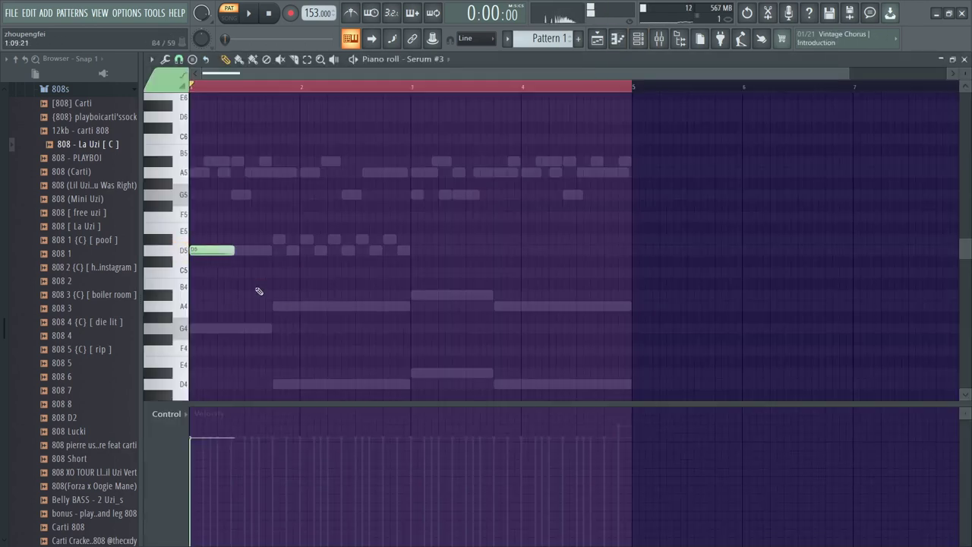
{"action": "left_click", "coordinate": [278, 306]}
{"action": "left_click", "coordinate": [411, 306]}
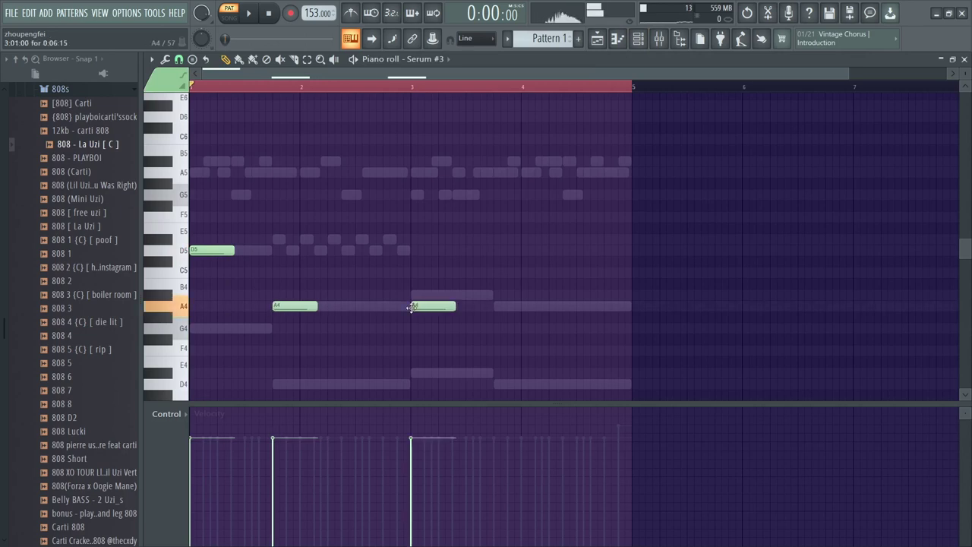
{"action": "key", "text": "ctrl+l"}
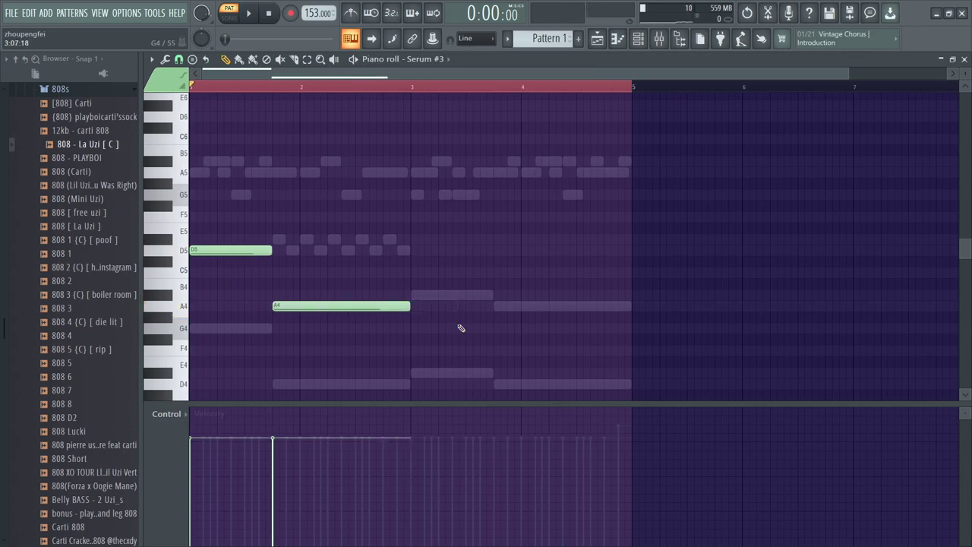
- Transpose both Serum #3 notes up one octave, play the pattern, and duplicate the phrase at bar 5
{"action": "key", "text": "ctrl+Up"}
{"action": "key", "text": "space"}
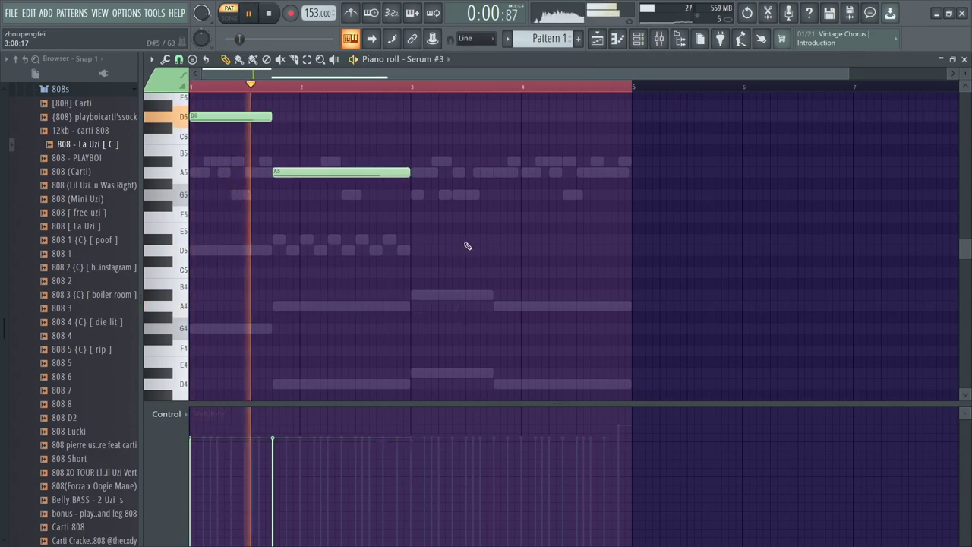
{"action": "key", "text": "ctrl+b"}
{"action": "key", "text": "space"}
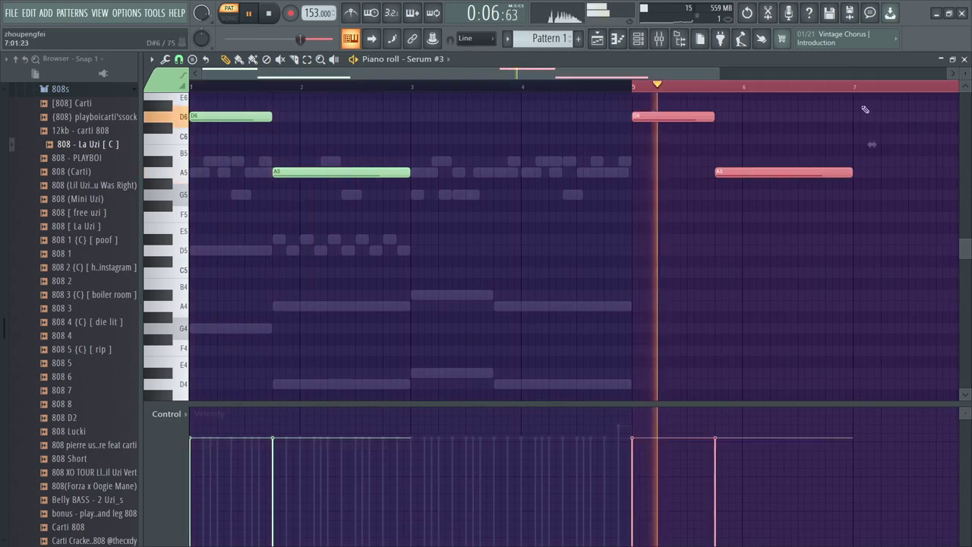
- Delete the duplicated phrase at bar 5 and both original D6 and A5 notes from the Serum #3 piano roll
{"action": "right_click", "coordinate": [813, 173]}
{"action": "right_click", "coordinate": [706, 116]}
{"action": "key", "text": "ctrl+a"}
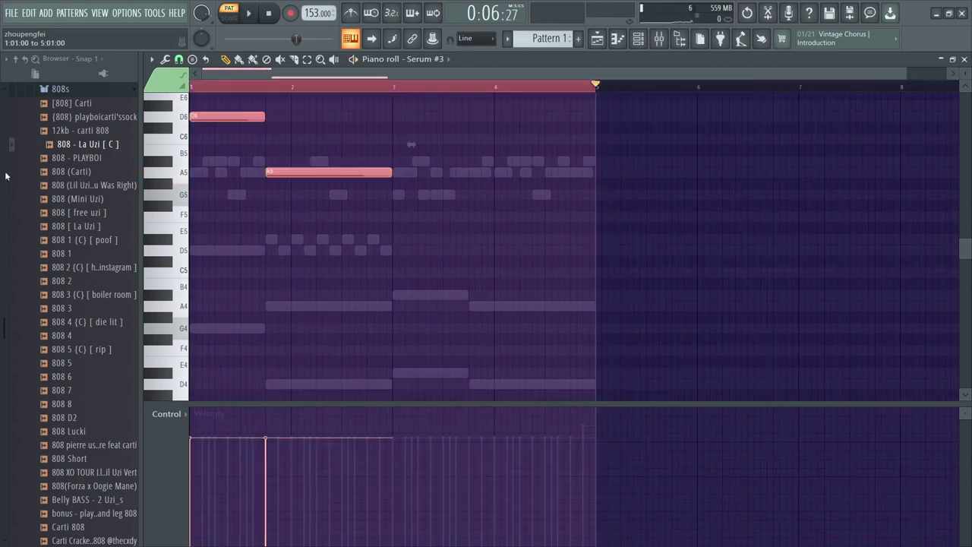
{"action": "left_click", "coordinate": [487, 90], "text": "ctrl"}
{"action": "scroll", "coordinate": [251, 220], "scroll_direction": "up", "scroll_amount": 3}
{"action": "right_click", "coordinate": [282, 264]}
{"action": "right_click", "coordinate": [237, 209]}
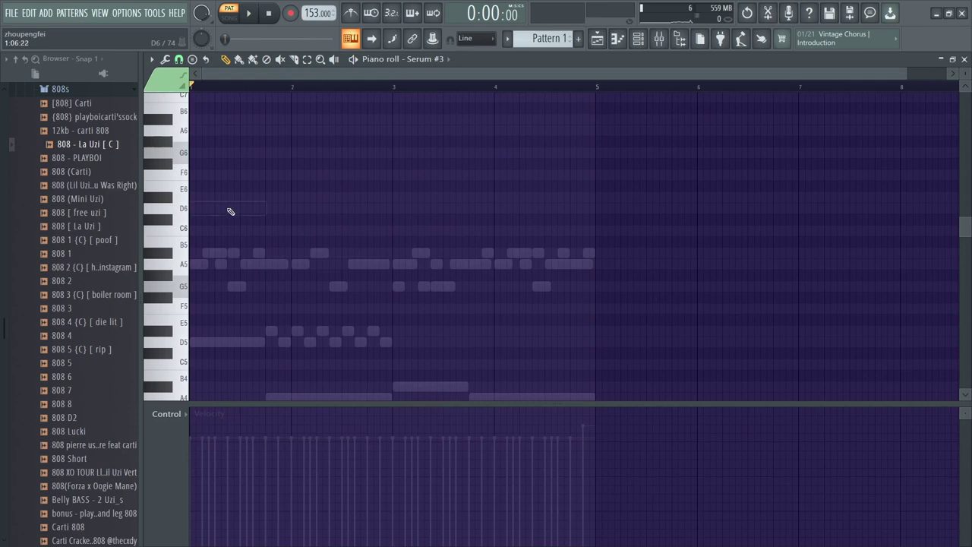
- Draw a G6 note at bar 1 on Serum #3, trying a D#6 note after it and removing that second note
{"action": "left_click_drag", "start_coordinate": [207, 199], "coordinate": [156, 198]}
{"action": "left_click", "coordinate": [206, 152]}
{"action": "left_click", "coordinate": [268, 198]}
{"action": "key", "text": "space"}
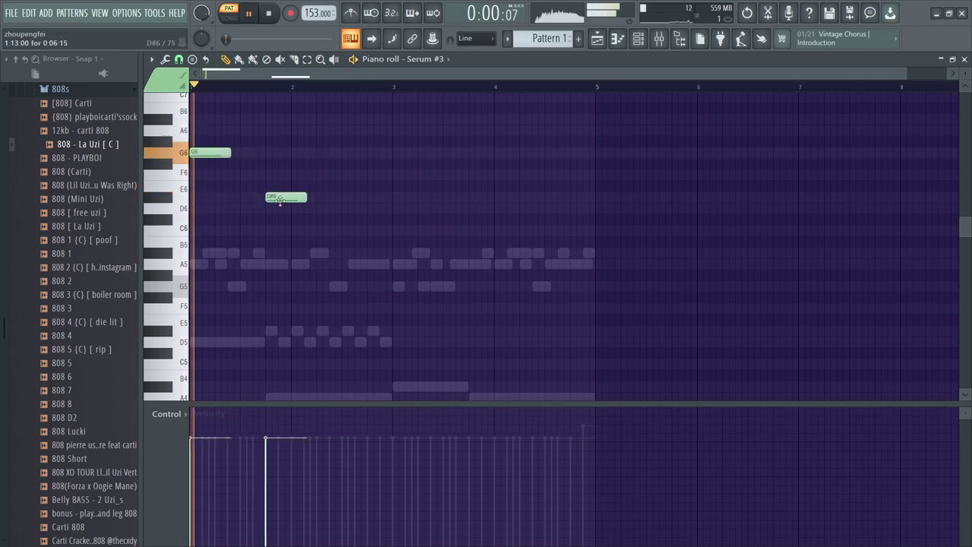
{"action": "right_click", "coordinate": [276, 199]}
{"action": "key", "text": "space"}
{"action": "key", "text": "space"}
- Extend the G6 note to two bars, add a second G6 from bar 3 to bar 5, and play the pattern
{"action": "left_click_drag", "start_coordinate": [227, 152], "coordinate": [390, 175]}
{"action": "key", "text": "ctrl+z"}
{"action": "key", "text": "space"}
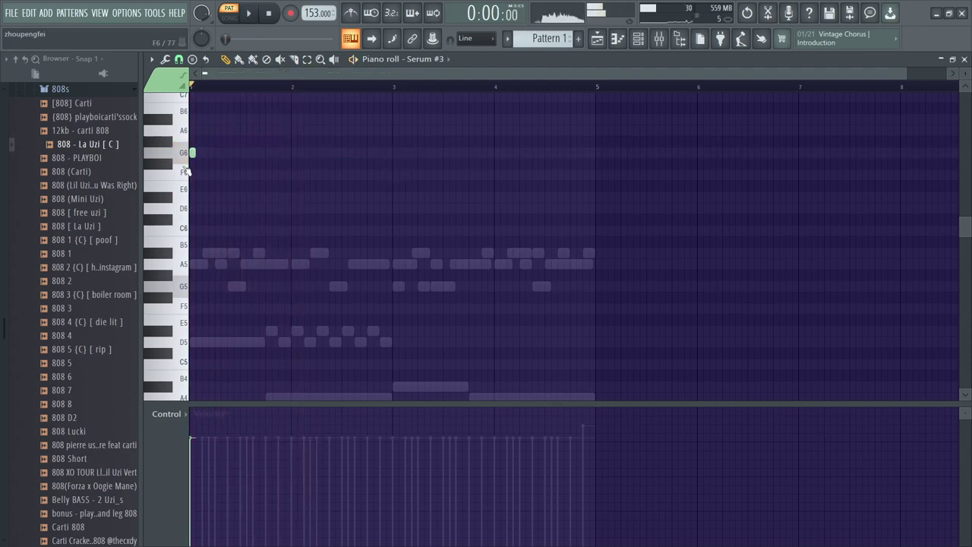
{"action": "mouse_move", "coordinate": [196, 153]}
{"action": "left_mouse_down"}
{"action": "mouse_move", "coordinate": [384, 174]}
{"action": "mouse_move", "coordinate": [581, 172]}
{"action": "mouse_move", "coordinate": [581, 155]}
{"action": "left_mouse_up"}
{"action": "key", "text": "space"}
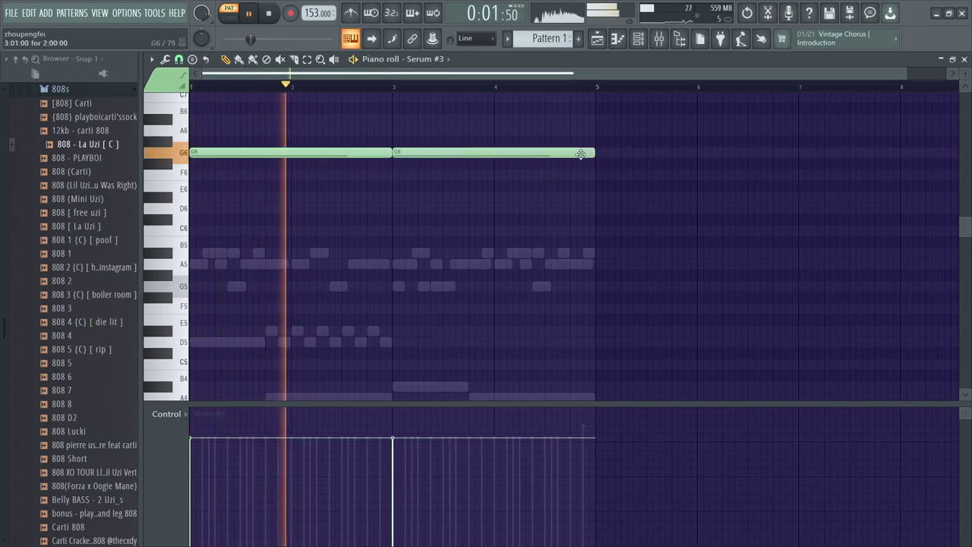
{"action": "left_click", "coordinate": [641, 41]}
{"action": "left_click", "coordinate": [475, 357]}
{"action": "right_click", "coordinate": [476, 357]}
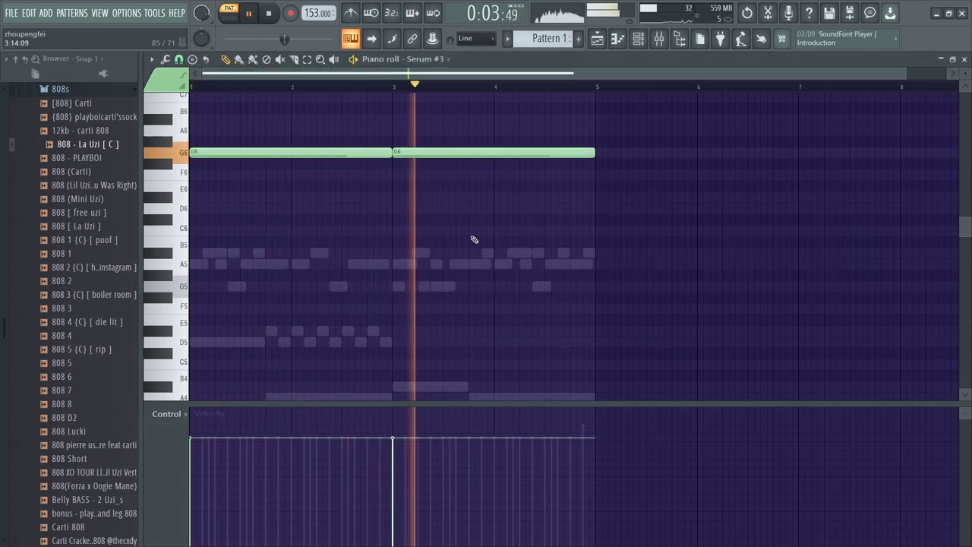
- Shorten the first G6 note to end halfway through bar 2 and fill the gap up to bar 3 with a D#6 note
{"action": "left_click_drag", "start_coordinate": [382, 180], "coordinate": [357, 148], "text": "ctrl"}
{"action": "key", "text": "space"}
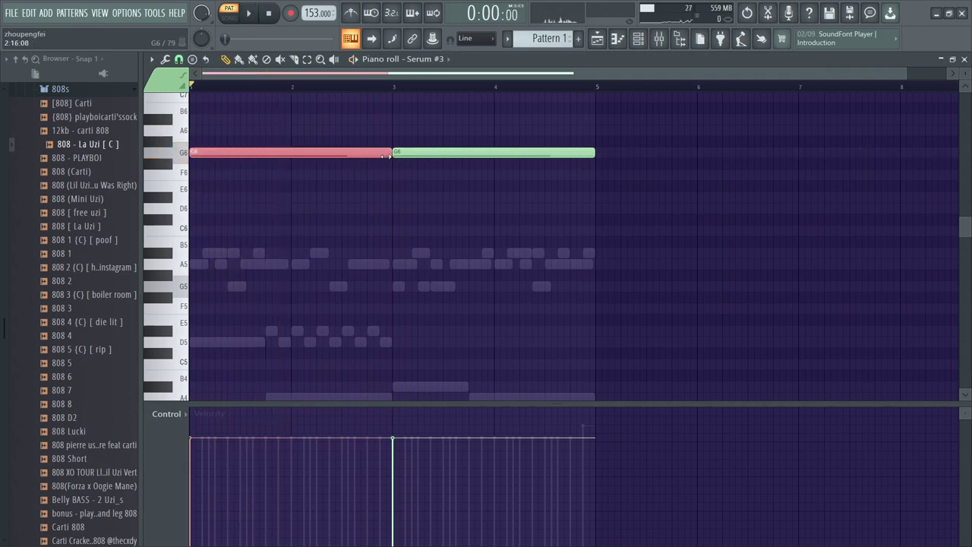
{"action": "left_click", "coordinate": [343, 197]}
{"action": "key", "text": "space"}
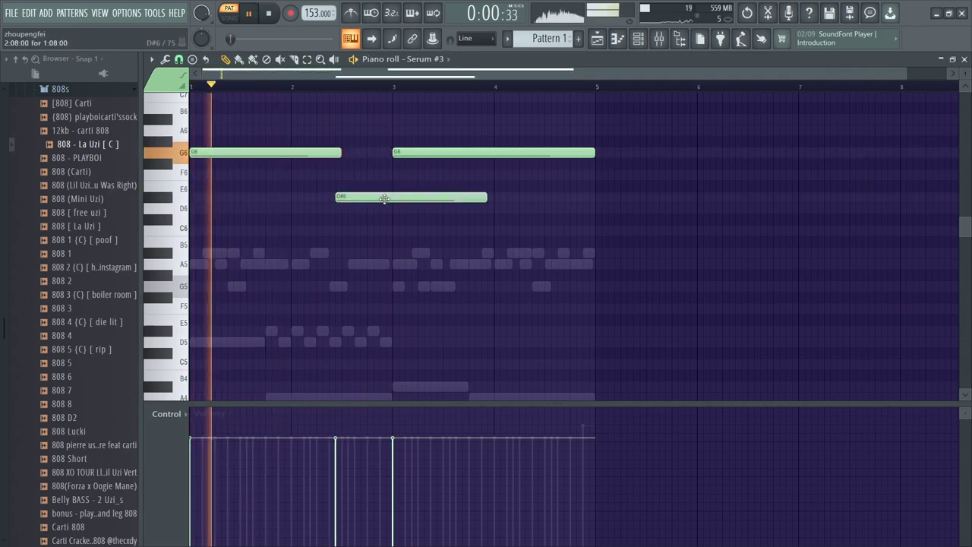
{"action": "left_click_drag", "start_coordinate": [494, 197], "coordinate": [392, 197]}
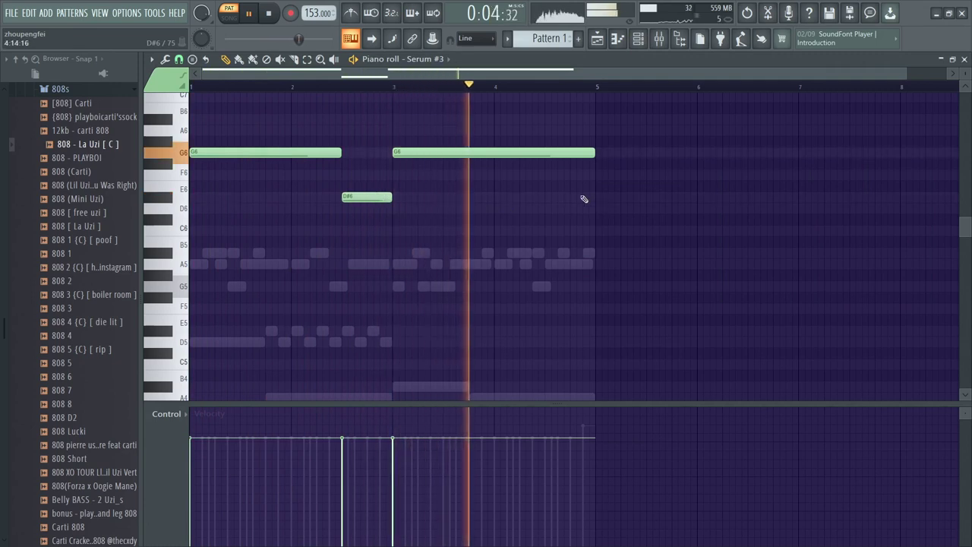
- Shorten the second G6 note to end halfway through bar 4 and fill the gap up to bar 5 with a D6 note
{"action": "key", "text": "space"}
{"action": "left_click_drag", "start_coordinate": [593, 152], "coordinate": [554, 152]}
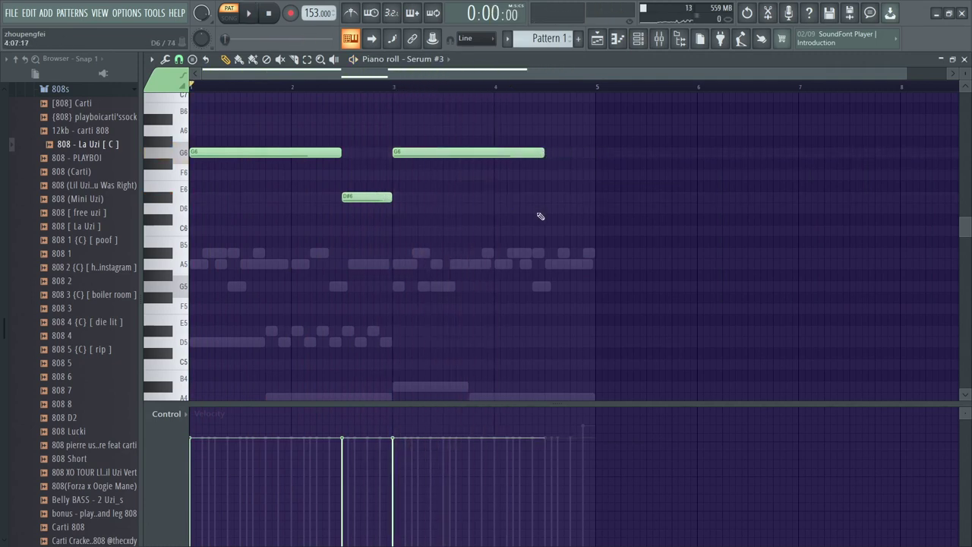
{"action": "left_click", "coordinate": [545, 207]}
{"action": "key", "text": "space"}
{"action": "left_click_drag", "start_coordinate": [693, 208], "coordinate": [593, 208]}
- Balance the layers in the mixer by lowering Insert 1, setting Insert 2 to about -4.8 dB and Insert 3 to about -2.6 dB
{"action": "left_click", "coordinate": [638, 40]}
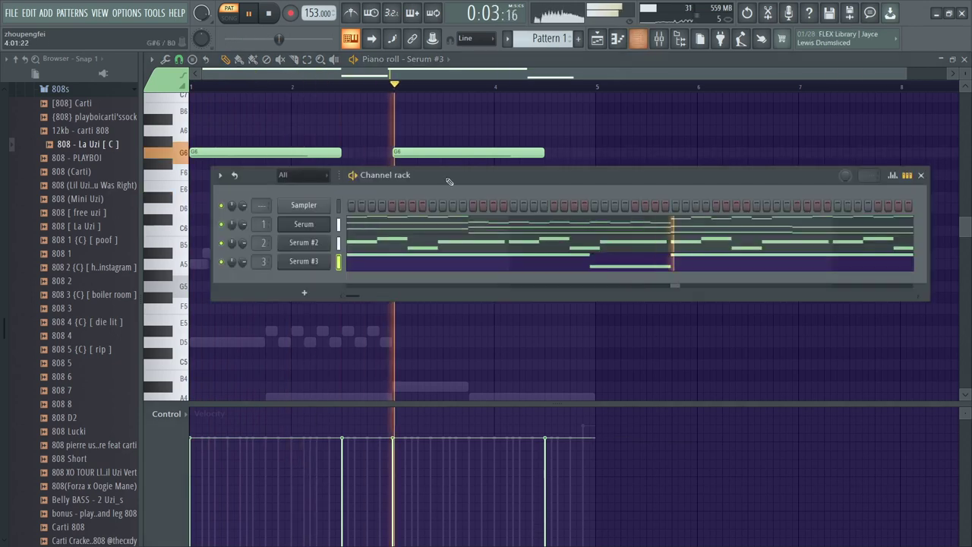
{"action": "left_click", "coordinate": [316, 261]}
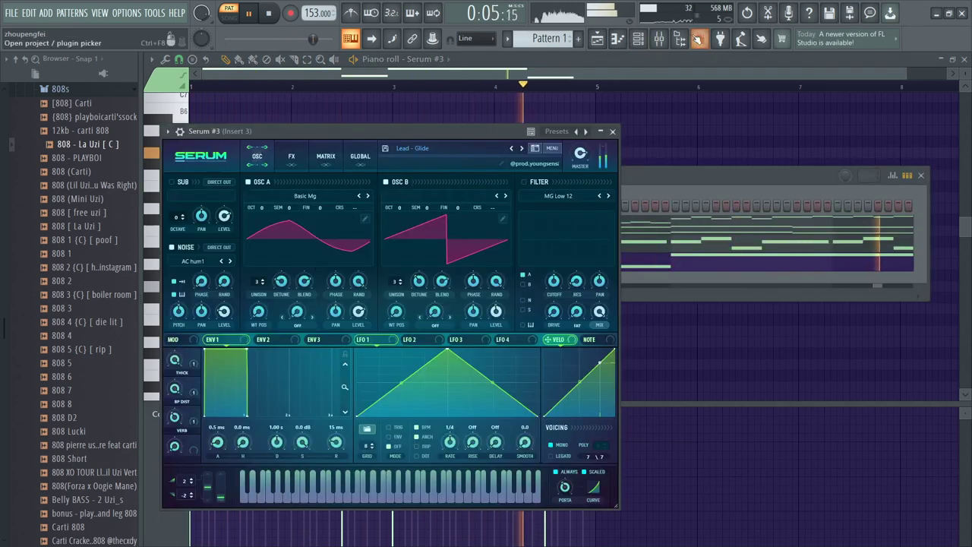
{"action": "key", "text": "F9"}
{"action": "left_click", "coordinate": [244, 173]}
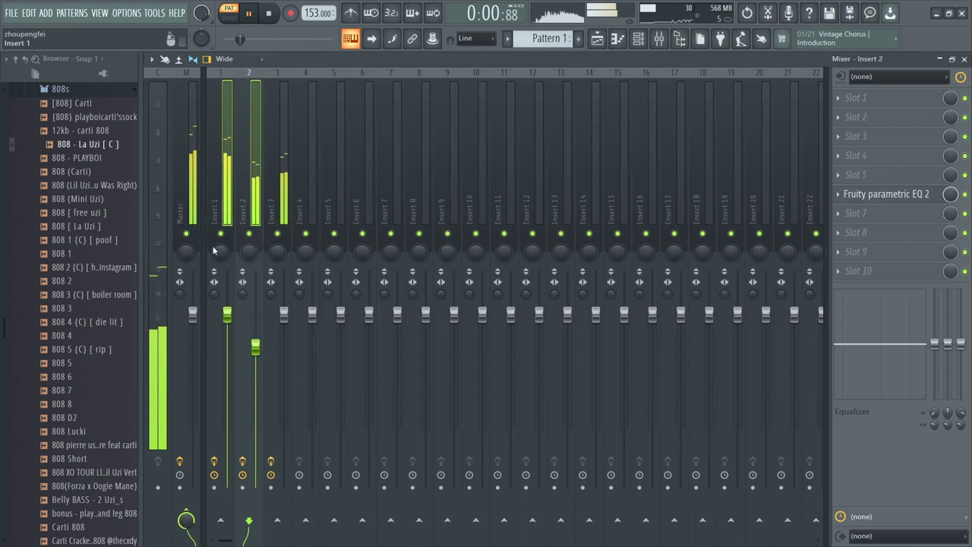
{"action": "left_click_drag", "start_coordinate": [227, 314], "coordinate": [229, 337]}
{"action": "left_click", "coordinate": [240, 202]}
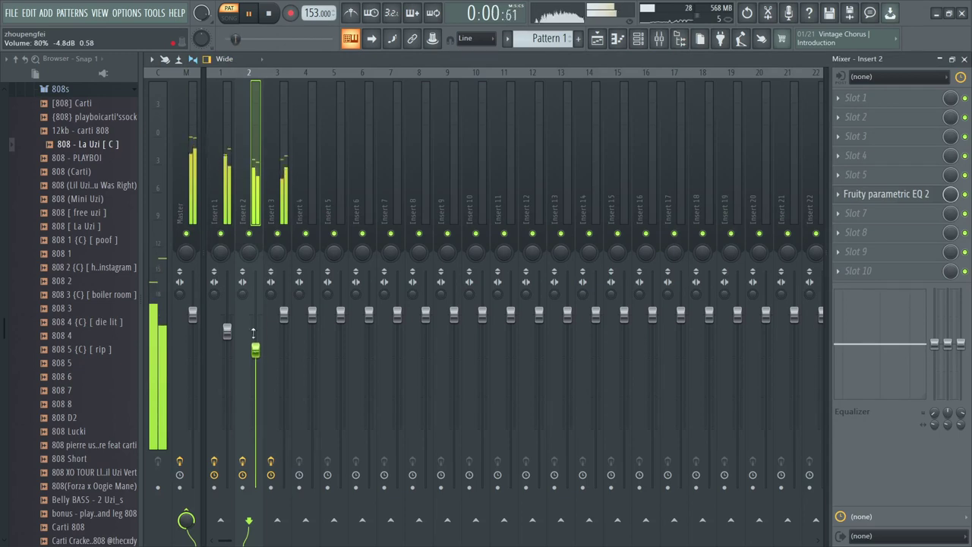
{"action": "left_click", "coordinate": [286, 199]}
{"action": "left_click_drag", "start_coordinate": [285, 313], "coordinate": [285, 325]}
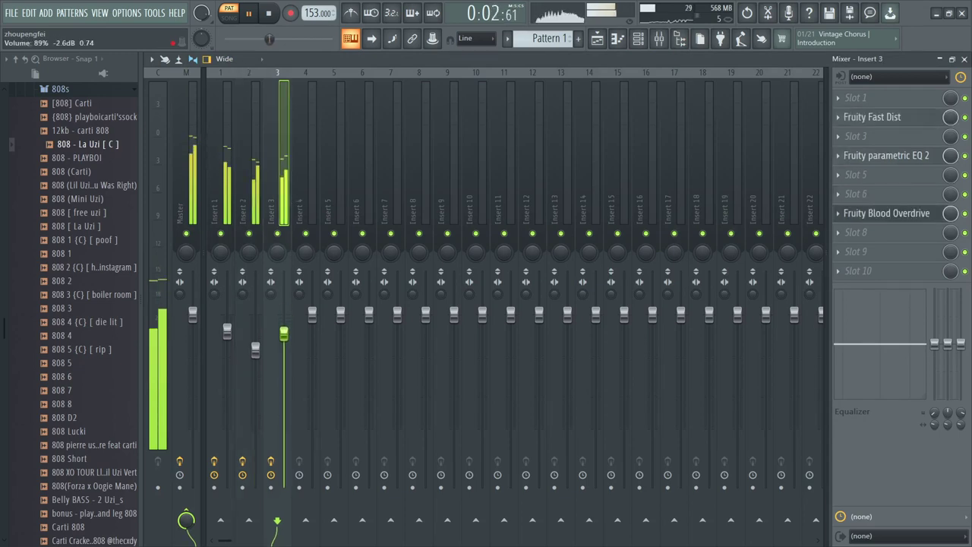
- Set the pre amp of Fruity Blood Overdrive on Insert 3 to about 0.23 and close the plugin
{"action": "left_click", "coordinate": [888, 213]}
{"action": "left_click_drag", "start_coordinate": [378, 262], "coordinate": [380, 269]}
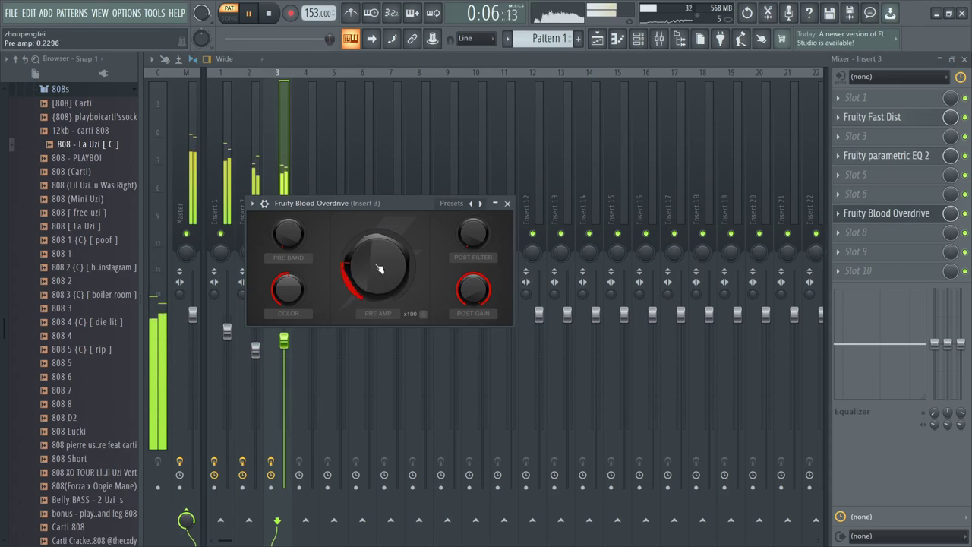
{"action": "left_click", "coordinate": [508, 203]}
- Set the Fruity Fast Dist pre amp on Insert 3 to 61% and lower the track's volume to about -4.6 dB
{"action": "left_click", "coordinate": [881, 117]}
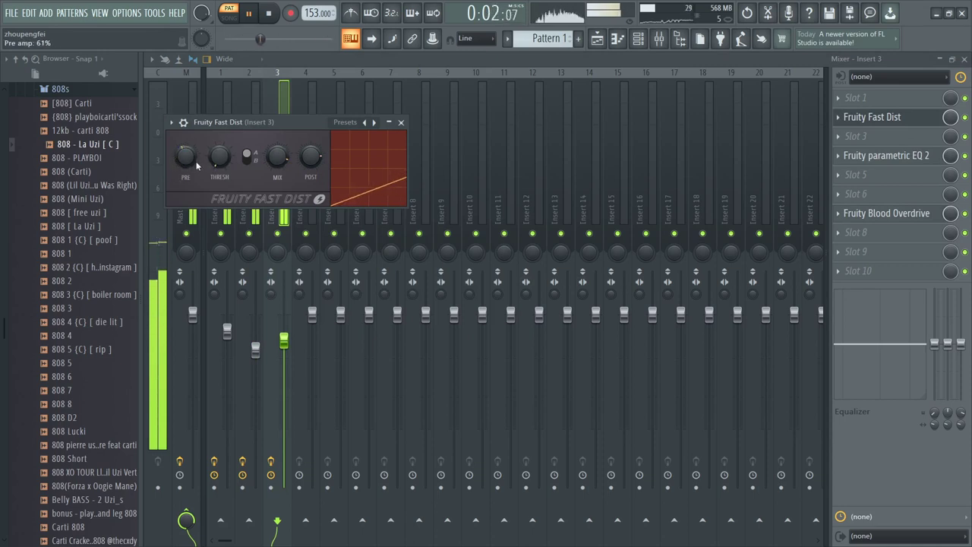
{"action": "left_click", "coordinate": [401, 122]}
{"action": "left_click_drag", "start_coordinate": [283, 340], "coordinate": [284, 348]}
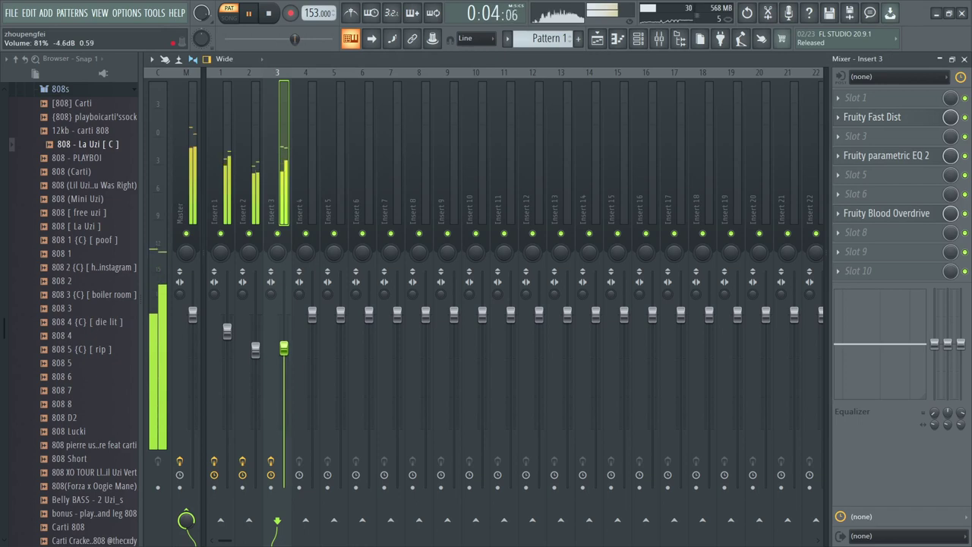
- Add another Serum channel, load the Lead - Murda preset from the Starfire bank, and open the channel's empty piano roll
{"action": "left_click", "coordinate": [639, 38]}
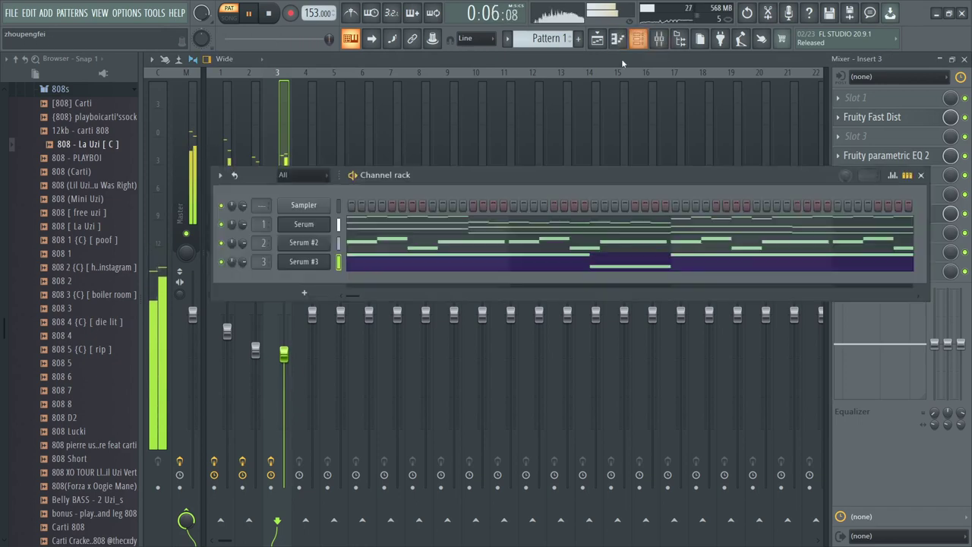
{"action": "key", "text": "space"}
{"action": "left_click", "coordinate": [303, 293]}
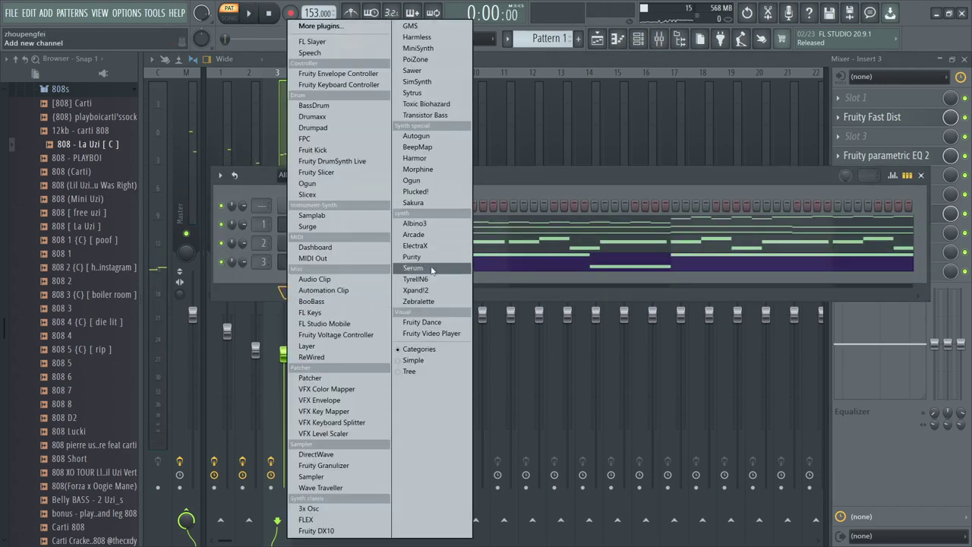
{"action": "left_click", "coordinate": [414, 268]}
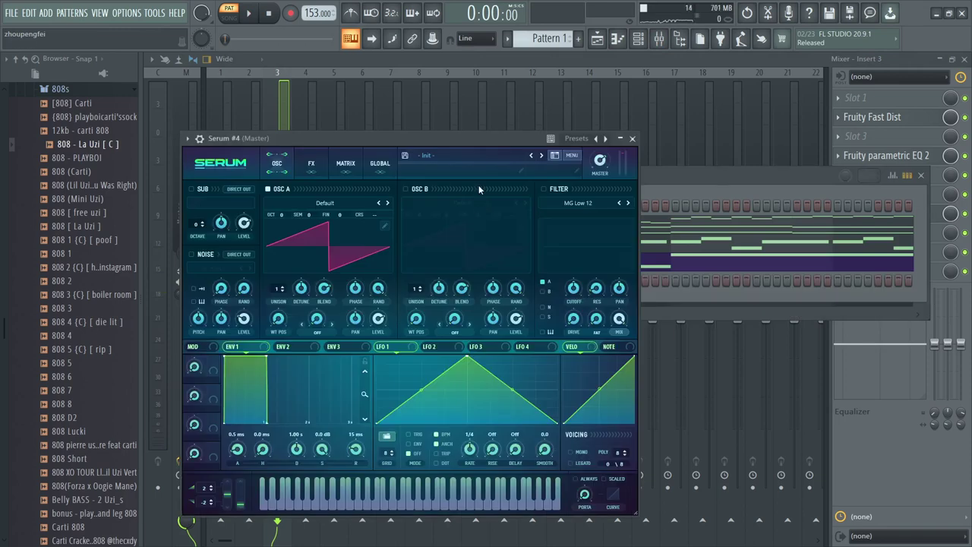
{"action": "left_click", "coordinate": [463, 155]}
{"action": "mouse_move", "coordinate": [543, 237]}
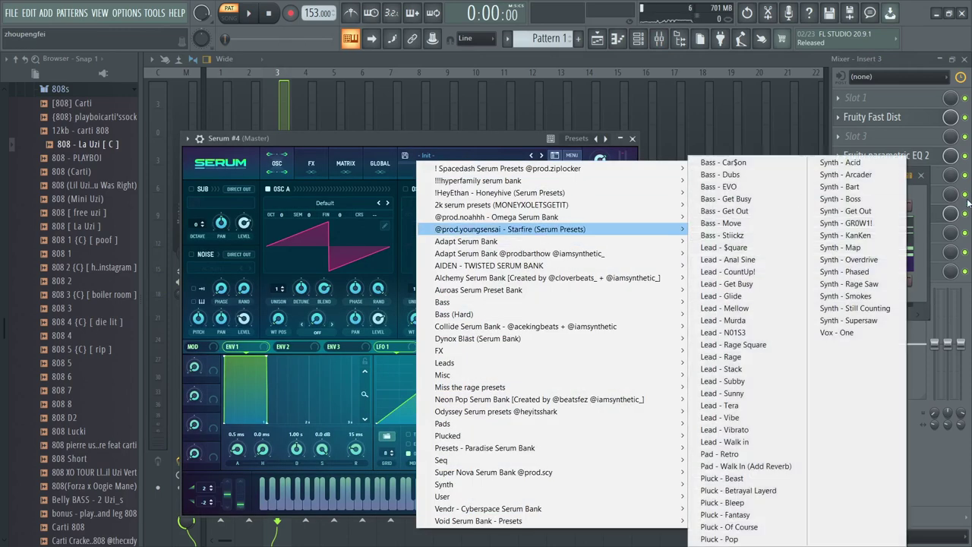
{"action": "left_click", "coordinate": [758, 324]}
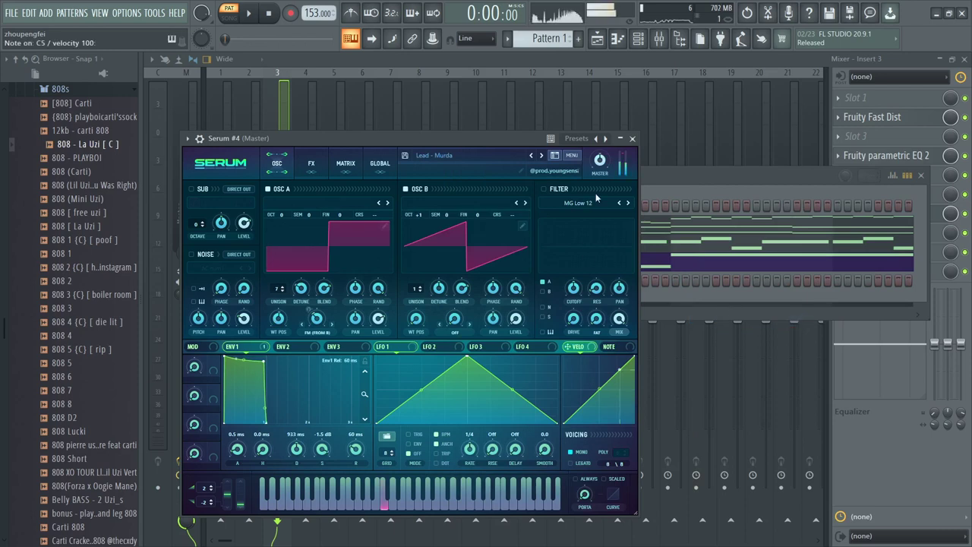
{"action": "left_click", "coordinate": [633, 138]}
{"action": "left_click", "coordinate": [618, 40]}
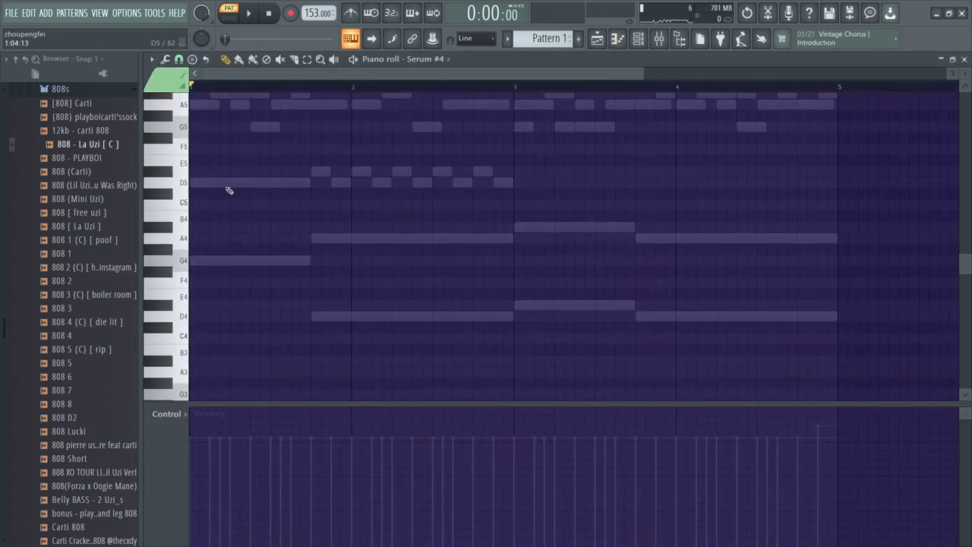
{"action": "left_click", "coordinate": [225, 187]}
{"action": "right_click", "coordinate": [260, 189]}
{"action": "left_click", "coordinate": [230, 175]}
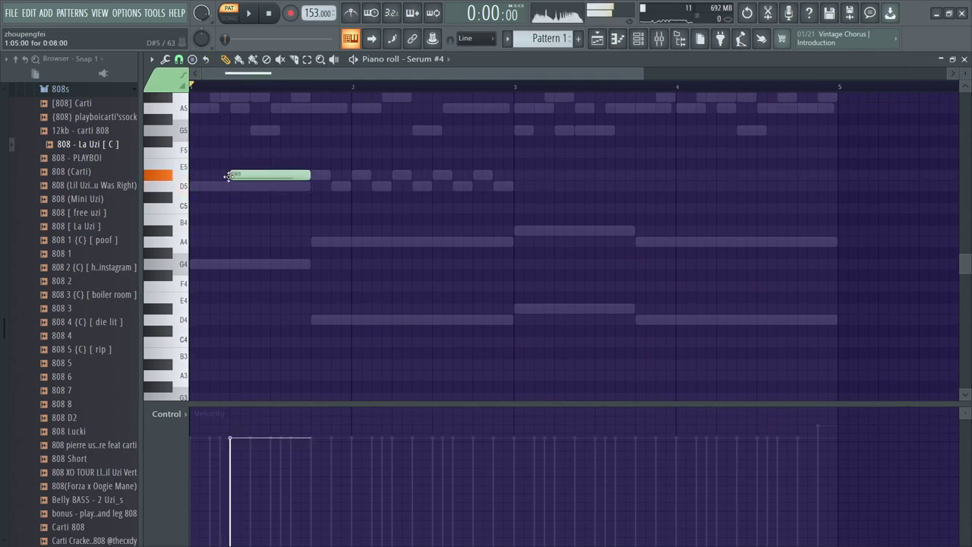
{"action": "right_click", "coordinate": [260, 171]}
{"action": "left_click", "coordinate": [217, 163]}
{"action": "left_click_drag", "start_coordinate": [225, 152], "coordinate": [230, 129]}
{"action": "left_click", "coordinate": [251, 152]}
{"action": "left_click", "coordinate": [271, 184]}
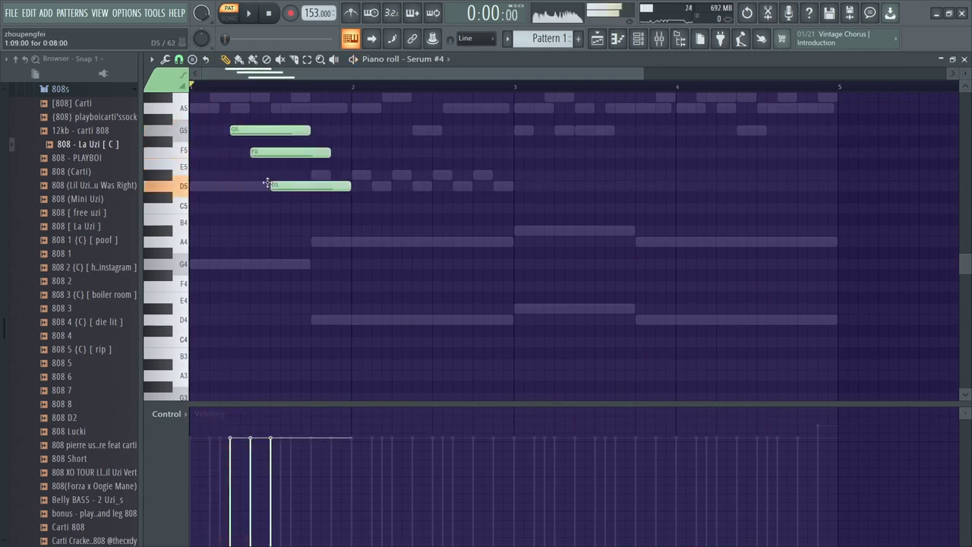
{"action": "right_click", "coordinate": [282, 184]}
{"action": "right_click", "coordinate": [281, 152]}
{"action": "right_click", "coordinate": [279, 134]}
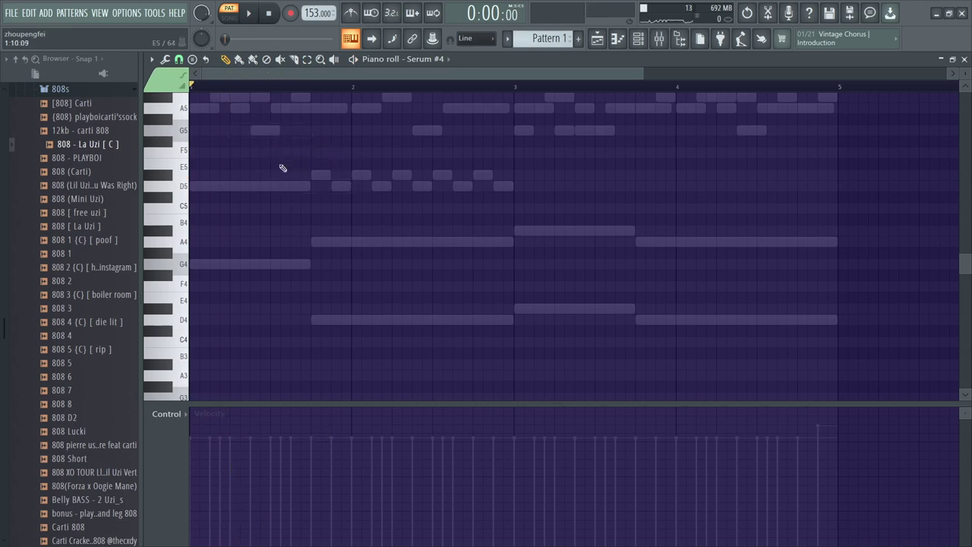
- Draw a descending run of A5, G5, F5, D#5 and D5 from step 5 of bar 1 and make the notes legato
{"action": "left_click", "coordinate": [235, 110]}
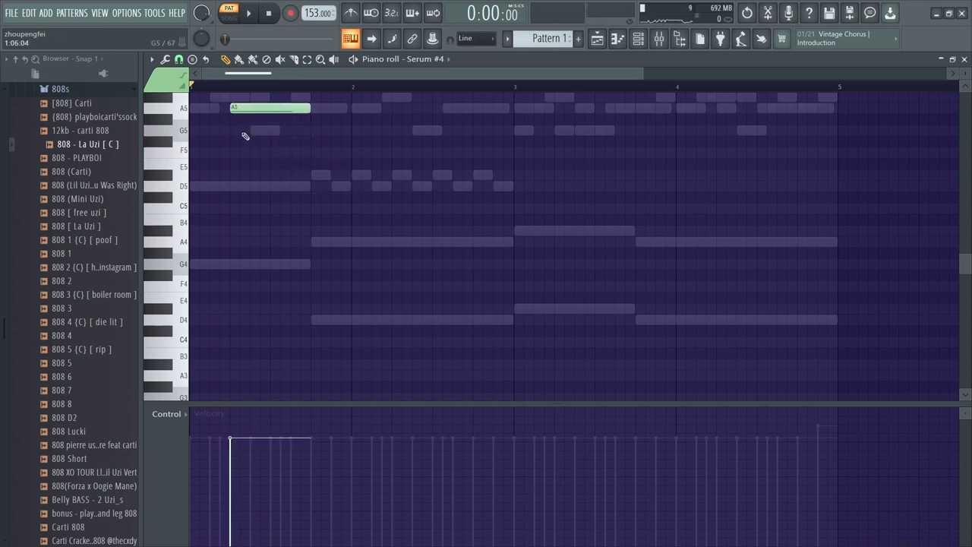
{"action": "left_click", "coordinate": [243, 131]}
{"action": "left_click", "coordinate": [253, 153]}
{"action": "left_click", "coordinate": [263, 173]}
{"action": "left_click", "coordinate": [270, 186]}
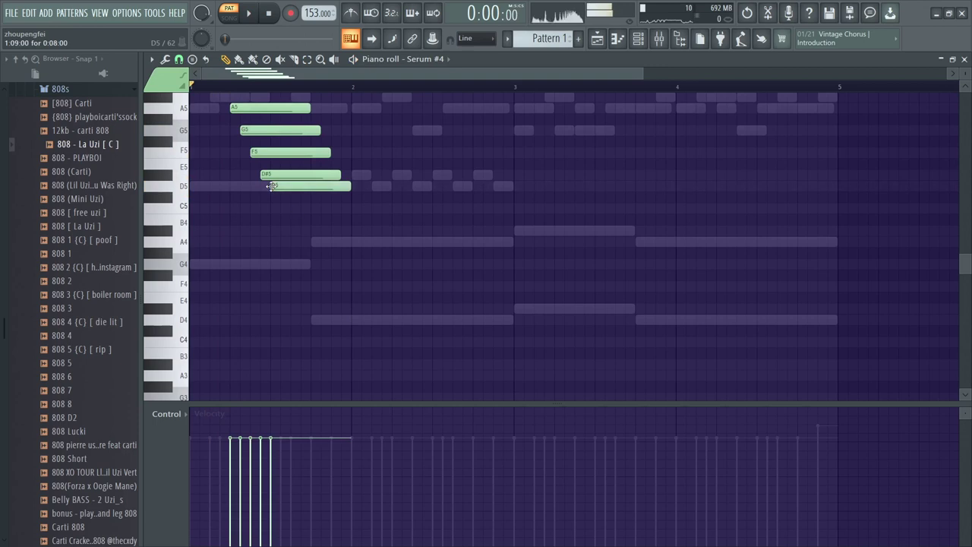
{"action": "left_click_drag", "start_coordinate": [309, 226], "coordinate": [270, 103]}
{"action": "key", "text": "ctrl+l"}
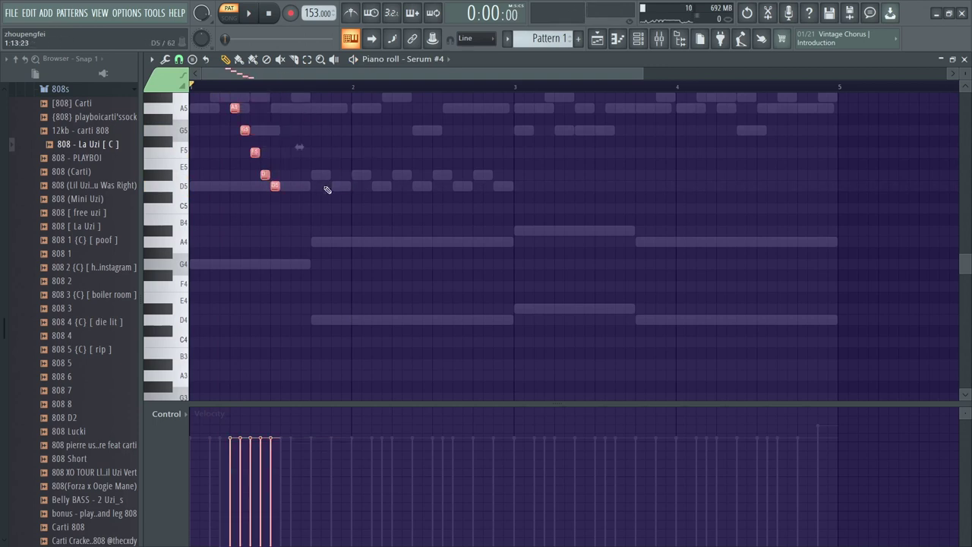
- Scale the selected five-note run on Serum #4 to 80% of its length and play the pattern
{"action": "scroll", "coordinate": [319, 171], "scroll_direction": "up", "scroll_amount": 4, "text": "ctrl"}
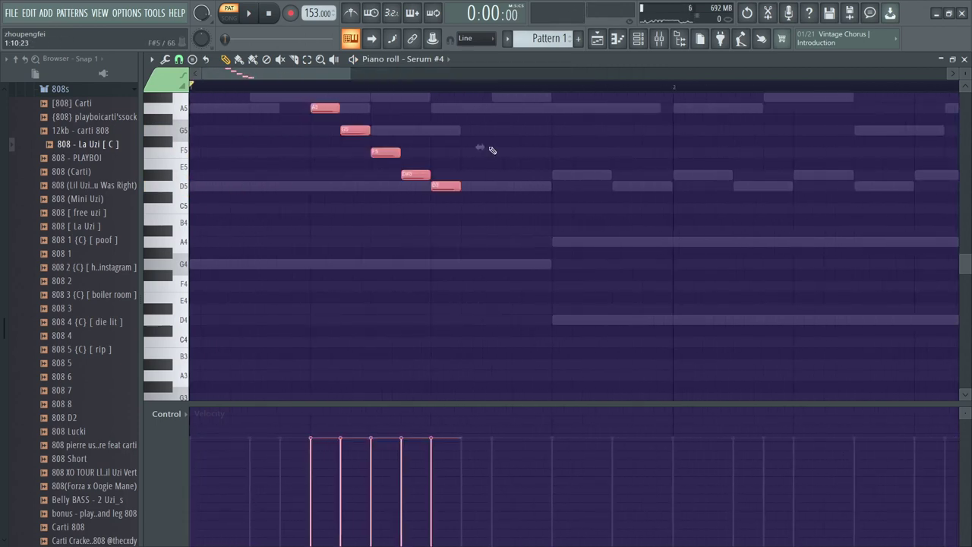
{"action": "left_click_drag", "start_coordinate": [479, 148], "coordinate": [453, 147]}
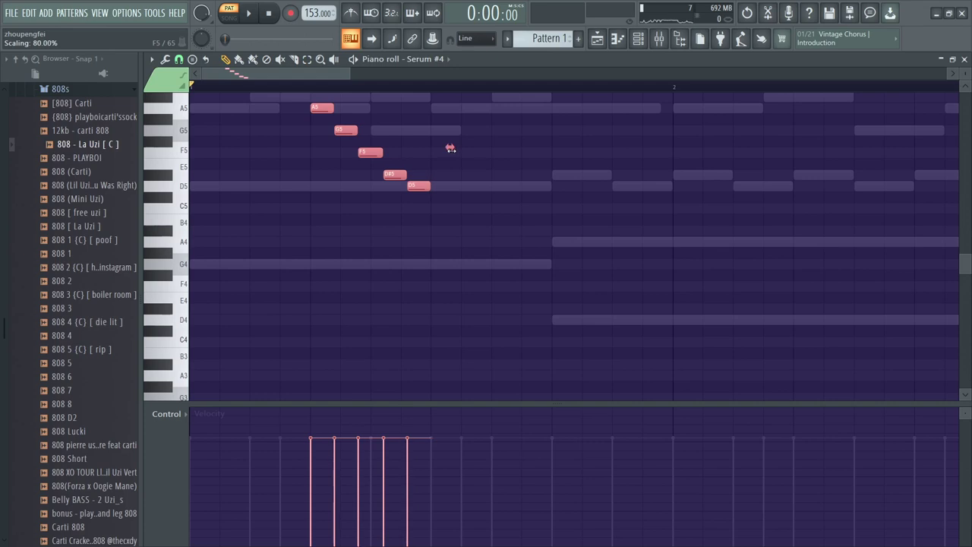
{"action": "key", "text": "space"}
{"action": "scroll", "coordinate": [448, 182], "scroll_direction": "down", "scroll_amount": 3, "text": "ctrl"}
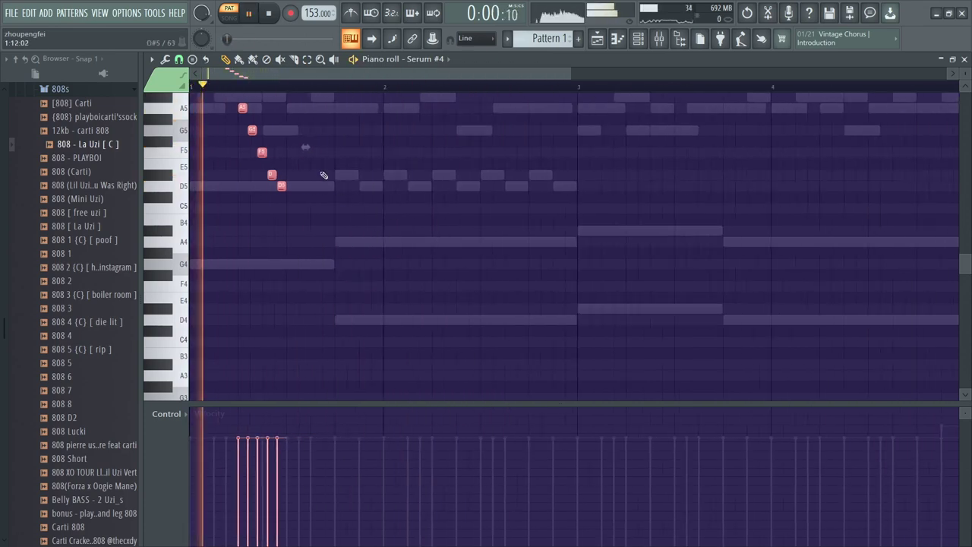
- Compress the run slightly further so each note is about 18 ticks long, and replay the pattern
{"action": "key", "text": "space"}
{"action": "left_click_drag", "start_coordinate": [306, 148], "coordinate": [303, 149]}
{"action": "key", "text": "space"}
{"action": "key", "text": "space"}
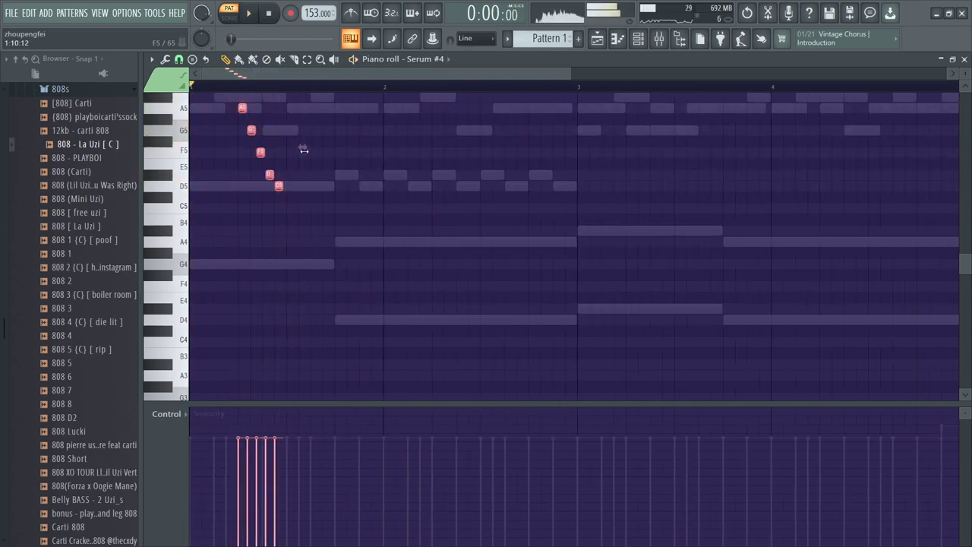
{"action": "key", "text": "space"}
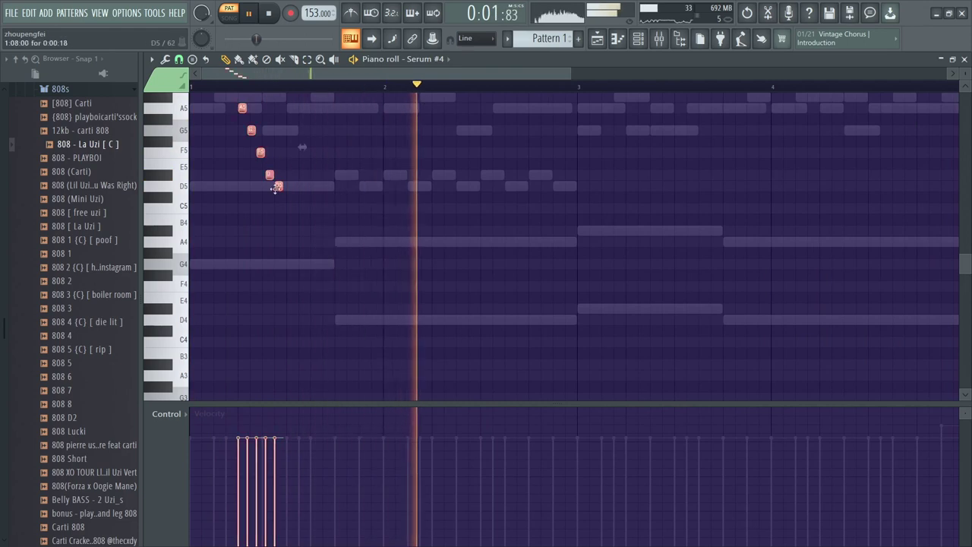
- Duplicate the five-note run three more times on Serum #4, spaced one beat apart, and play the pattern
{"action": "key", "text": "space"}
{"action": "key", "text": "space"}
{"action": "key", "text": "ctrl+b"}
{"action": "key", "text": "space"}
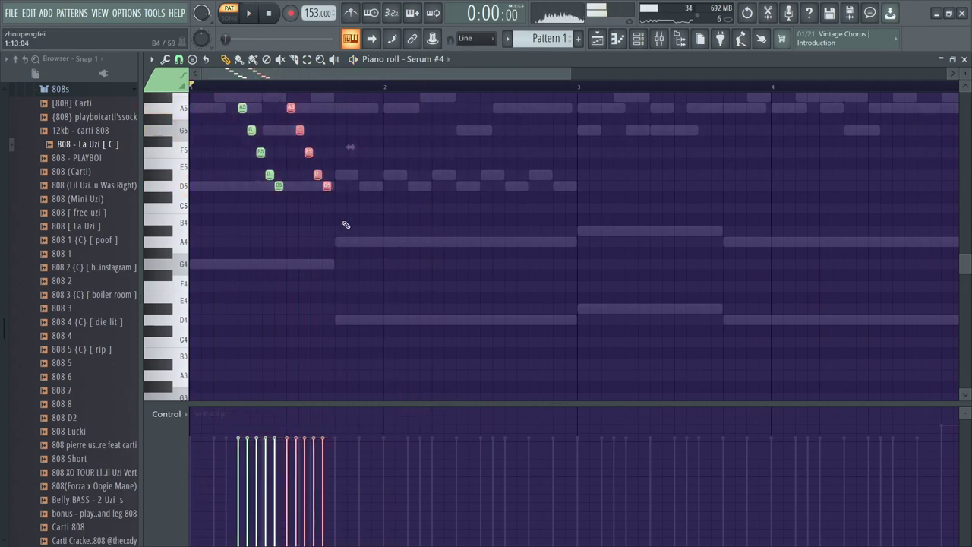
{"action": "key", "text": "space"}
{"action": "key", "text": "ctrl+b"}
{"action": "key", "text": "ctrl+b"}
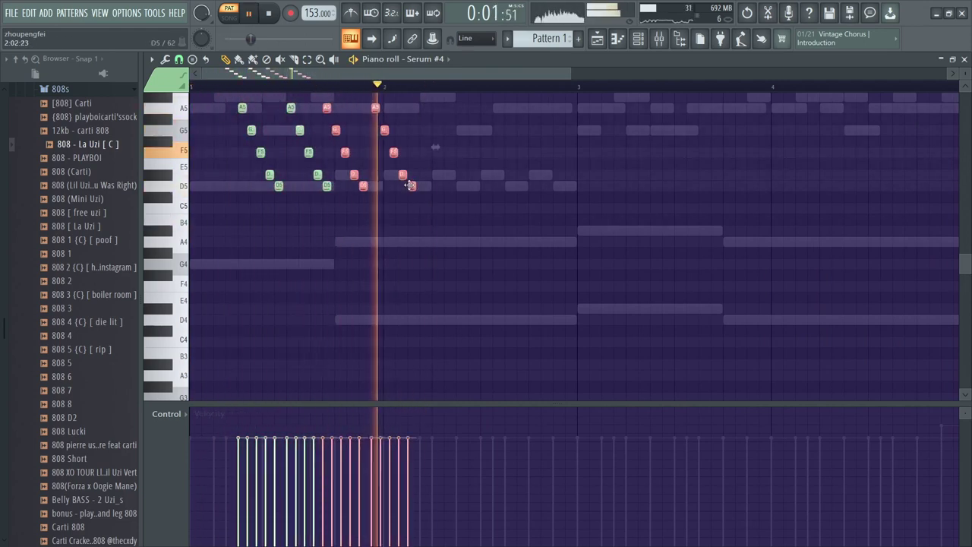
{"action": "left_click_drag", "start_coordinate": [410, 185], "coordinate": [426, 186]}
{"action": "left_click", "coordinate": [431, 225], "text": "ctrl"}
{"action": "key", "text": "space"}
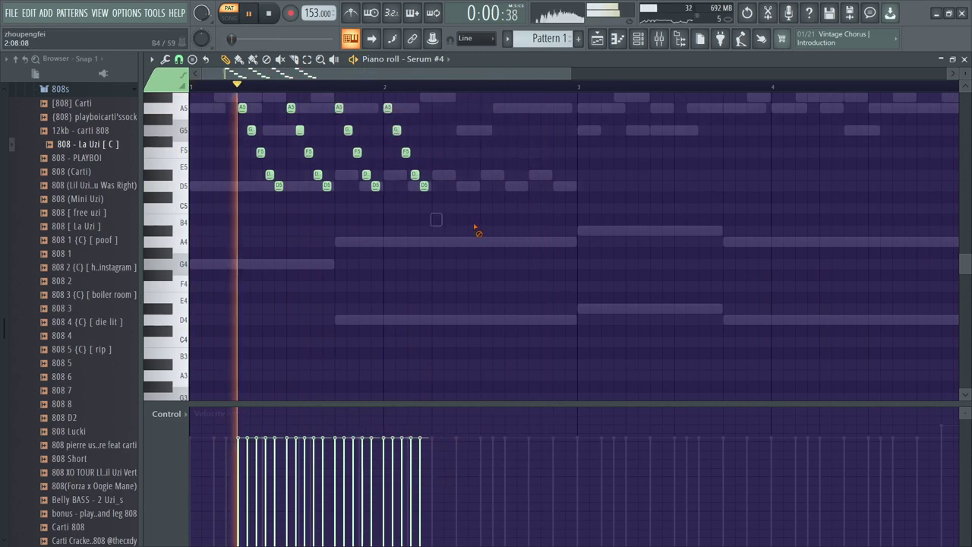
- Duplicate the four runs directly after themselves and erase the last copied run that extends into bar 3
{"action": "key", "text": "space"}
{"action": "left_click_drag", "start_coordinate": [433, 86], "coordinate": [257, 125]}
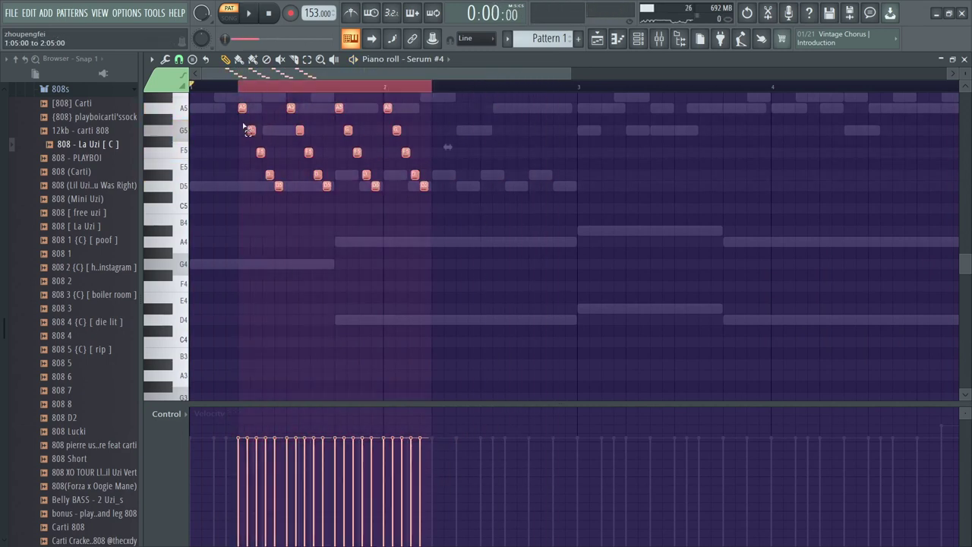
{"action": "key", "text": "ctrl+b"}
{"action": "right_click", "coordinate": [617, 186]}
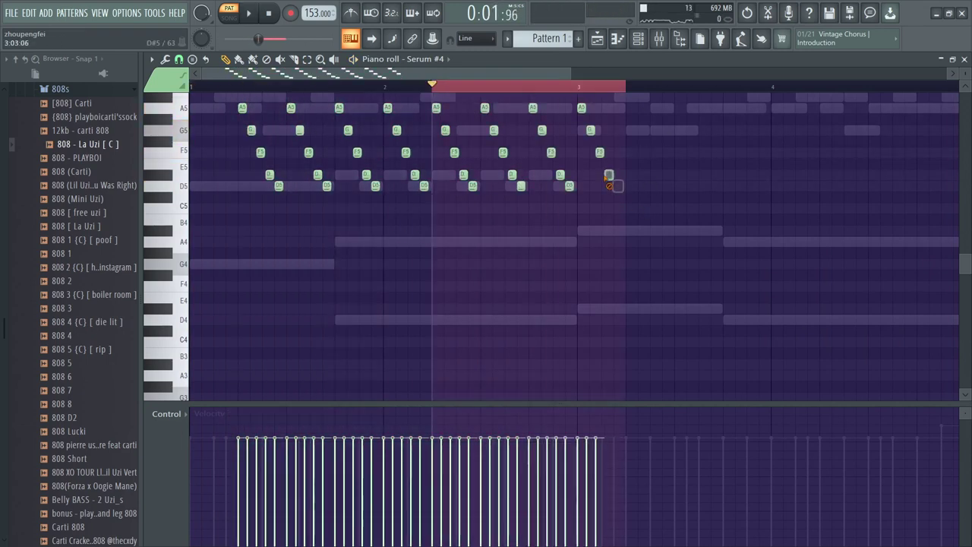
- Duplicate the two bars of descending runs into bars 3 and 4 and play the four-bar pattern
{"action": "key", "text": "ctrl+a"}
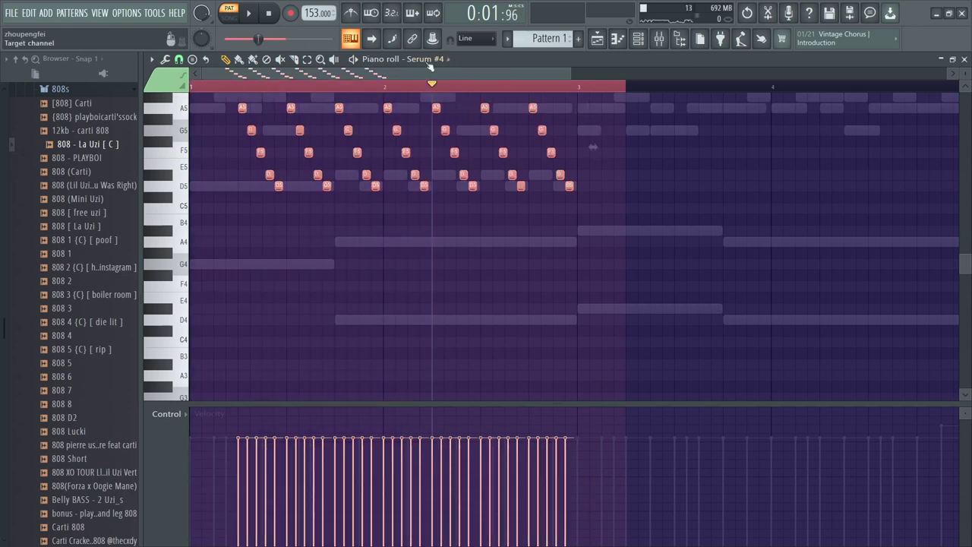
{"action": "key", "text": "space"}
{"action": "left_click_drag", "start_coordinate": [624, 90], "coordinate": [579, 102]}
{"action": "key", "text": "ctrl+b"}
{"action": "scroll", "coordinate": [652, 258], "scroll_direction": "down", "scroll_amount": 2}
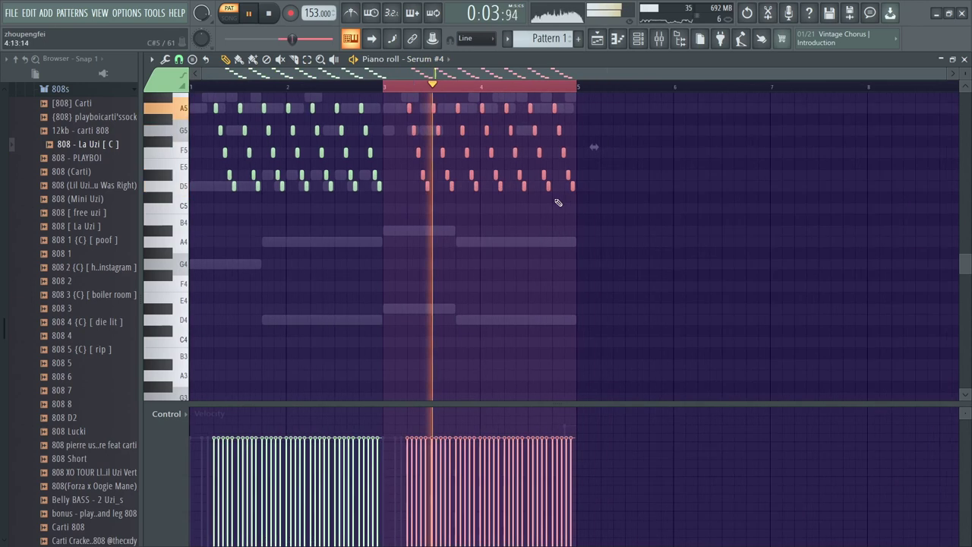
{"action": "key", "text": "space"}
{"action": "key", "text": "ctrl+a"}
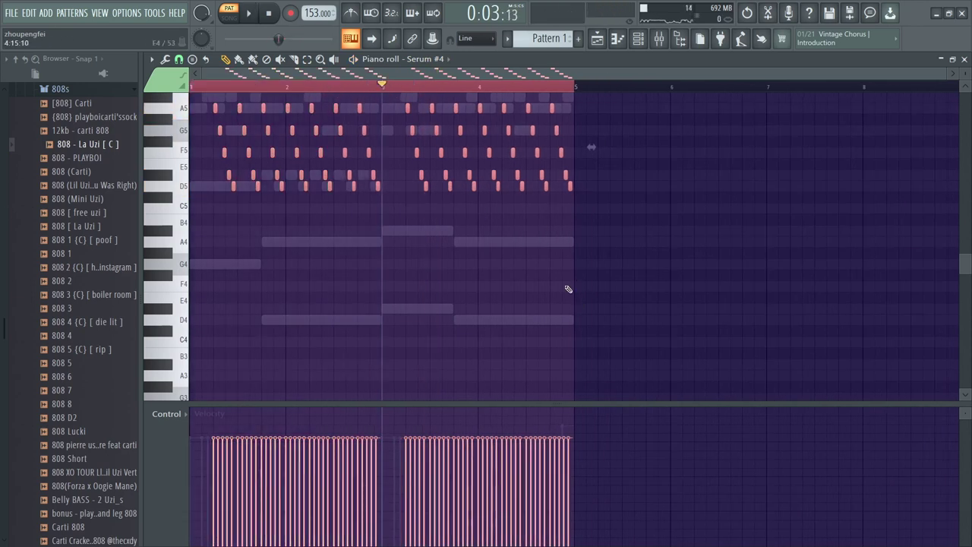
{"action": "key", "text": "space"}
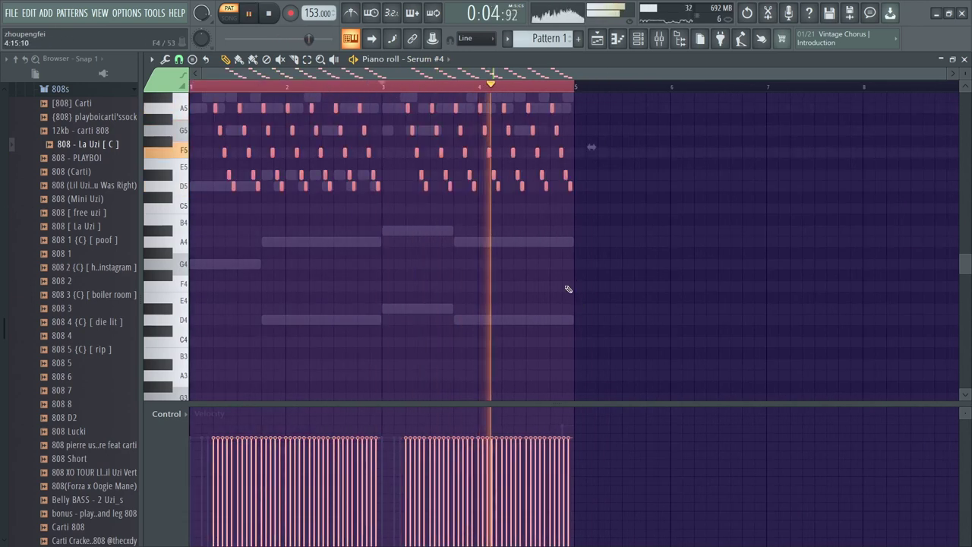
- Try raising the runs in bars 3 and 4 by an octave while the pattern plays
{"action": "scroll", "coordinate": [568, 289], "scroll_direction": "up", "scroll_amount": 3}
{"action": "left_click", "coordinate": [527, 293]}
{"action": "left_click_drag", "start_coordinate": [615, 295], "coordinate": [414, 136]}
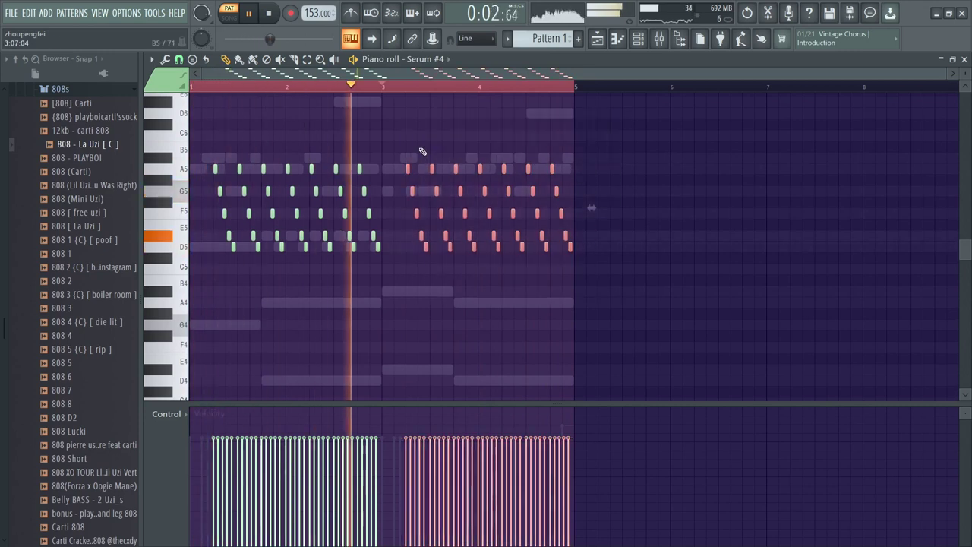
{"action": "key", "text": "F9"}
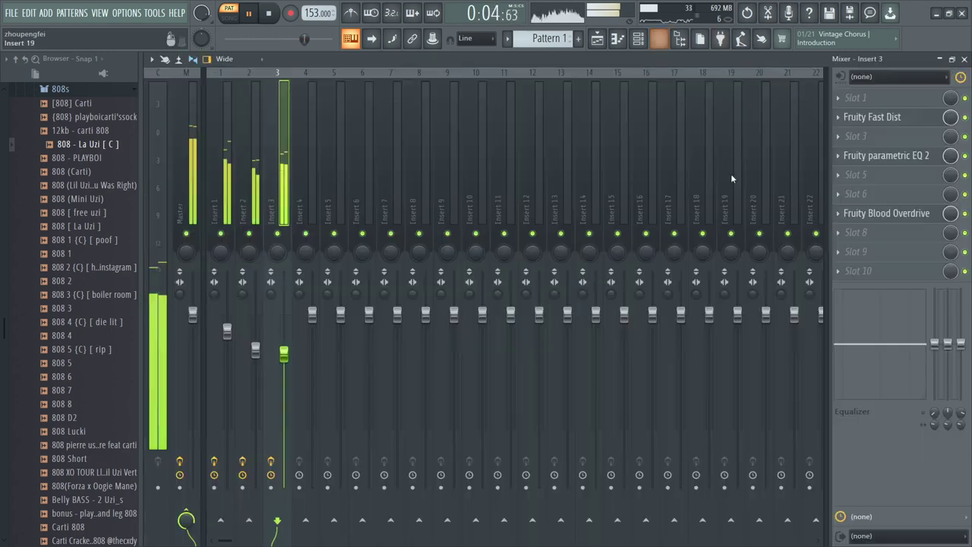
{"action": "left_click", "coordinate": [616, 41]}
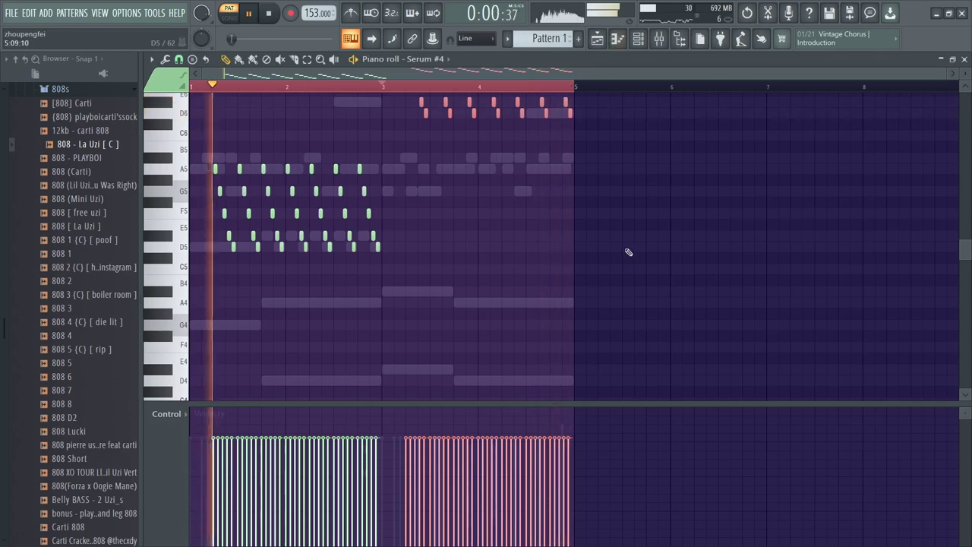
{"action": "key", "text": "space"}
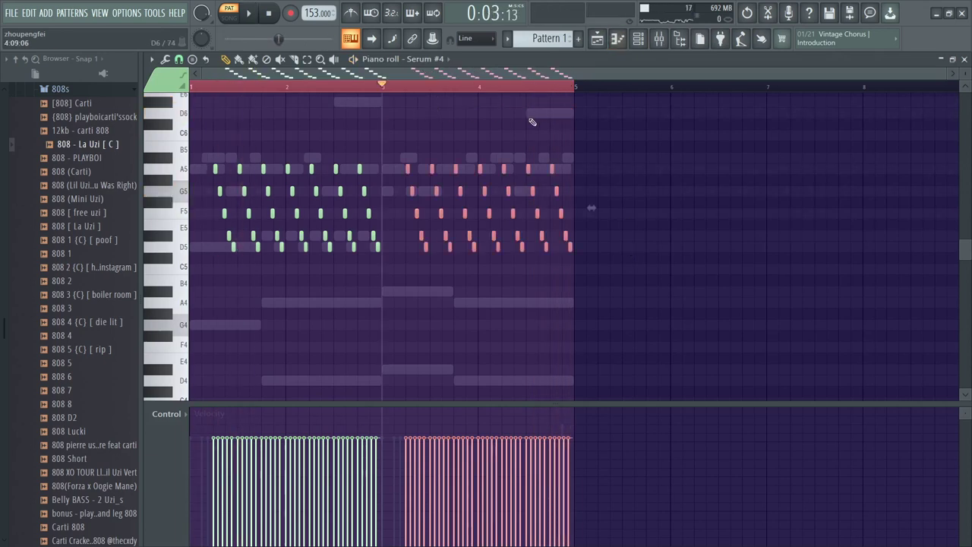
- Duplicate all four bars of runs into bars 5 to 8 and raise the copy by an octave
{"action": "key", "text": "ctrl+b"}
{"action": "scroll", "coordinate": [847, 286], "scroll_direction": "down", "scroll_amount": 1}
{"action": "right_click", "coordinate": [774, 250]}
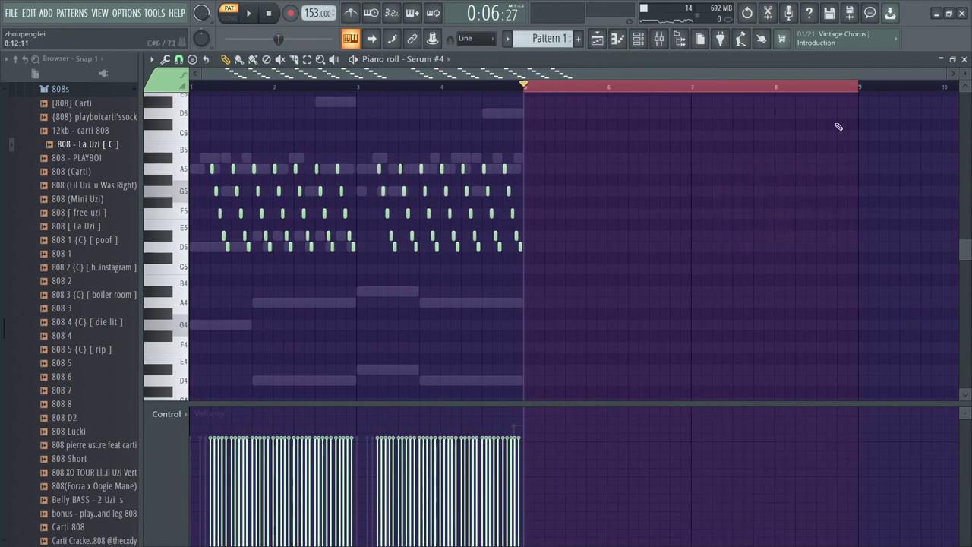
{"action": "left_click_drag", "start_coordinate": [849, 89], "coordinate": [4, 262]}
{"action": "key", "text": "ctrl+b"}
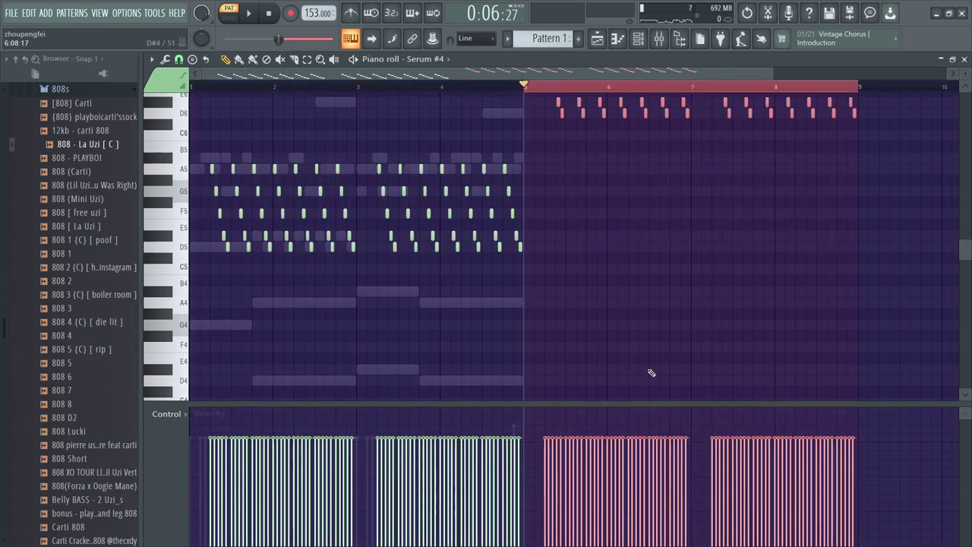
{"action": "key", "text": "ctrl+a"}
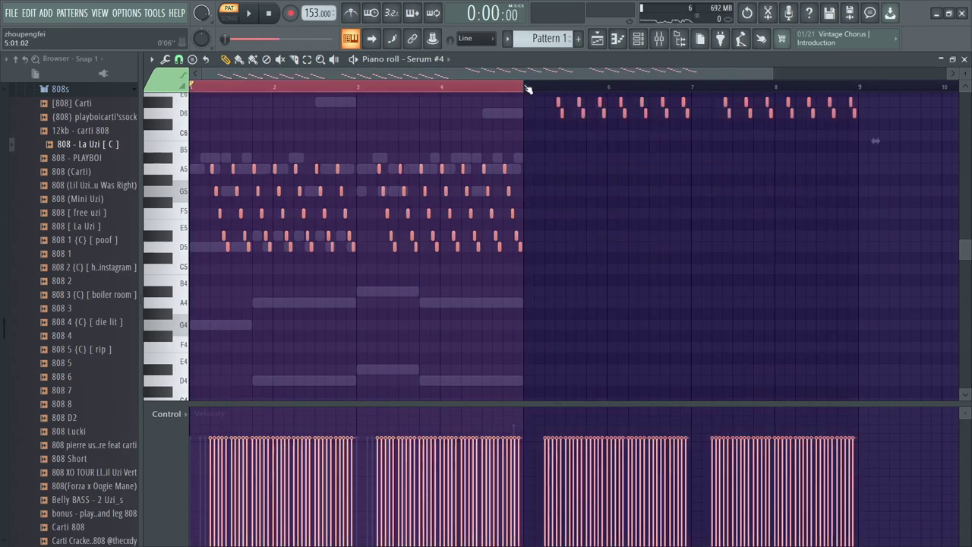
{"action": "right_click", "coordinate": [478, 87]}
- Route Serum #4 to mixer Insert 4 and load Fruity Parametric EQ 2 in slot 6 of that track
{"action": "left_click", "coordinate": [660, 41]}
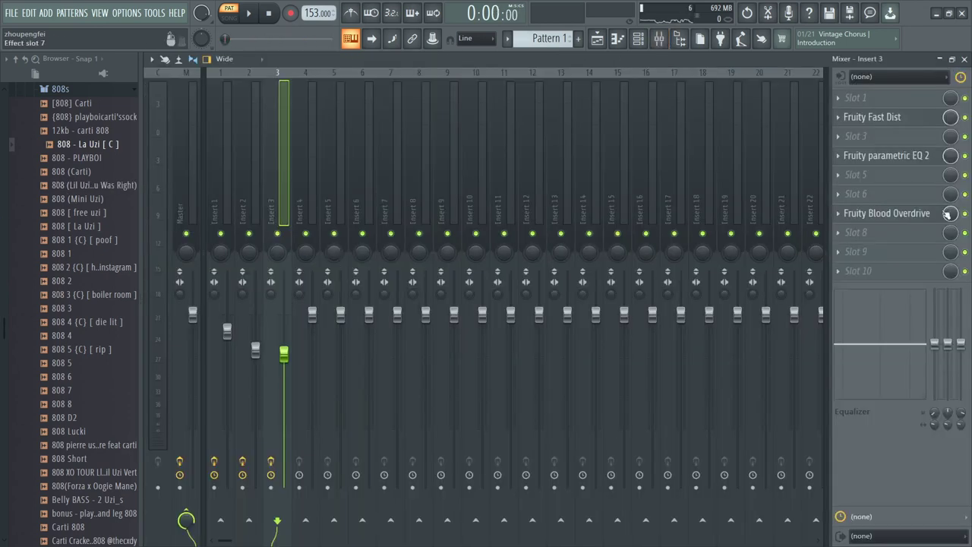
{"action": "left_click", "coordinate": [637, 38]}
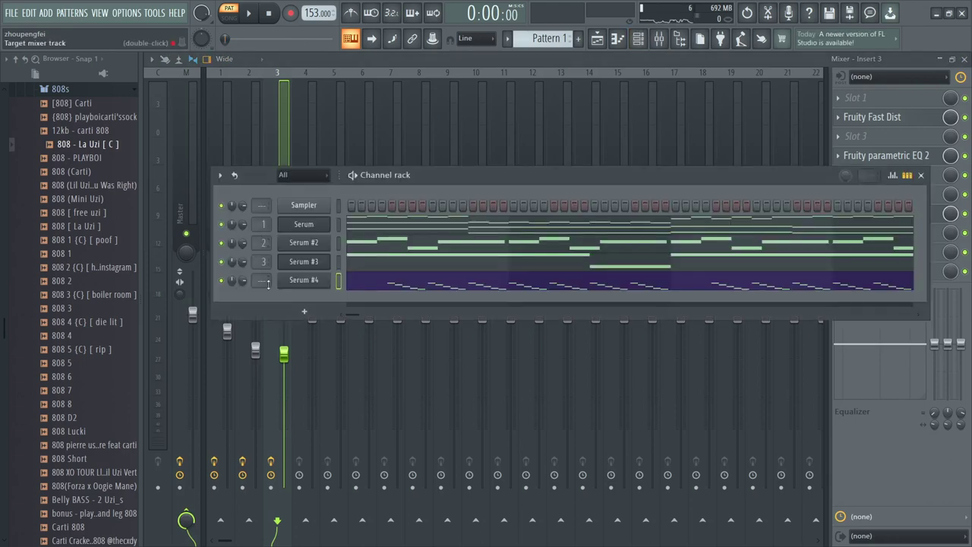
{"action": "left_click_drag", "start_coordinate": [262, 280], "coordinate": [262, 279]}
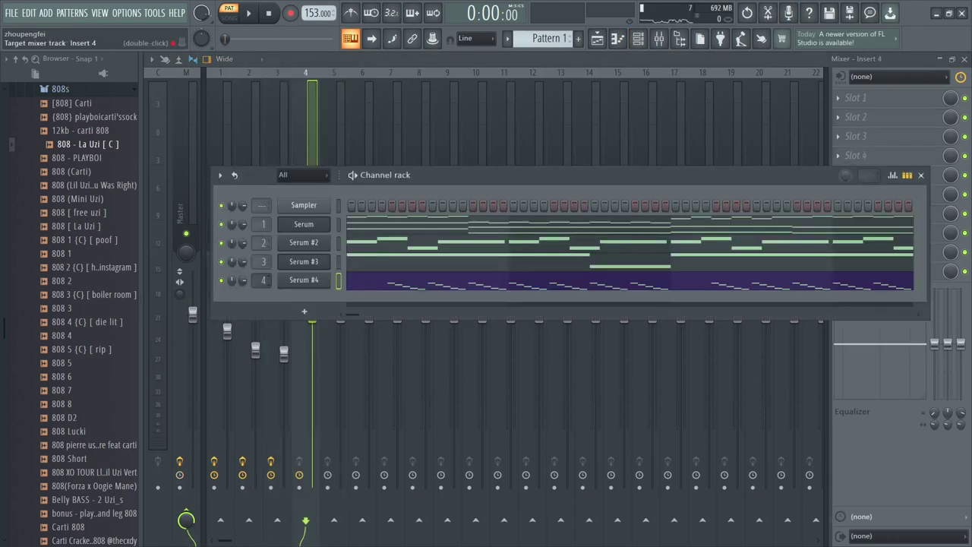
{"action": "left_click", "coordinate": [920, 175]}
{"action": "left_click", "coordinate": [855, 194]}
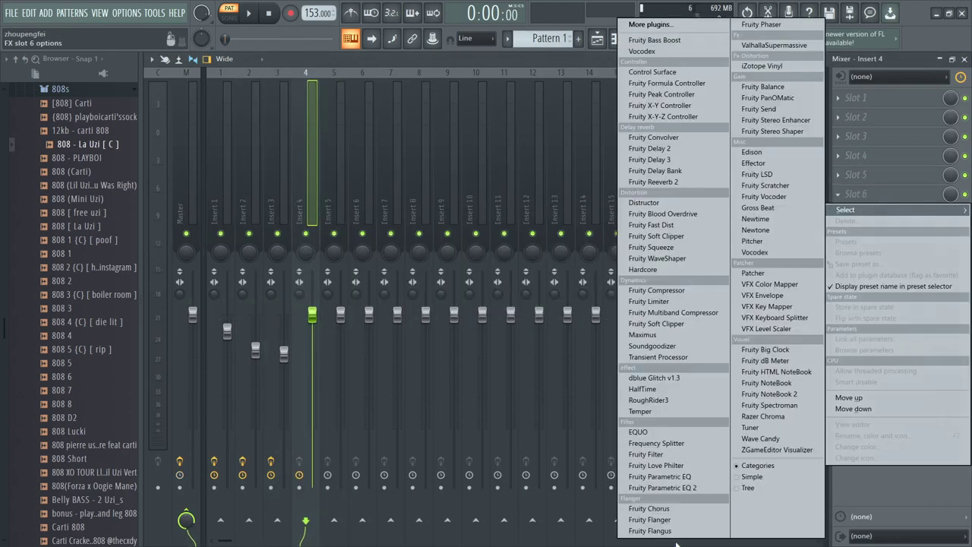
{"action": "left_click", "coordinate": [676, 488]}
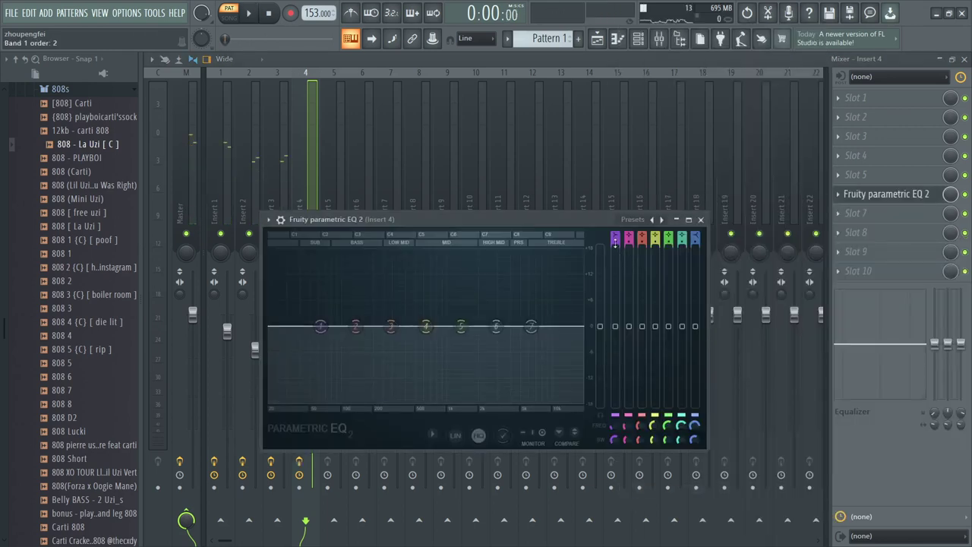
- Cut the lows below about 200 Hz with a steep high-pass on band 1, and lower the Insert 4 fader during playback
{"action": "key", "text": "space"}
{"action": "key", "text": "space"}
{"action": "key", "text": "q"}
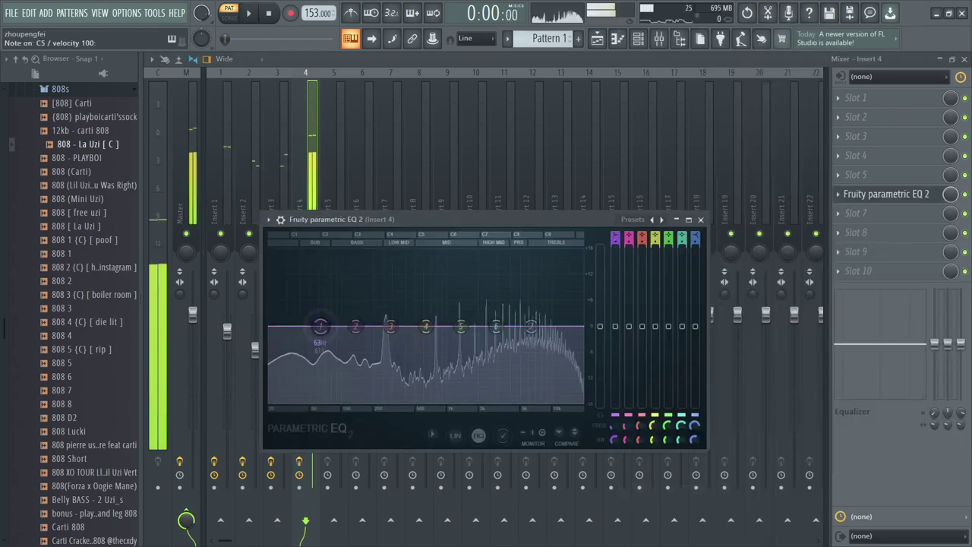
{"action": "left_click_drag", "start_coordinate": [321, 327], "coordinate": [378, 400]}
{"action": "scroll", "coordinate": [374, 251], "scroll_direction": "up", "scroll_amount": 5}
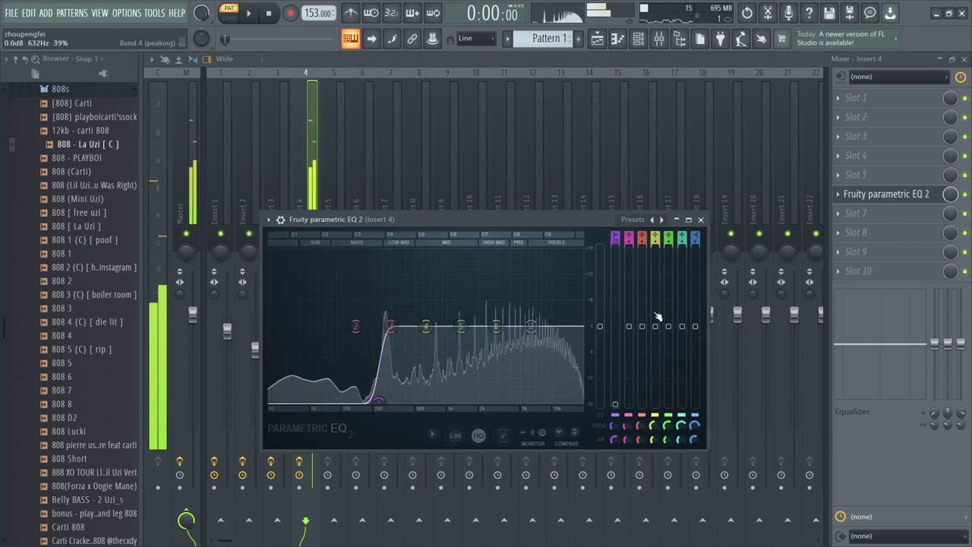
{"action": "key", "text": "space"}
{"action": "left_click", "coordinate": [701, 220]}
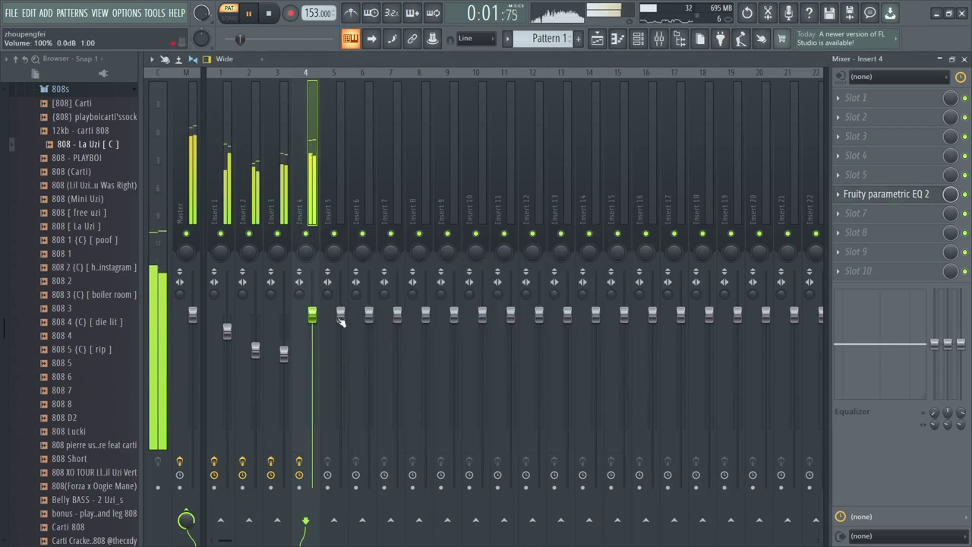
- Open the piano roll of the first Serum channel
{"action": "left_click", "coordinate": [617, 39]}
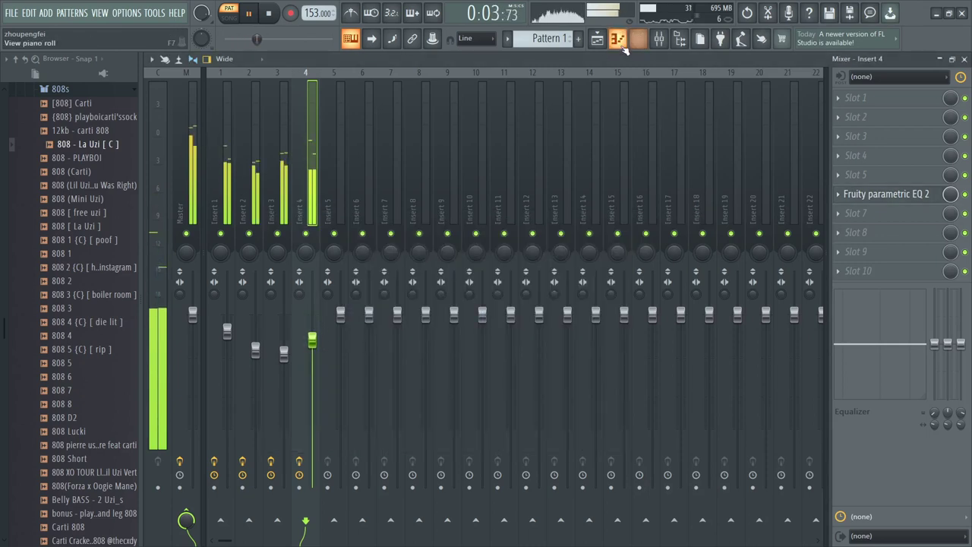
{"action": "left_click", "coordinate": [442, 60]}
{"action": "left_click", "coordinate": [458, 94]}
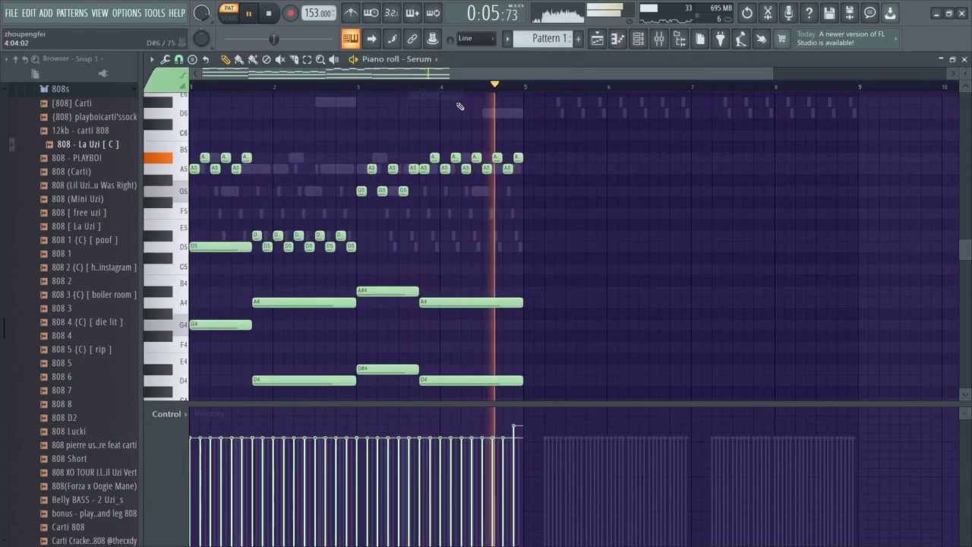
- Try duplicating the four-bar Serum part into bars 5 to 8, and remove the copied notes
{"action": "key", "text": "ctrl+b"}
{"action": "key", "text": "Delete"}
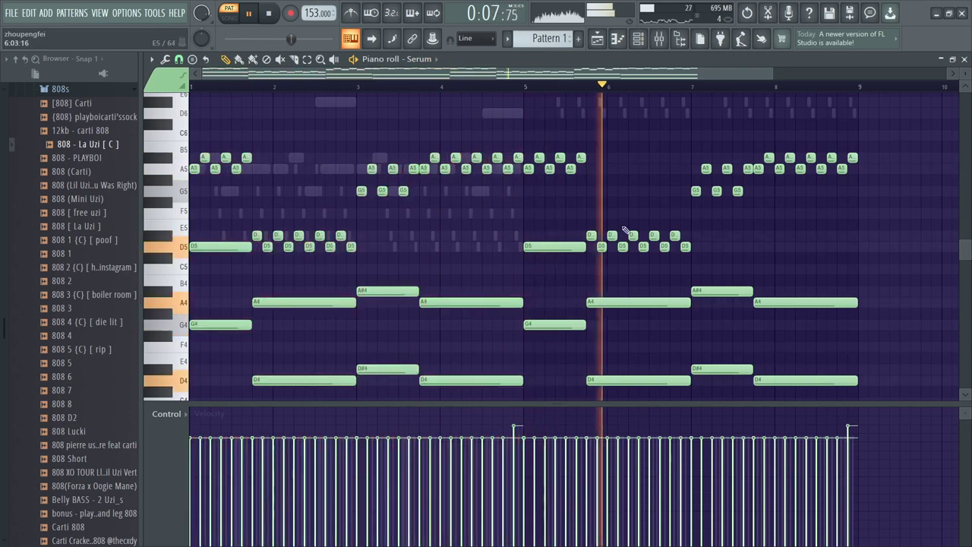
{"action": "scroll", "coordinate": [640, 246], "scroll_direction": "down", "scroll_amount": 2}
{"action": "scroll", "coordinate": [833, 230], "scroll_direction": "up", "scroll_amount": 3}
{"action": "key", "text": "space"}
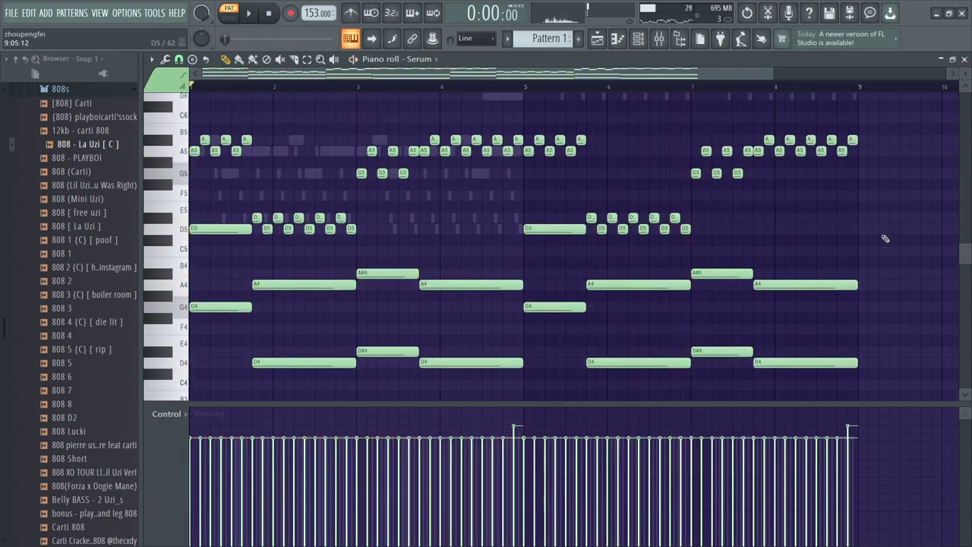
{"action": "left_click_drag", "start_coordinate": [833, 376], "coordinate": [524, 102]}
{"action": "key", "text": "ctrl+z"}
{"action": "key", "text": "ctrl+alt+z"}
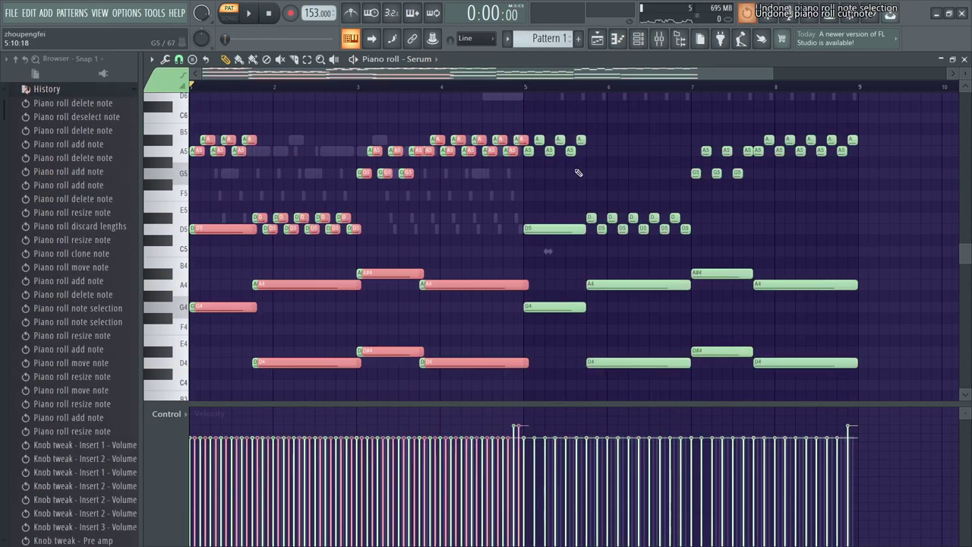
{"action": "key", "text": "ctrl+alt+z"}
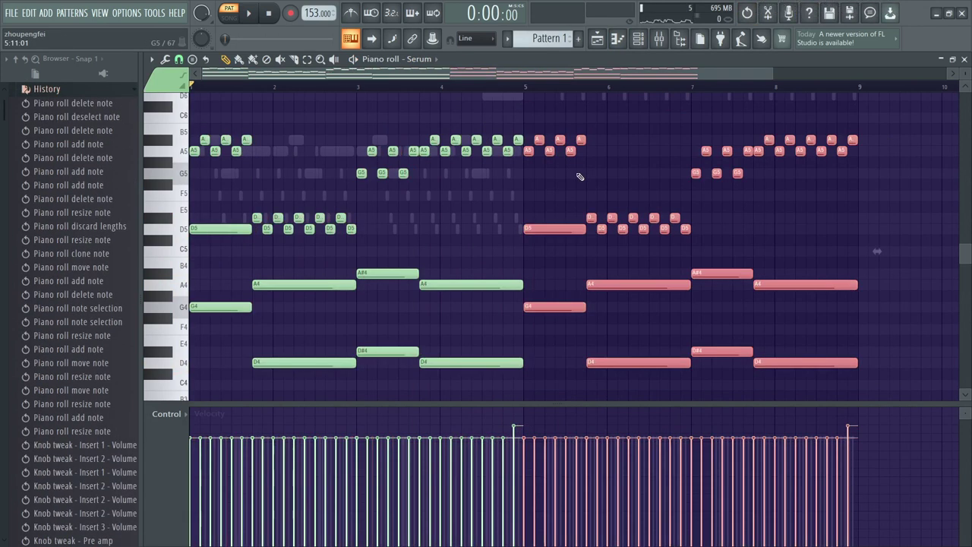
{"action": "key", "text": "Delete"}
{"action": "left_click", "coordinate": [618, 306]}
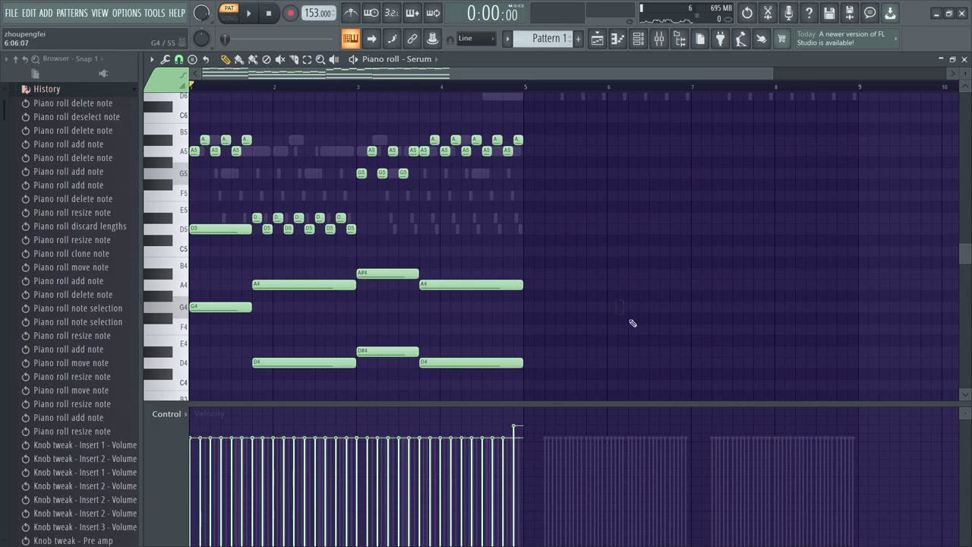
- Level the last note's velocity with the other Serum notes and duplicate the four-bar part into bars 5 to 8
{"action": "left_click", "coordinate": [510, 435]}
{"action": "key", "text": "ctrl+a"}
{"action": "key", "text": "ctrl+b"}
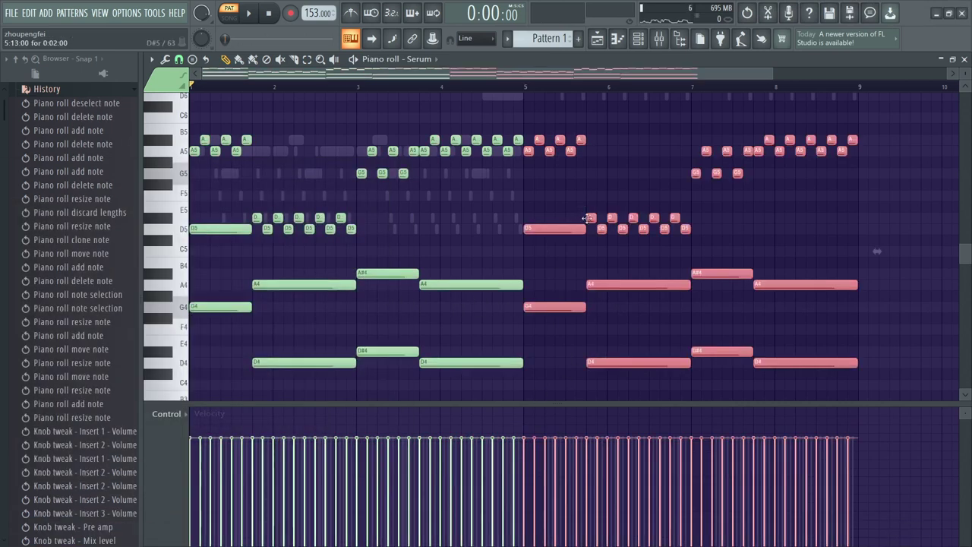
{"action": "key", "text": "ctrl+d"}
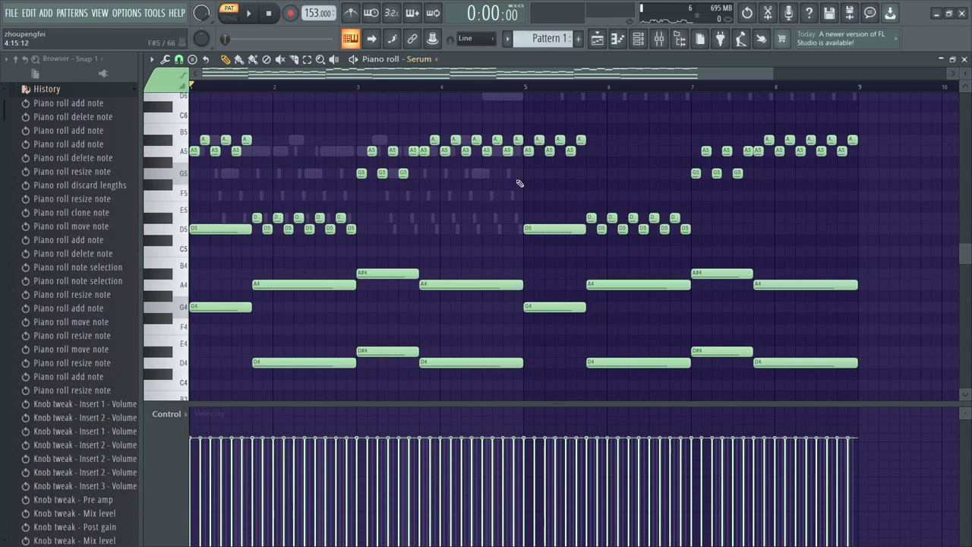
- Switch the piano roll to Serum #2 and duplicate its four-bar part into bars 5 to 8
{"action": "scroll", "coordinate": [520, 183], "scroll_direction": "up", "scroll_amount": 5, "text": "ctrl"}
{"action": "left_click", "coordinate": [438, 61]}
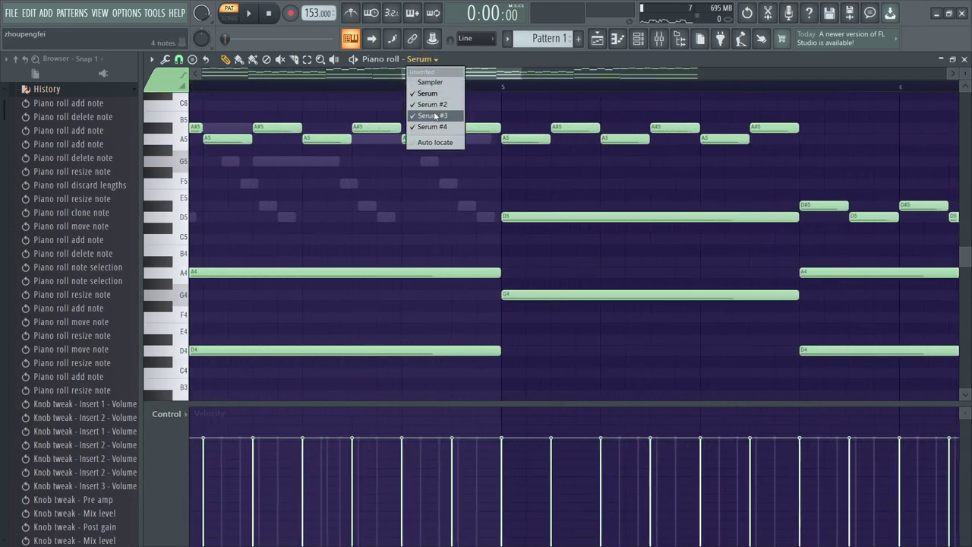
{"action": "left_click", "coordinate": [436, 110]}
{"action": "scroll", "coordinate": [584, 186], "scroll_direction": "down", "scroll_amount": 4, "text": "ctrl"}
{"action": "scroll", "coordinate": [568, 174], "scroll_direction": "up", "scroll_amount": 2}
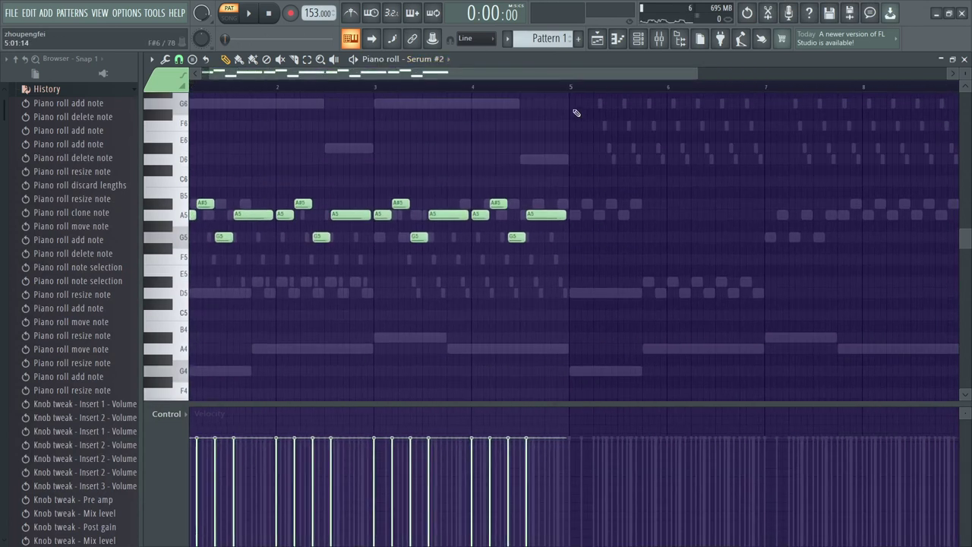
{"action": "left_click_drag", "start_coordinate": [571, 89], "coordinate": [193, 89]}
{"action": "key", "text": "ctrl+b"}
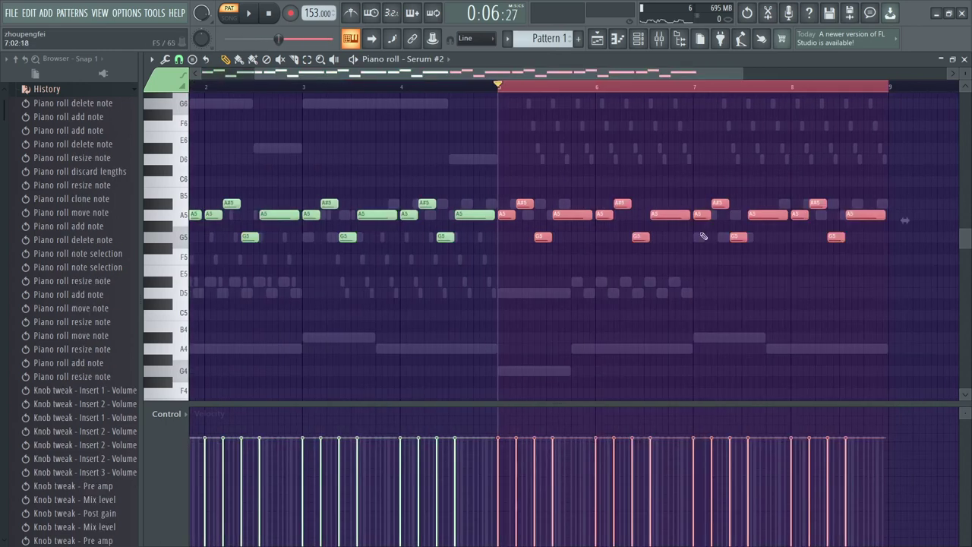
- Switch to the Serum #3 part and duplicate its first four bars into bars 5 to 8
{"action": "left_click", "coordinate": [445, 59]}
{"action": "left_click", "coordinate": [452, 116]}
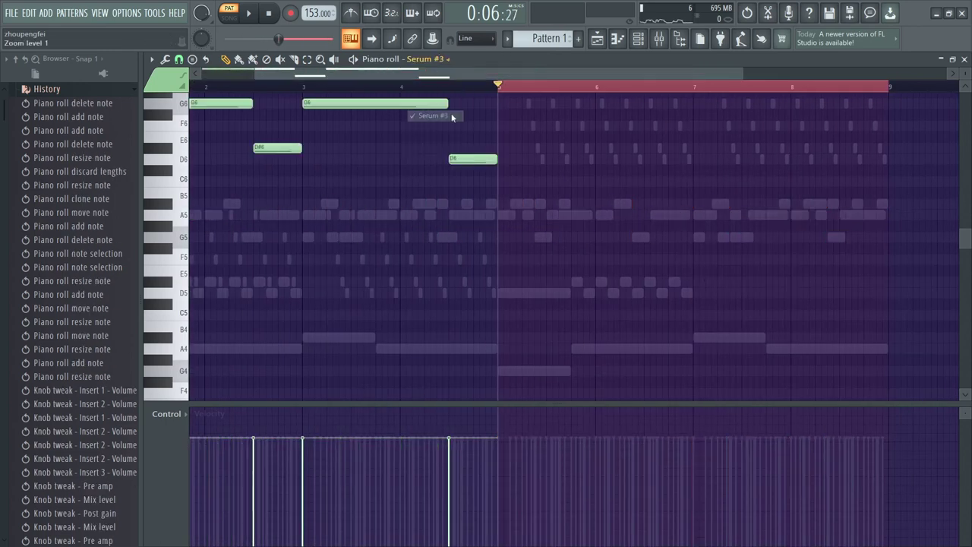
{"action": "left_click_drag", "start_coordinate": [497, 88], "coordinate": [187, 85]}
{"action": "key", "text": "ctrl+b"}
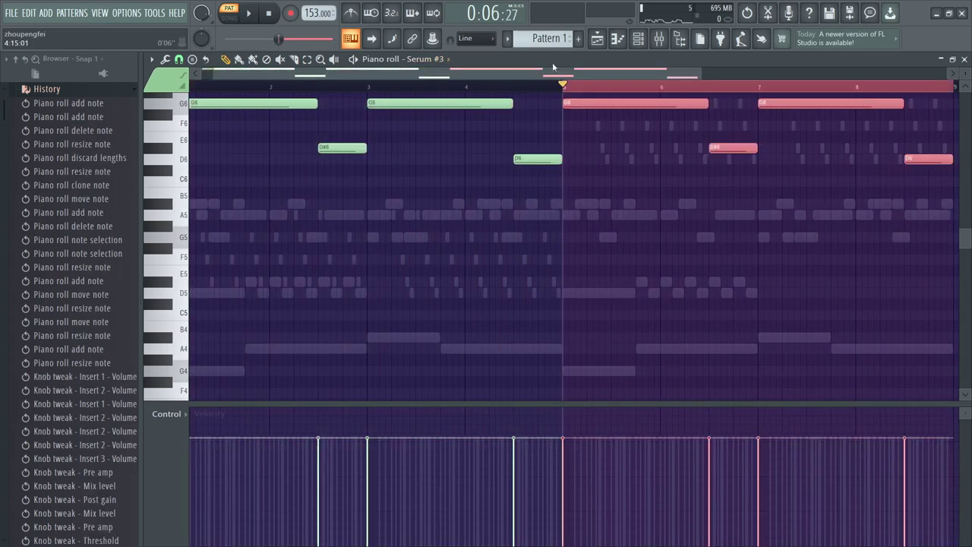
- Bring up the Serum #4 part, select bars 1 to 4, and start playing the pattern
{"action": "scroll", "coordinate": [553, 79], "scroll_direction": "down", "scroll_amount": 1, "text": "ctrl"}
{"action": "left_click", "coordinate": [447, 59]}
{"action": "left_click", "coordinate": [438, 127]}
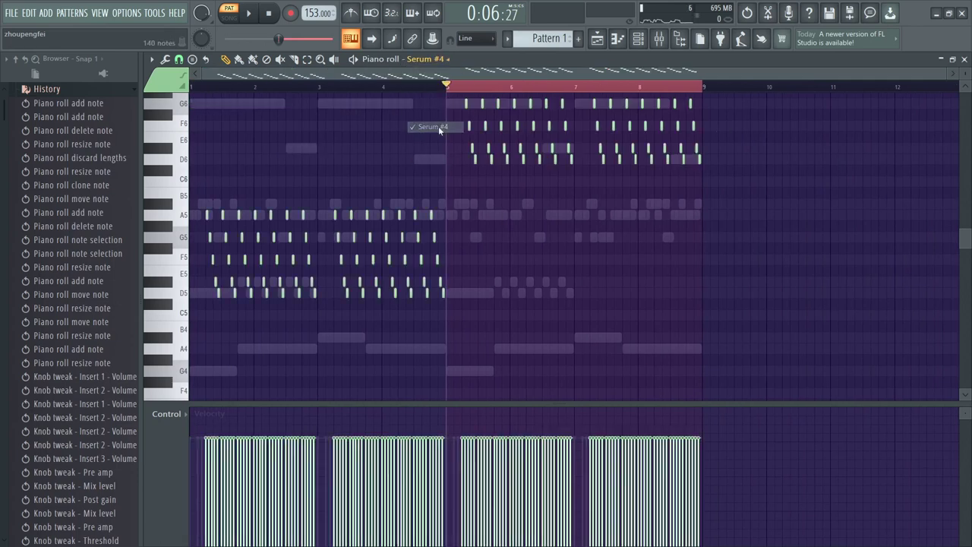
{"action": "left_click_drag", "start_coordinate": [658, 82], "coordinate": [118, 95]}
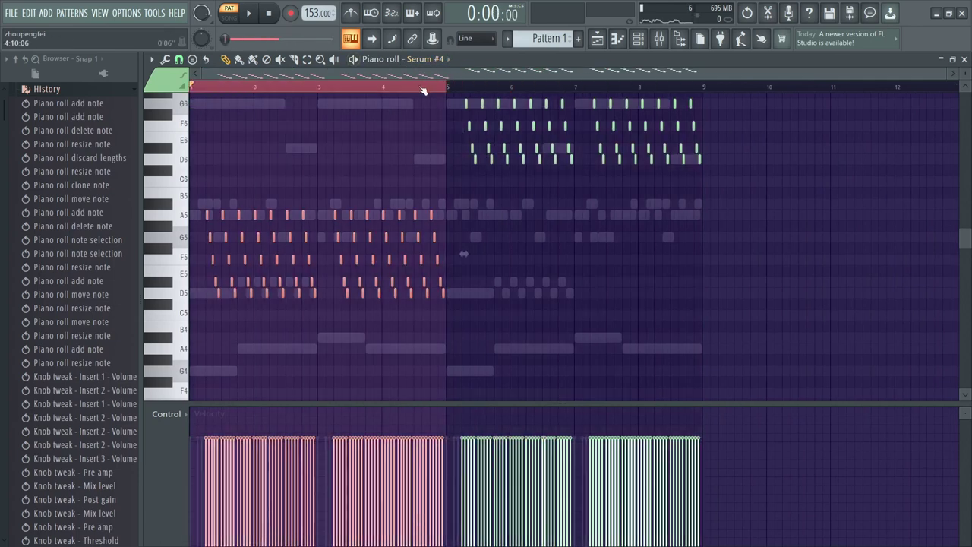
{"action": "key", "text": "space"}
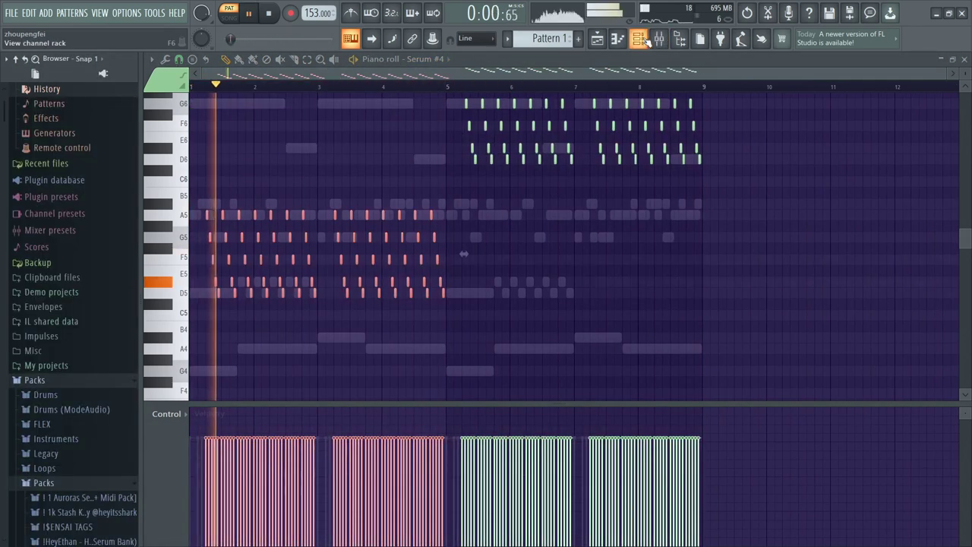
- Select mixer Inserts 1 to 4 and lower their faders together during playback, bringing Insert 4 to about -4.8 dB
{"action": "left_click", "coordinate": [640, 39]}
{"action": "scroll", "coordinate": [26, 387], "scroll_direction": "down", "scroll_amount": 5}
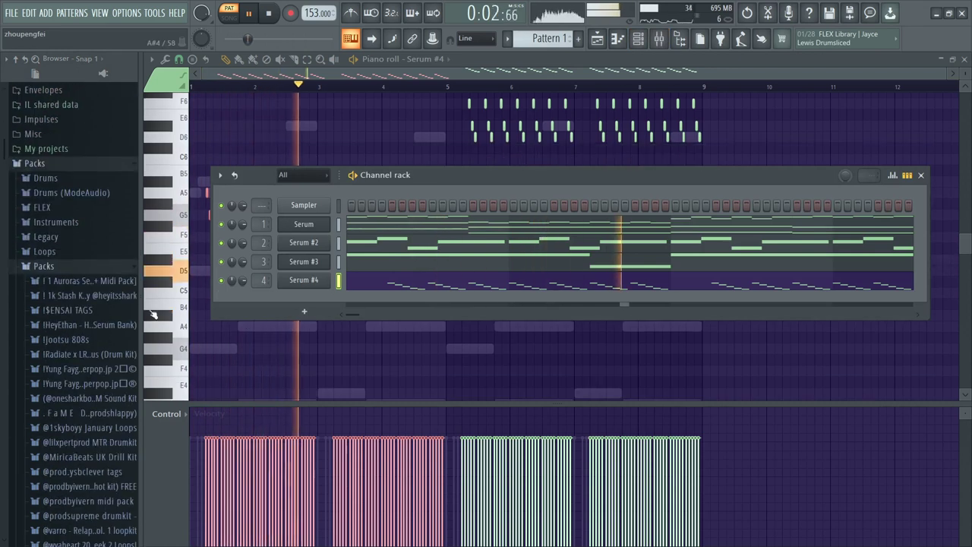
{"action": "scroll", "coordinate": [153, 314], "scroll_direction": "down", "scroll_amount": 2}
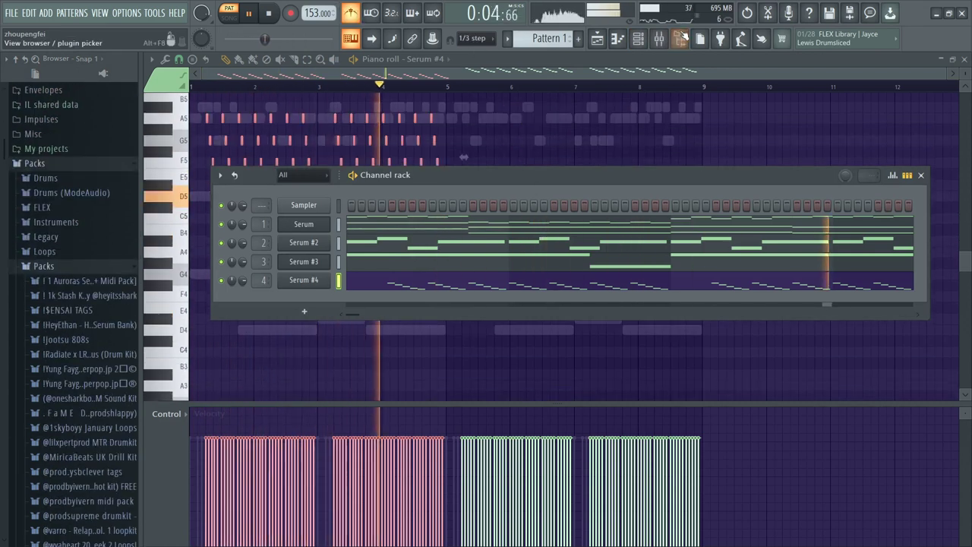
{"action": "left_click", "coordinate": [659, 38]}
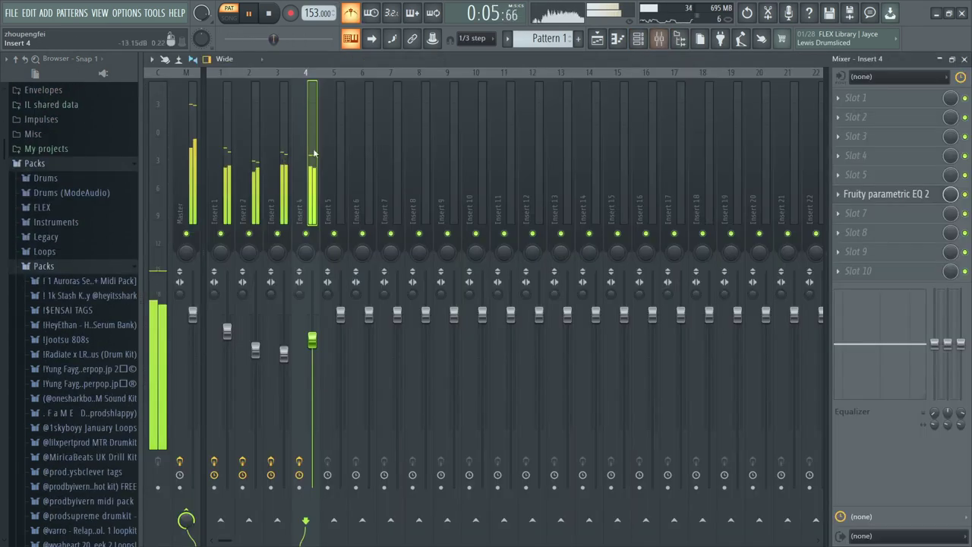
{"action": "left_click", "coordinate": [243, 170], "text": "ctrl+shift"}
{"action": "left_click_drag", "start_coordinate": [312, 341], "coordinate": [312, 351]}
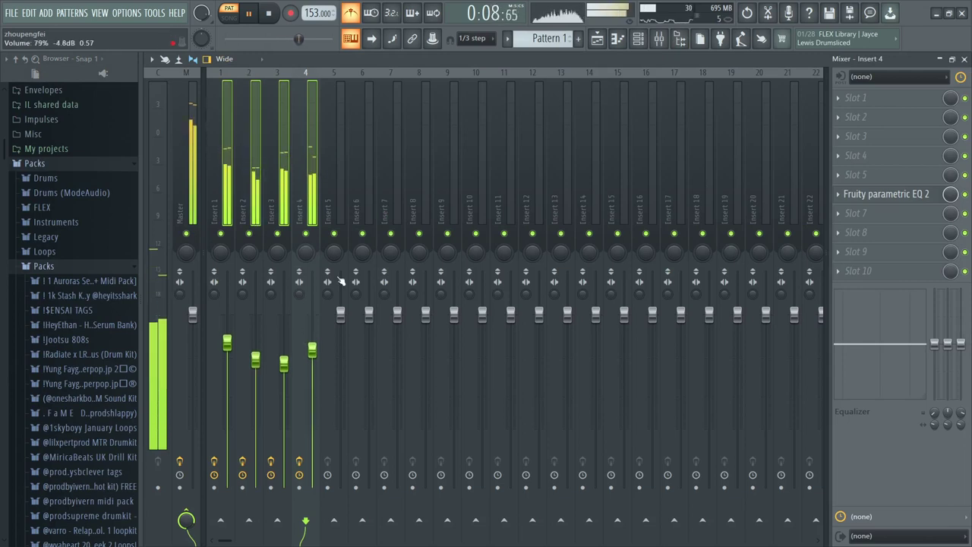
- Stop playback and add the closed hat sample Hi-Hat 4 [ clique ] from the Lunch77 drum kit as a new channel
{"action": "key", "text": "F6"}
{"action": "scroll", "coordinate": [57, 345], "scroll_direction": "down", "scroll_amount": 9}
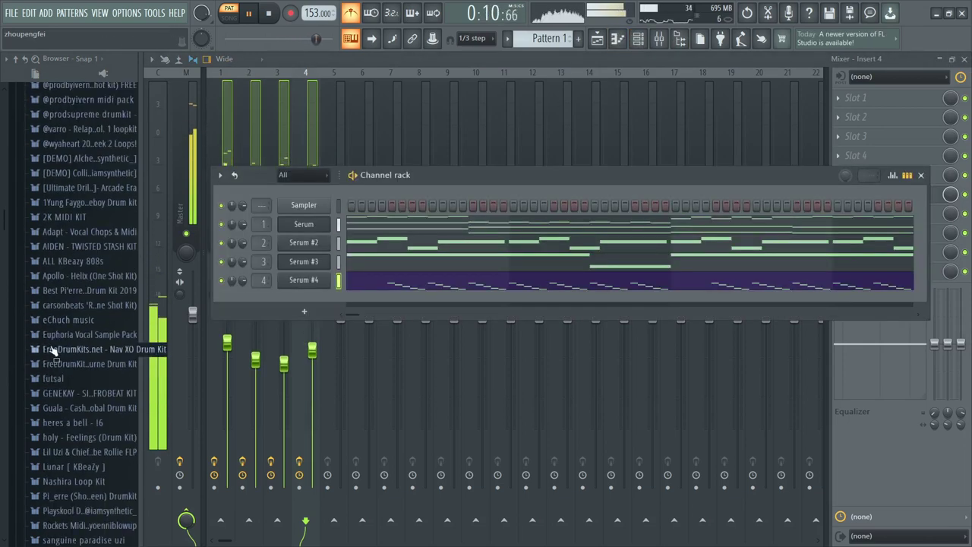
{"action": "scroll", "coordinate": [53, 348], "scroll_direction": "down", "scroll_amount": 9}
{"action": "left_click", "coordinate": [84, 281]}
{"action": "key", "text": "space"}
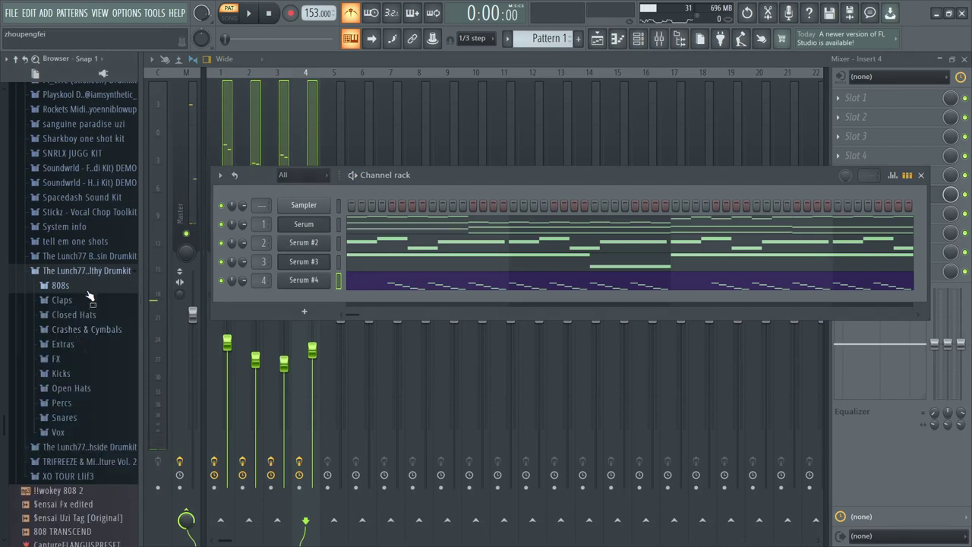
{"action": "left_click", "coordinate": [83, 315]}
{"action": "left_click", "coordinate": [97, 321]}
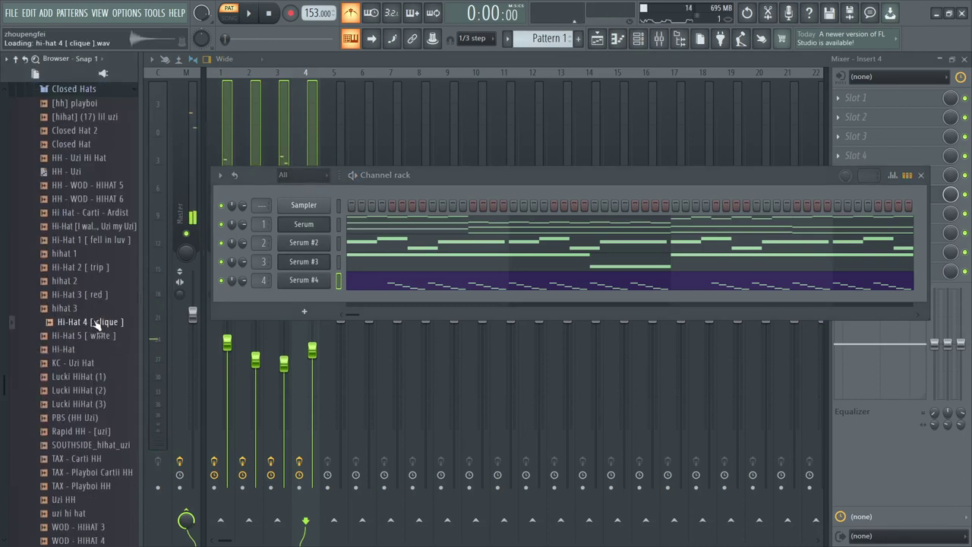
{"action": "left_click_drag", "start_coordinate": [306, 304], "coordinate": [311, 302]}
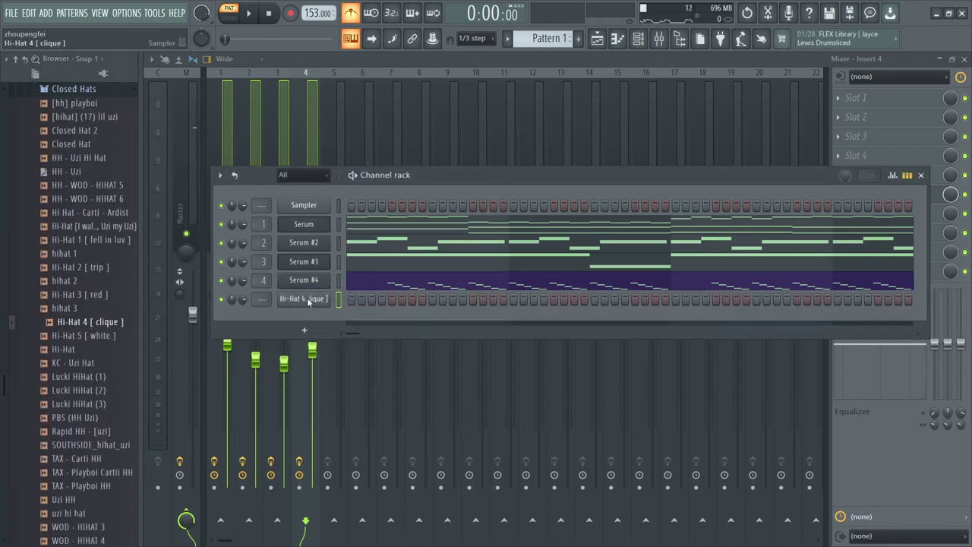
- Open the Hi-Hat 4 [ clique ] piano roll, import all tracks of the HH - Uzi MIDI file and play it
{"action": "right_click", "coordinate": [308, 301]}
{"action": "left_click", "coordinate": [617, 38]}
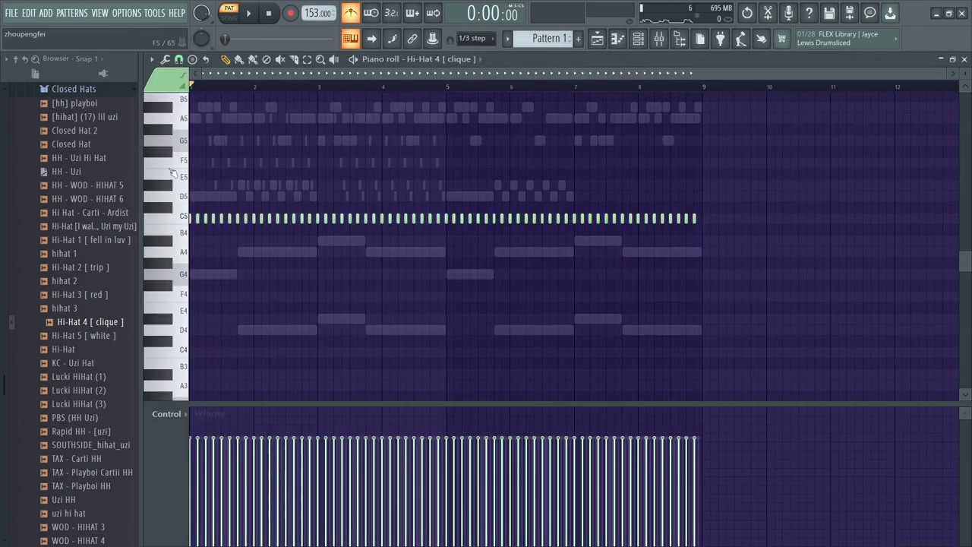
{"action": "left_click", "coordinate": [122, 178]}
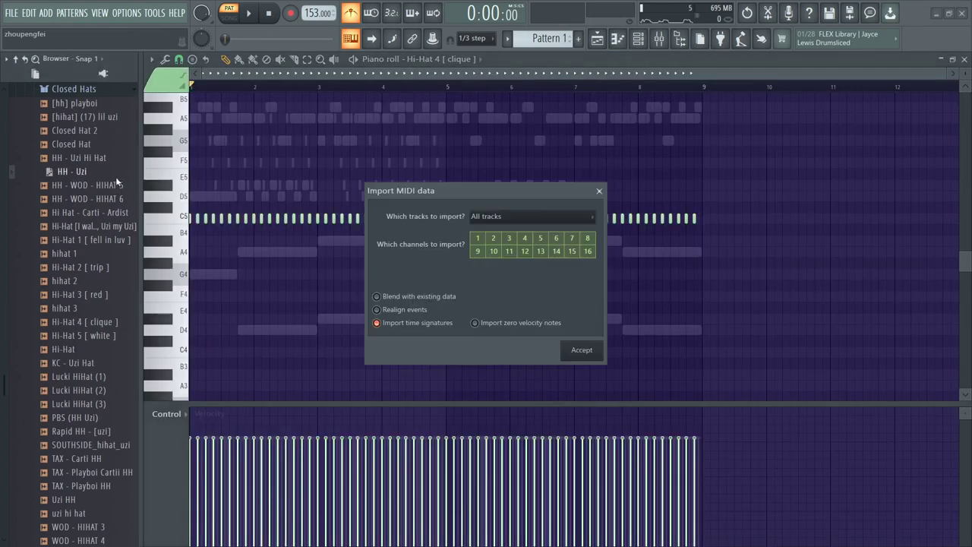
{"action": "left_click", "coordinate": [581, 350]}
{"action": "key", "text": "space"}
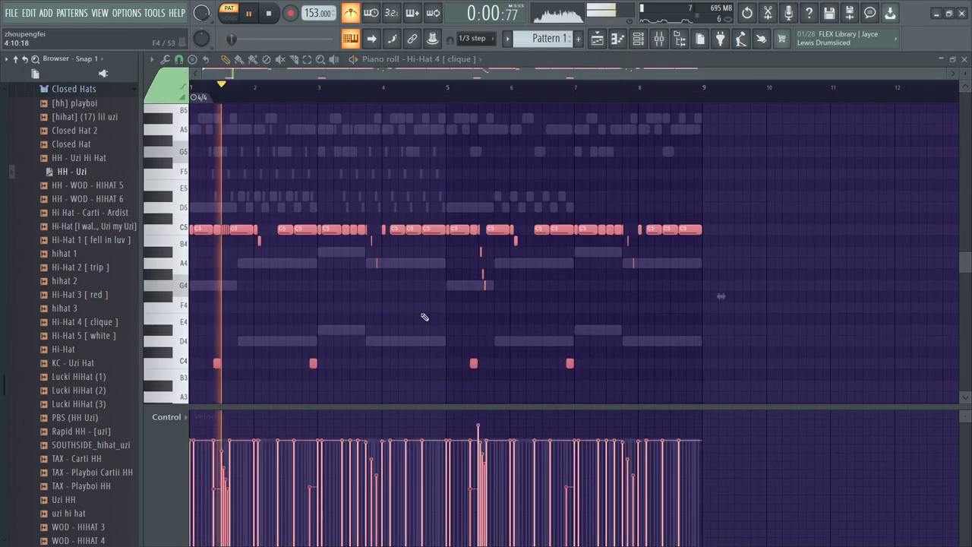
{"action": "key", "text": "space"}
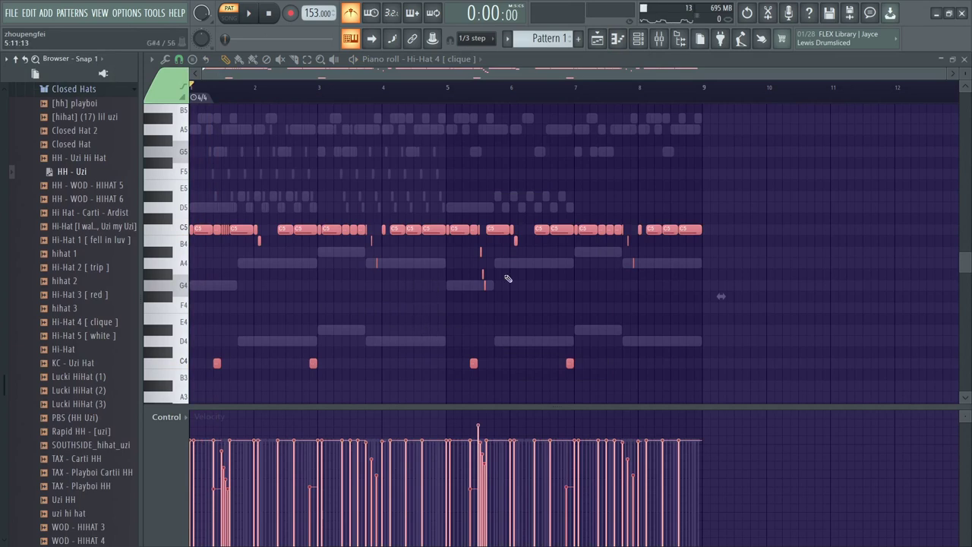
- Delete all the imported hi-hat notes from the piano roll
{"action": "left_click", "coordinate": [600, 278]}
{"action": "right_click", "coordinate": [601, 278]}
{"action": "key", "text": "Delete"}
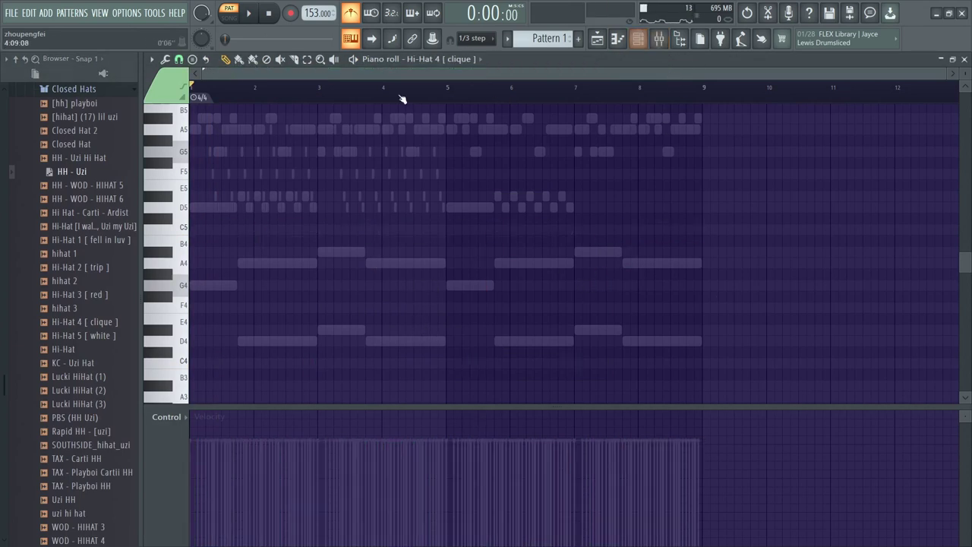
{"action": "right_click", "coordinate": [288, 97]}
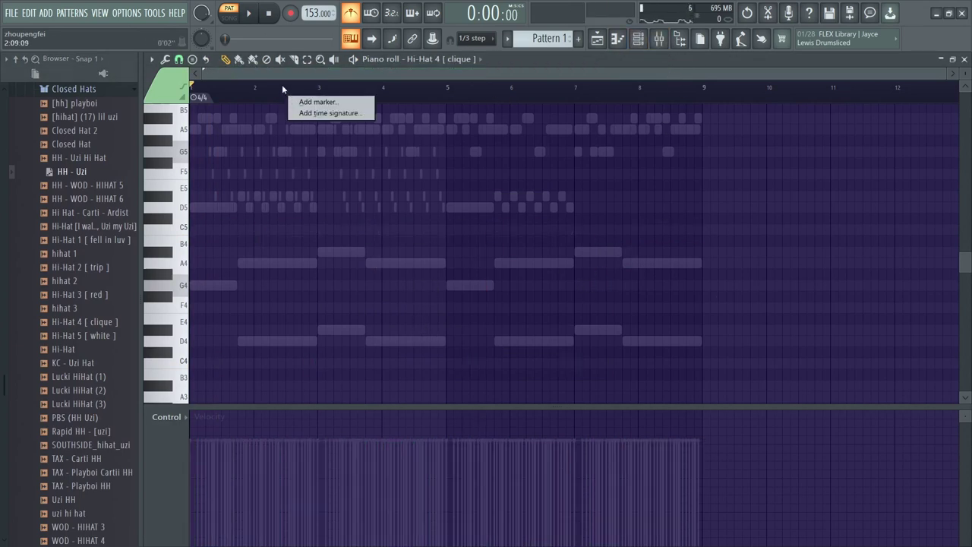
{"action": "left_click", "coordinate": [262, 88]}
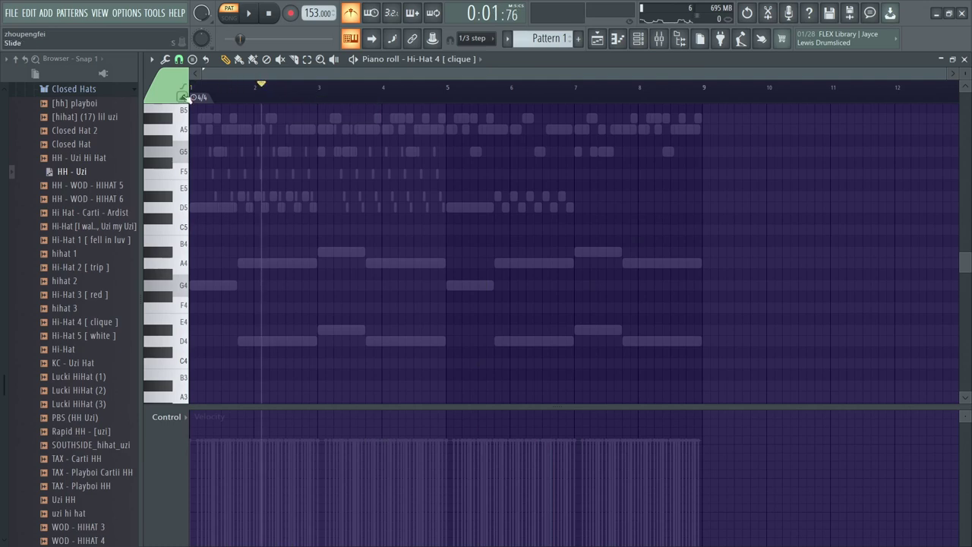
- Fill each 2 steps on the Hi-Hat 4 [ clique ] channel, then play the pattern and return to its piano roll
{"action": "left_click", "coordinate": [636, 41]}
{"action": "right_click", "coordinate": [303, 299]}
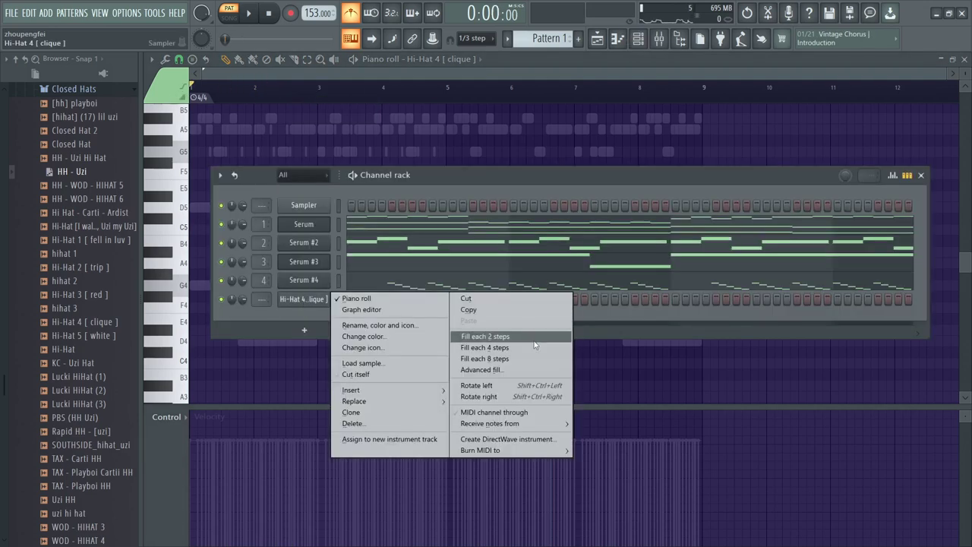
{"action": "left_click", "coordinate": [510, 337]}
{"action": "key", "text": "space"}
{"action": "key", "text": "F6"}
{"action": "key", "text": "space"}
- Delete the hi-hat notes beyond the start of bar 5
{"action": "left_click_drag", "start_coordinate": [771, 180], "coordinate": [450, 288]}
{"action": "key", "text": "Delete"}
{"action": "scroll", "coordinate": [449, 249], "scroll_direction": "up", "scroll_amount": 4}
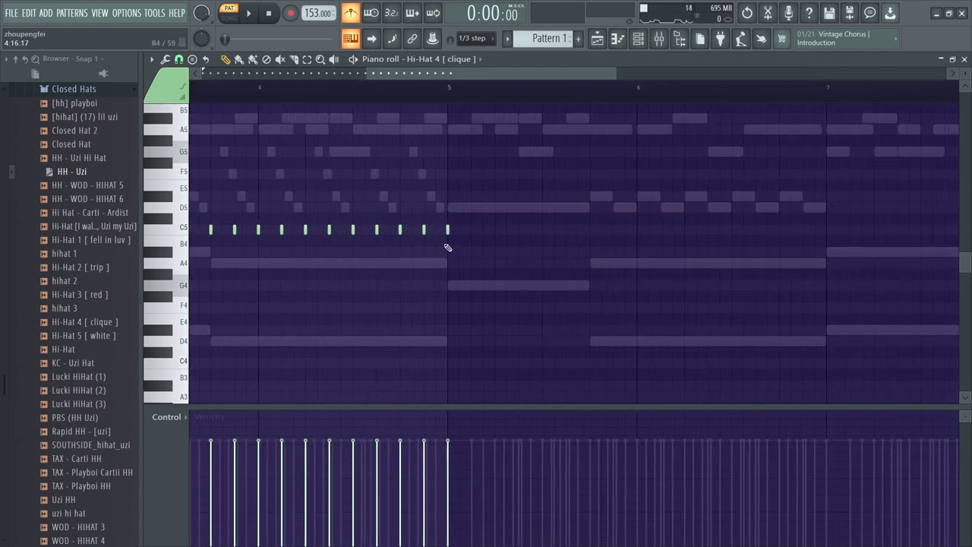
- Lengthen the C5 note at bar 5 and apply quick legato so every hi-hat note reaches the following one
{"action": "scroll", "coordinate": [789, 255], "scroll_direction": "down", "scroll_amount": 2}
{"action": "left_click", "coordinate": [726, 230]}
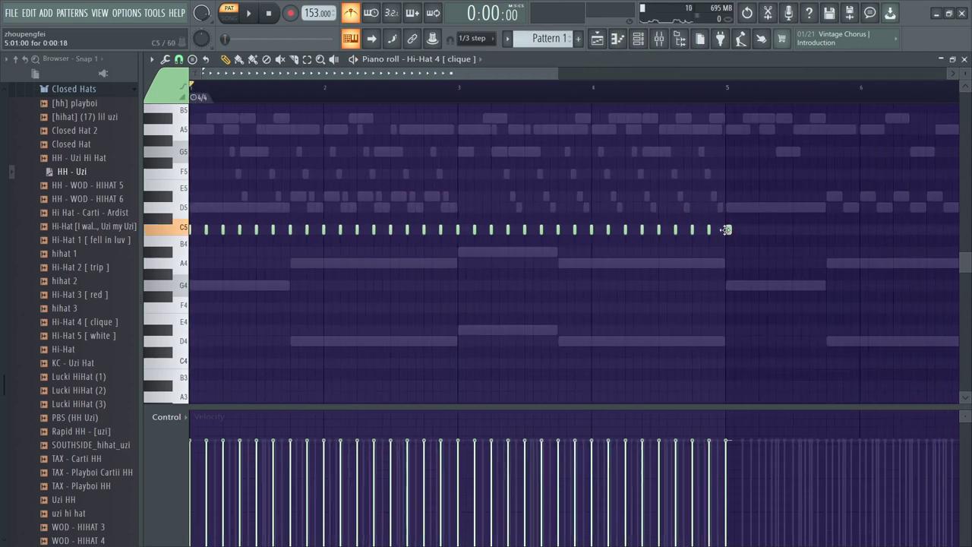
{"action": "key", "text": "ctrl+l"}
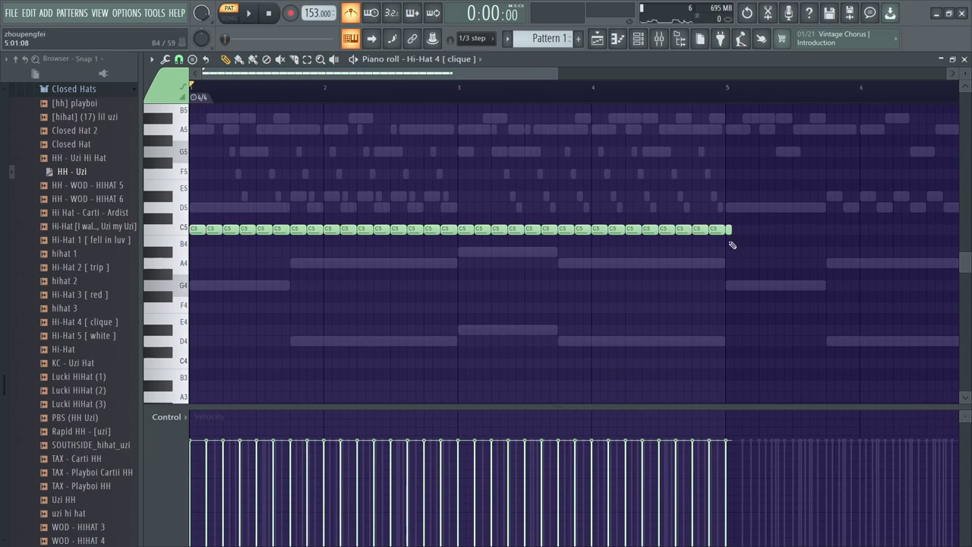
- Chop the first C5 hi-hat note of bar 1 into four equal hits and play the pattern
{"action": "scroll", "coordinate": [362, 271], "scroll_direction": "up", "scroll_amount": 3}
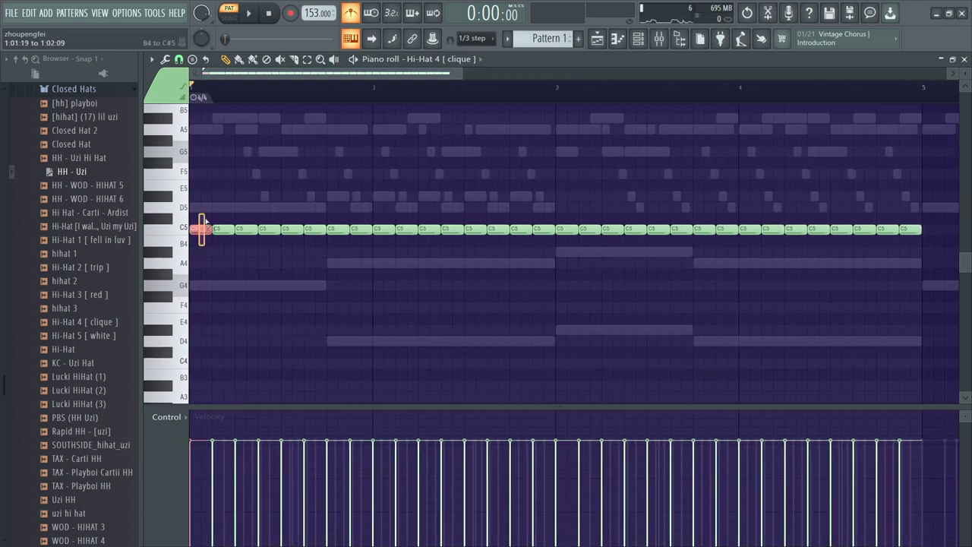
{"action": "key", "text": "alt+u"}
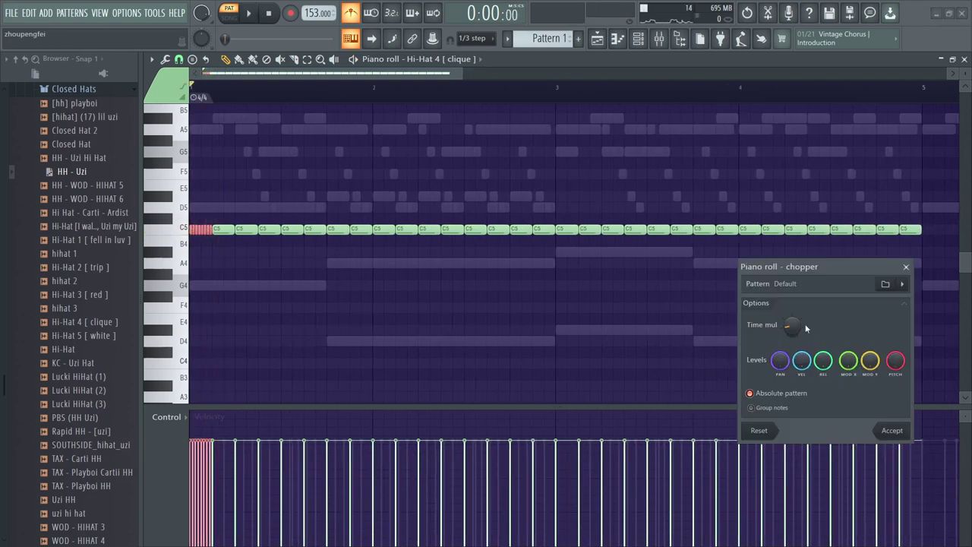
{"action": "key", "text": "space"}
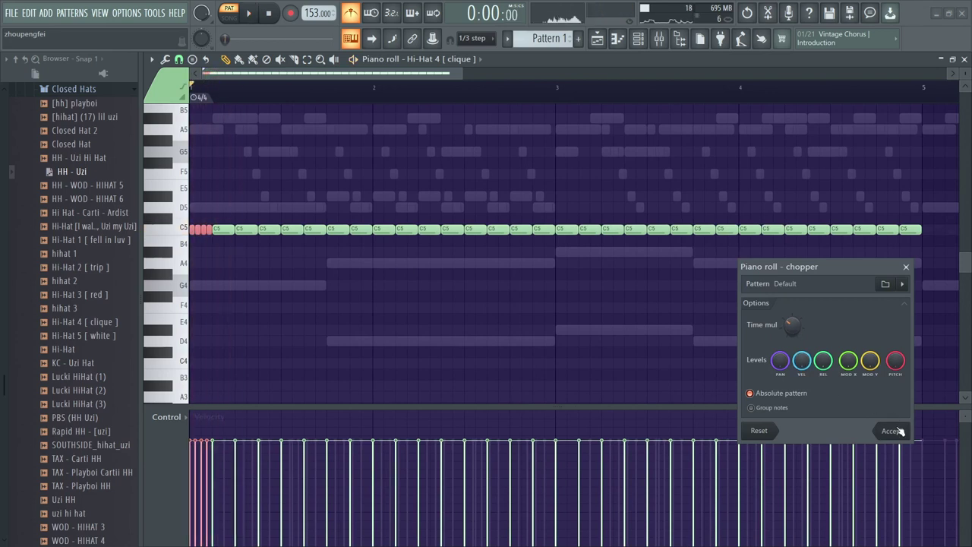
{"action": "left_click", "coordinate": [892, 430]}
{"action": "scroll", "coordinate": [238, 296], "scroll_direction": "up", "scroll_amount": 3}
{"action": "key", "text": "space"}
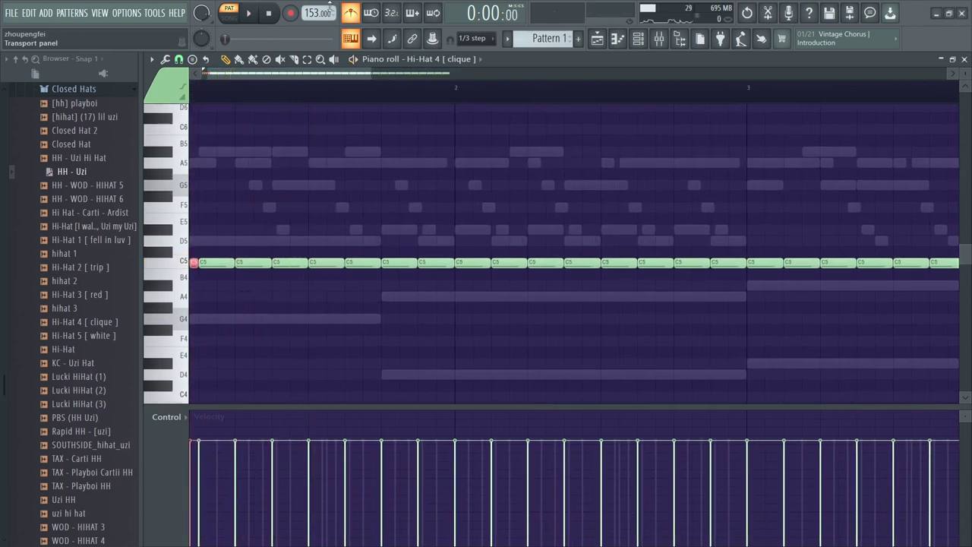
{"action": "key", "text": "space"}
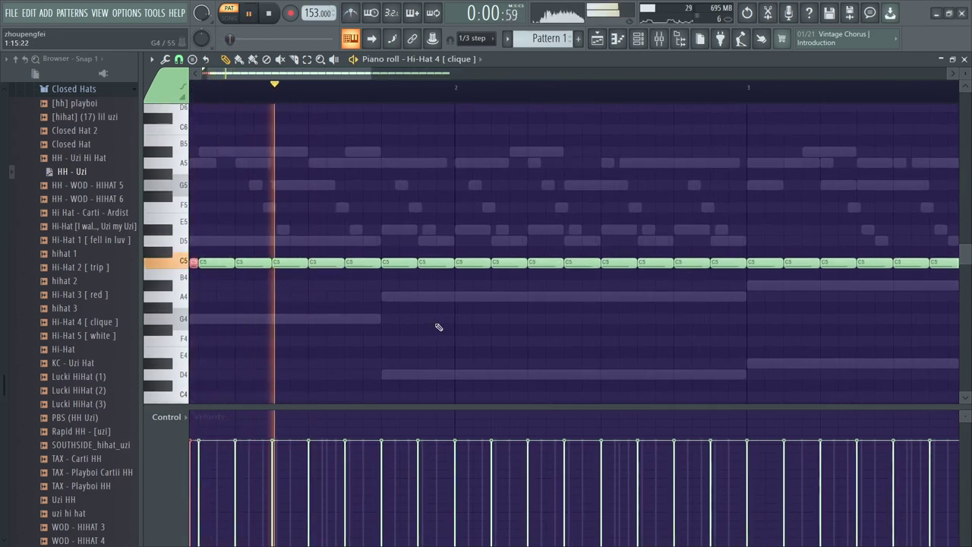
{"action": "key", "text": "space"}
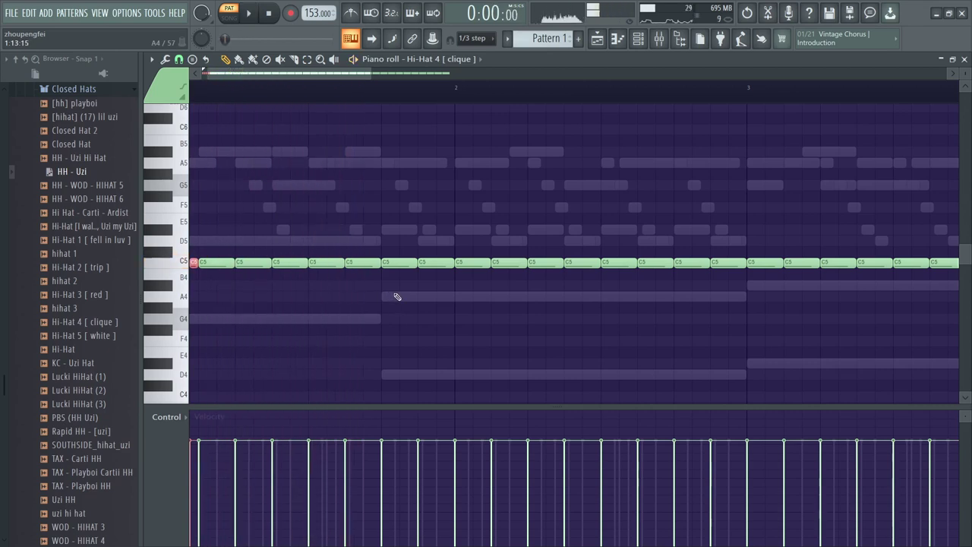
- Chop the C5 hi-hat note at step 13 of bar 1 into four equal hits
{"action": "key", "text": "alt+u"}
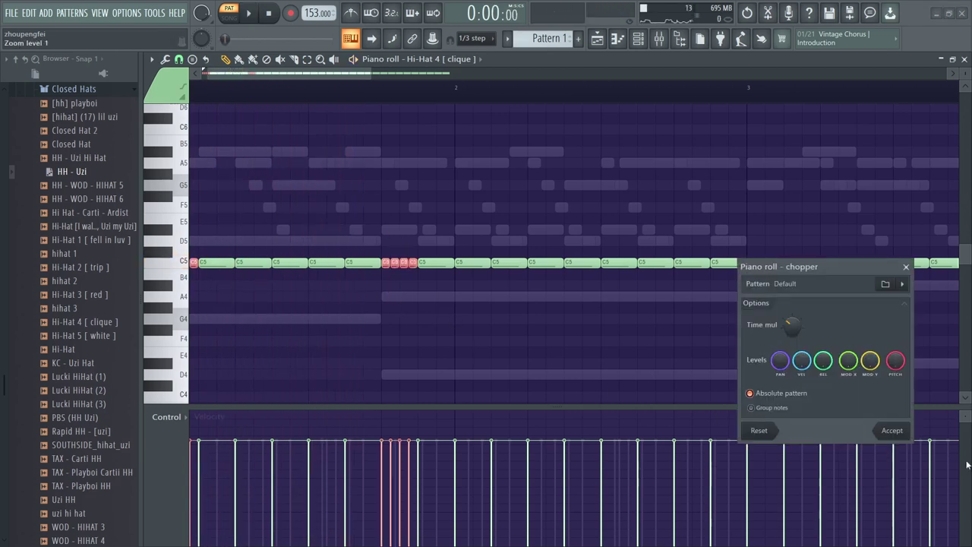
{"action": "left_click", "coordinate": [892, 430]}
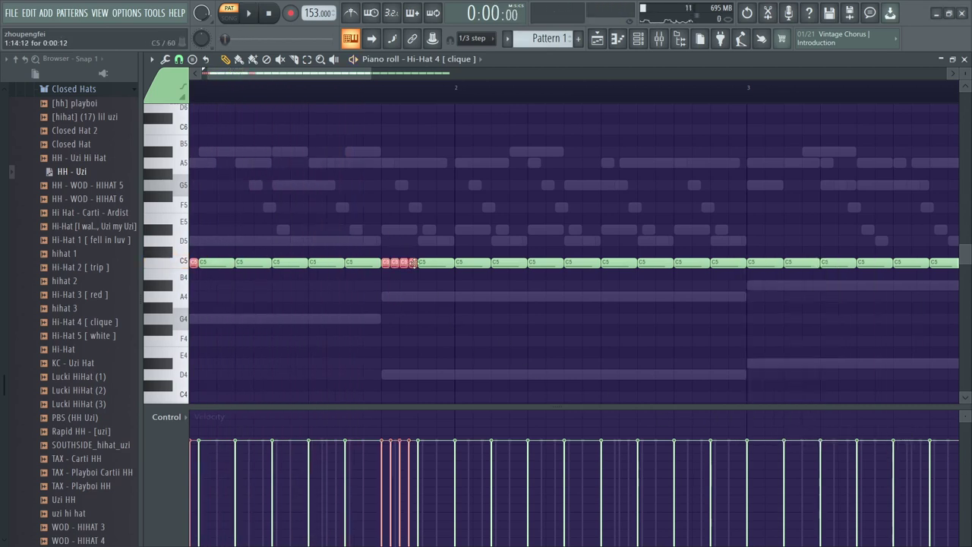
{"action": "mouse_move", "coordinate": [401, 265]}
{"action": "left_mouse_down"}
{"action": "mouse_move", "coordinate": [402, 328]}
{"action": "mouse_move", "coordinate": [401, 265]}
{"action": "left_mouse_up"}
{"action": "left_click", "coordinate": [385, 275]}
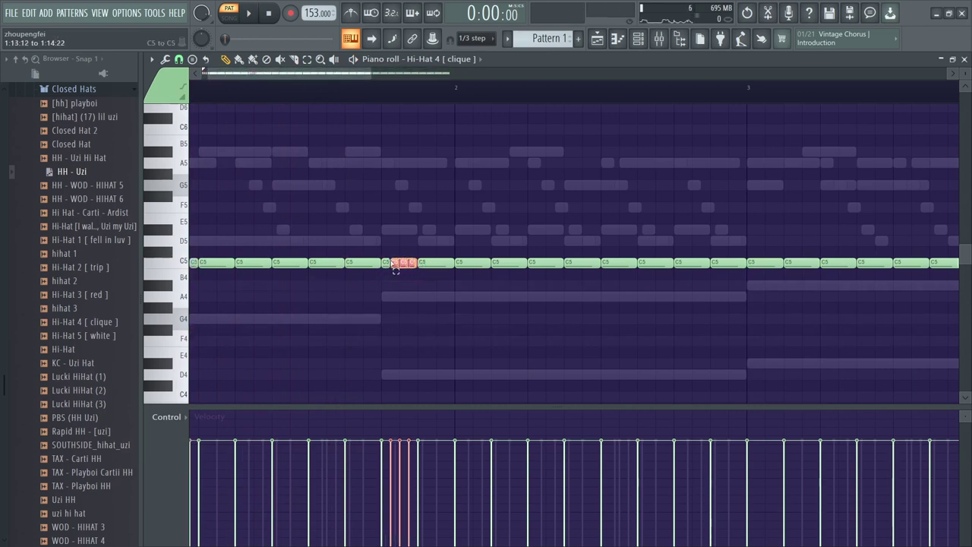
- Lower the late bar 1 roll to E4 with its last hit shifted to the following C5 note, and refill the vacated C5 slot
{"action": "left_click_drag", "start_coordinate": [401, 265], "coordinate": [403, 353]}
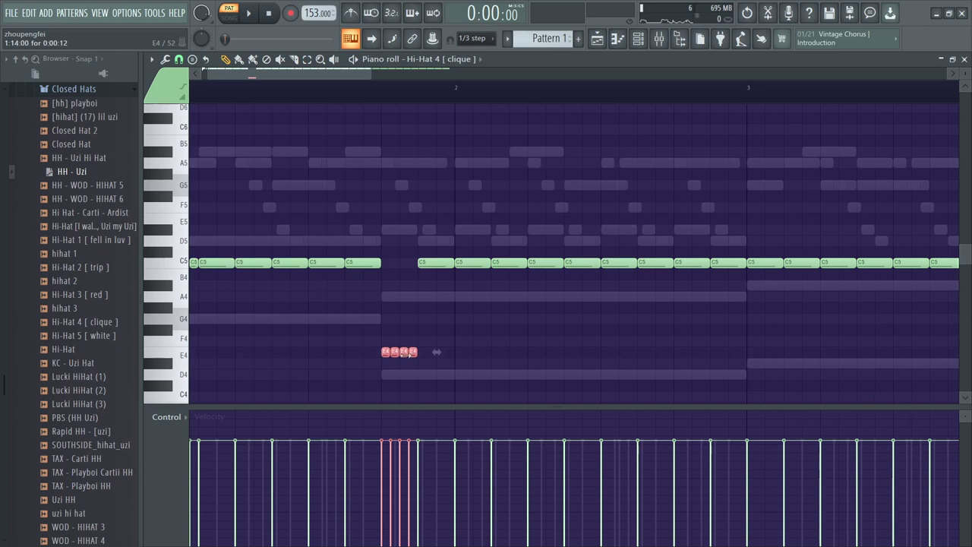
{"action": "left_click", "coordinate": [419, 351]}
{"action": "left_click", "coordinate": [394, 261]}
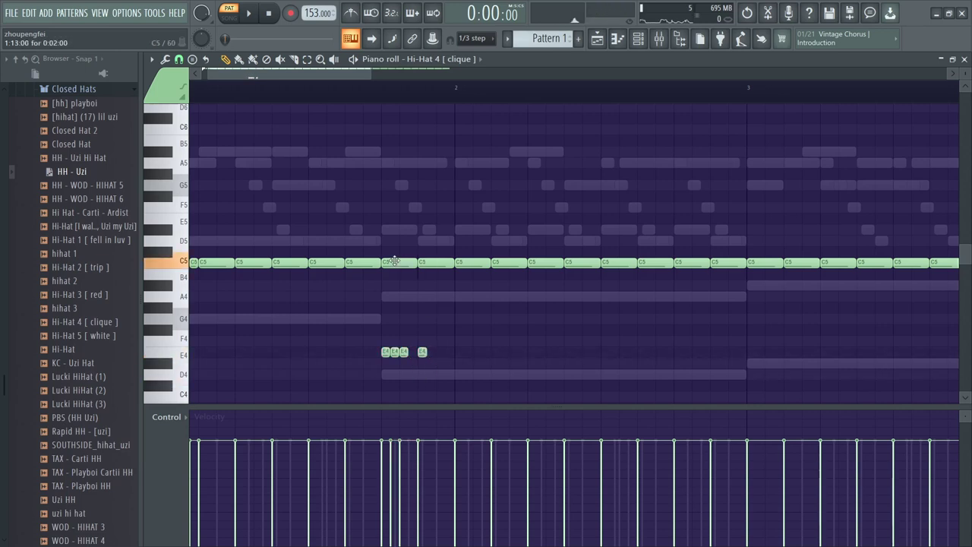
{"action": "scroll", "coordinate": [516, 348], "scroll_direction": "down", "scroll_amount": 1}
{"action": "key", "text": "space"}
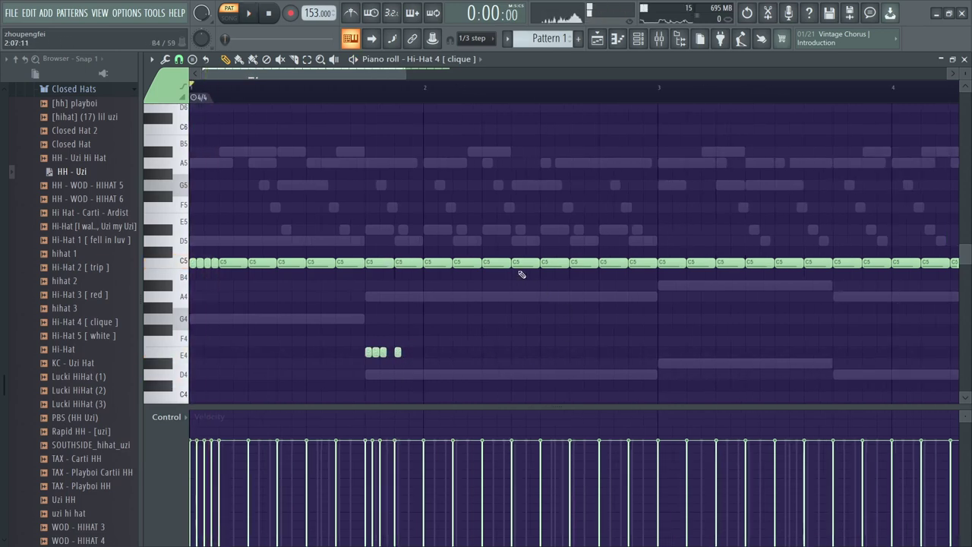
{"action": "key", "text": "space"}
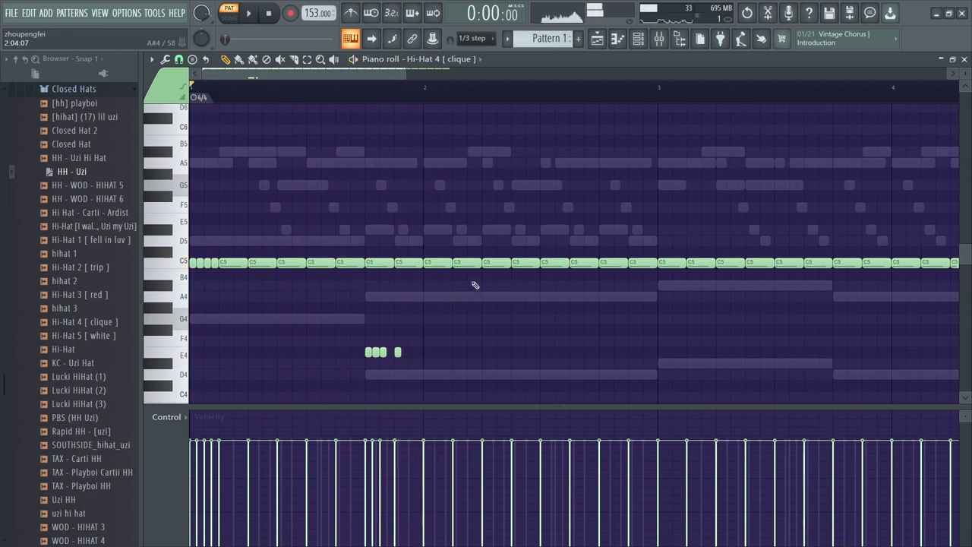
- Chop the second C5 note of bar 2 into eight hits raised to C#5, and refill the C5 note beneath them
{"action": "key", "text": "ctrl+u"}
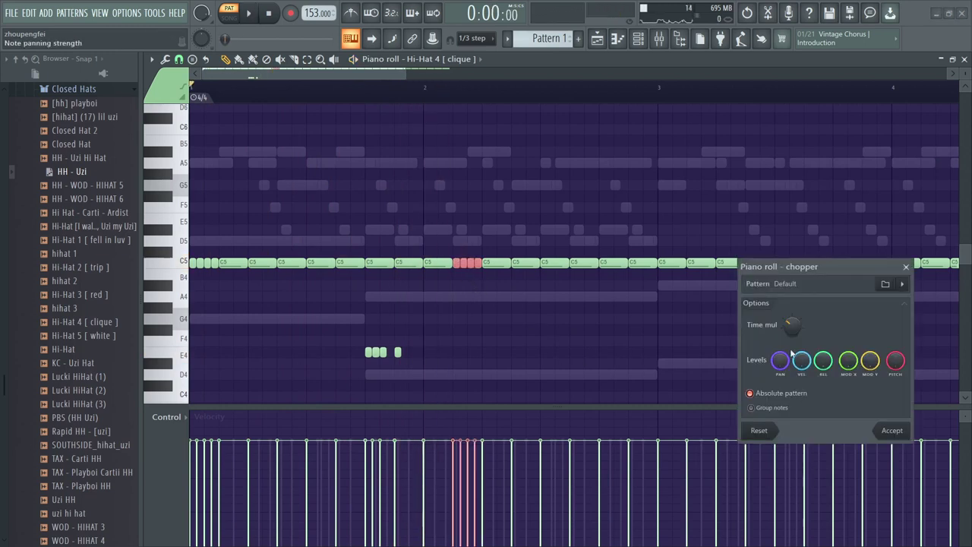
{"action": "left_click", "coordinate": [893, 430]}
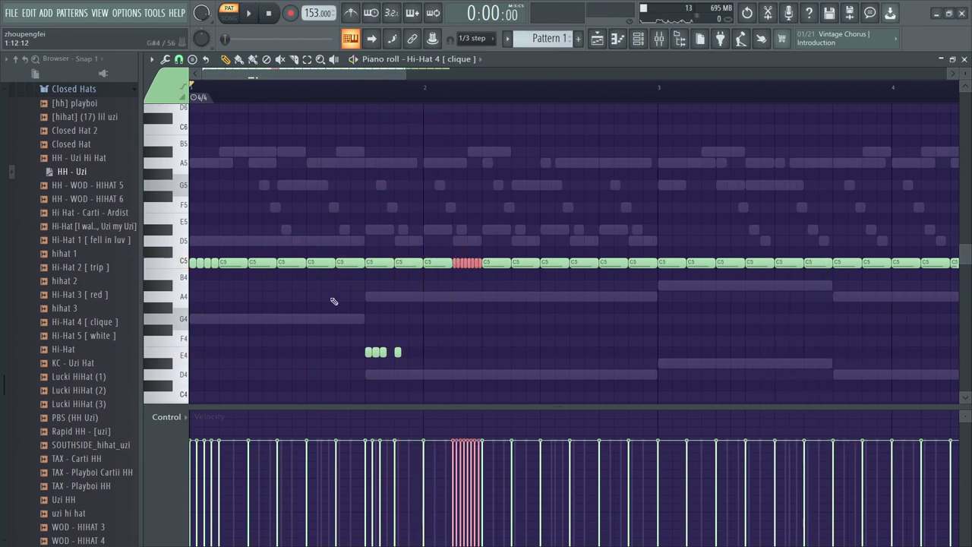
{"action": "left_click_drag", "start_coordinate": [463, 258], "coordinate": [464, 251]}
{"action": "left_click", "coordinate": [456, 285]}
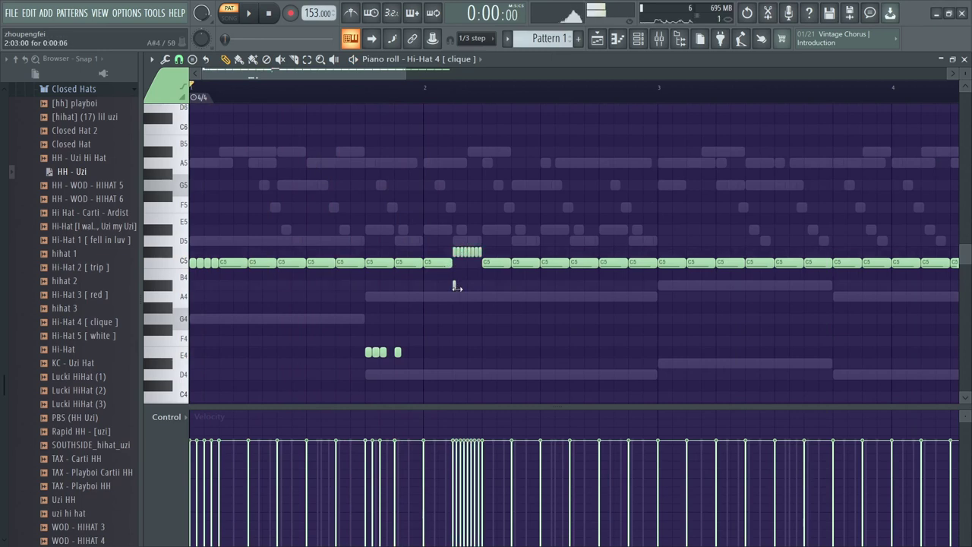
{"action": "left_click", "coordinate": [448, 263]}
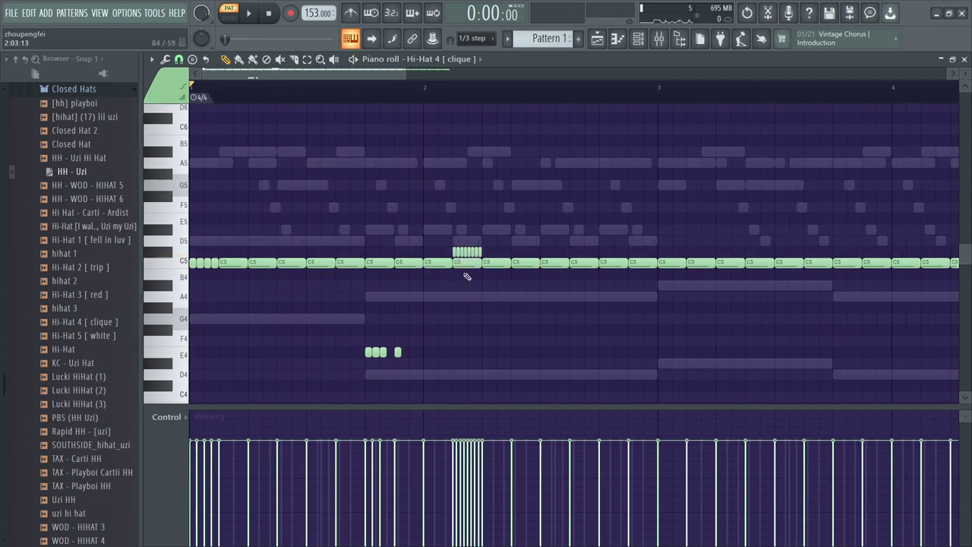
{"action": "key", "text": "space"}
{"action": "scroll", "coordinate": [600, 328], "scroll_direction": "down", "scroll_amount": 2}
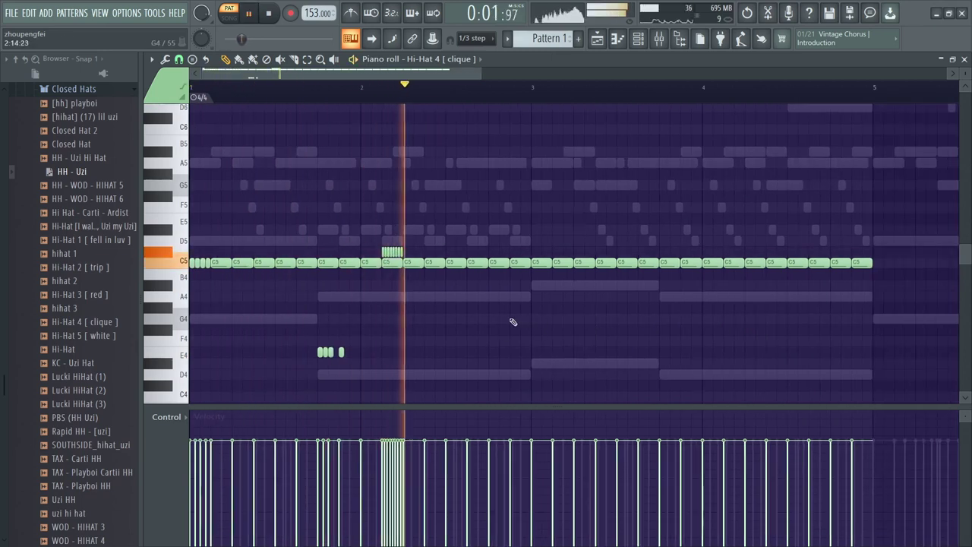
{"action": "key", "text": "space"}
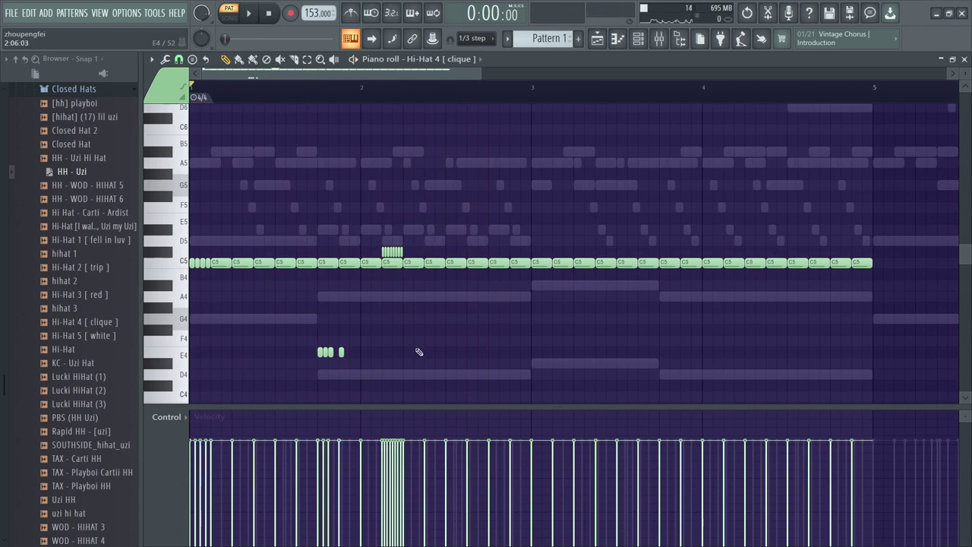
- Copy the E4 hi-hat roll to A#4 near the end of bar 2
{"action": "left_click_drag", "start_coordinate": [410, 349], "coordinate": [493, 276]}
{"action": "key", "text": "space"}
{"action": "left_click", "coordinate": [521, 370], "text": "ctrl"}
- Replace the hi-hat notes in bars 3 and 4 with a duplicate of the first two bars
{"action": "scroll", "coordinate": [759, 301], "scroll_direction": "down", "scroll_amount": 2}
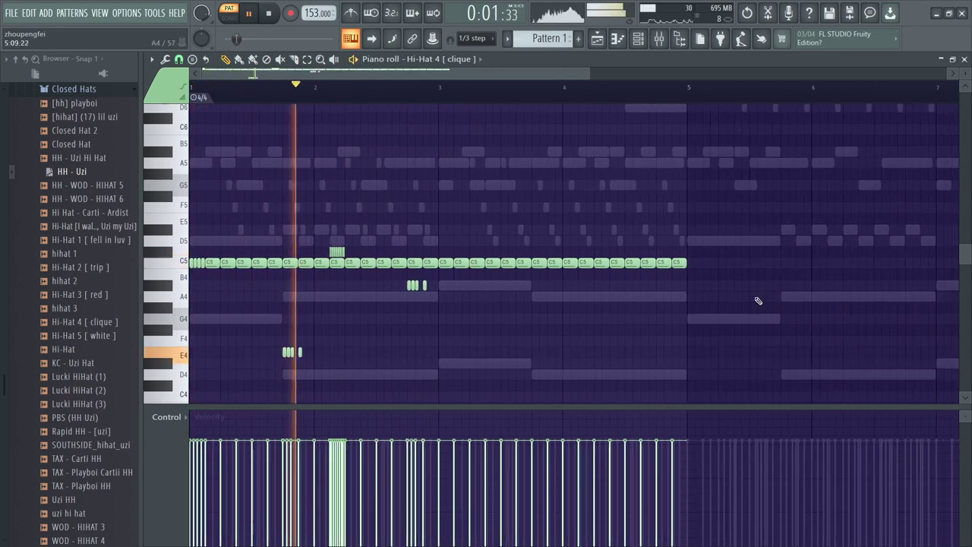
{"action": "left_click_drag", "start_coordinate": [714, 275], "coordinate": [440, 282]}
{"action": "key", "text": "Delete"}
{"action": "key", "text": "ctrl+b"}
{"action": "key", "text": "space"}
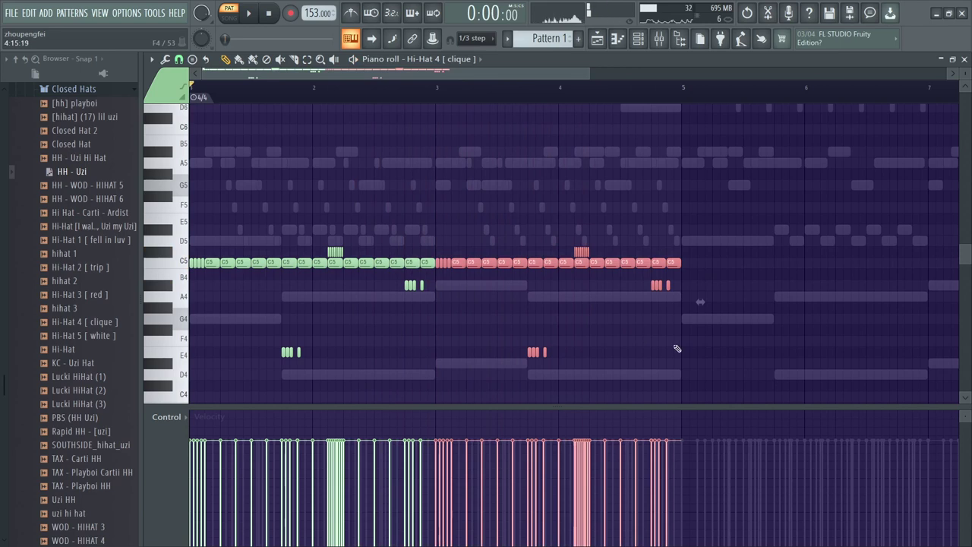
- Using 1/3 step snapping, replace the A#4 roll late in bar 4 with two separated pairs of short hits and play it
{"action": "left_click", "coordinate": [683, 348]}
{"action": "left_click", "coordinate": [181, 60]}
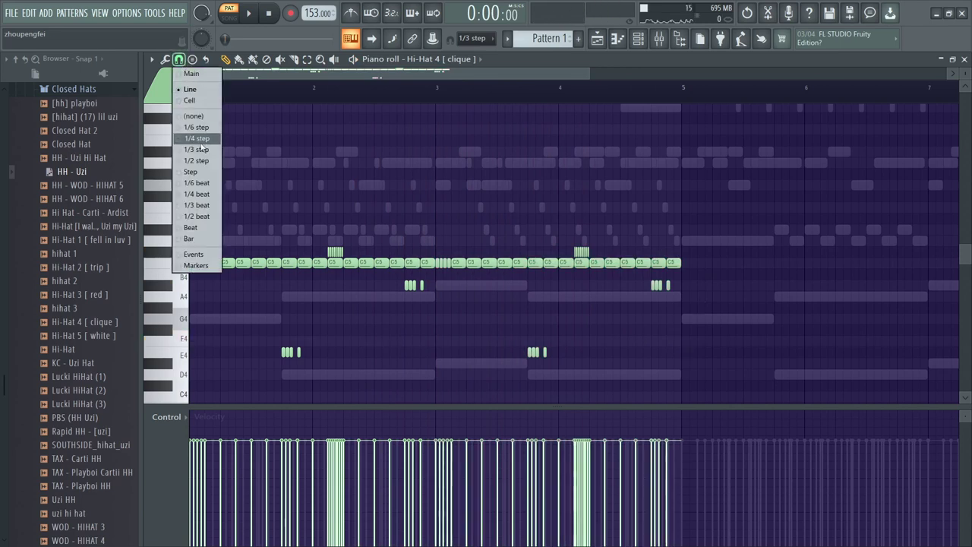
{"action": "left_click", "coordinate": [197, 149]}
{"action": "scroll", "coordinate": [545, 302], "scroll_direction": "up", "scroll_amount": 3}
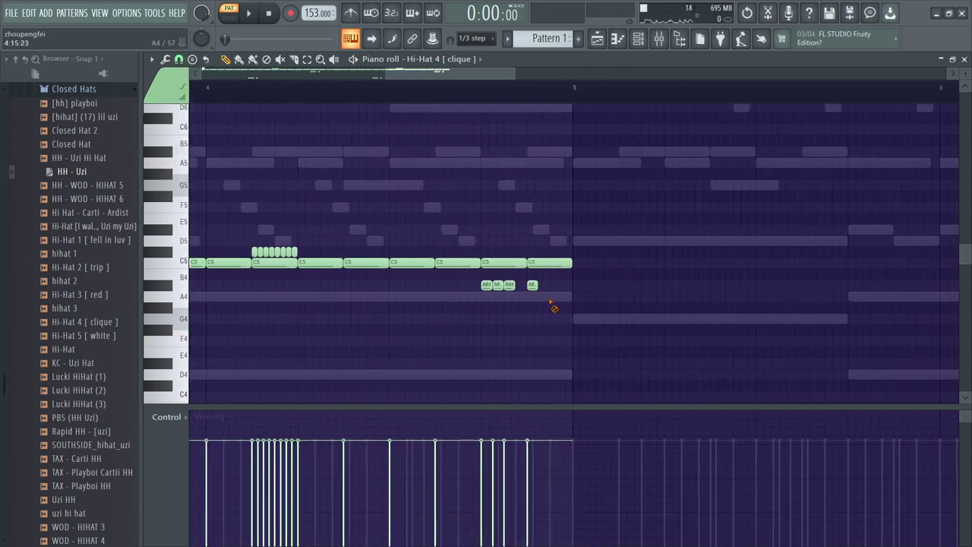
{"action": "scroll", "coordinate": [490, 284], "scroll_direction": "up", "scroll_amount": 2}
{"action": "left_click", "coordinate": [461, 284]}
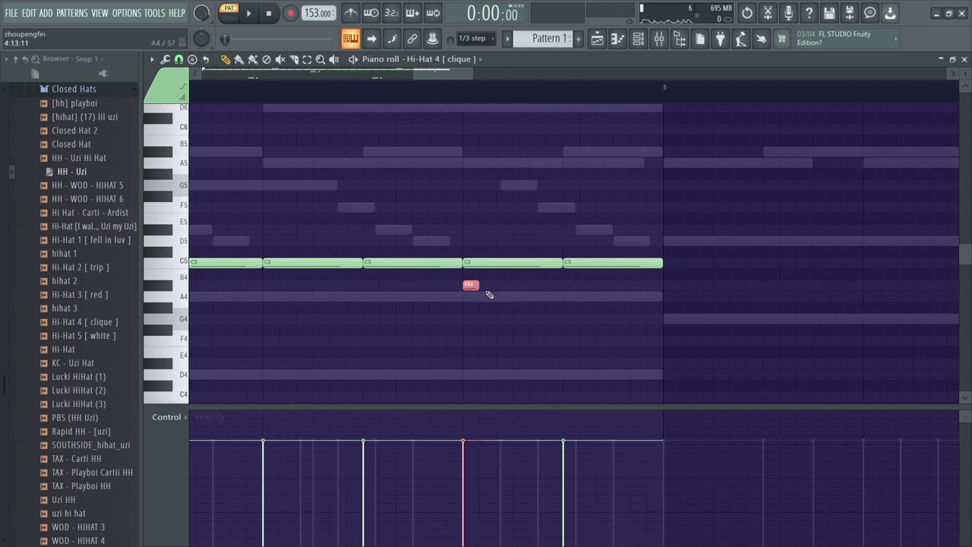
{"action": "left_click", "coordinate": [489, 285]}
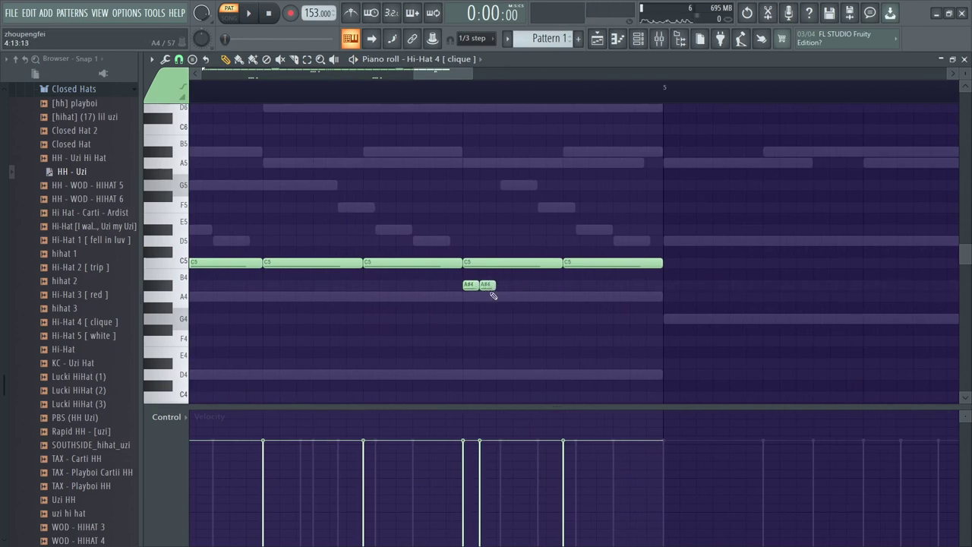
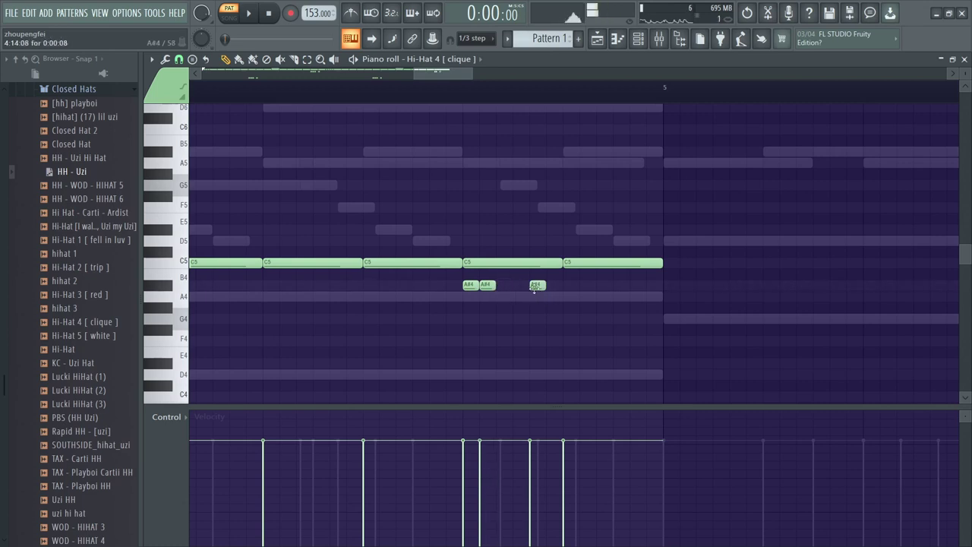
{"action": "key", "text": "space"}
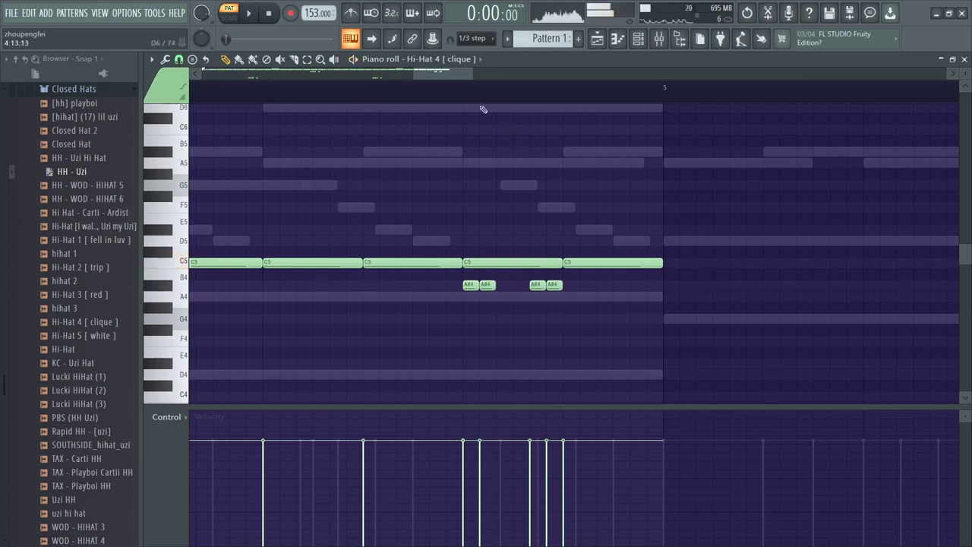
- Change the second pair of the bar 4 A#4 roll into three consecutive hits ending with the C5 note above, and play it
{"action": "right_click", "coordinate": [537, 285]}
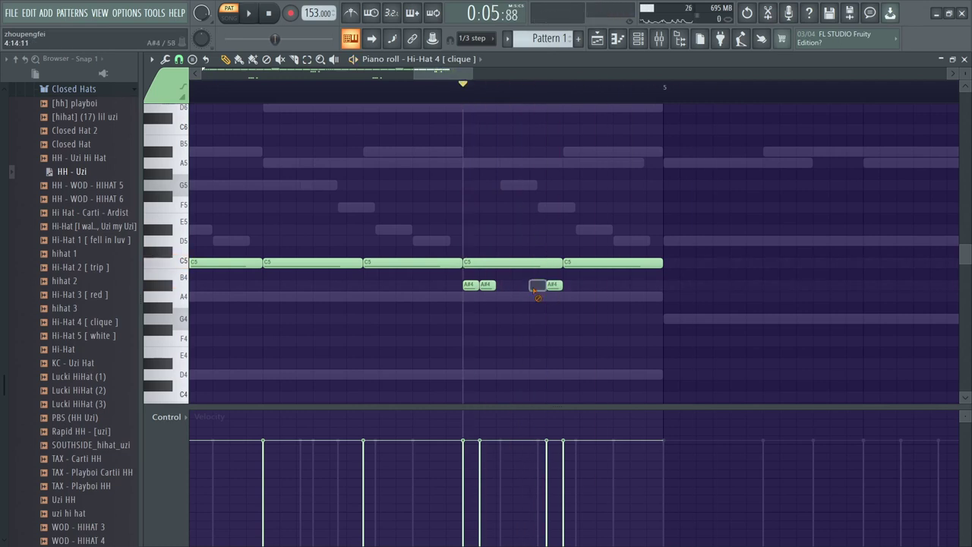
{"action": "right_click", "coordinate": [553, 285]}
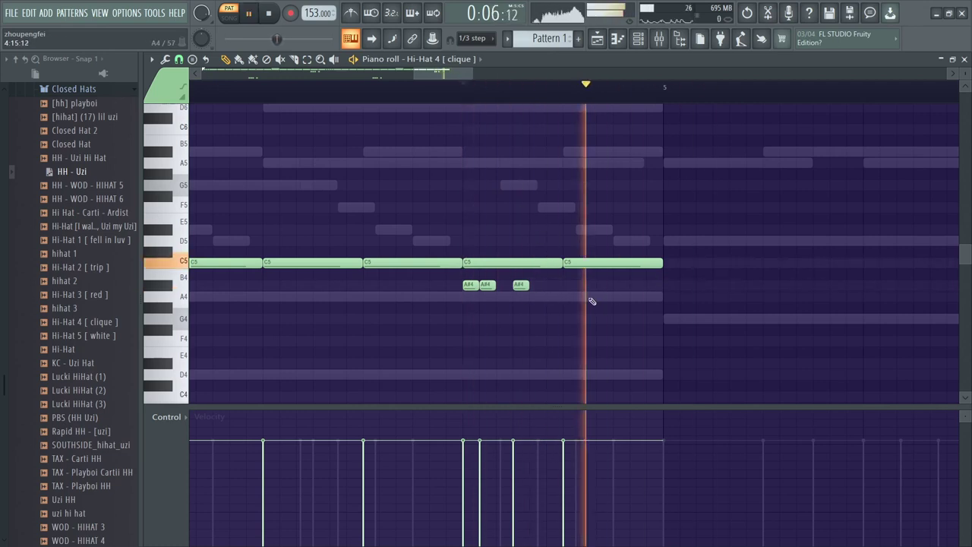
{"action": "right_click", "coordinate": [556, 288]}
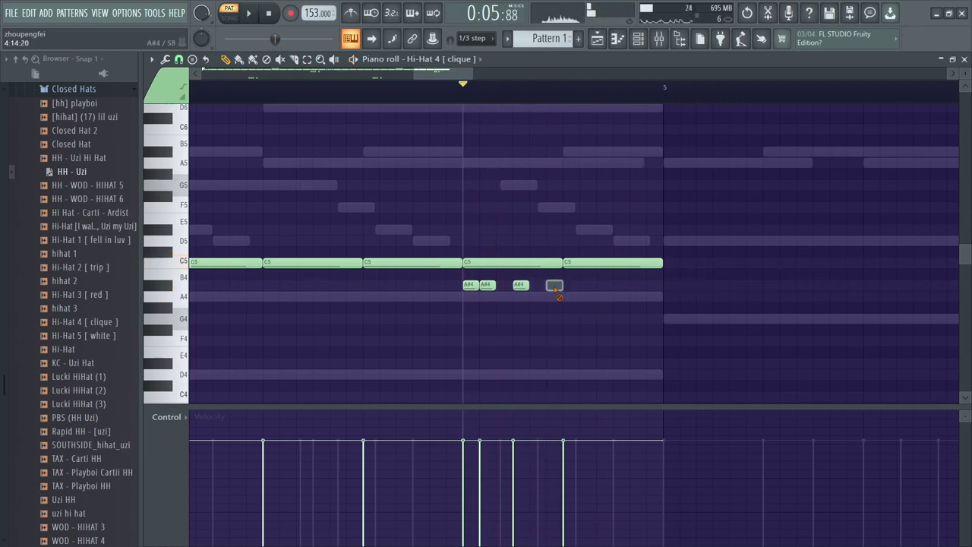
{"action": "left_click", "coordinate": [537, 287]}
{"action": "left_click", "coordinate": [553, 284]}
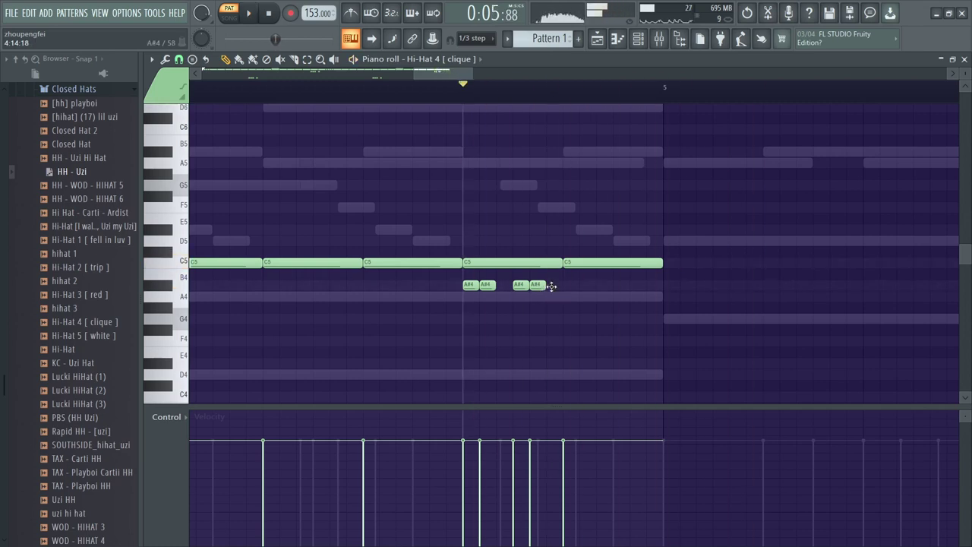
{"action": "key", "text": "space"}
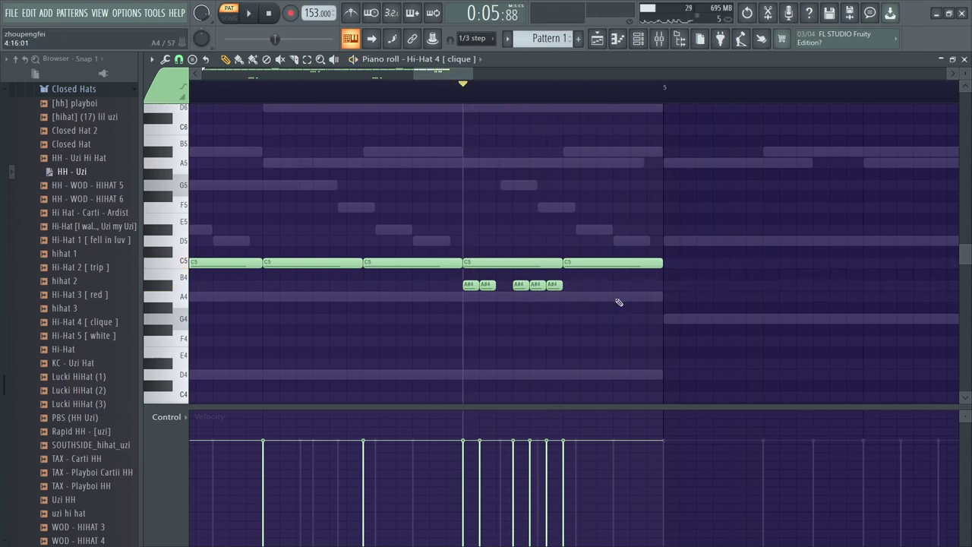
- Try three short A4 hits at the very end of bar 4, and remove them after playback
{"action": "left_click", "coordinate": [617, 297]}
{"action": "left_click", "coordinate": [650, 297]}
{"action": "left_click", "coordinate": [634, 297]}
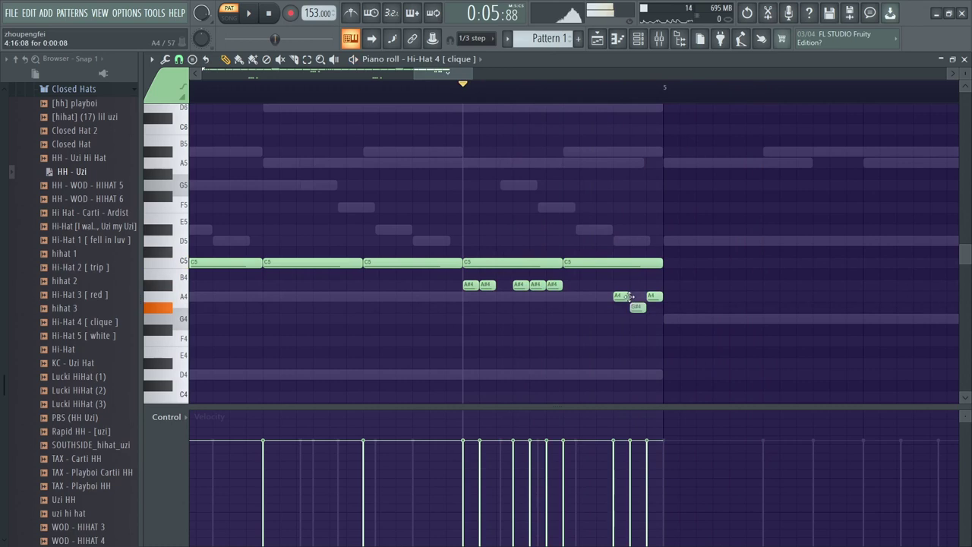
{"action": "key", "text": "space"}
{"action": "left_click_drag", "start_coordinate": [673, 306], "coordinate": [618, 294]}
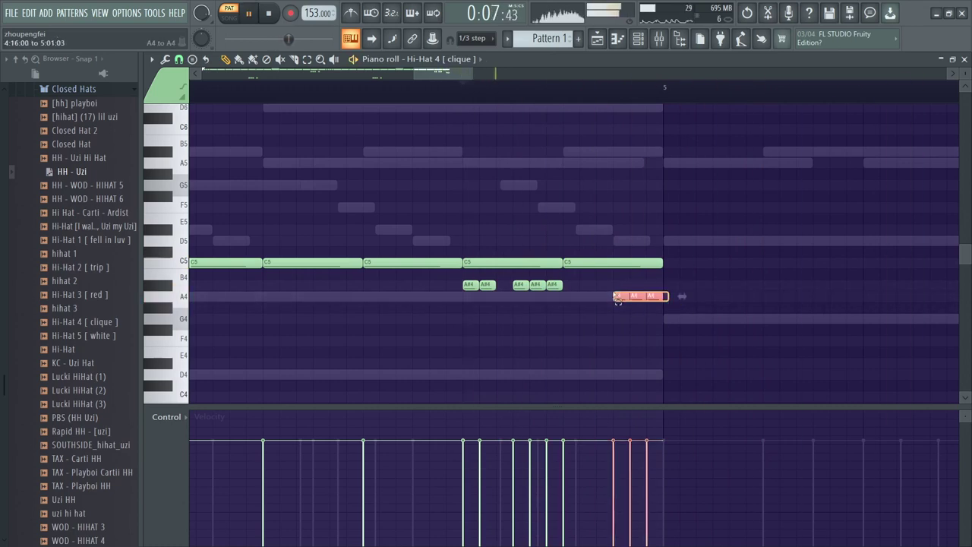
{"action": "key", "text": "space"}
{"action": "key", "text": "space"}
{"action": "right_click", "coordinate": [654, 297]}
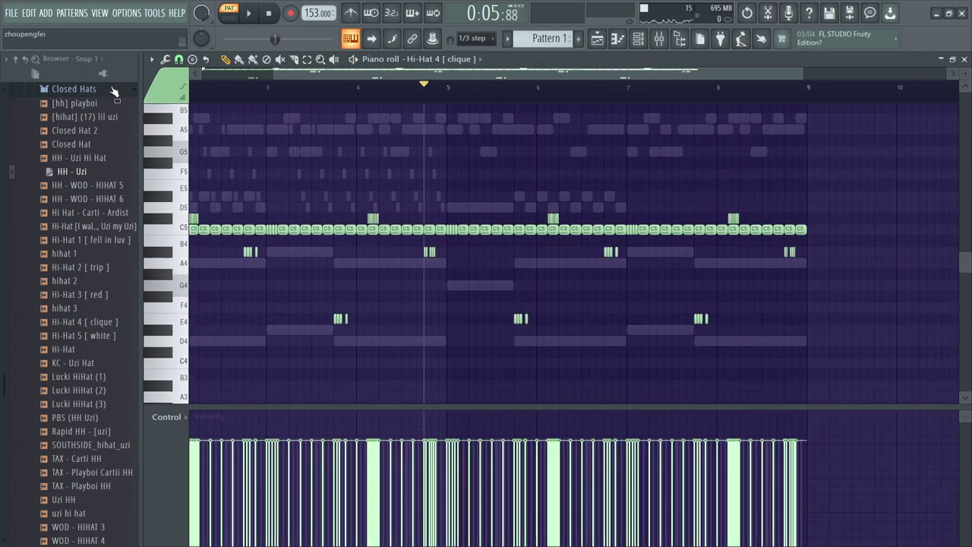
- Leave the current Closed Hats folder and open the Closed Hats folder of The Lunch77 B..sin Drumkit
{"action": "left_click", "coordinate": [113, 91]}
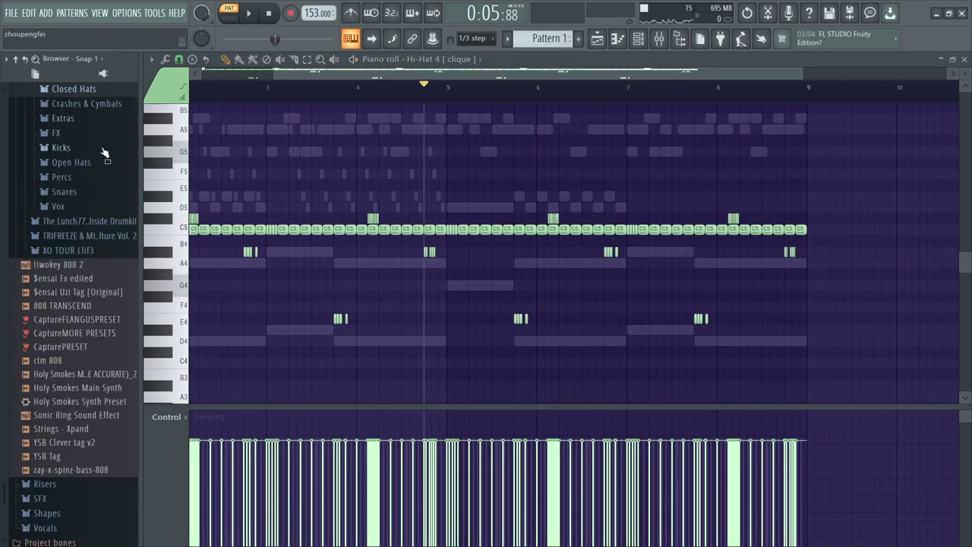
{"action": "scroll", "coordinate": [87, 148], "scroll_direction": "up", "scroll_amount": 3}
{"action": "left_click", "coordinate": [106, 121]}
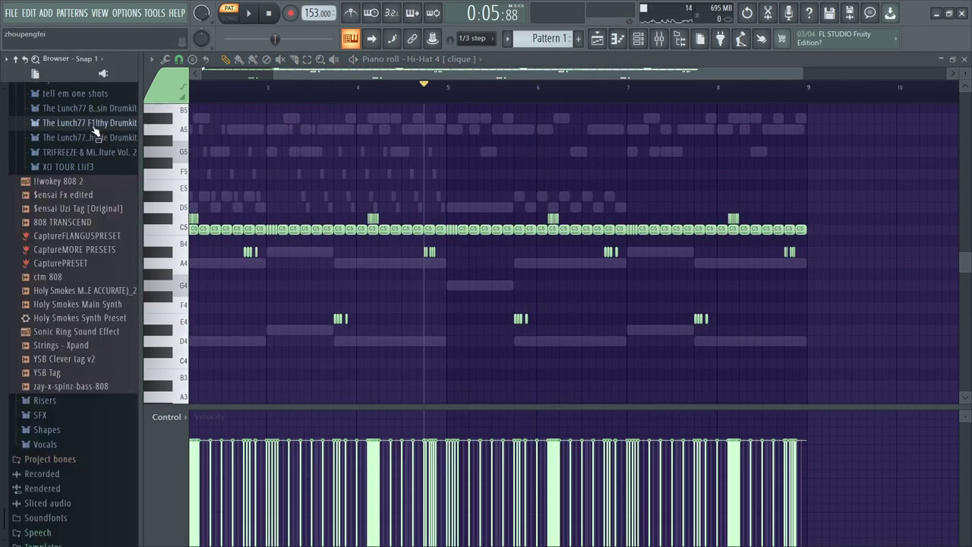
{"action": "left_click", "coordinate": [100, 107]}
{"action": "left_click", "coordinate": [97, 154]}
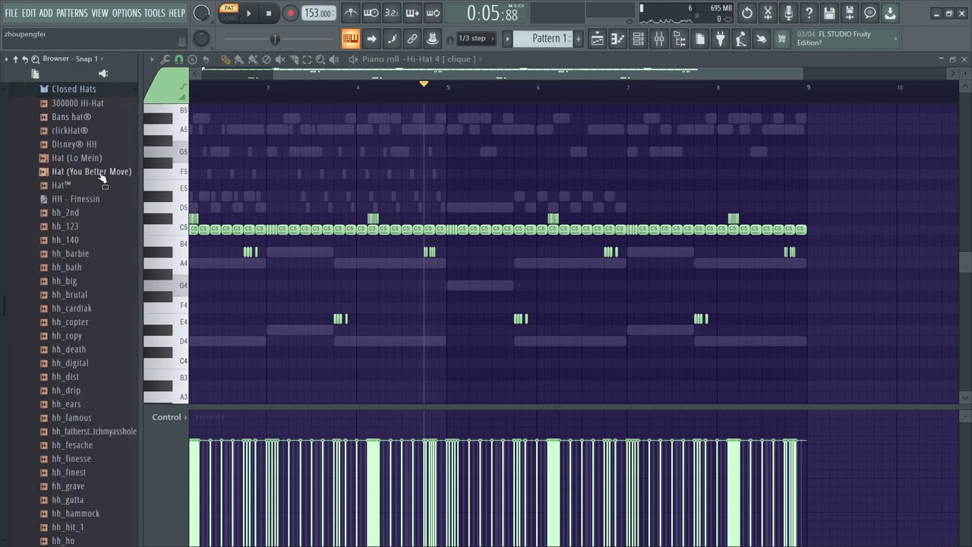
- Audition closed hat samples from Hat (You Better Move) to hh_big, with the Channel rack open
{"action": "left_click", "coordinate": [91, 170]}
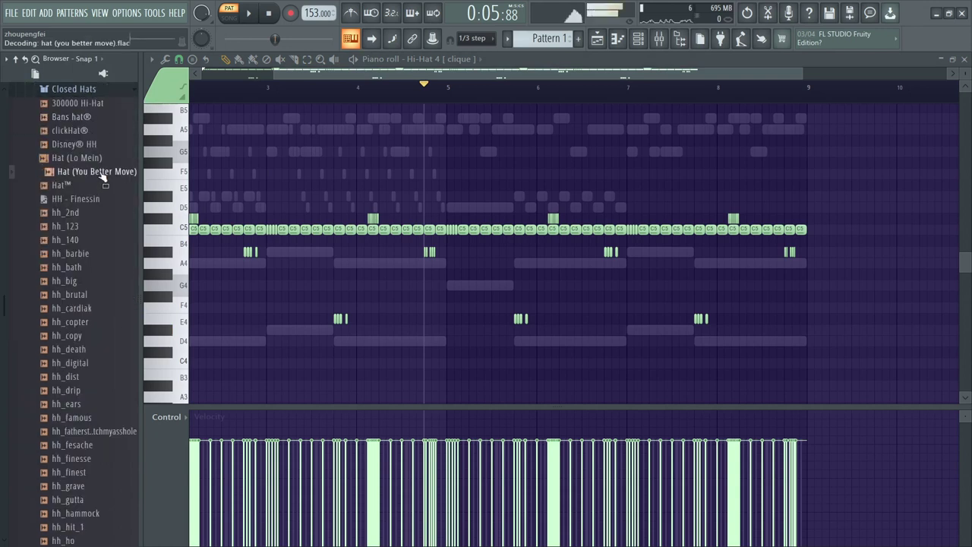
{"action": "left_click", "coordinate": [645, 39]}
{"action": "left_click", "coordinate": [83, 242]}
{"action": "left_click", "coordinate": [85, 255]}
{"action": "left_click", "coordinate": [87, 268]}
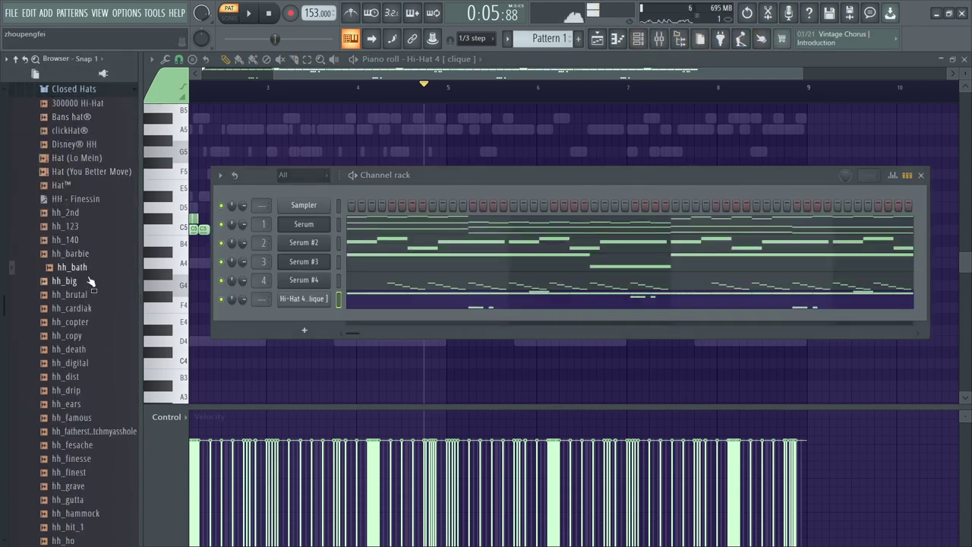
{"action": "left_click", "coordinate": [89, 281]}
{"action": "left_click", "coordinate": [94, 293]}
{"action": "left_click", "coordinate": [96, 285]}
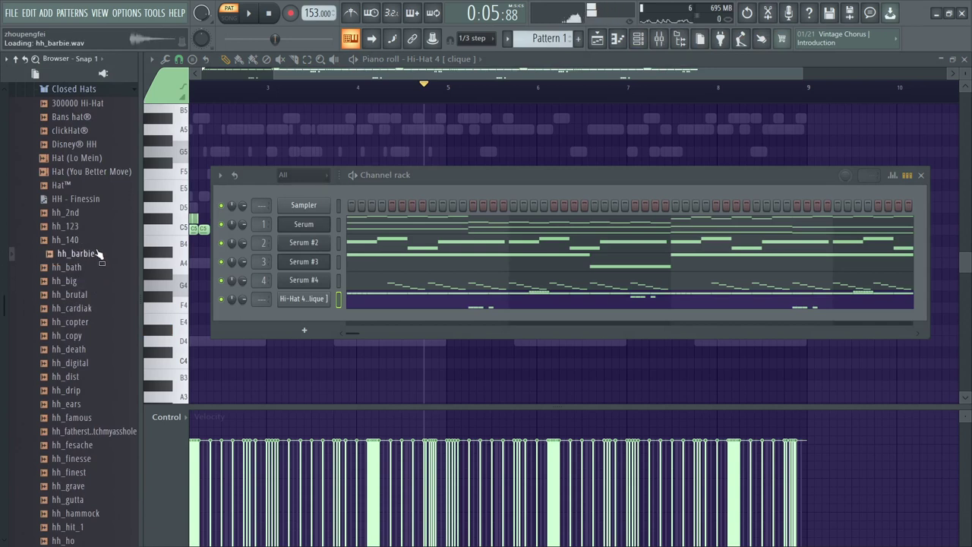
{"action": "left_click", "coordinate": [103, 281]}
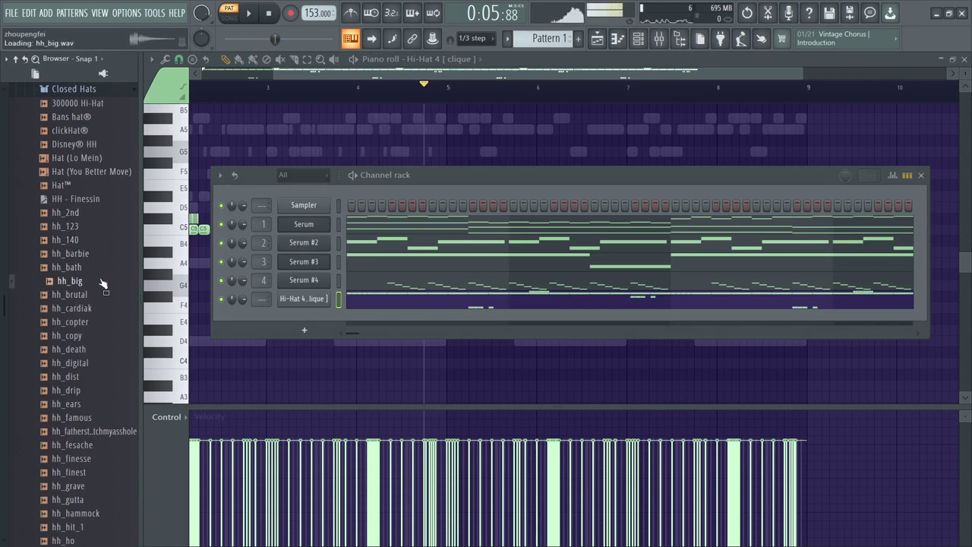
- Audition more closed hats, replace the Hi-Hat 4 [ clique ] sample with hh_dist, and play the pattern
{"action": "left_click", "coordinate": [104, 296]}
{"action": "left_click", "coordinate": [104, 324]}
{"action": "left_click", "coordinate": [102, 352]}
{"action": "left_click", "coordinate": [101, 378]}
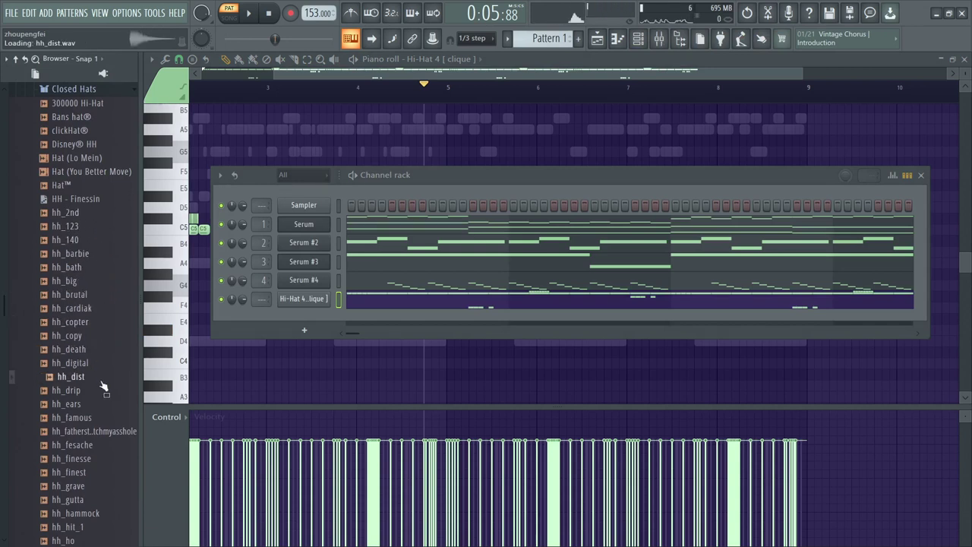
{"action": "key", "text": "space"}
- Browse the Claps folder of The Lunch77 B..sin Drumkit and the folders of The Lunch77 F1lthy Drumkit during playback
{"action": "scroll", "coordinate": [81, 230], "scroll_direction": "up", "scroll_amount": 3}
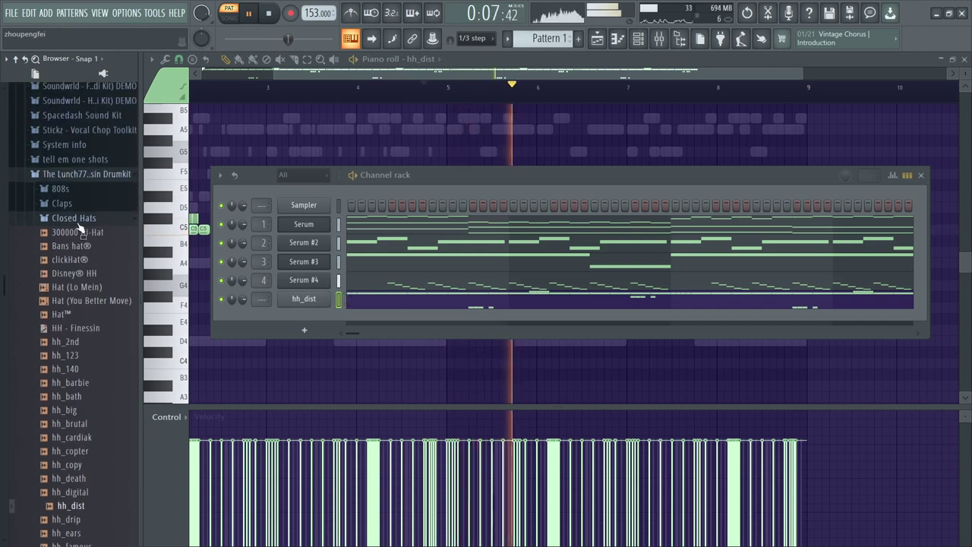
{"action": "left_click", "coordinate": [78, 220]}
{"action": "left_click", "coordinate": [87, 204]}
{"action": "scroll", "coordinate": [97, 242], "scroll_direction": "up", "scroll_amount": 4}
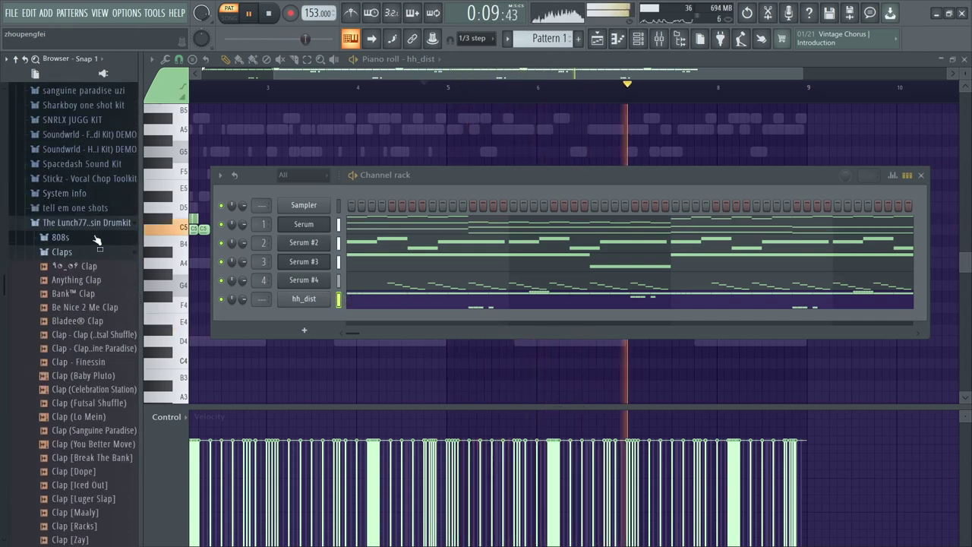
{"action": "left_click", "coordinate": [96, 226]}
{"action": "left_click", "coordinate": [98, 239]}
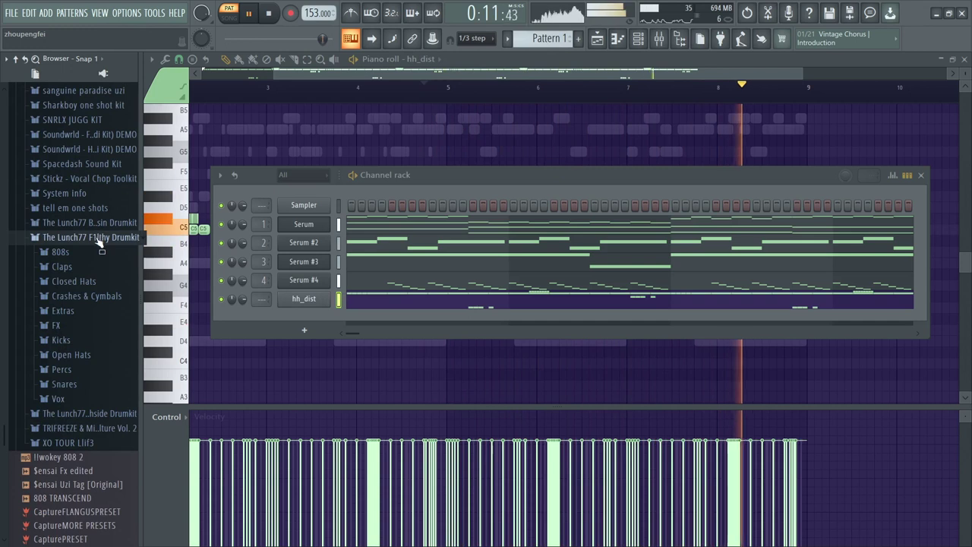
{"action": "left_click", "coordinate": [98, 239]}
{"action": "left_click", "coordinate": [90, 222]}
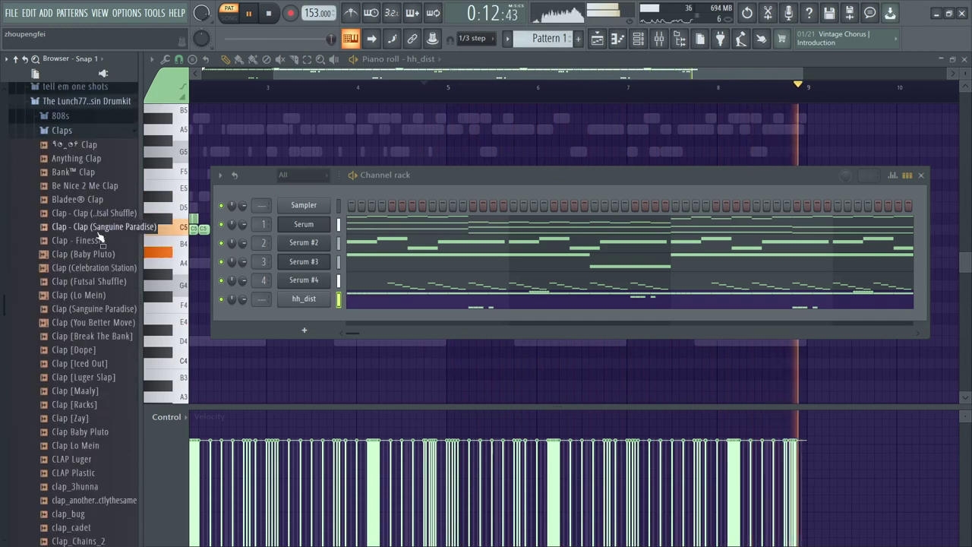
- Open the Claps folder of The Lunch77 F1lthy Drumkit and stop playback
{"action": "left_click", "coordinate": [103, 101]}
{"action": "left_click", "coordinate": [103, 101]}
{"action": "left_click", "coordinate": [104, 101]}
{"action": "left_click", "coordinate": [103, 115]}
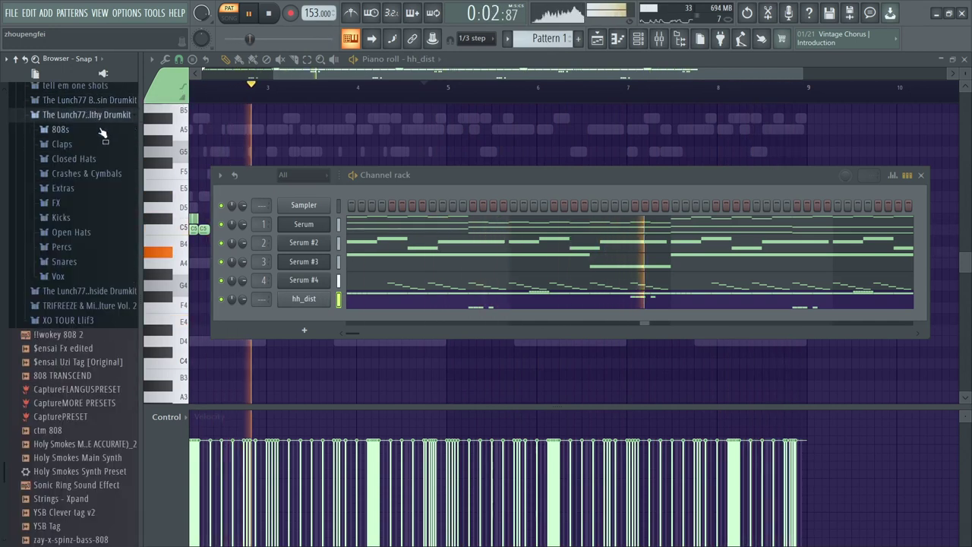
{"action": "key", "text": "space"}
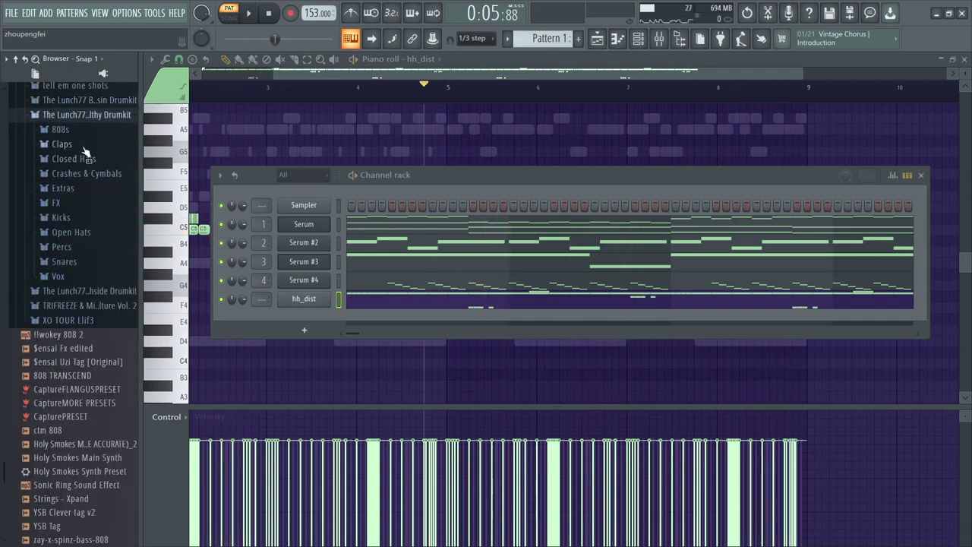
{"action": "left_click", "coordinate": [84, 145]}
- Audition several claps and add Clap - WOD - CLAP as a new channel below hh_dist
{"action": "left_click", "coordinate": [90, 156]}
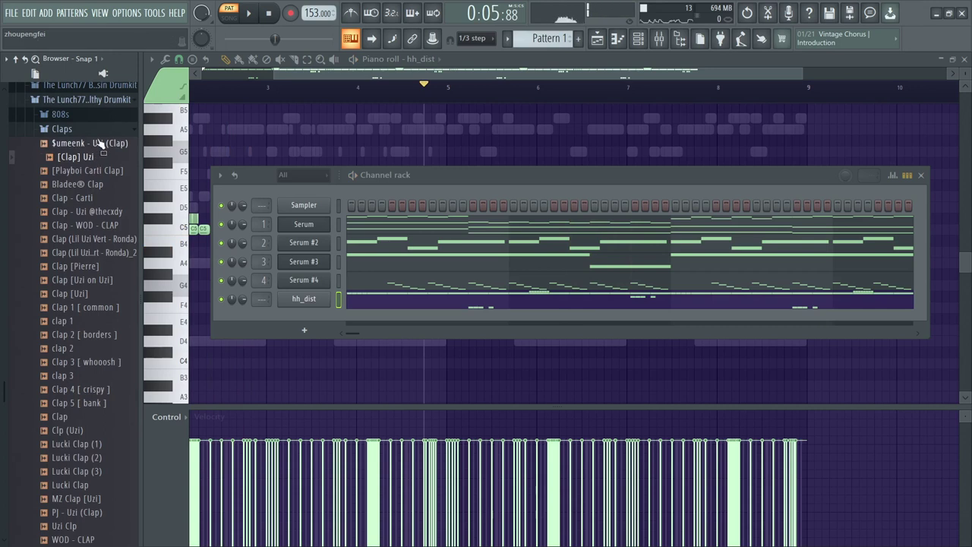
{"action": "left_click_drag", "start_coordinate": [101, 145], "coordinate": [92, 343]}
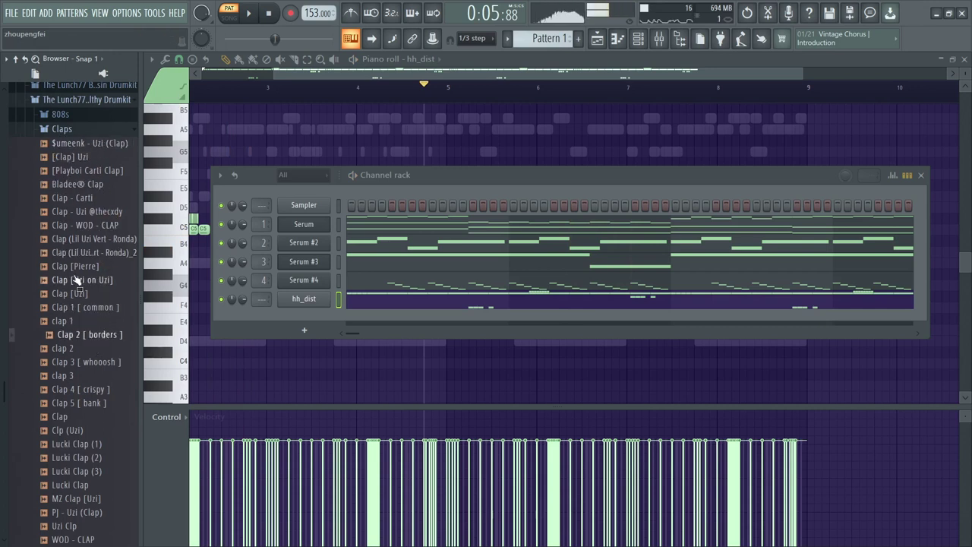
{"action": "left_click_drag", "start_coordinate": [78, 281], "coordinate": [65, 227]}
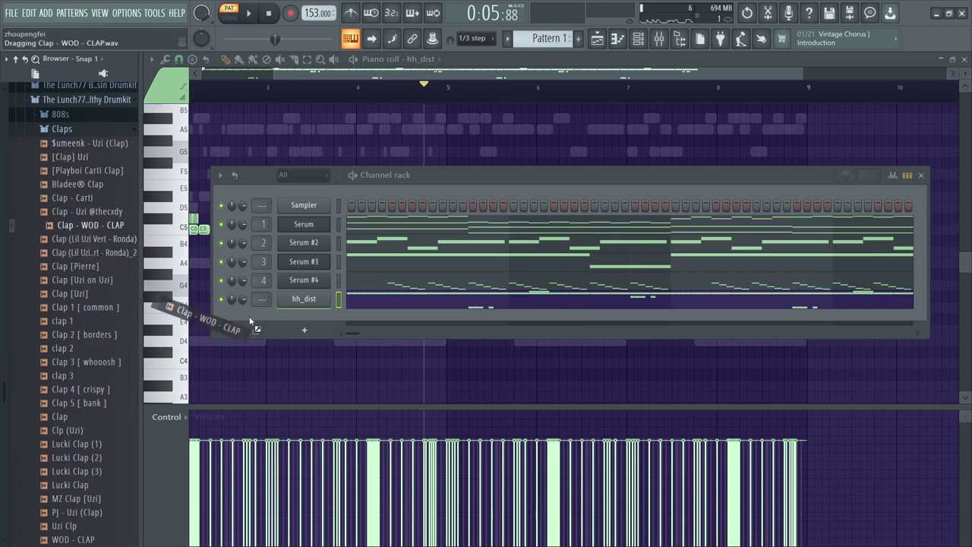
{"action": "left_click_drag", "start_coordinate": [249, 316], "coordinate": [295, 317]}
- Audition further claps, load Clap 4 [ crispy ] as the clap sound, and show its channel in the piano roll
{"action": "left_click", "coordinate": [67, 432]}
{"action": "left_click", "coordinate": [89, 447]}
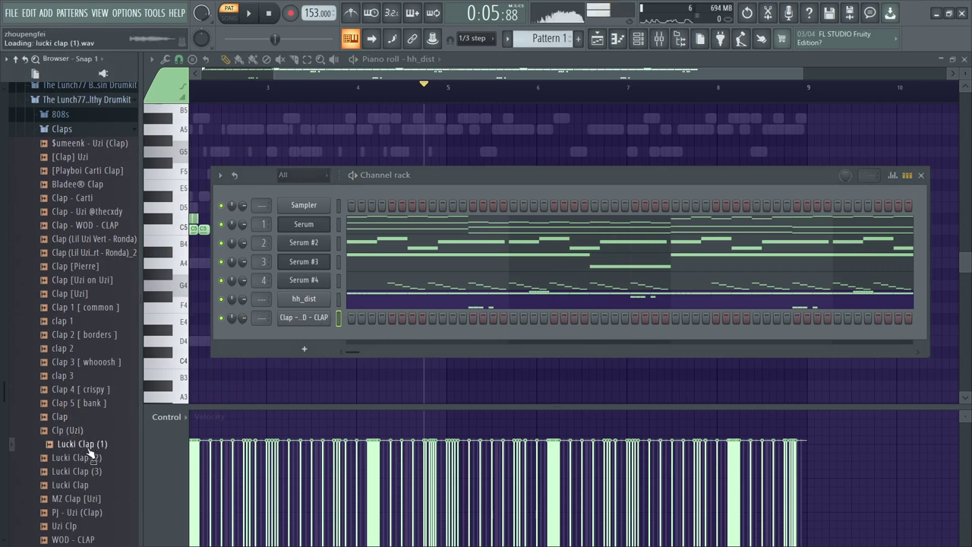
{"action": "left_click_drag", "start_coordinate": [89, 454], "coordinate": [86, 391]}
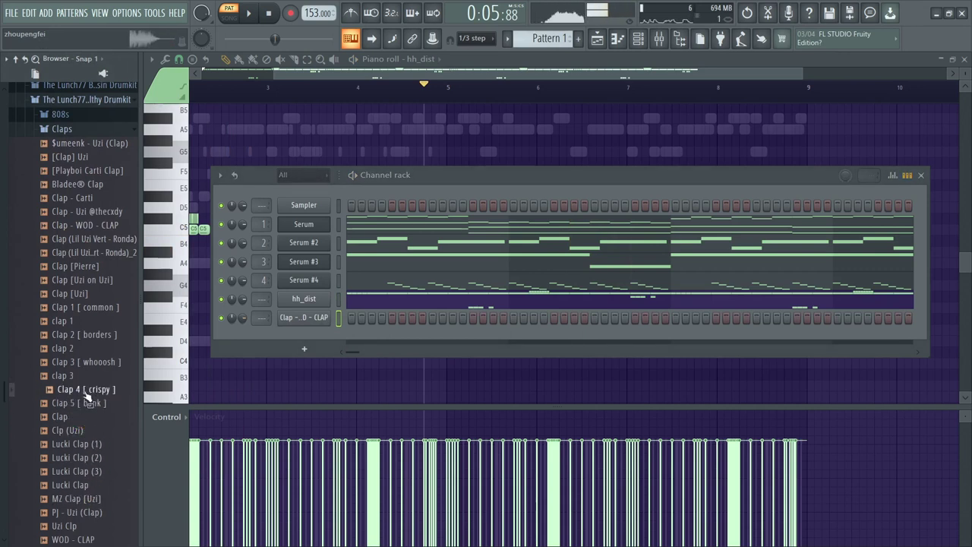
{"action": "middle_click", "coordinate": [87, 396]}
{"action": "left_click", "coordinate": [439, 61]}
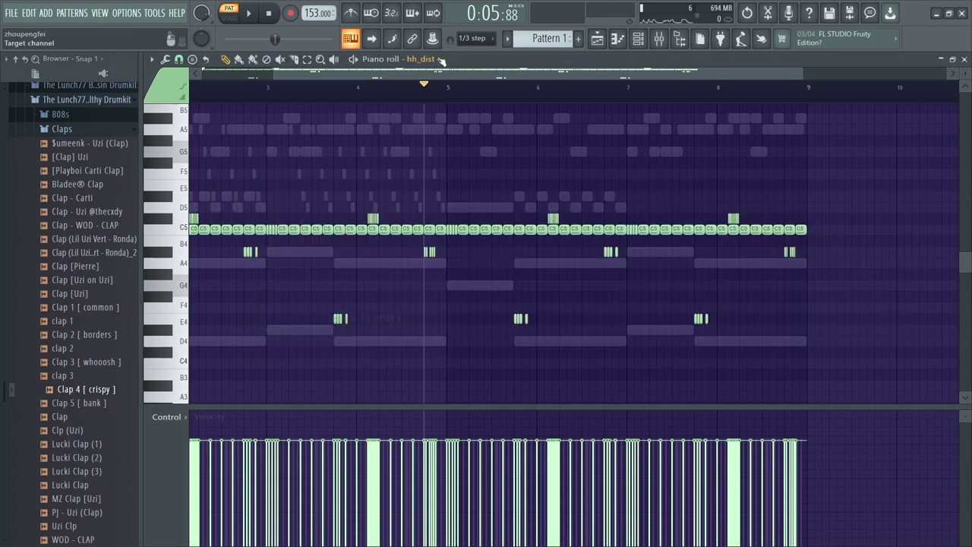
{"action": "left_click", "coordinate": [433, 151]}
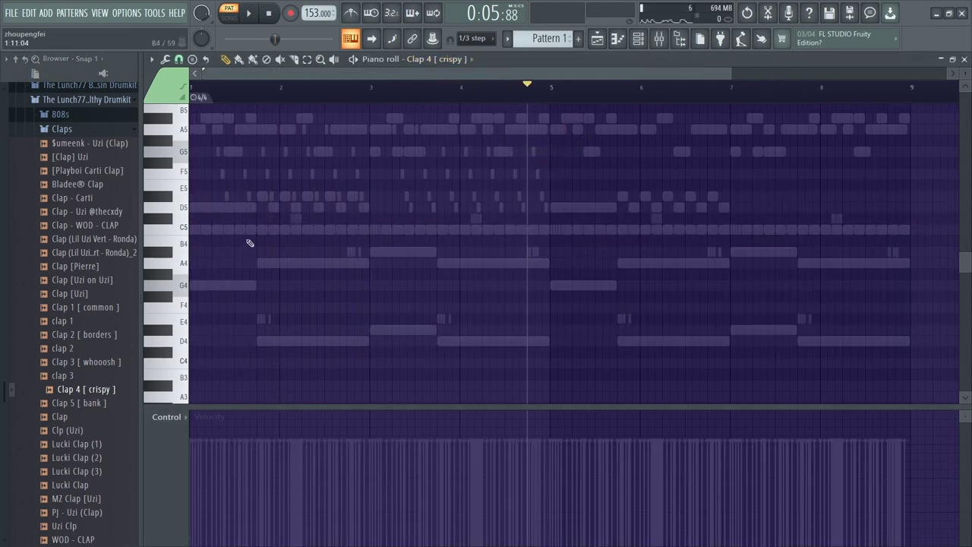
- Place a Clap 4 [ crispy ] note on C5 near the middle of bar 1
{"action": "left_click", "coordinate": [237, 232]}
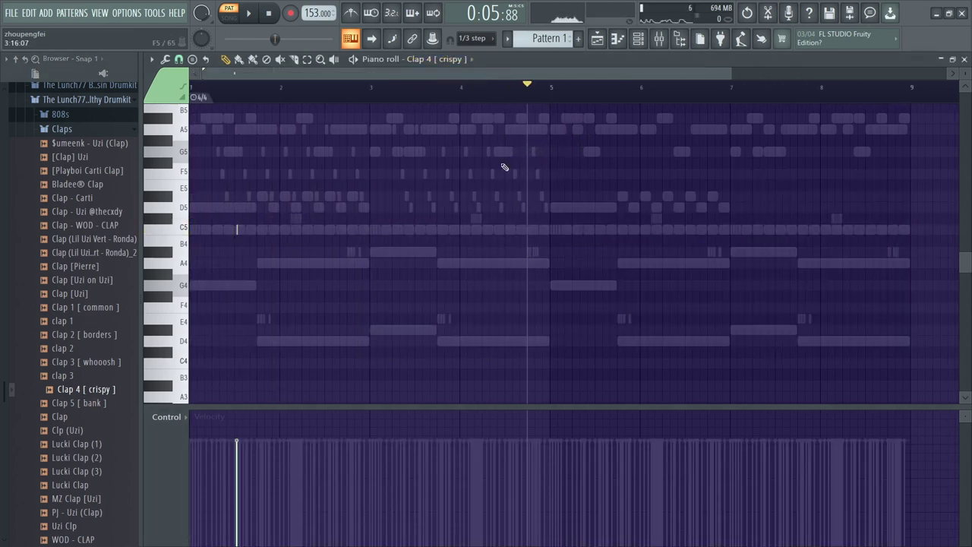
- Switch to the Online-Stopwatch page in the browser, set and start a 5-minute countdown, and return to FL Studio
{"action": "left_click", "coordinate": [937, 14]}
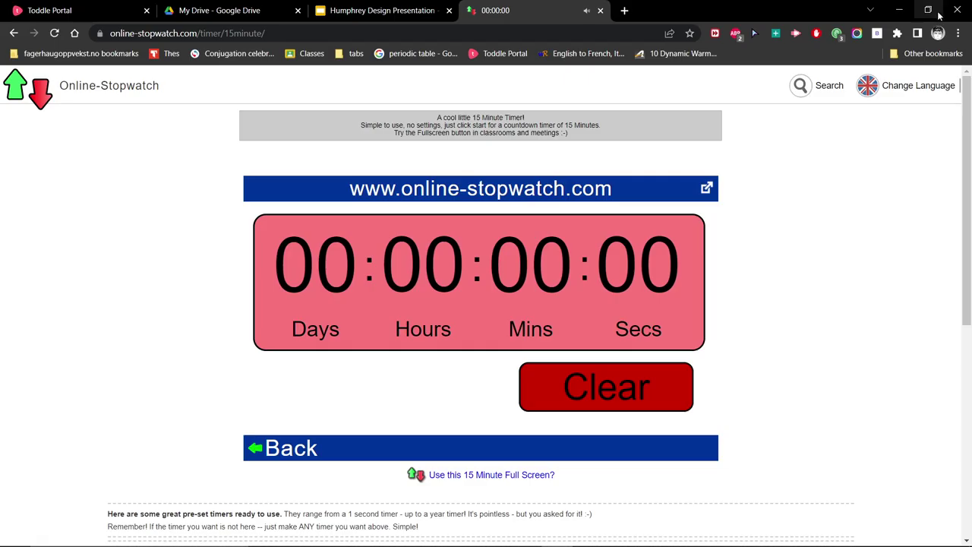
{"action": "left_click", "coordinate": [571, 385]}
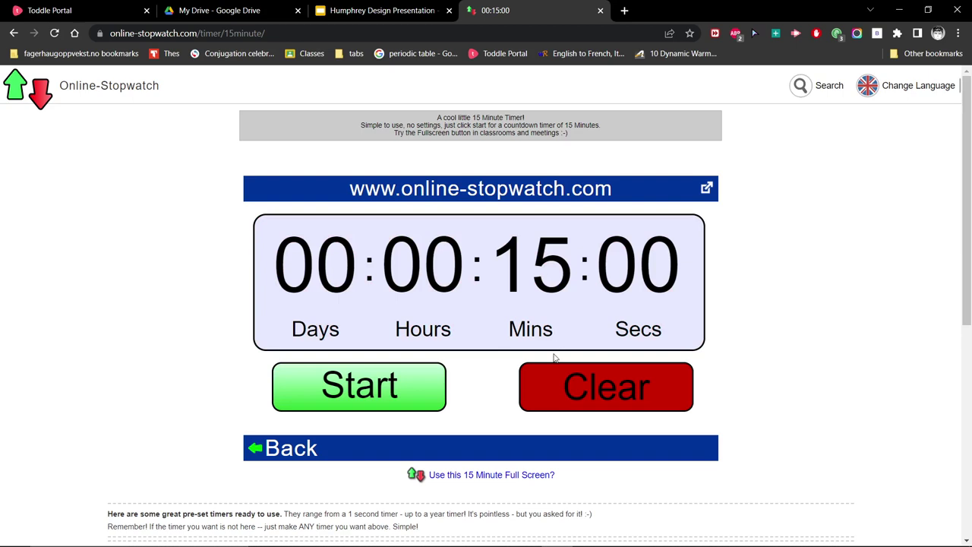
{"action": "left_click", "coordinate": [273, 449]}
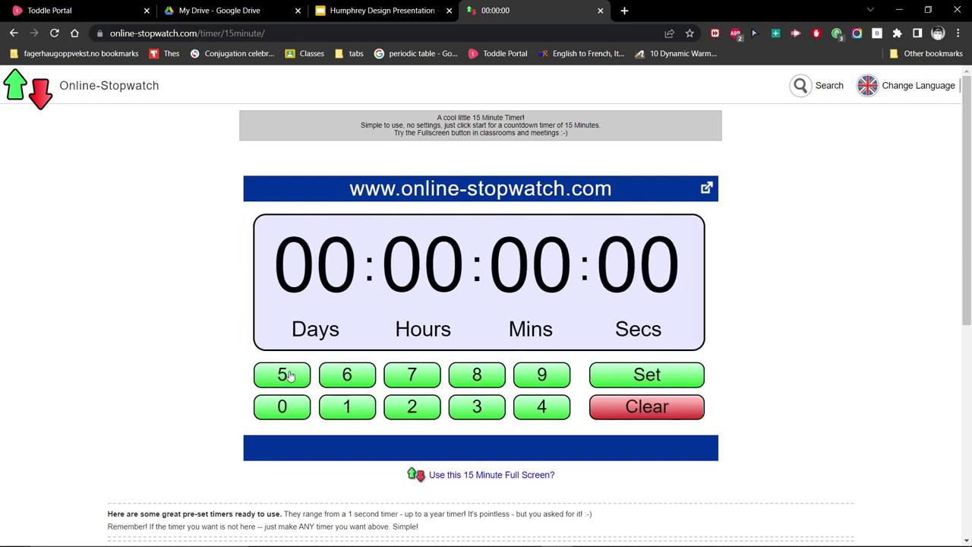
{"action": "left_click", "coordinate": [303, 410]}
{"action": "left_click", "coordinate": [300, 414]}
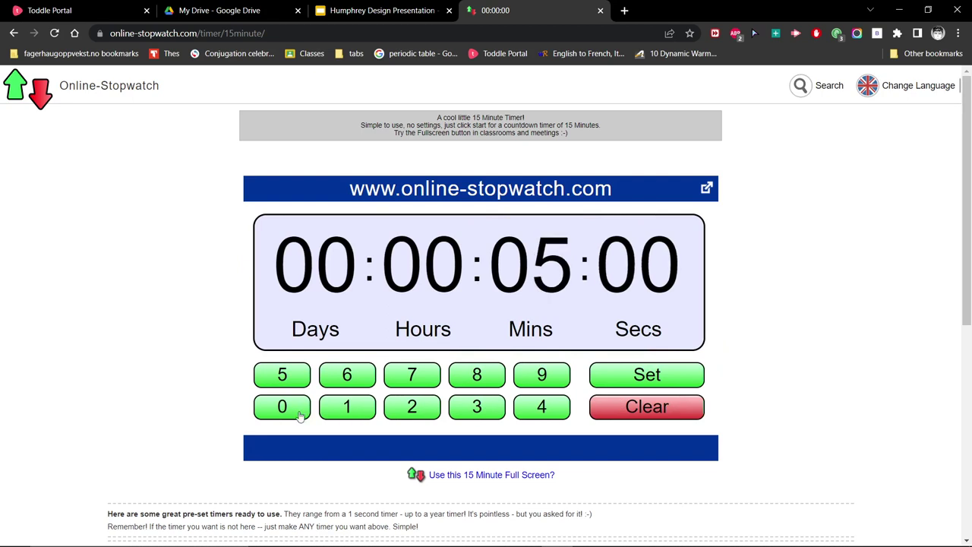
{"action": "left_click", "coordinate": [685, 375]}
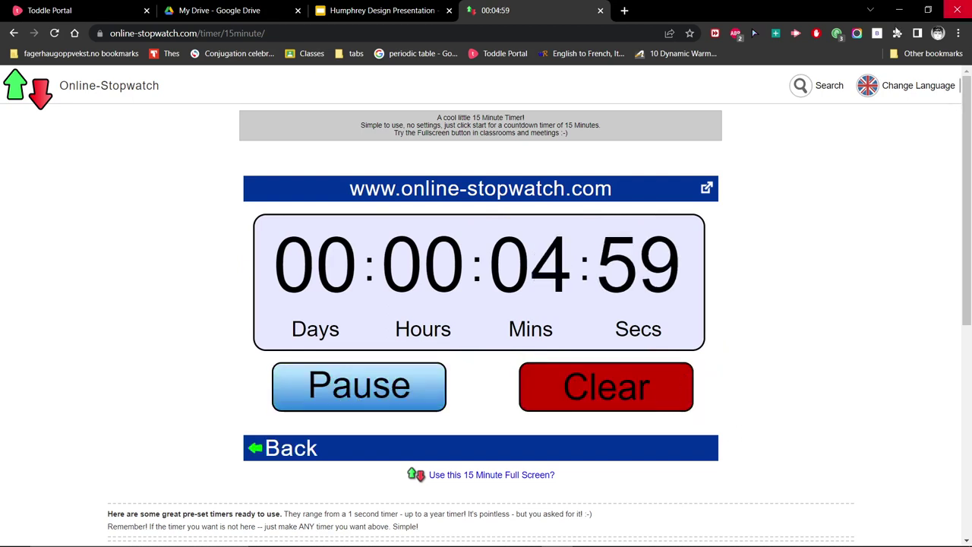
{"action": "left_click", "coordinate": [899, 10]}
{"action": "left_click", "coordinate": [618, 535]}
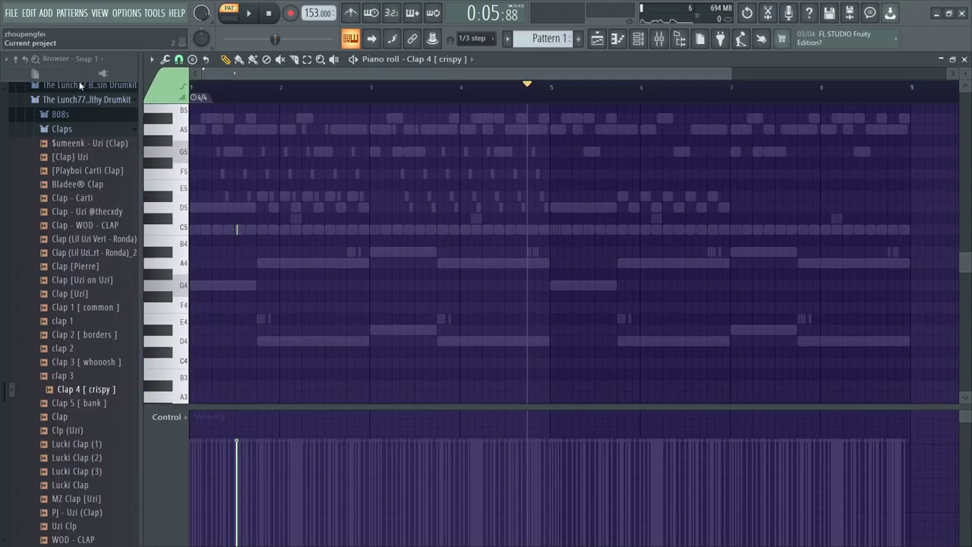
- Move the C5 clap note back to the third beat of bar 1, at 1:09:00
{"action": "scroll", "coordinate": [275, 256], "scroll_direction": "up", "scroll_amount": 3}
{"action": "scroll", "coordinate": [299, 261], "scroll_direction": "up", "scroll_amount": 3}
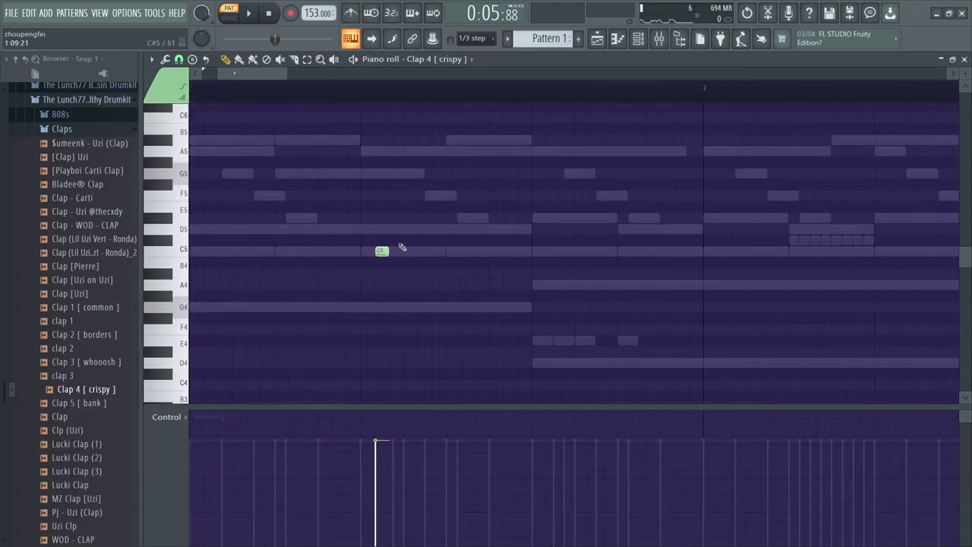
{"action": "left_click_drag", "start_coordinate": [380, 253], "coordinate": [363, 254]}
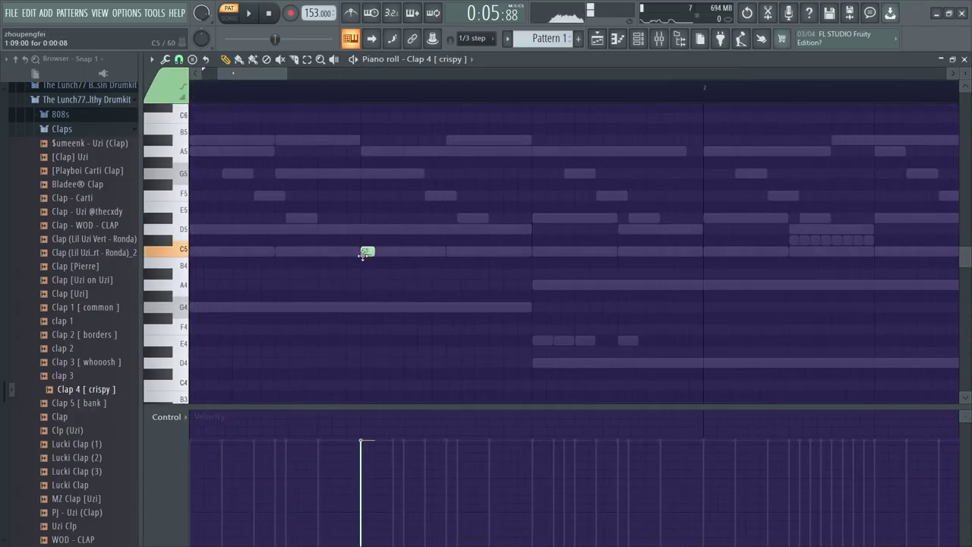
{"action": "left_click", "coordinate": [179, 60]}
{"action": "scroll", "coordinate": [536, 288], "scroll_direction": "down", "scroll_amount": 4}
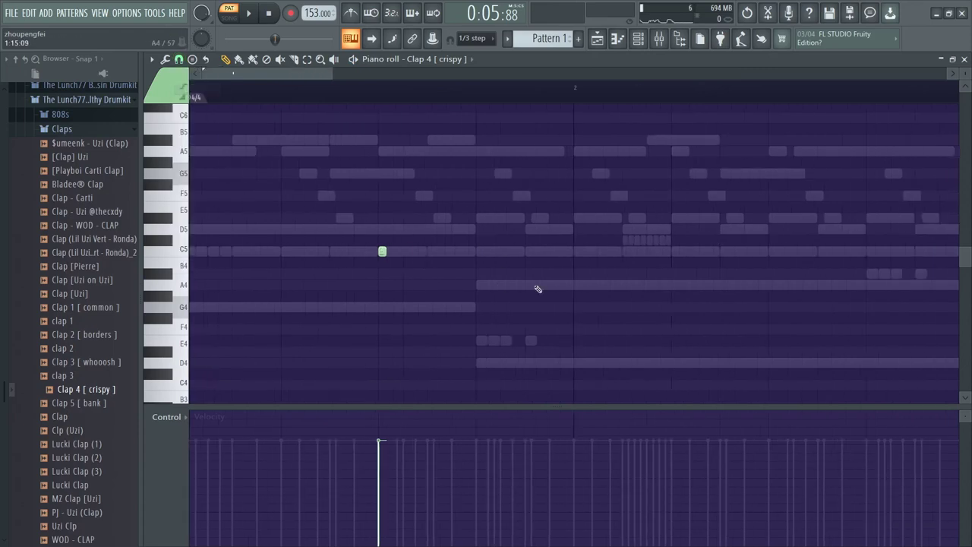
{"action": "scroll", "coordinate": [471, 304], "scroll_direction": "down", "scroll_amount": 2}
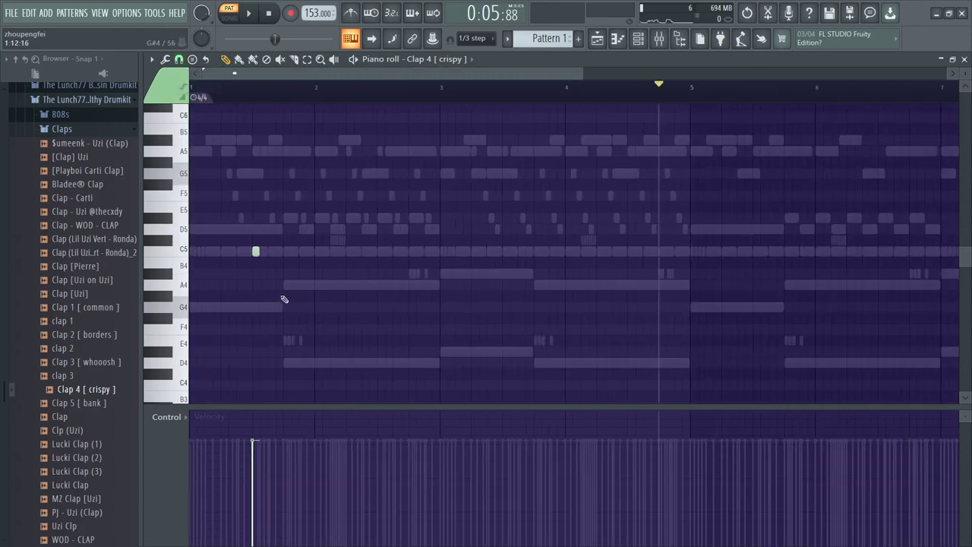
{"action": "scroll", "coordinate": [288, 307], "scroll_direction": "down", "scroll_amount": 2}
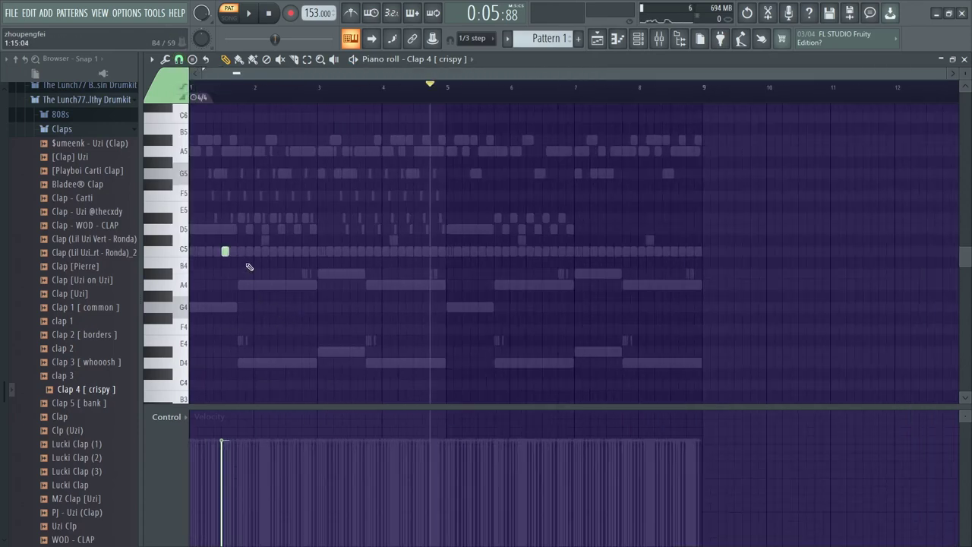
- Raise the clap note to full velocity and duplicate bar 1 seven times to place one clap in each of bars 1 to 8
{"action": "left_click_drag", "start_coordinate": [257, 92], "coordinate": [112, 116]}
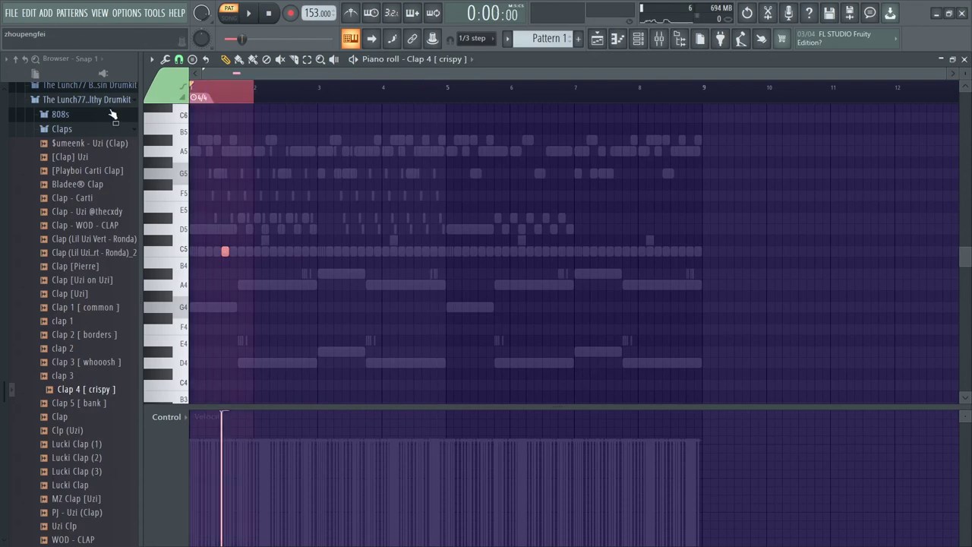
{"action": "key", "text": "ctrl+b"}
{"action": "key", "text": "ctrl+b"}
{"action": "key", "text": "ctrl+b"}
{"action": "key", "text": "ctrl+b"}
{"action": "key", "text": "ctrl+b"}
{"action": "key", "text": "ctrl+b"}
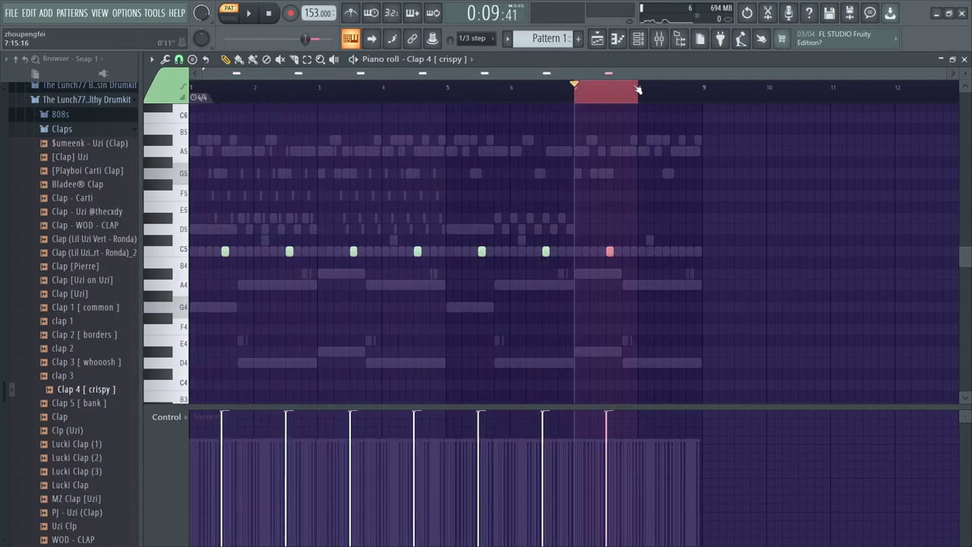
{"action": "key", "text": "ctrl+b"}
{"action": "key", "text": "ctrl+a"}
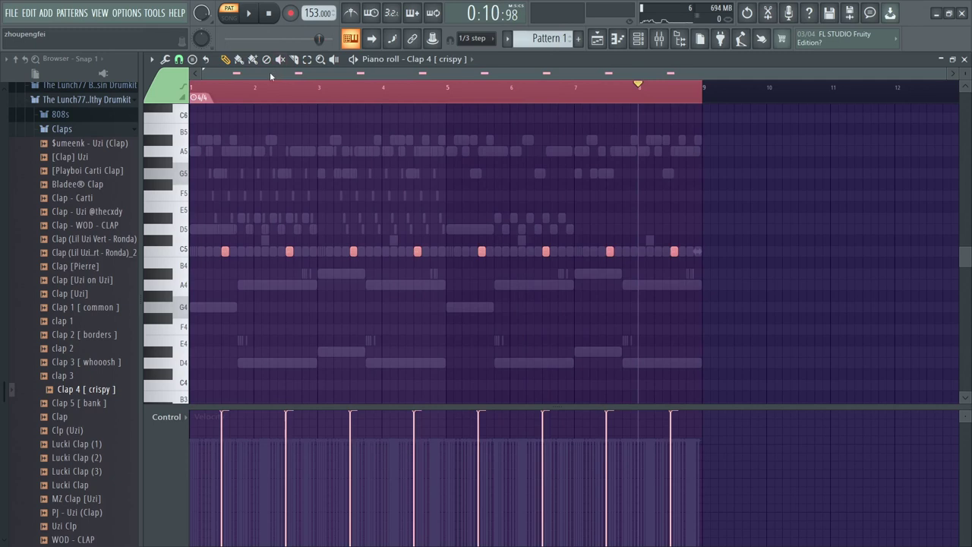
- Delete the 4/4 time signature marker at bar 1 and play the pattern from the start
{"action": "right_click", "coordinate": [242, 91]}
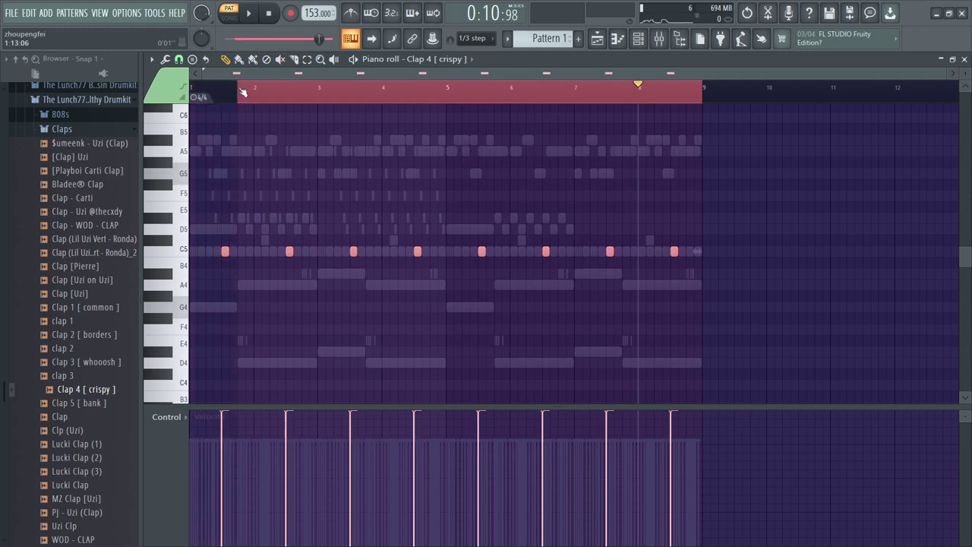
{"action": "right_click", "coordinate": [200, 98]}
{"action": "left_click", "coordinate": [240, 205]}
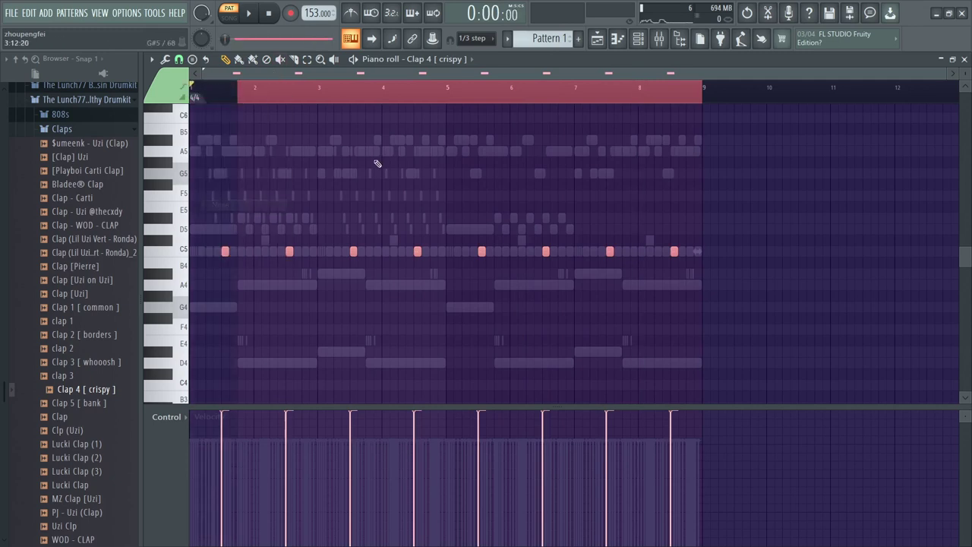
{"action": "left_click_drag", "start_coordinate": [217, 94], "coordinate": [209, 89]}
{"action": "right_click", "coordinate": [194, 103]}
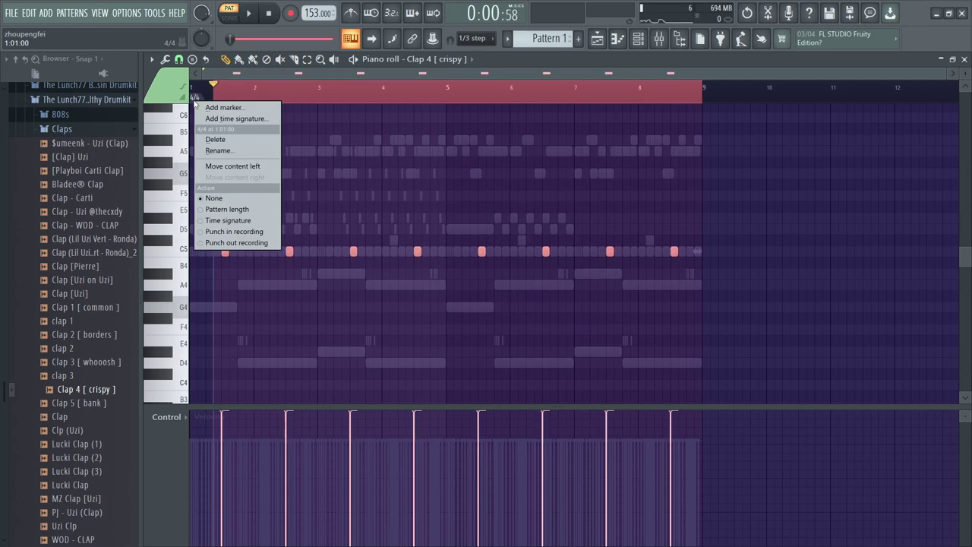
{"action": "left_click", "coordinate": [221, 138]}
{"action": "left_click_drag", "start_coordinate": [591, 87], "coordinate": [193, 87]}
{"action": "key", "text": "space"}
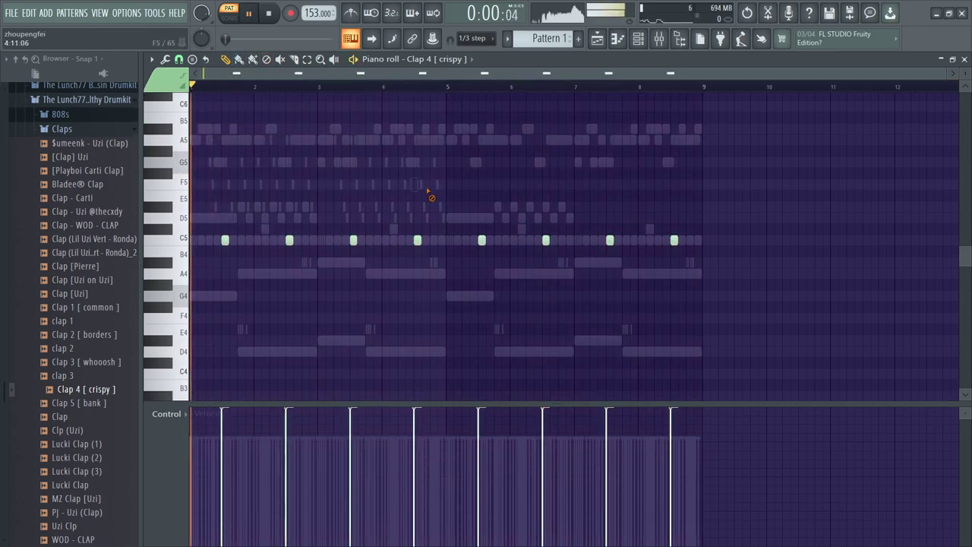
- Show the channel rack, stop playback, and browse The Lunch77 drumkits to open an 808s folder
{"action": "left_click", "coordinate": [641, 41]}
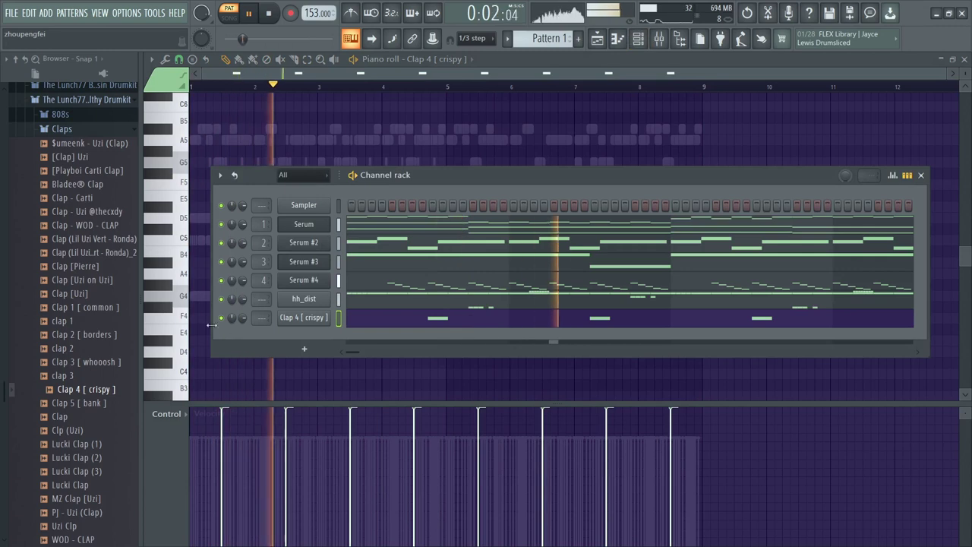
{"action": "left_click", "coordinate": [108, 130]}
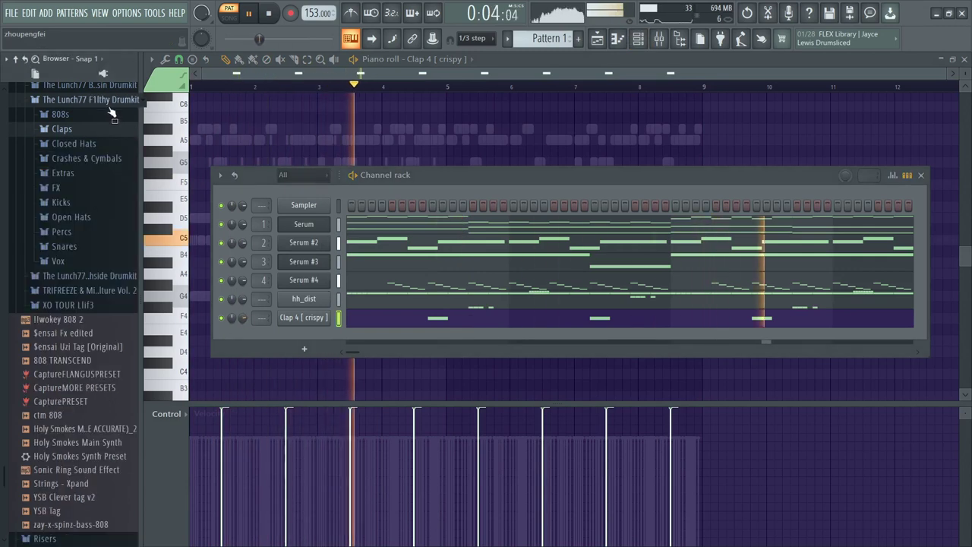
{"action": "left_click", "coordinate": [87, 99]}
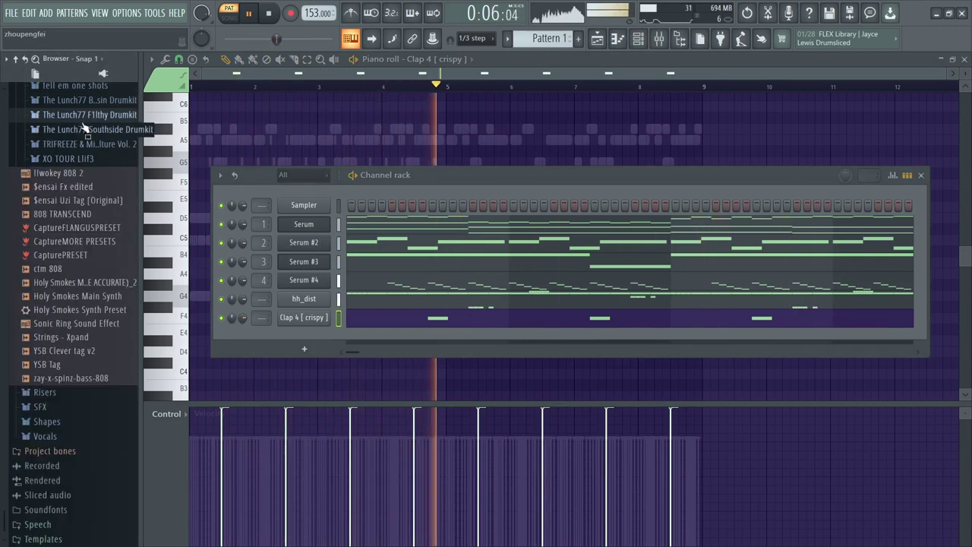
{"action": "left_click", "coordinate": [106, 132]}
{"action": "key", "text": "space"}
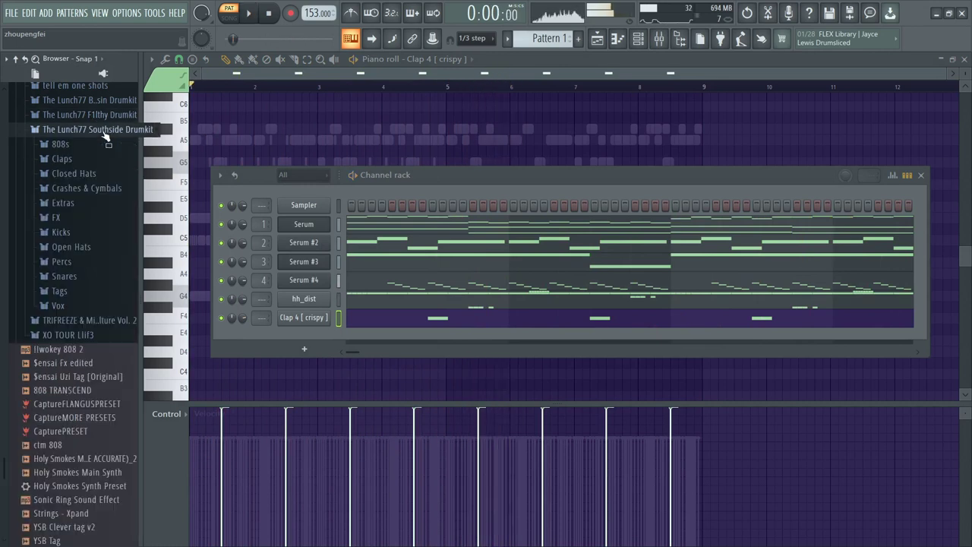
{"action": "left_click", "coordinate": [98, 131]}
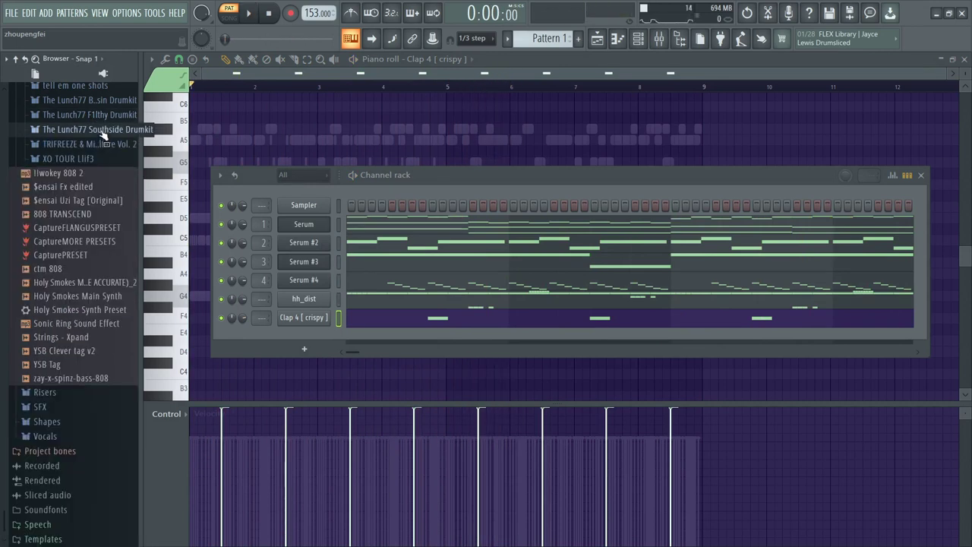
{"action": "left_click", "coordinate": [107, 127]}
{"action": "left_click", "coordinate": [109, 144]}
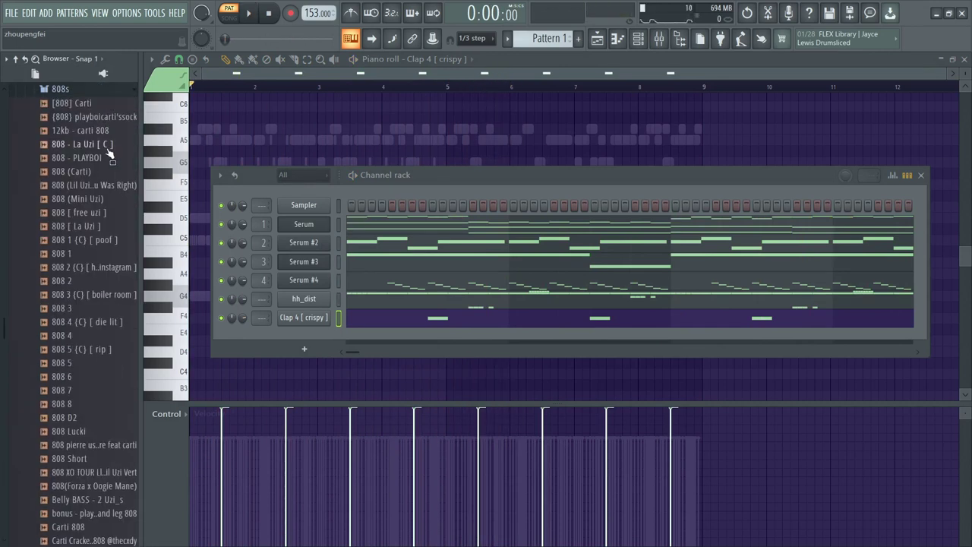
- Audition 808 - La Uzi [ C ] and add it as a new channel below Clap 4 [ crispy ]
{"action": "left_click", "coordinate": [108, 145]}
{"action": "left_click_drag", "start_coordinate": [107, 150], "coordinate": [313, 339]}
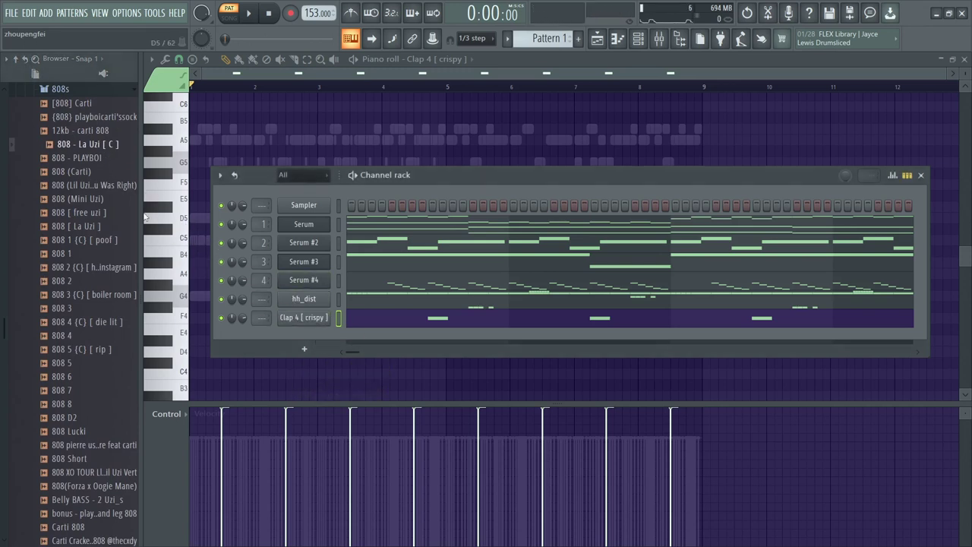
{"action": "left_click_drag", "start_coordinate": [96, 151], "coordinate": [312, 338]}
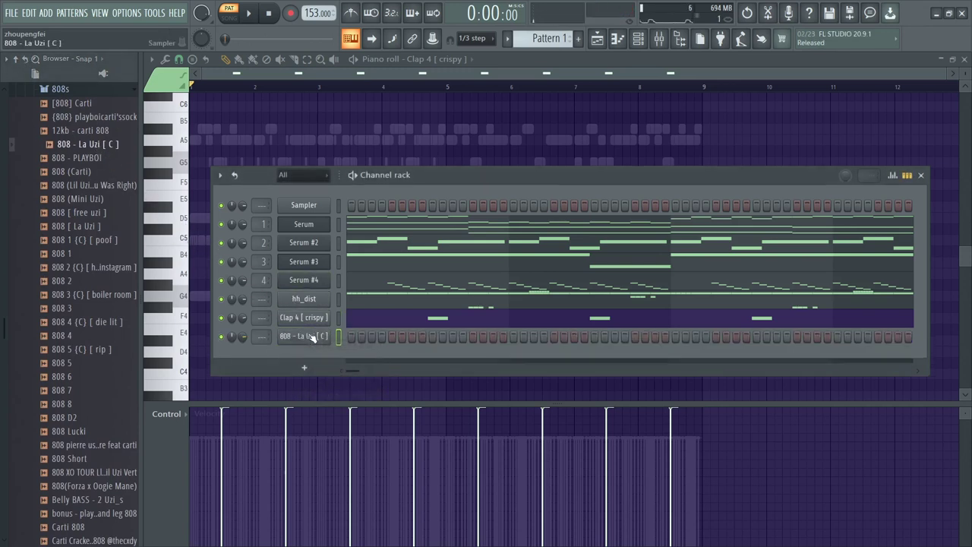
- Lower the precomputed EQ balance of the 808 - La Uzi [ C ] sample, preview the sound, and close its channel settings
{"action": "left_click", "coordinate": [432, 288]}
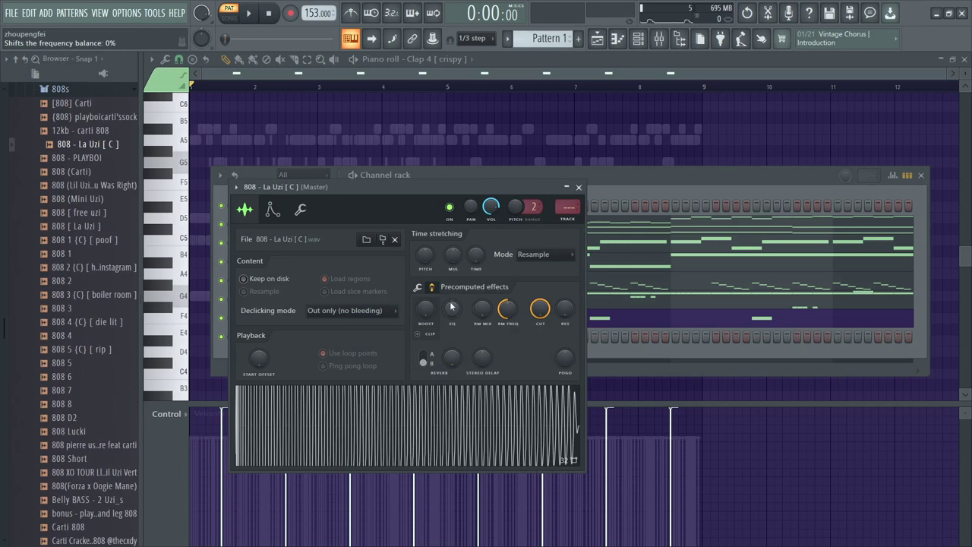
{"action": "left_click_drag", "start_coordinate": [452, 309], "coordinate": [452, 378]}
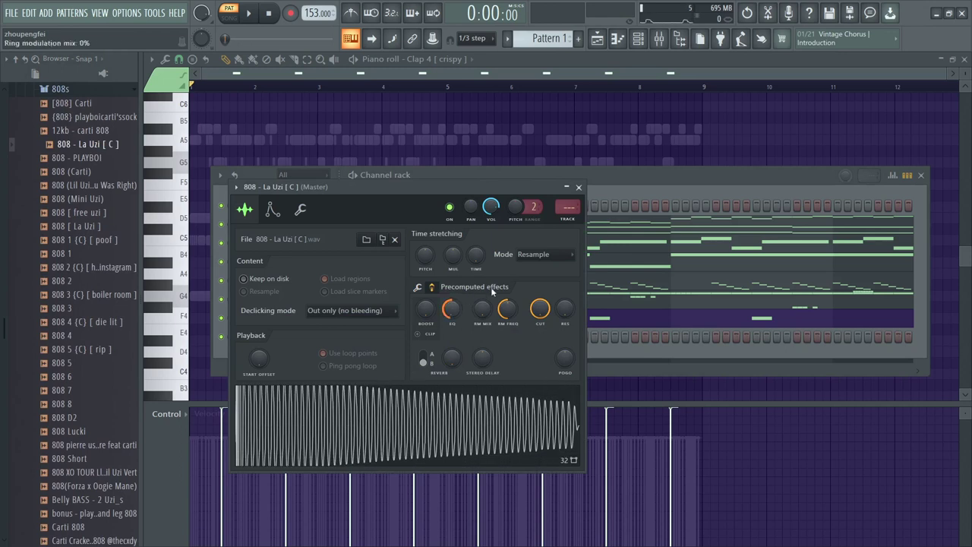
{"action": "key", "text": "z"}
{"action": "left_click", "coordinate": [578, 187]}
- Enable Cut itself for the 808 - La Uzi [ C ] channel and show that channel in the piano roll
{"action": "right_click", "coordinate": [328, 335]}
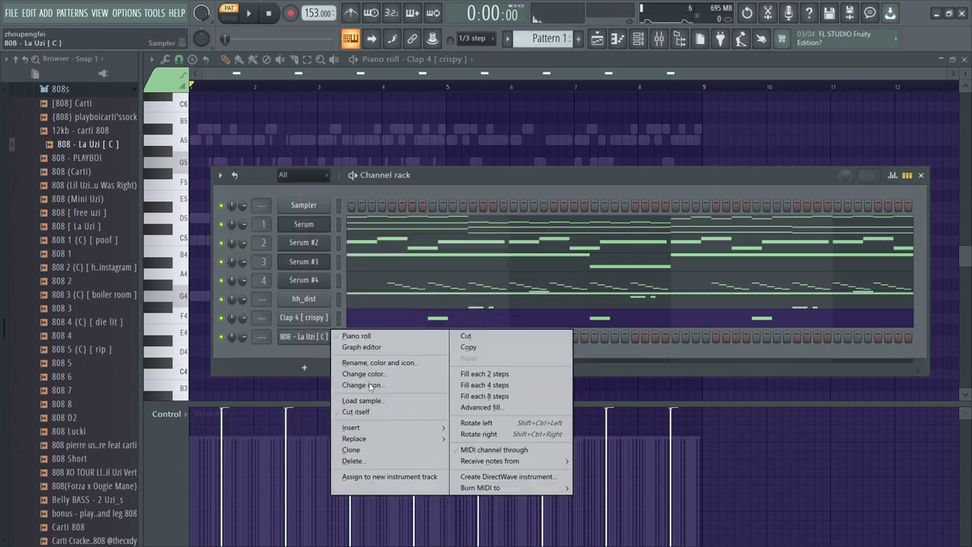
{"action": "left_click", "coordinate": [376, 412]}
{"action": "left_click", "coordinate": [440, 59]}
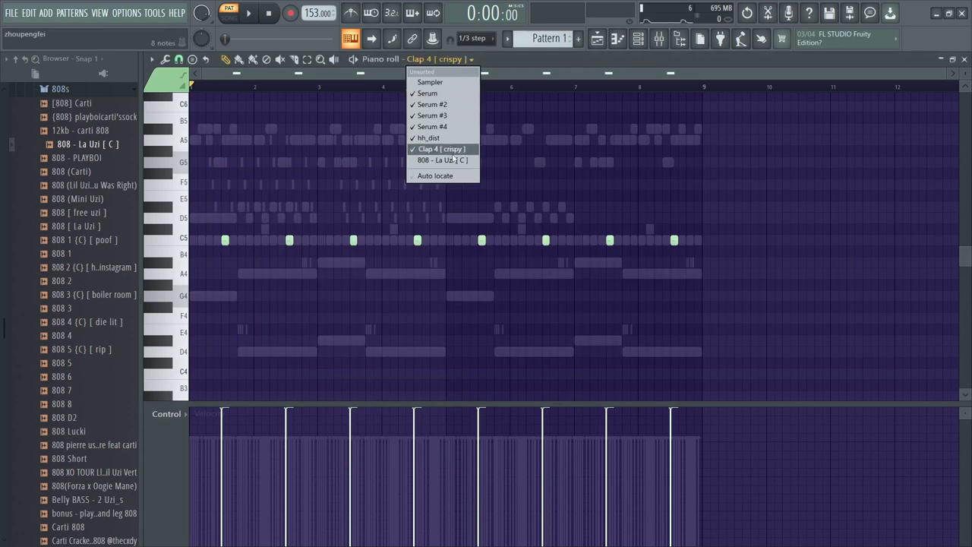
{"action": "left_click", "coordinate": [458, 161]}
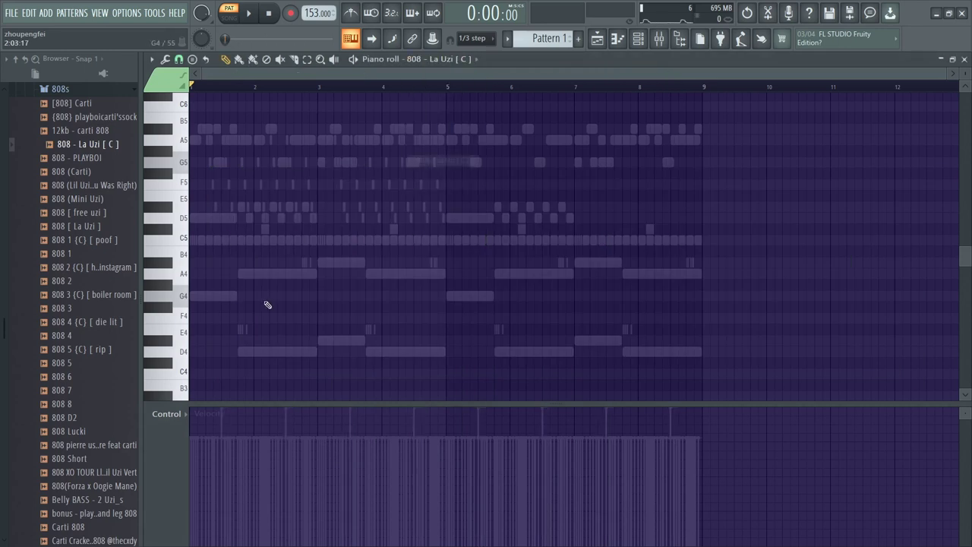
- Place short 808 notes along the lowest ghost notes: G4, D4, D#4 and D4 over bars 1 to 4, plus D4 at bar 5
{"action": "left_click", "coordinate": [189, 308]}
{"action": "left_click", "coordinate": [319, 343]}
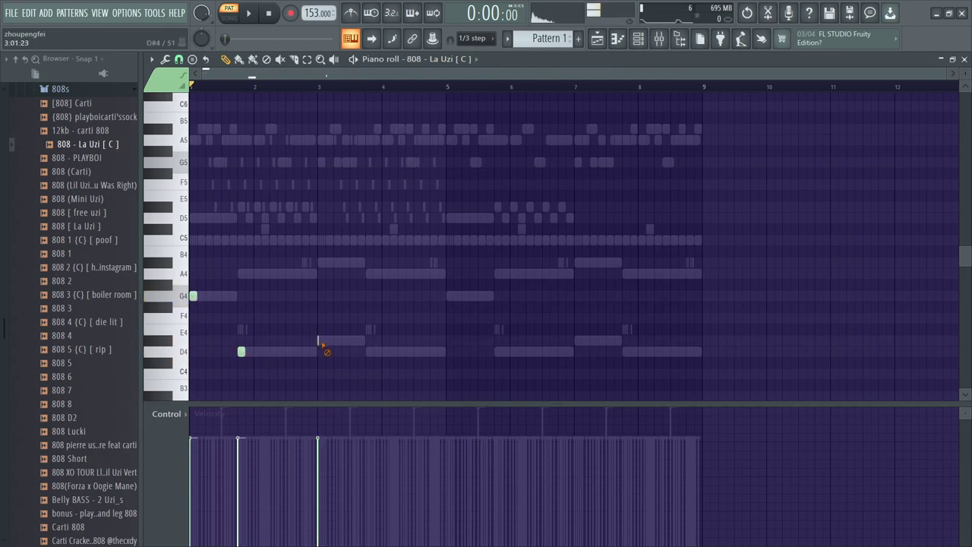
{"action": "left_click_drag", "start_coordinate": [290, 348], "coordinate": [315, 341]}
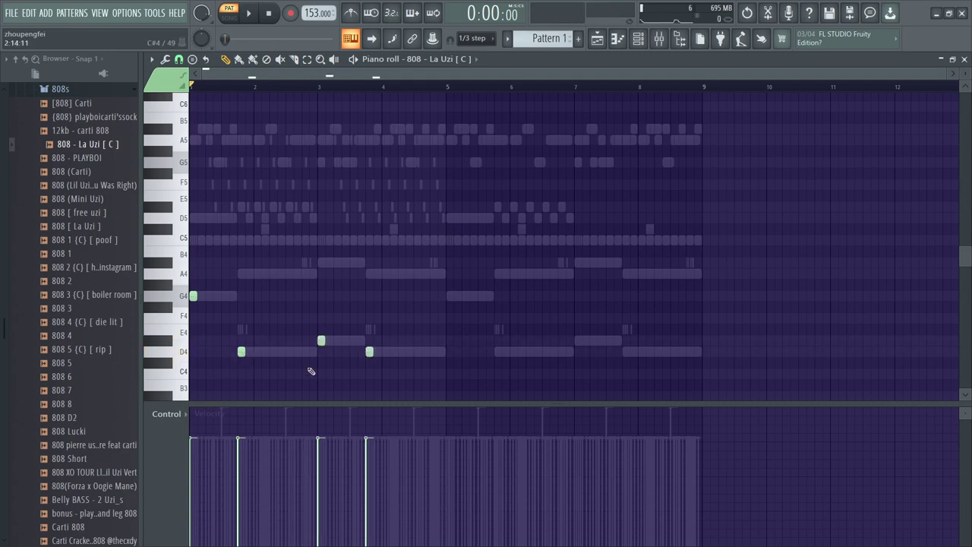
- Transpose the 808 notes up three octaves and play the pattern
{"action": "scroll", "coordinate": [311, 370], "scroll_direction": "up", "scroll_amount": 5}
{"action": "key", "text": "space"}
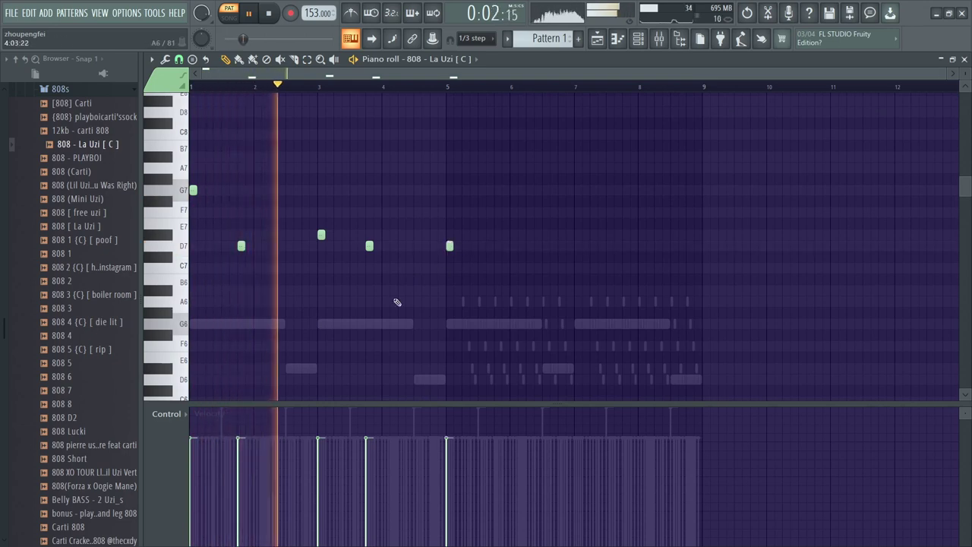
- Extend each 808 note to the start of the one after it with quick legato and delete the D7 note at bar 5
{"action": "key", "text": "ctrl+l"}
{"action": "key", "text": "space"}
{"action": "right_click", "coordinate": [451, 246]}
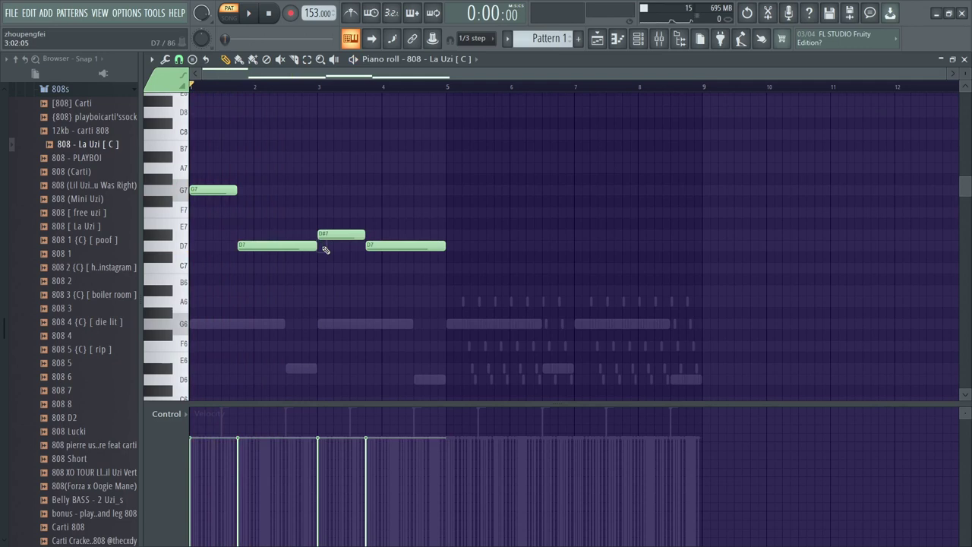
- Split the long D7 808 note before bar 3 into three consecutive D7 hits, playing the pattern to check the rhythm
{"action": "left_click", "coordinate": [263, 246]}
{"action": "left_click", "coordinate": [287, 246]}
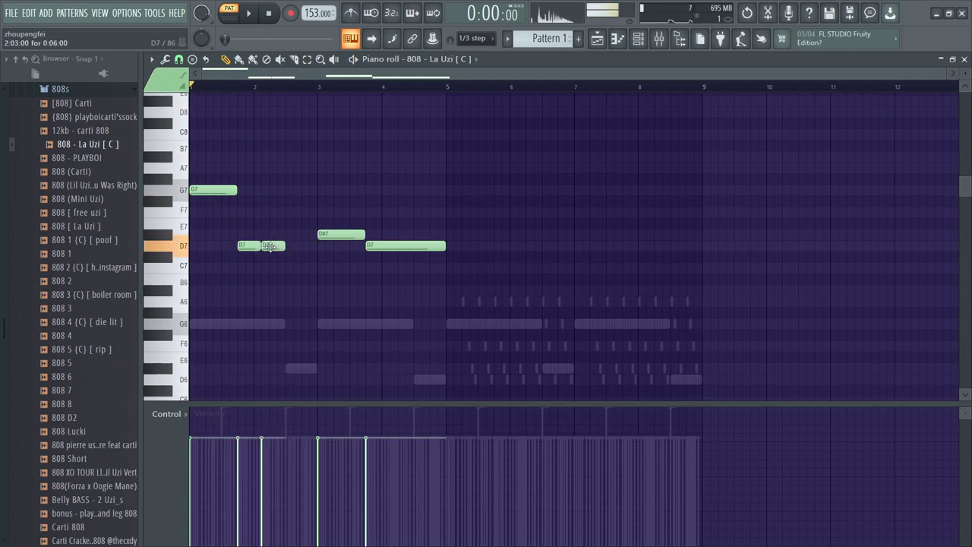
{"action": "key", "text": "space"}
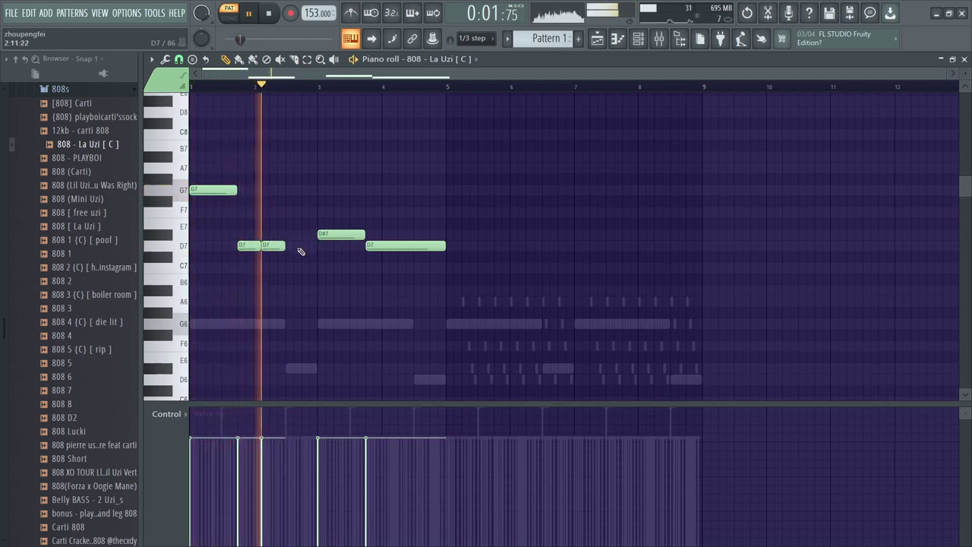
{"action": "key", "text": "space"}
{"action": "left_click_drag", "start_coordinate": [306, 246], "coordinate": [314, 248]}
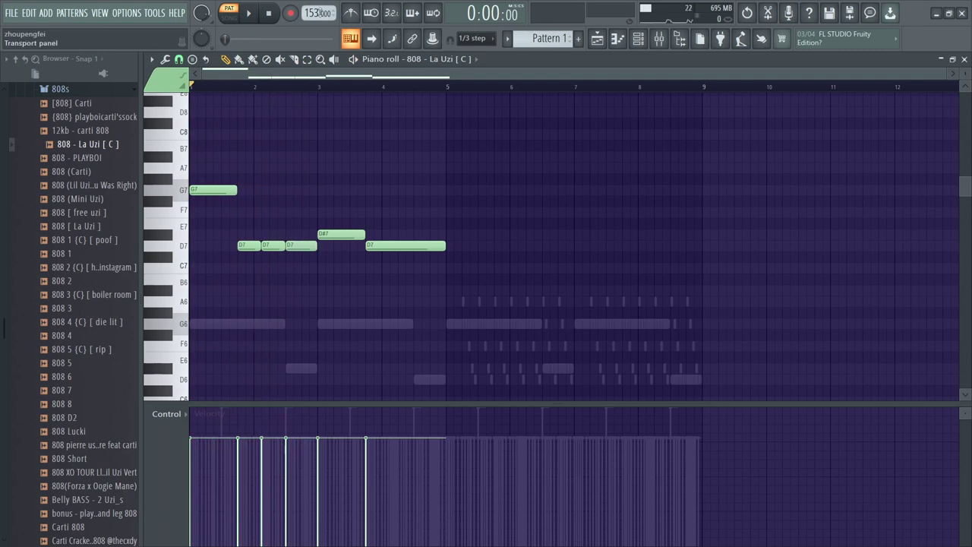
- Set the project tempo to 157 BPM, restretching all channels, and play the pattern
{"action": "key", "text": "space"}
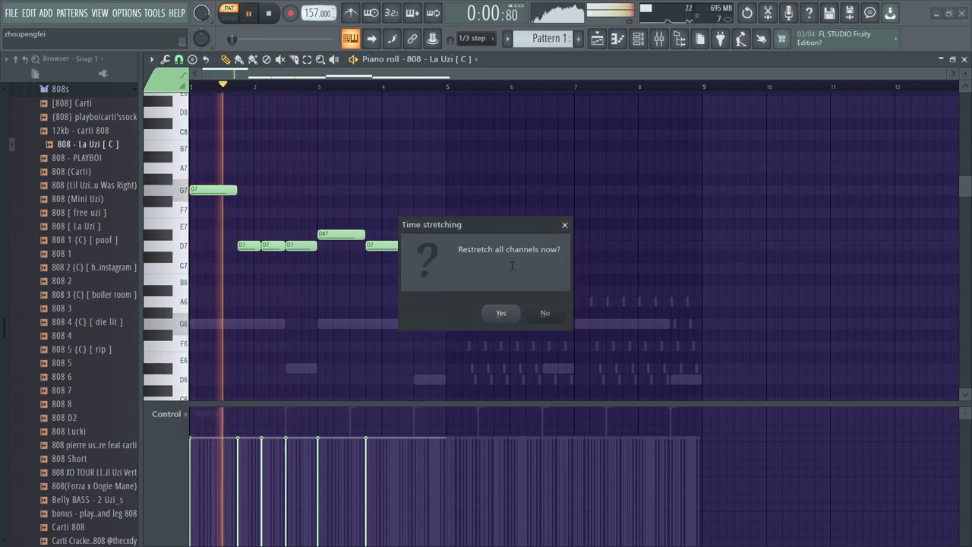
{"action": "left_click", "coordinate": [501, 313]}
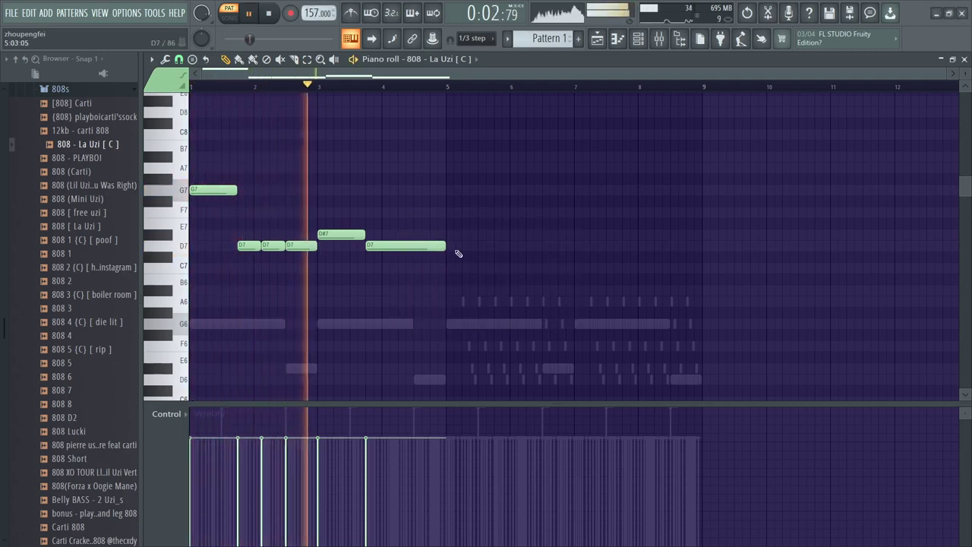
{"action": "key", "text": "space"}
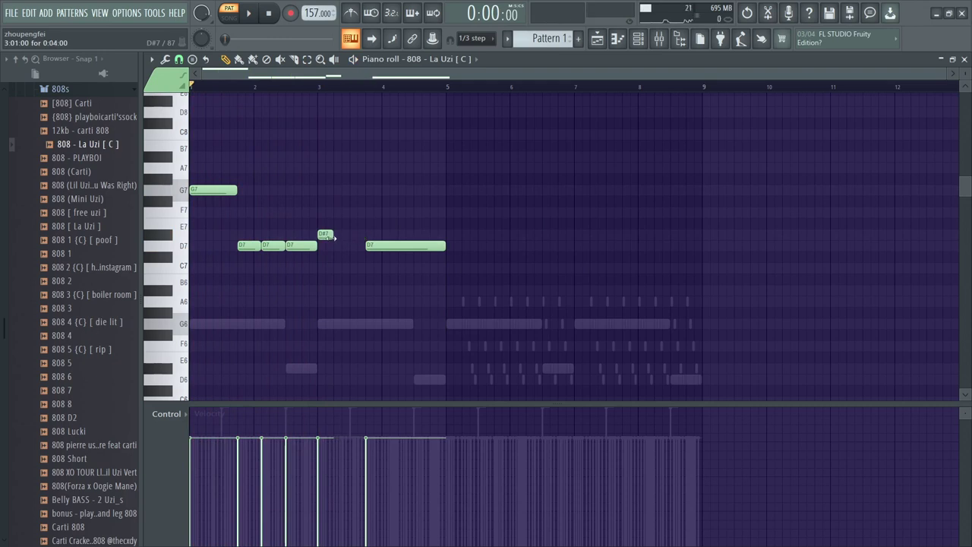
- Split the D#7 808 note in bar 3 into two hits and the D7 note after it into four
{"action": "left_click_drag", "start_coordinate": [343, 236], "coordinate": [362, 238]}
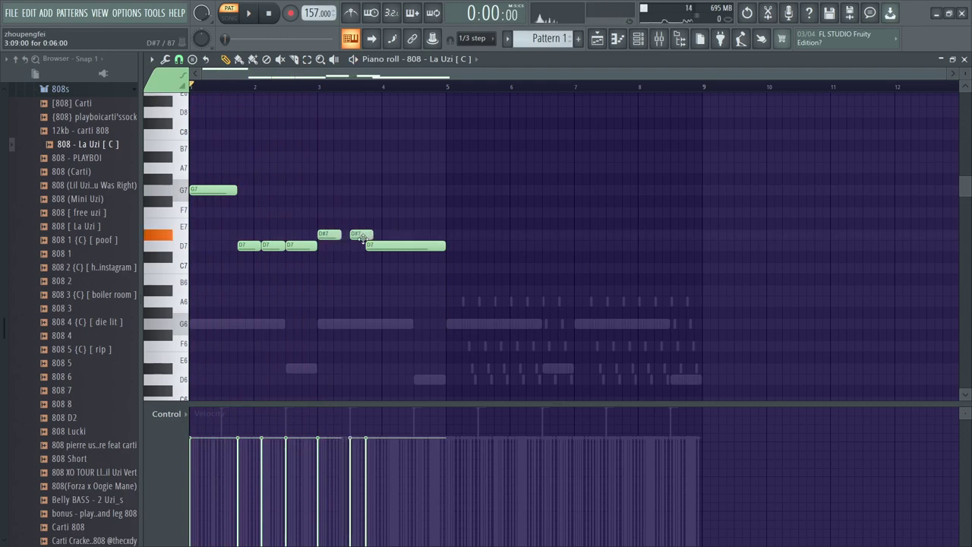
{"action": "key", "text": "space"}
{"action": "left_click_drag", "start_coordinate": [445, 247], "coordinate": [414, 248]}
{"action": "left_click", "coordinate": [379, 247]}
{"action": "left_click", "coordinate": [397, 245]}
{"action": "left_click", "coordinate": [418, 249]}
{"action": "key", "text": "space"}
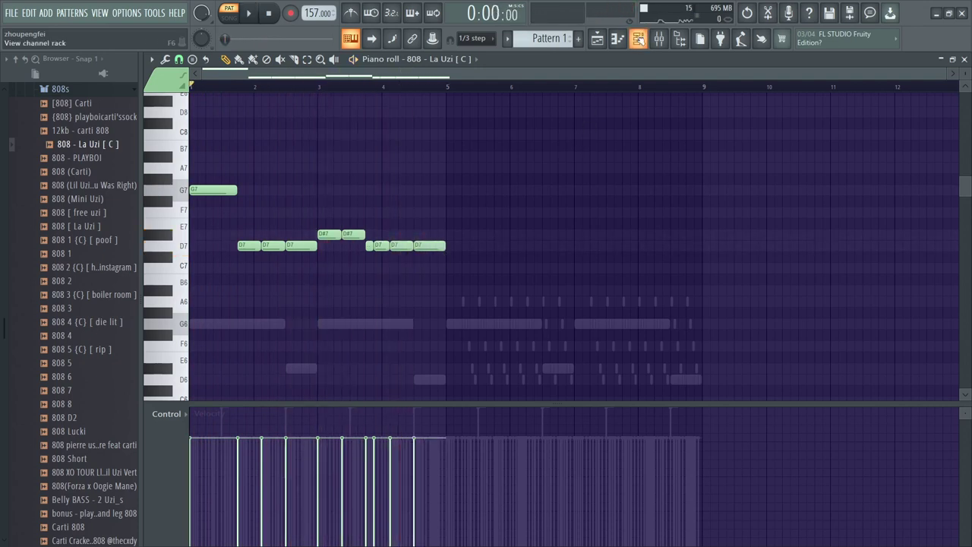
- Save the project and expand the !Yung Fayg..erpop.jp kit in the browser, with the channel rack shown
{"action": "key", "text": "ctrl+s"}
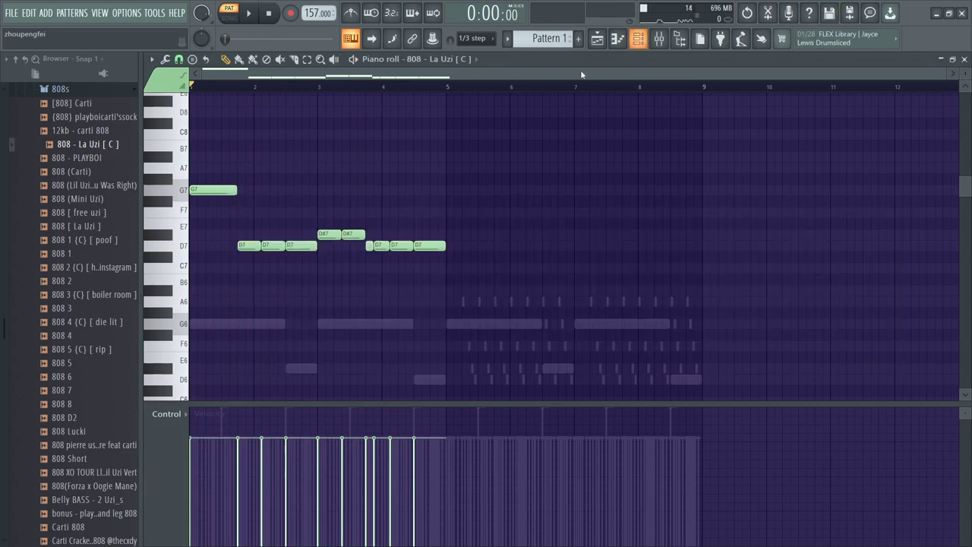
{"action": "left_click", "coordinate": [120, 93]}
{"action": "scroll", "coordinate": [108, 153], "scroll_direction": "up", "scroll_amount": 3}
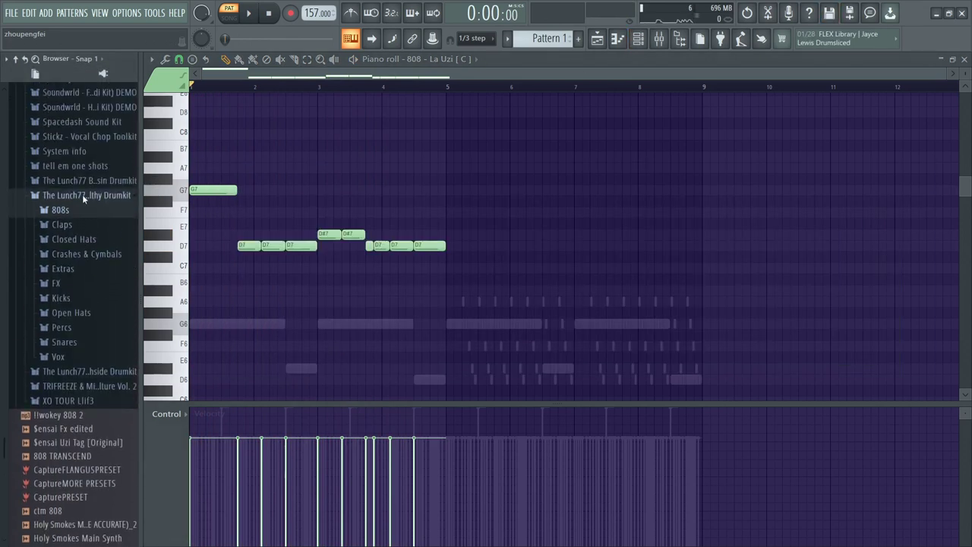
{"action": "left_click", "coordinate": [82, 196]}
{"action": "scroll", "coordinate": [98, 220], "scroll_direction": "up", "scroll_amount": 7}
{"action": "scroll", "coordinate": [106, 251], "scroll_direction": "up", "scroll_amount": 10}
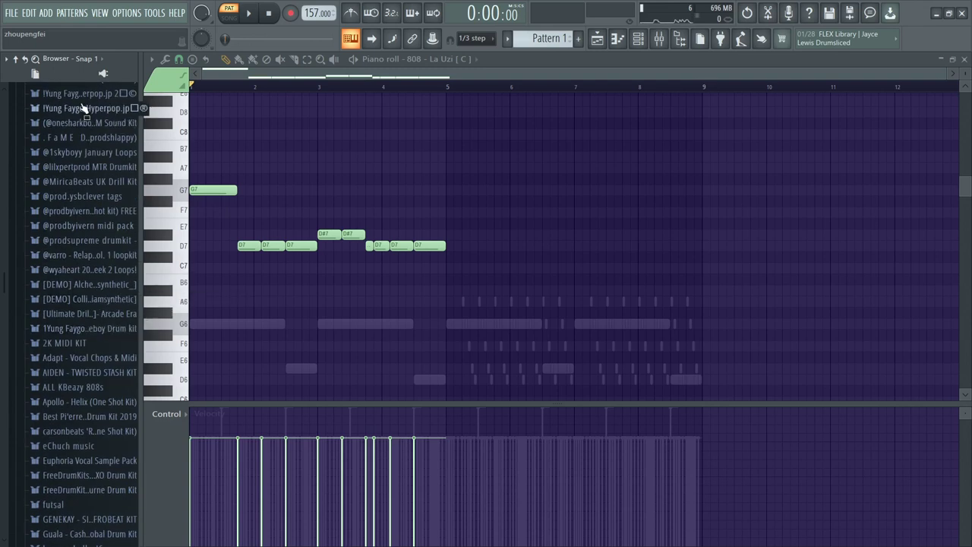
{"action": "left_click", "coordinate": [84, 108]}
{"action": "left_click", "coordinate": [90, 241]}
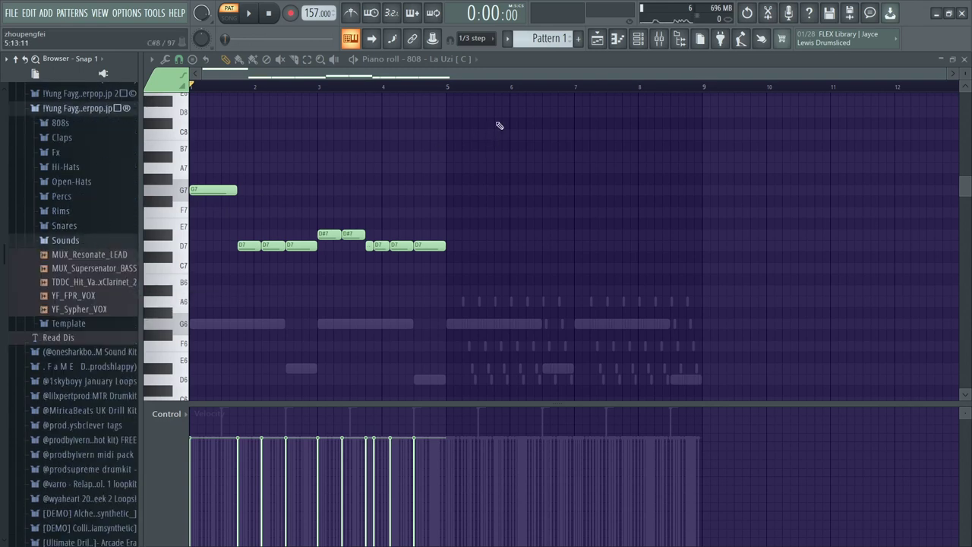
{"action": "left_click", "coordinate": [638, 40]}
{"action": "left_click", "coordinate": [105, 241]}
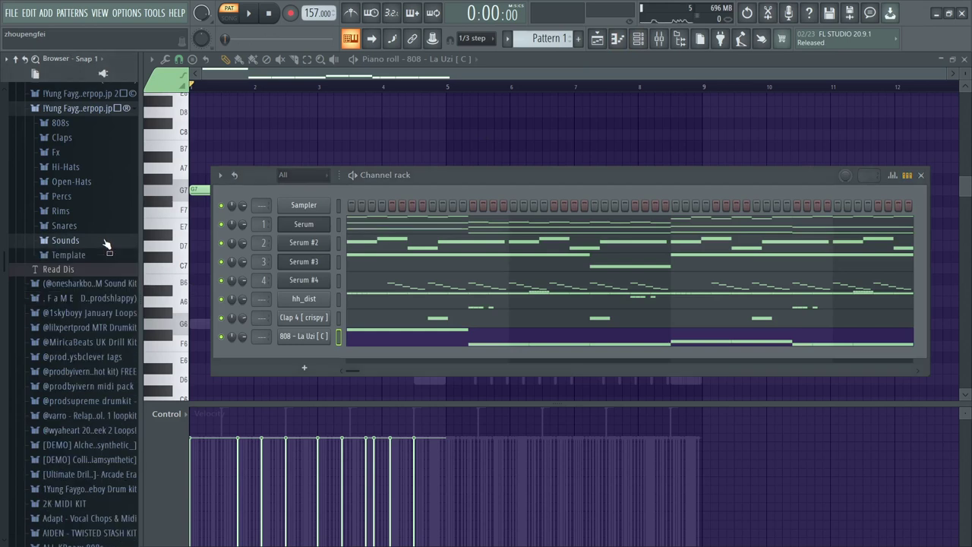
- Preview samples in the kit's Snares folder and add Snare_NewGeneration as a new channel below the 808
{"action": "left_click", "coordinate": [76, 225]}
{"action": "left_click", "coordinate": [85, 422]}
{"action": "left_click", "coordinate": [85, 367]}
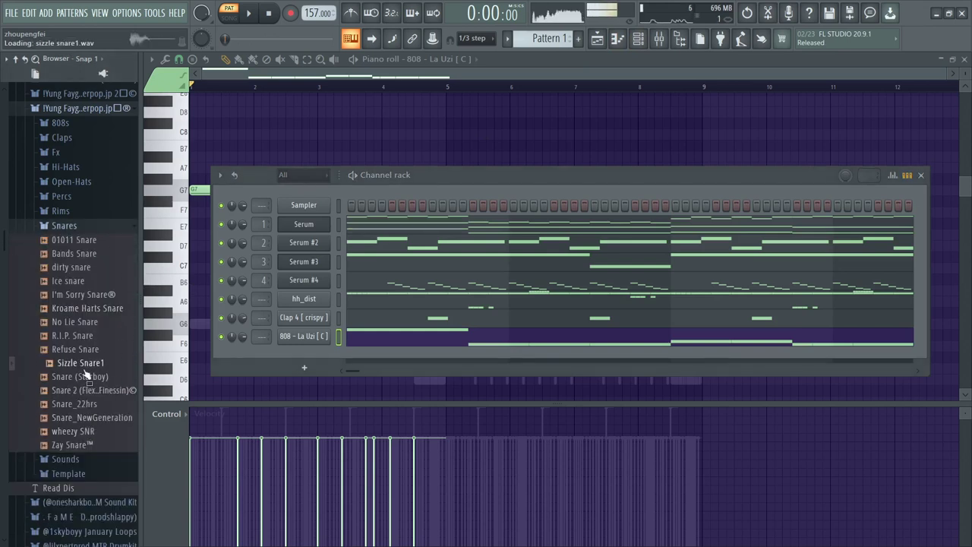
{"action": "left_click", "coordinate": [88, 419]}
{"action": "left_click", "coordinate": [92, 430]}
{"action": "left_click", "coordinate": [92, 422]}
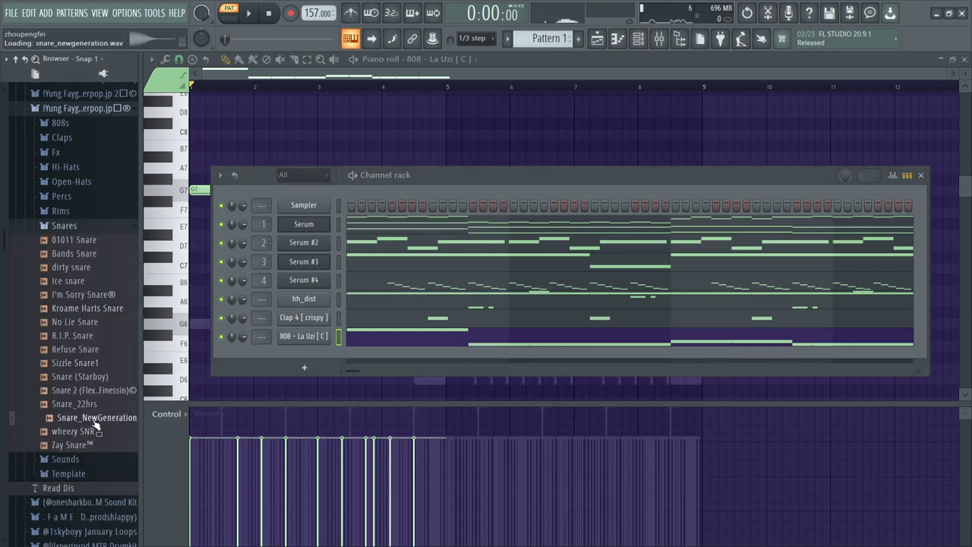
{"action": "left_click_drag", "start_coordinate": [94, 426], "coordinate": [304, 353]}
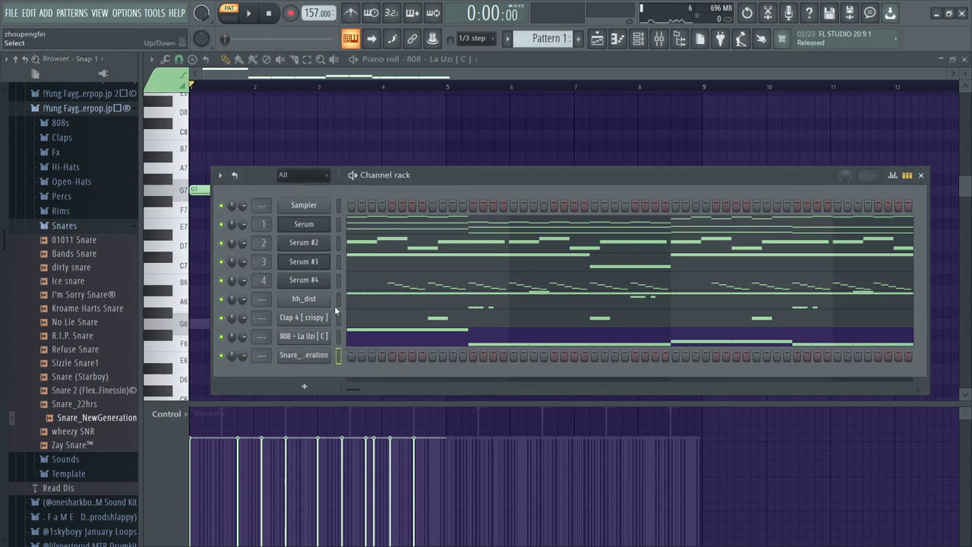
- Copy the Clap 4 [ crispy ] notes to the Snare_NewGeneration channel and move that channel above the 808
{"action": "right_click", "coordinate": [334, 311]}
{"action": "key", "text": "Escape"}
{"action": "right_click", "coordinate": [332, 356]}
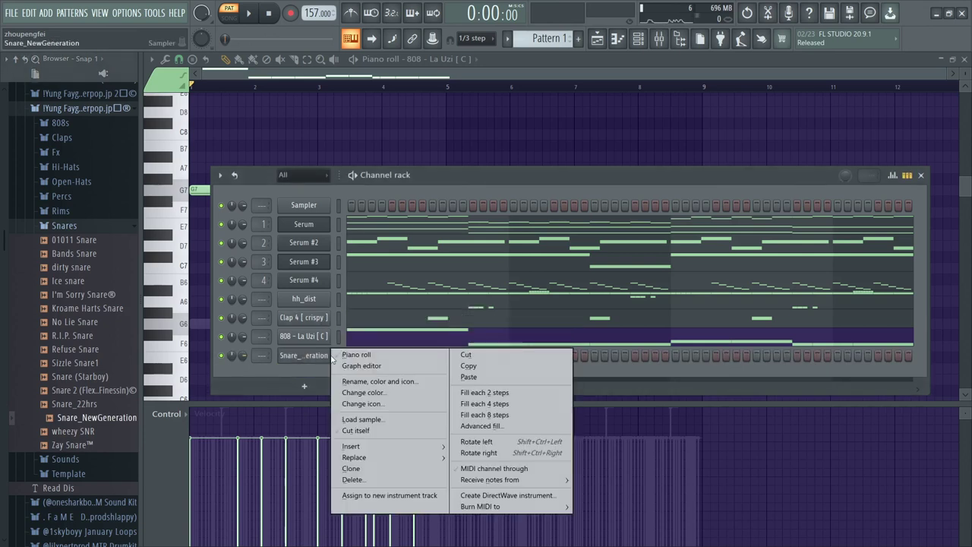
{"action": "left_click", "coordinate": [469, 376]}
{"action": "key", "text": "space"}
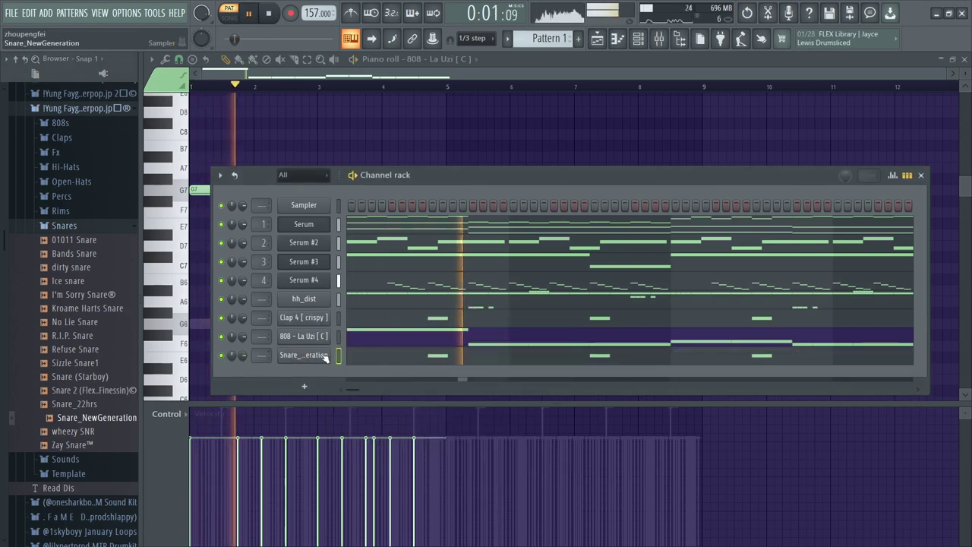
{"action": "key", "text": "alt+Up"}
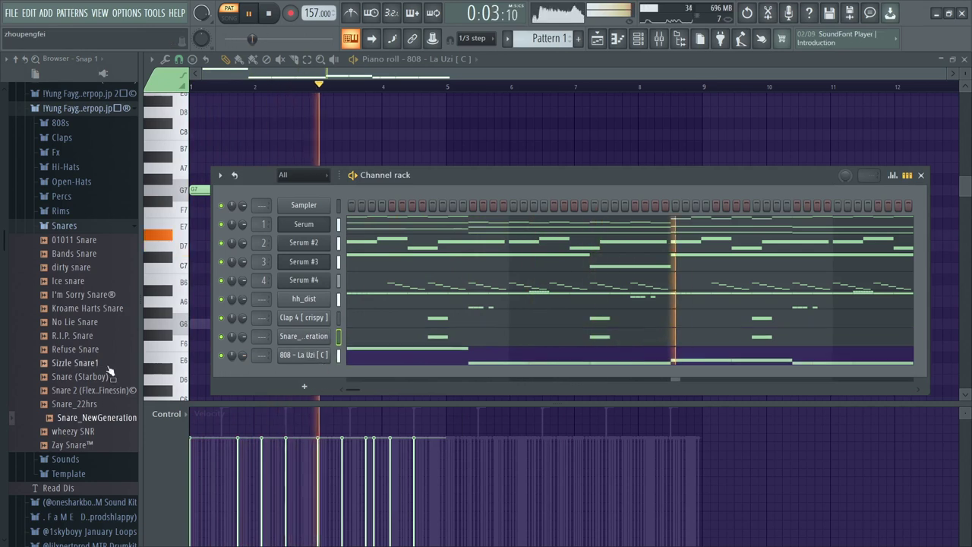
{"action": "key", "text": "space"}
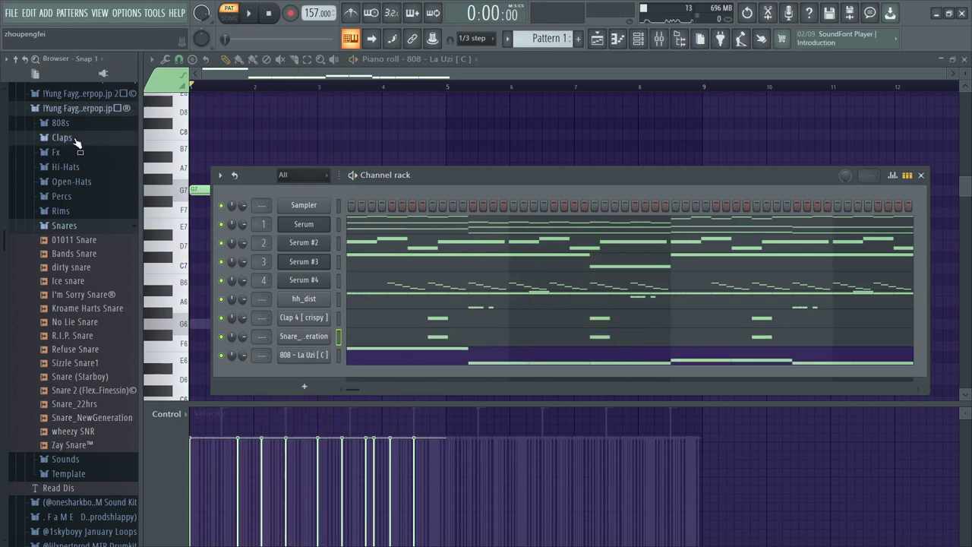
- Replace the Clap 4 [ crispy ] sample with Luger Slap Clap from the XO TOUR Llif3 folder
{"action": "left_click", "coordinate": [72, 138]}
{"action": "left_click", "coordinate": [80, 274]}
{"action": "scroll", "coordinate": [85, 311], "scroll_direction": "down", "scroll_amount": 20}
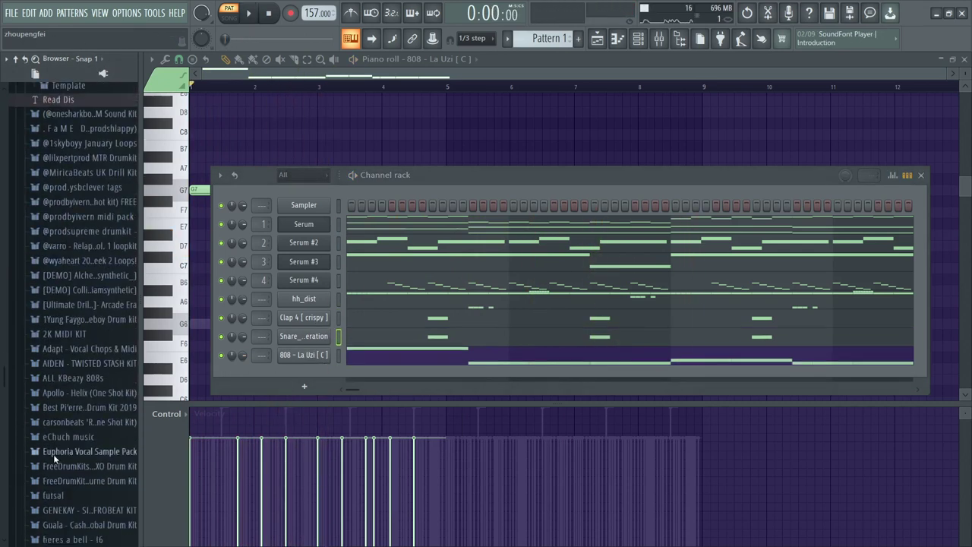
{"action": "left_click", "coordinate": [76, 431]}
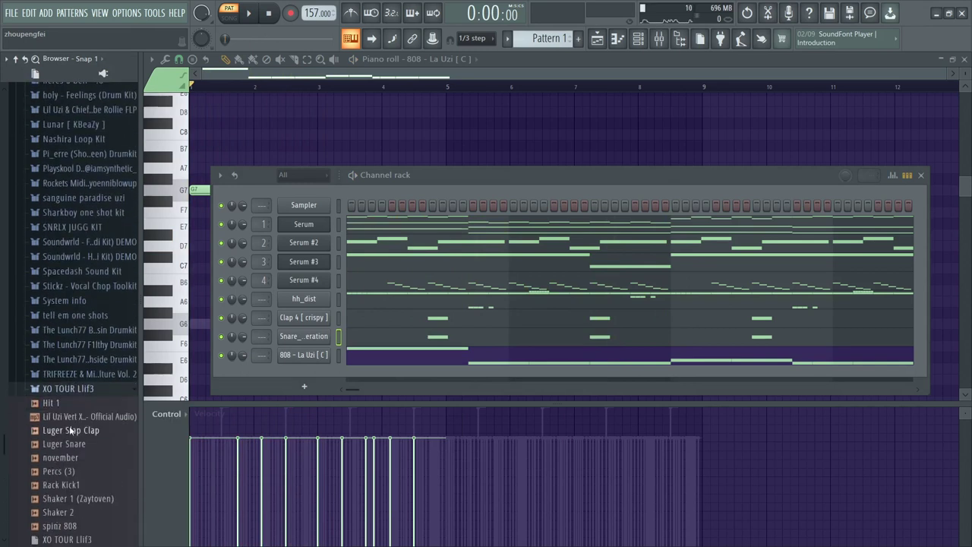
{"action": "left_click_drag", "start_coordinate": [75, 429], "coordinate": [296, 363]}
{"action": "left_click_drag", "start_coordinate": [304, 322], "coordinate": [304, 319]}
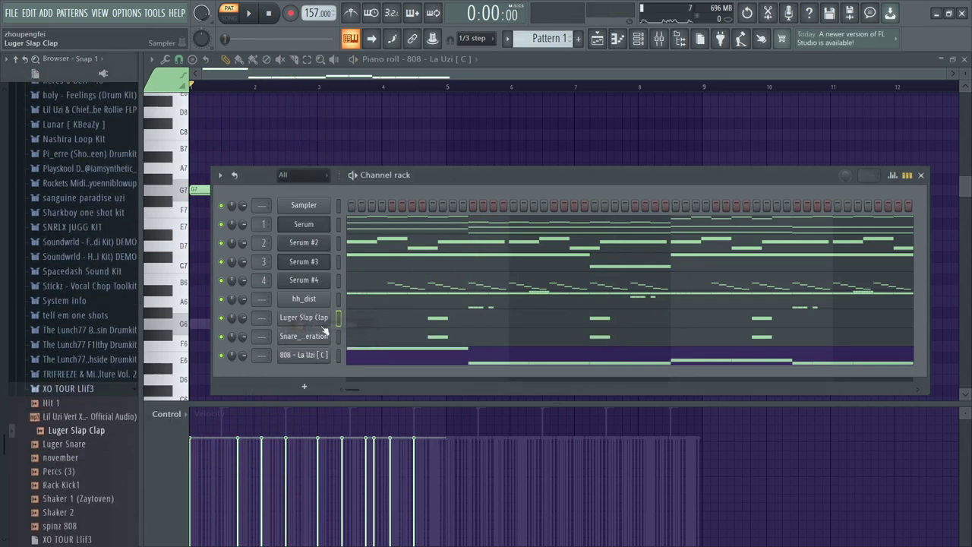
- Lower the Snare_NewGeneration channel volume to about 60% while the pattern plays
{"action": "key", "text": "space"}
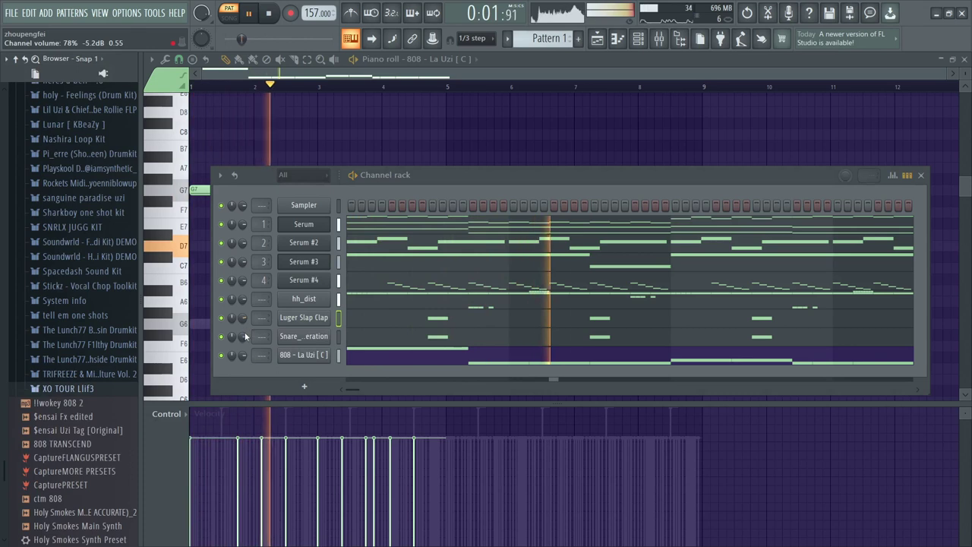
{"action": "left_click_drag", "start_coordinate": [244, 337], "coordinate": [243, 349]}
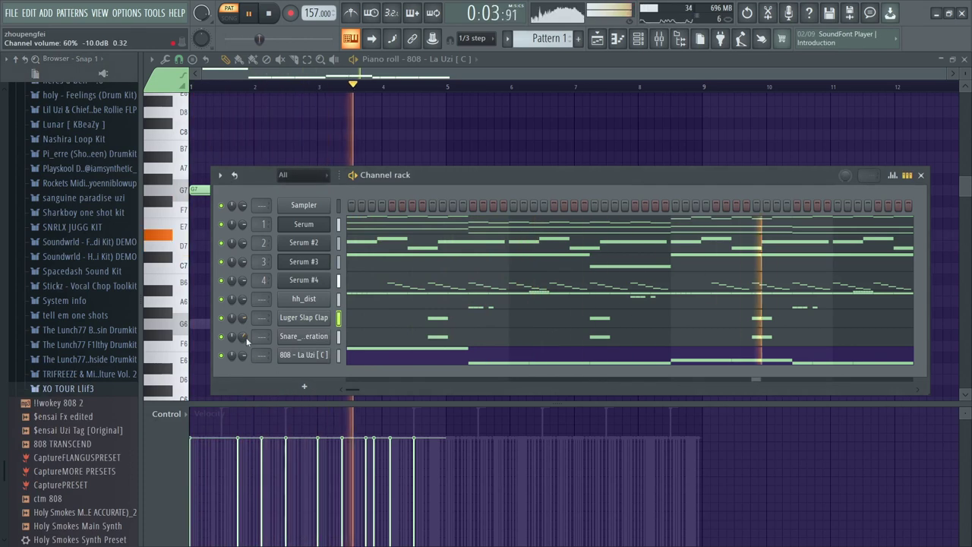
- Add No Lie Snare from the Snares folder as a new channel below the 808 and show it in the piano roll
{"action": "scroll", "coordinate": [79, 275], "scroll_direction": "up", "scroll_amount": 10}
{"action": "scroll", "coordinate": [76, 269], "scroll_direction": "up", "scroll_amount": 5}
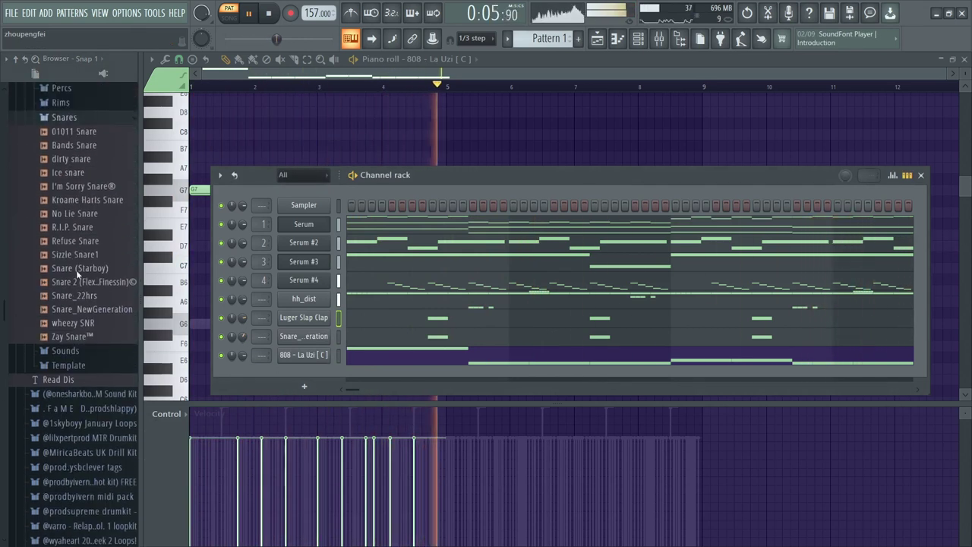
{"action": "key", "text": "space"}
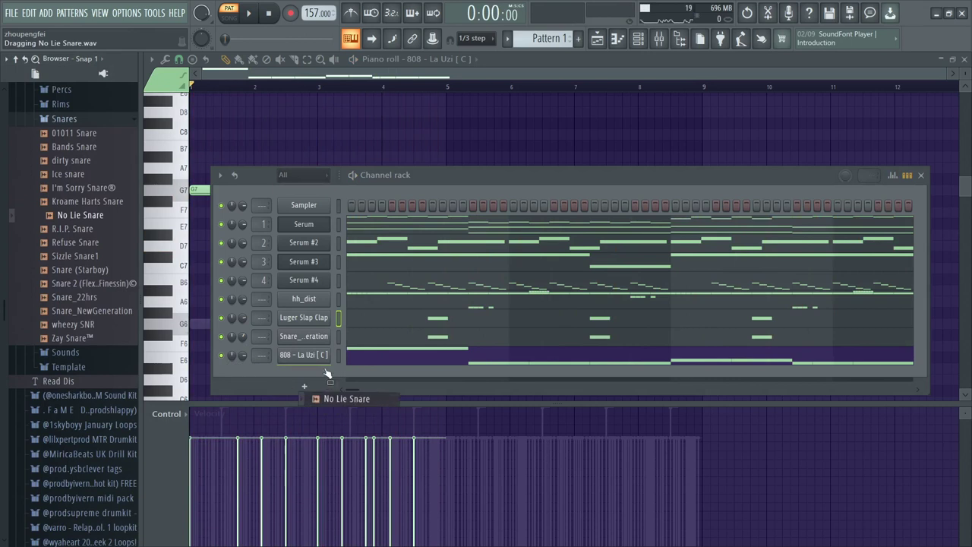
{"action": "left_click_drag", "start_coordinate": [328, 374], "coordinate": [327, 375]}
{"action": "left_click", "coordinate": [441, 58]}
{"action": "left_click", "coordinate": [453, 183]}
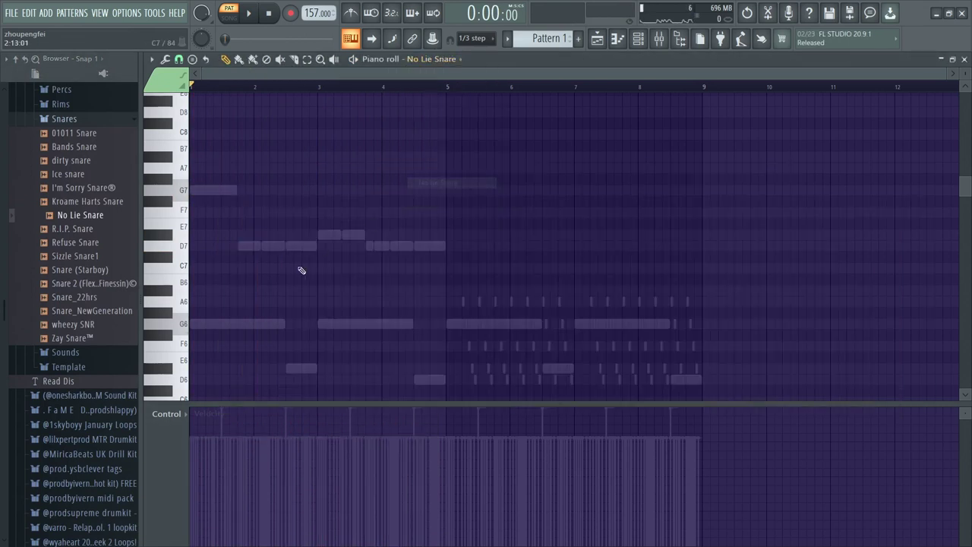
- Place a short No Lie Snare note on C5 near the start of bar 1
{"action": "scroll", "coordinate": [228, 327], "scroll_direction": "down", "scroll_amount": 3}
{"action": "scroll", "coordinate": [205, 349], "scroll_direction": "up", "scroll_amount": 3}
{"action": "scroll", "coordinate": [203, 348], "scroll_direction": "down", "scroll_amount": 2}
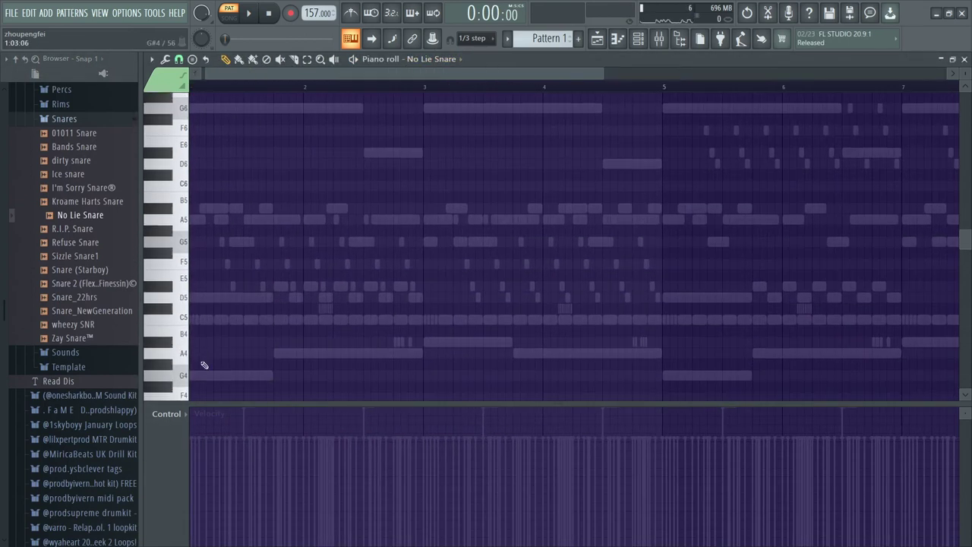
{"action": "scroll", "coordinate": [204, 354], "scroll_direction": "down", "scroll_amount": 3}
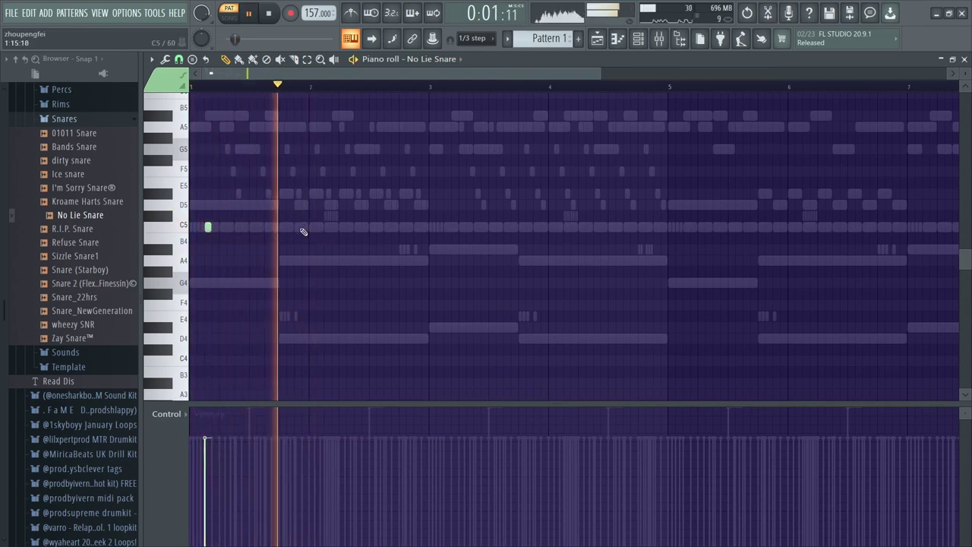
- Audition the pattern around the end of bar 1 and add a No Lie Snare C5 note just before bar 2
{"action": "key", "text": "space"}
{"action": "key", "text": "space"}
{"action": "left_click", "coordinate": [295, 86]}
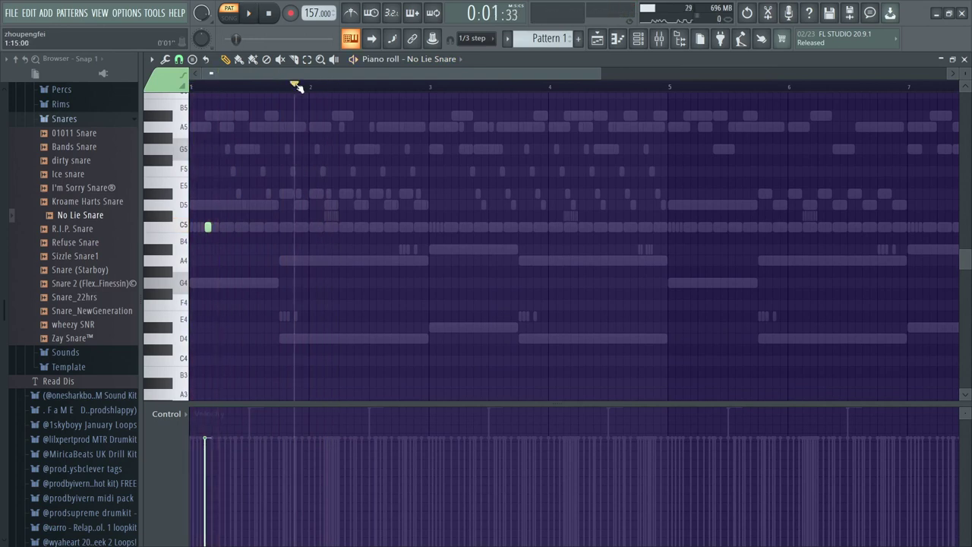
{"action": "left_click", "coordinate": [302, 86]}
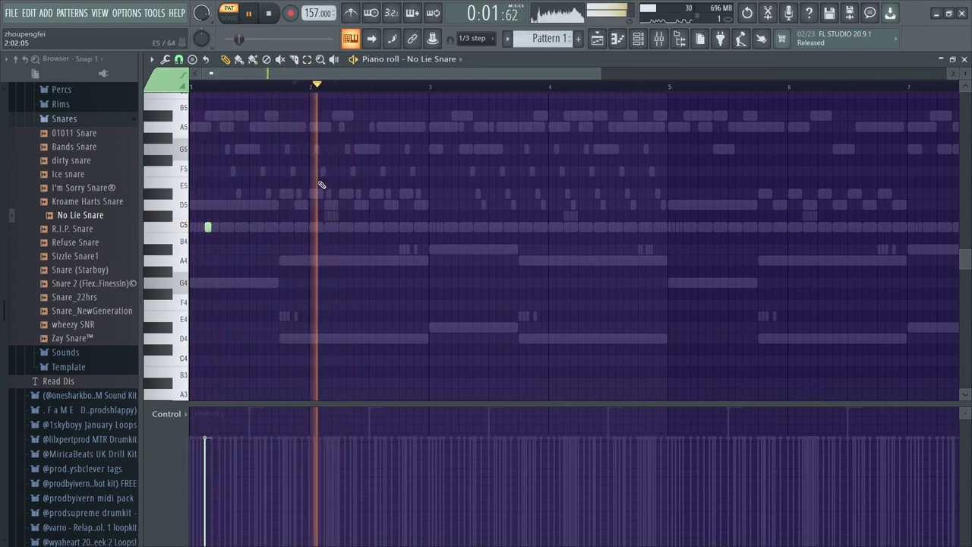
{"action": "key", "text": "space"}
{"action": "key", "text": "space"}
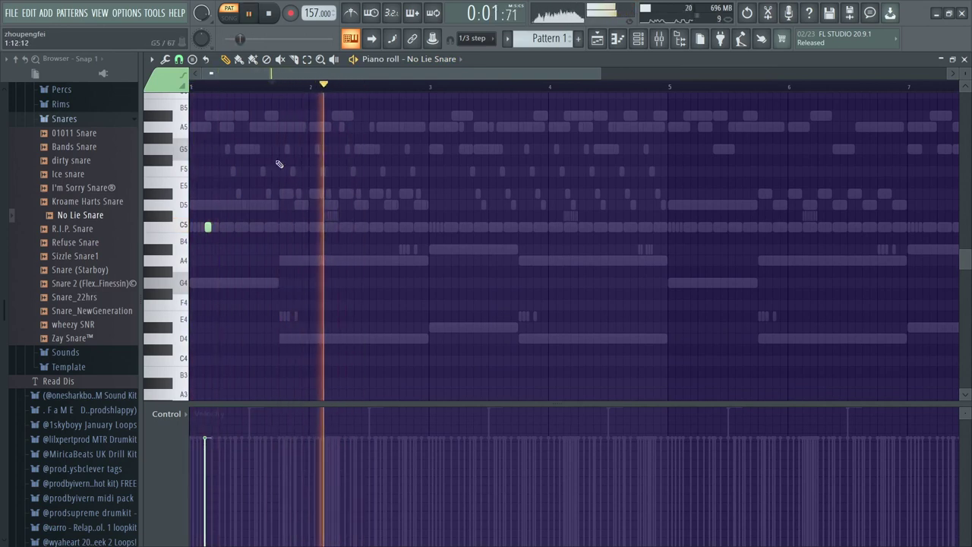
{"action": "key", "text": "space"}
{"action": "key", "text": "space"}
{"action": "key", "text": "space"}
{"action": "left_click", "coordinate": [296, 227]}
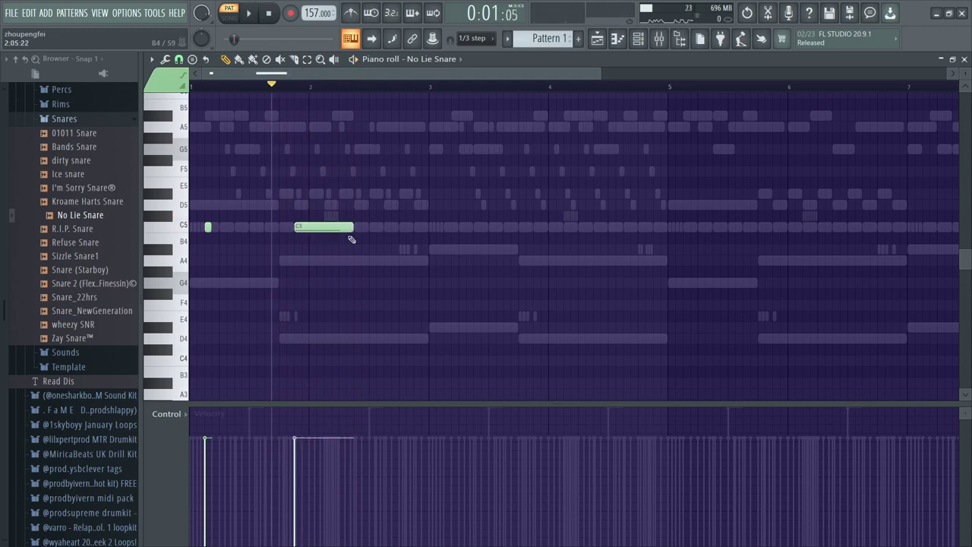
- Shorten the No Lie Snare note before bar 2, place another short C5 note at bar 2's start, and audition the pattern
{"action": "scroll", "coordinate": [304, 239], "scroll_direction": "up", "scroll_amount": 5}
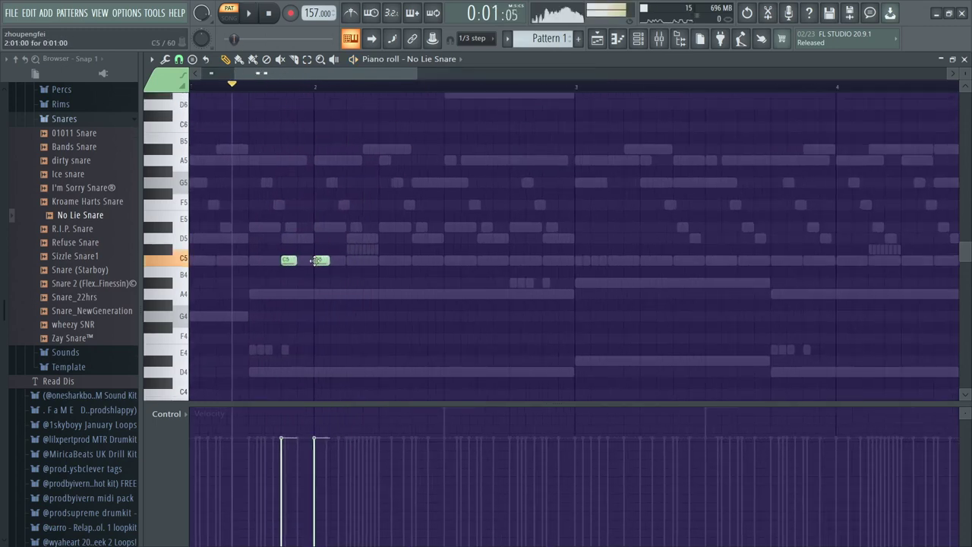
{"action": "key", "text": "space"}
{"action": "scroll", "coordinate": [304, 279], "scroll_direction": "down", "scroll_amount": 3}
{"action": "key", "text": "space"}
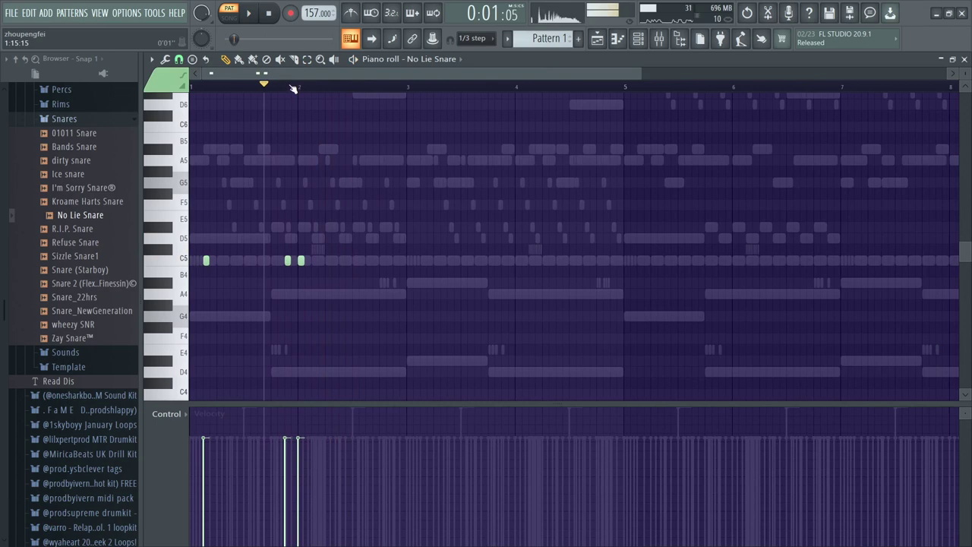
{"action": "key", "text": "space"}
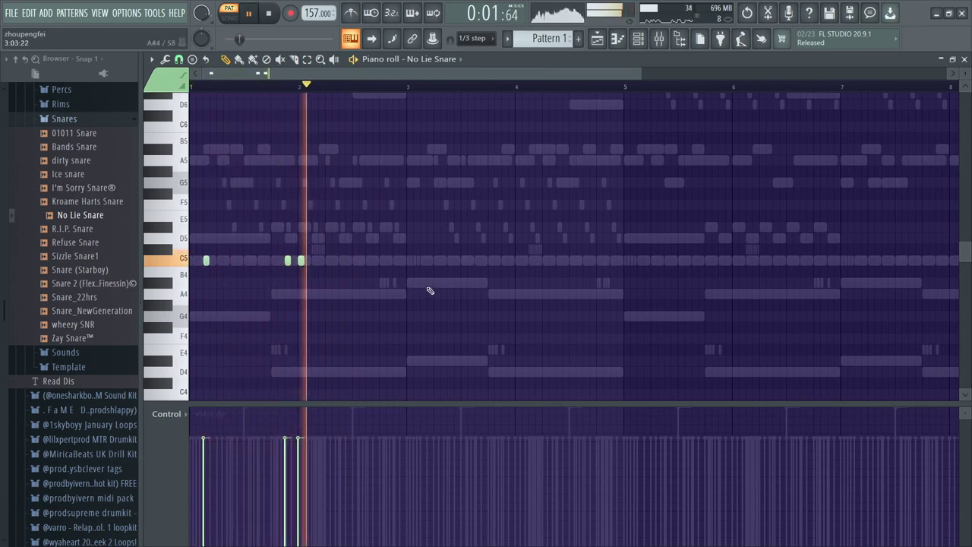
- Add short No Lie Snare C5 notes near the start of bar 3, just before bar 4, and two adjacent ones opening bar 4
{"action": "left_click", "coordinate": [504, 261]}
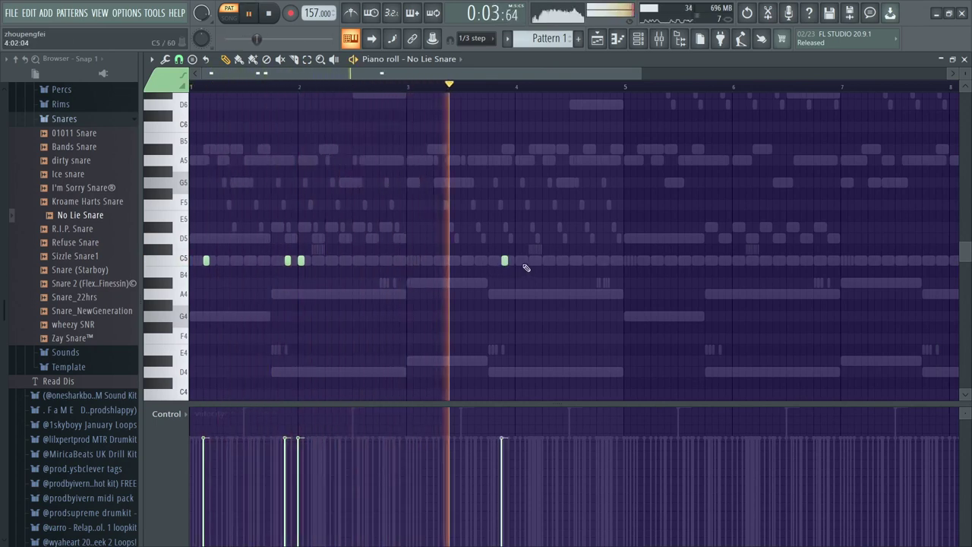
{"action": "left_click", "coordinate": [517, 261]}
{"action": "key", "text": "space"}
{"action": "left_click", "coordinate": [522, 261]}
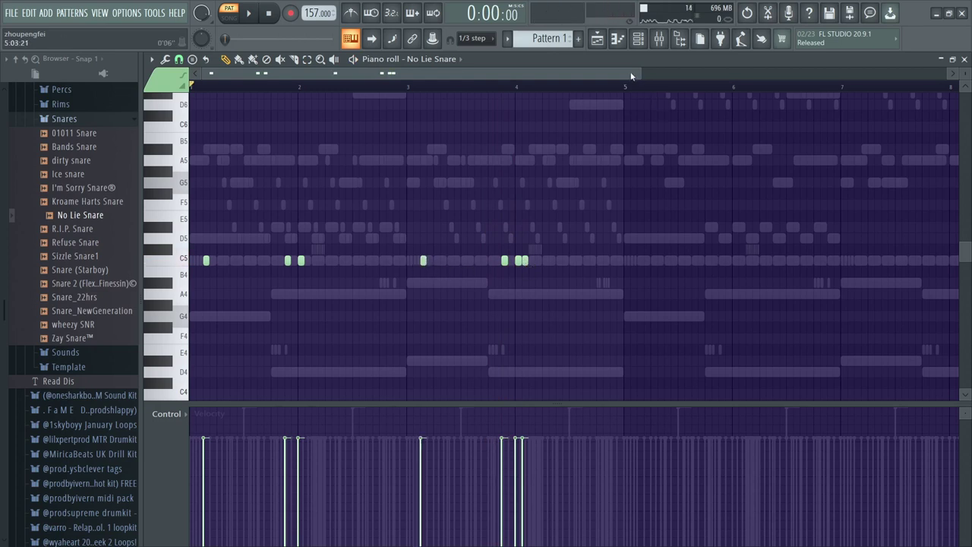
- Duplicate the No Lie Snare notes of bars 1–4 into bars 5–8 and select all eight bars
{"action": "left_click_drag", "start_coordinate": [625, 90], "coordinate": [60, 201]}
{"action": "key", "text": "ctrl+b"}
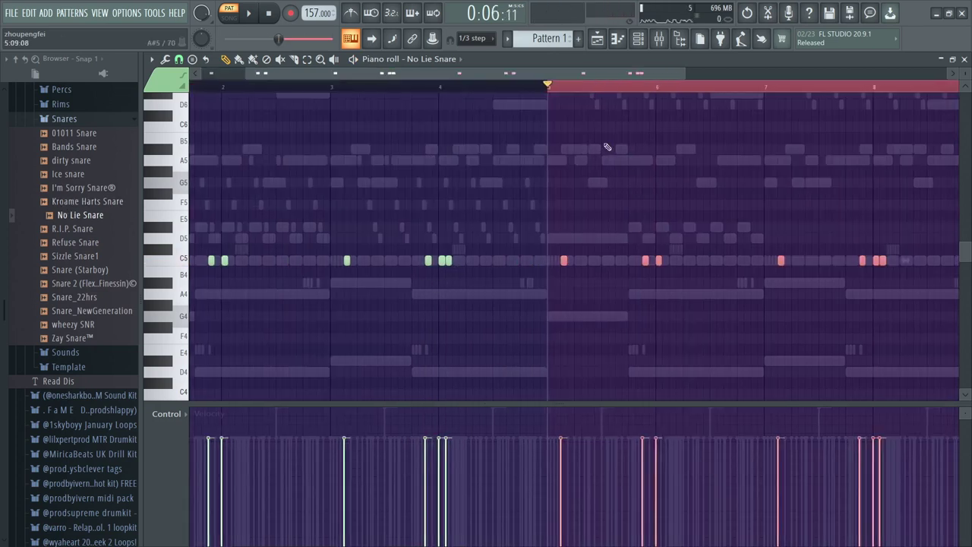
{"action": "scroll", "coordinate": [562, 72], "scroll_direction": "down", "scroll_amount": 2}
{"action": "left_click_drag", "start_coordinate": [701, 89], "coordinate": [177, 135]}
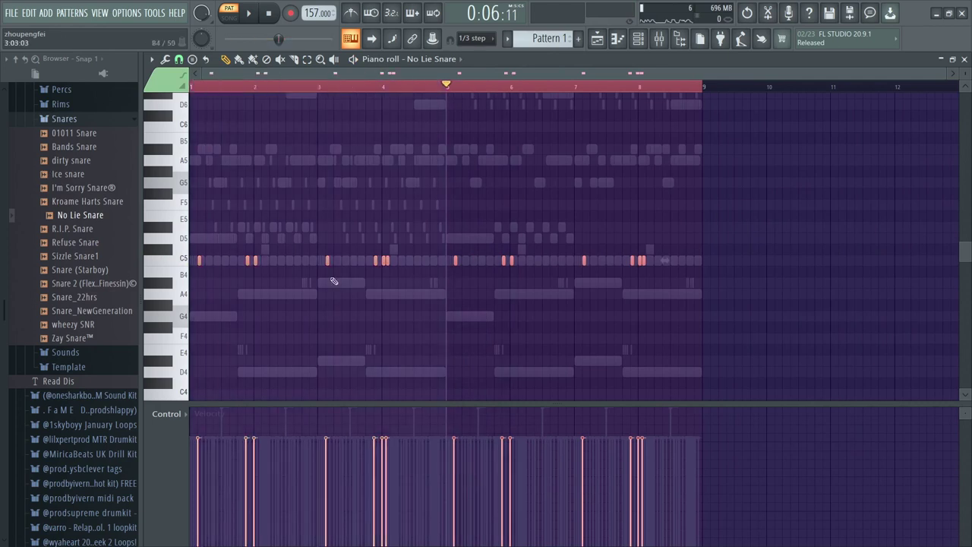
- Add short runs of three No Lie Snare C5 notes at the ends of bars 4 and 8
{"action": "scroll", "coordinate": [455, 281], "scroll_direction": "up", "scroll_amount": 3}
{"action": "left_click", "coordinate": [407, 262]}
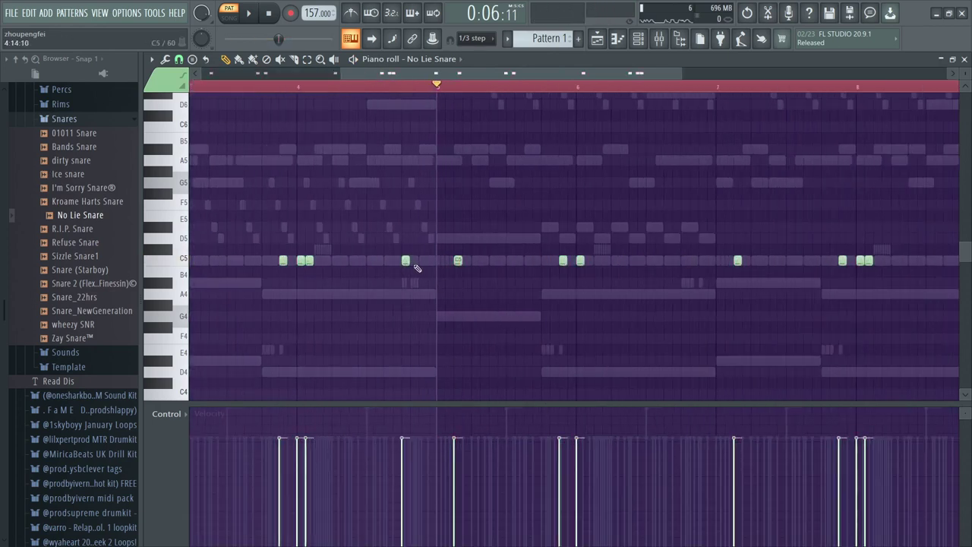
{"action": "scroll", "coordinate": [873, 282], "scroll_direction": "down", "scroll_amount": 2}
{"action": "scroll", "coordinate": [886, 284], "scroll_direction": "right", "scroll_amount": 2}
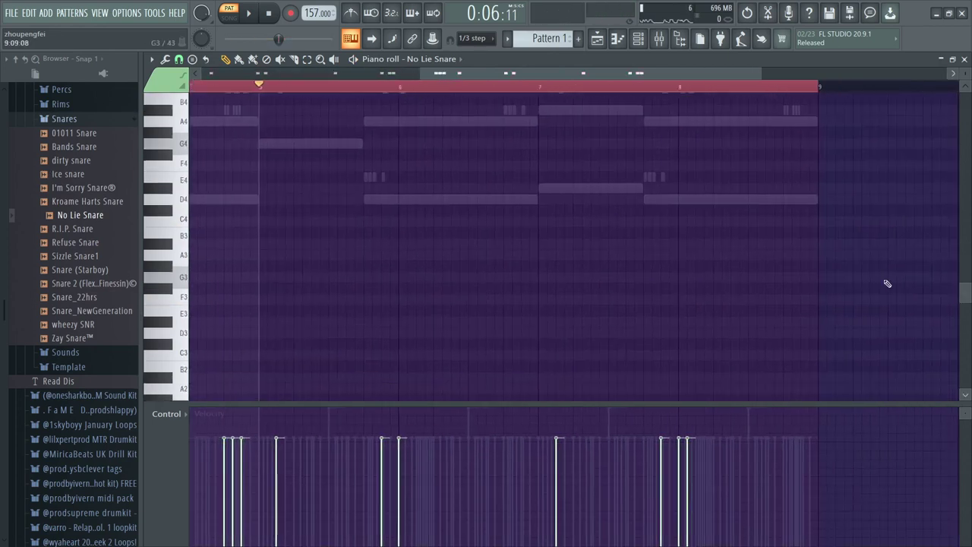
{"action": "scroll", "coordinate": [783, 213], "scroll_direction": "up", "scroll_amount": 1}
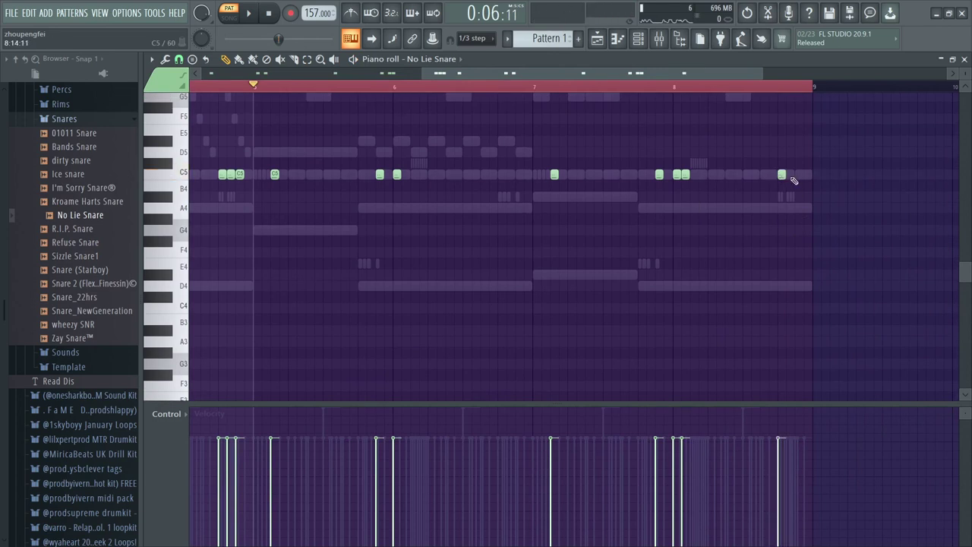
- Audition the snare pattern and remove the second of the two adjacent C5 notes opening bars 4 and 8
{"action": "scroll", "coordinate": [767, 185], "scroll_direction": "left", "scroll_amount": 2}
{"action": "key", "text": "space"}
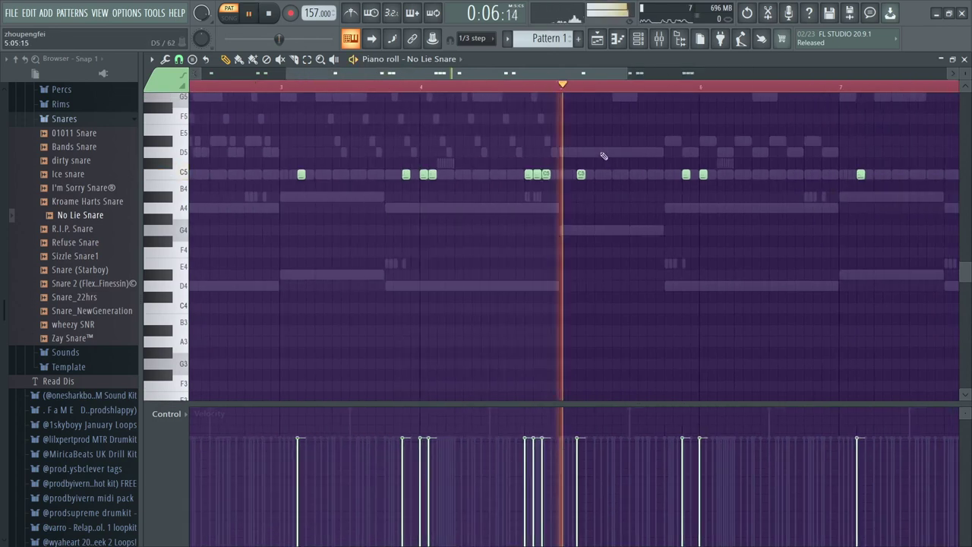
{"action": "scroll", "coordinate": [622, 228], "scroll_direction": "down", "scroll_amount": 2}
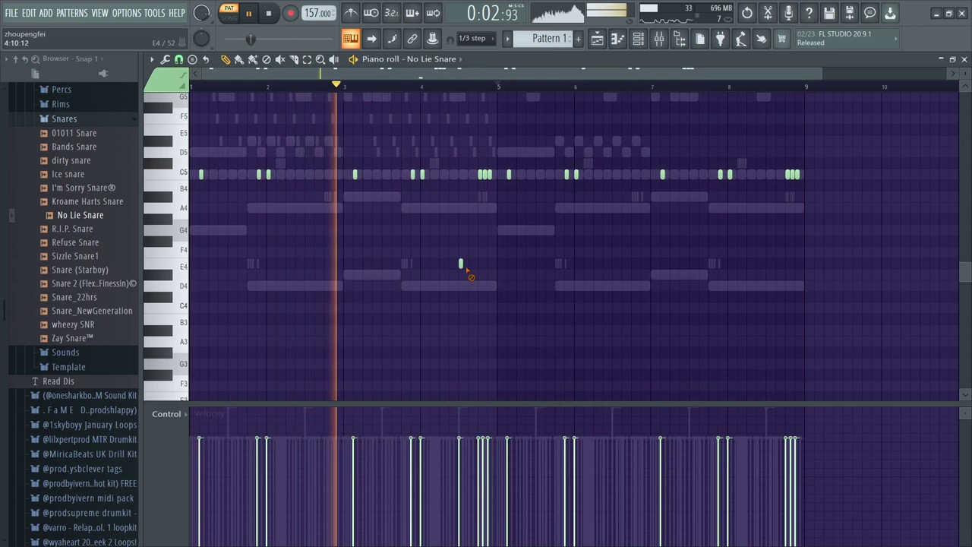
{"action": "key", "text": "space"}
- Add Percs (3) from the XO TOUR Llif3 folder as a new channel below No Lie Snare and show it in the piano roll
{"action": "left_click", "coordinate": [119, 117]}
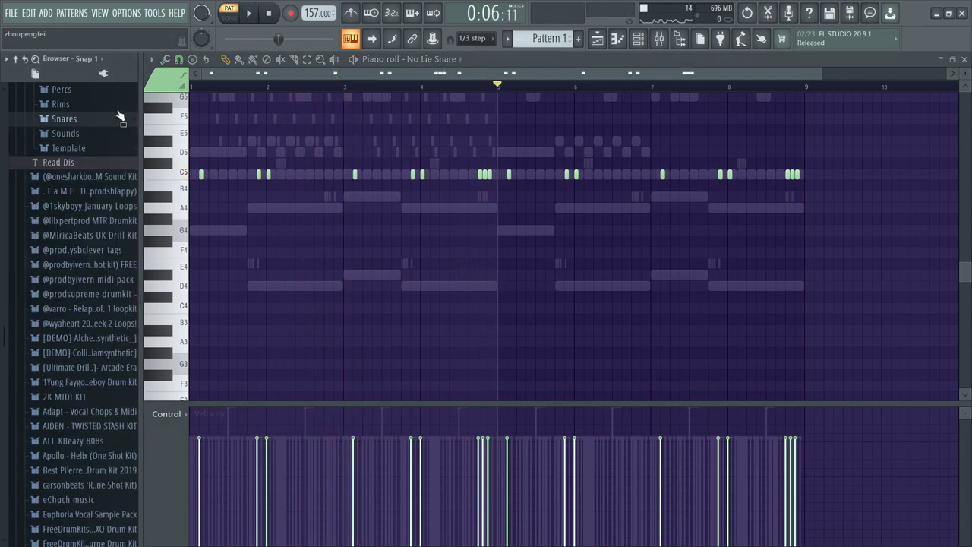
{"action": "scroll", "coordinate": [127, 102], "scroll_direction": "down", "scroll_amount": 15}
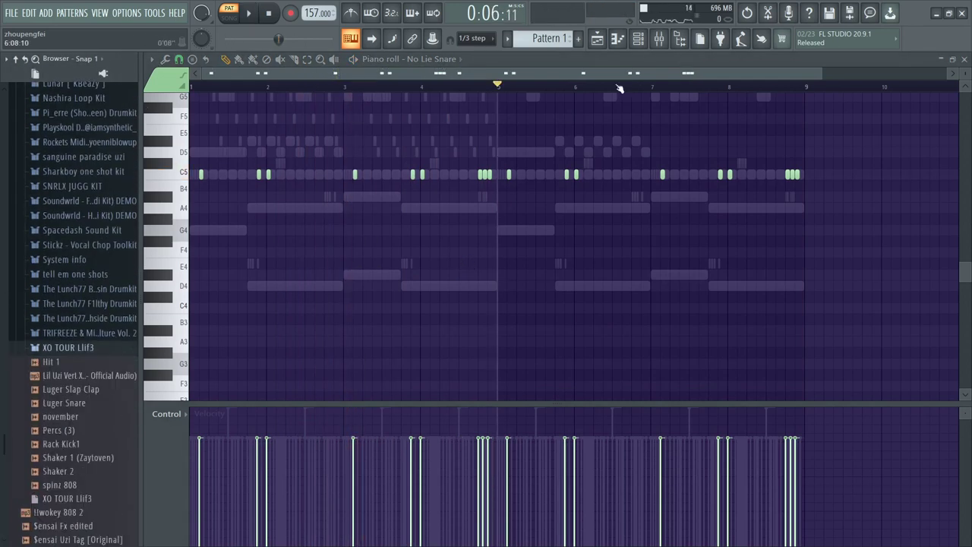
{"action": "left_click", "coordinate": [650, 38]}
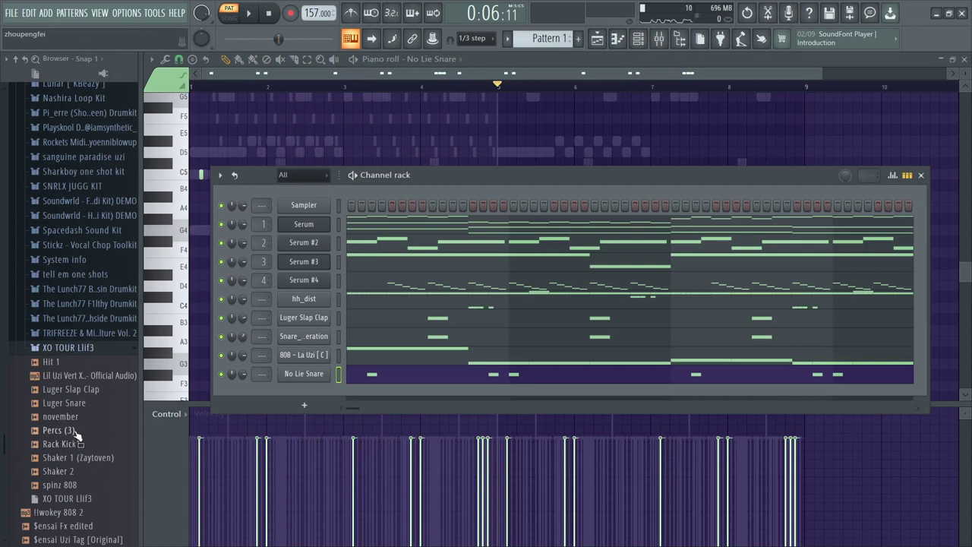
{"action": "left_click_drag", "start_coordinate": [322, 394], "coordinate": [324, 394]}
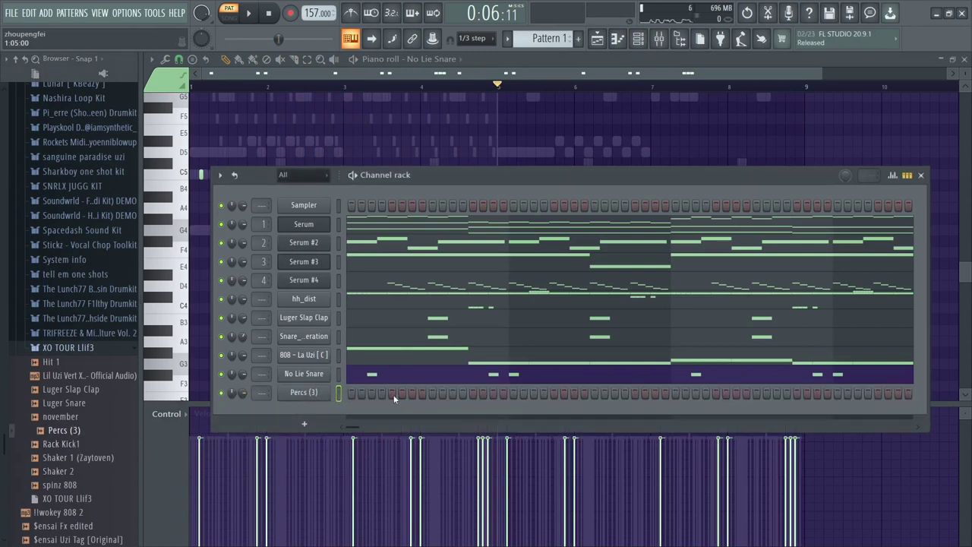
{"action": "left_click", "coordinate": [454, 58]}
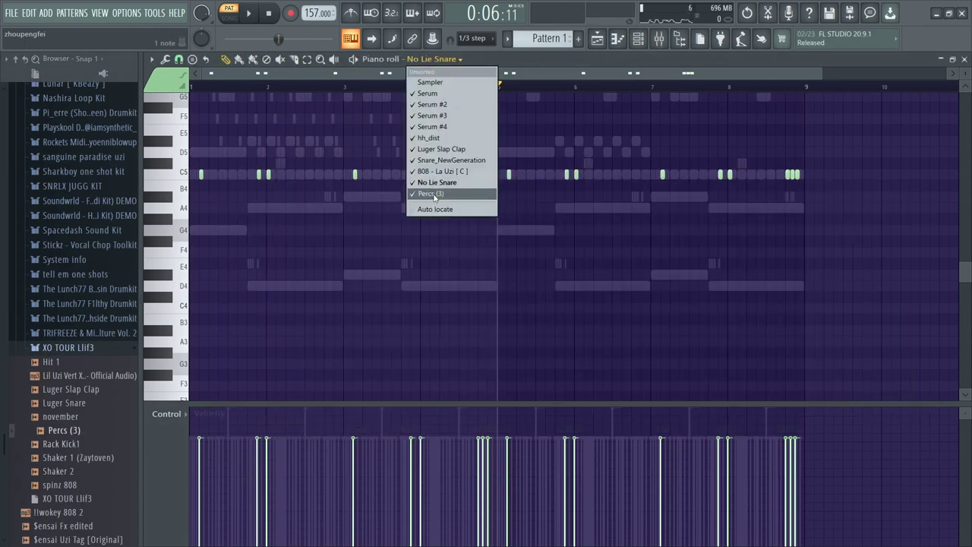
{"action": "left_click", "coordinate": [440, 195]}
- Place a short Percs (3) C5 note on beat 2 of bar 1, try another on A#4 at mid-bar, and audition from the start
{"action": "key", "text": "space"}
{"action": "key", "text": "space"}
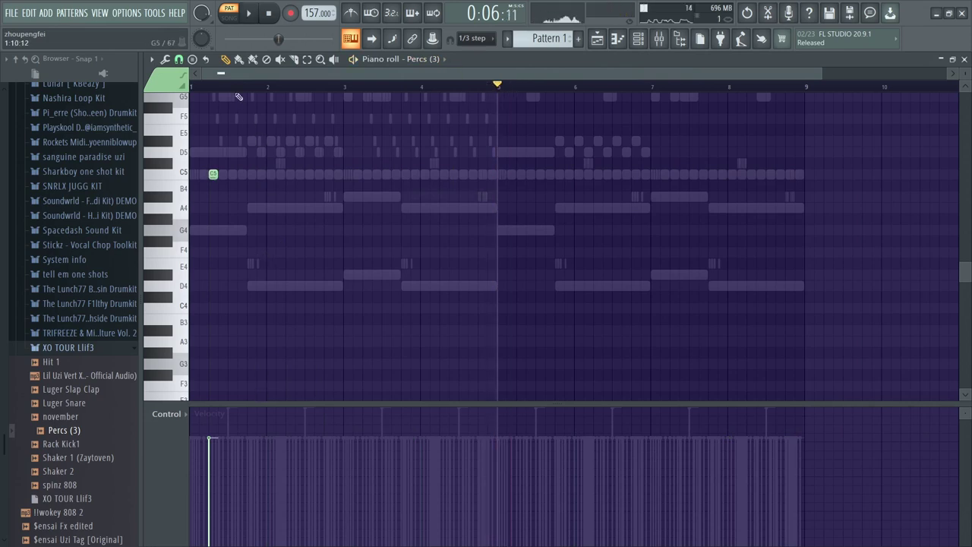
{"action": "left_click", "coordinate": [191, 86]}
{"action": "key", "text": "space"}
{"action": "key", "text": "space"}
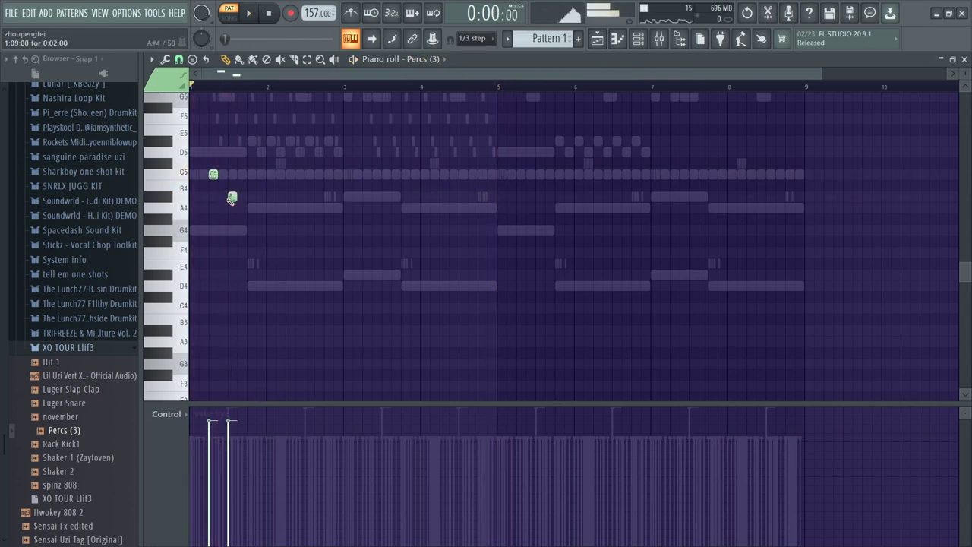
- Repeat the Percs (3) C5 note on beat 2 of bars 3, 5 and 7, audition it, and clear the time selection
{"action": "key", "text": "space"}
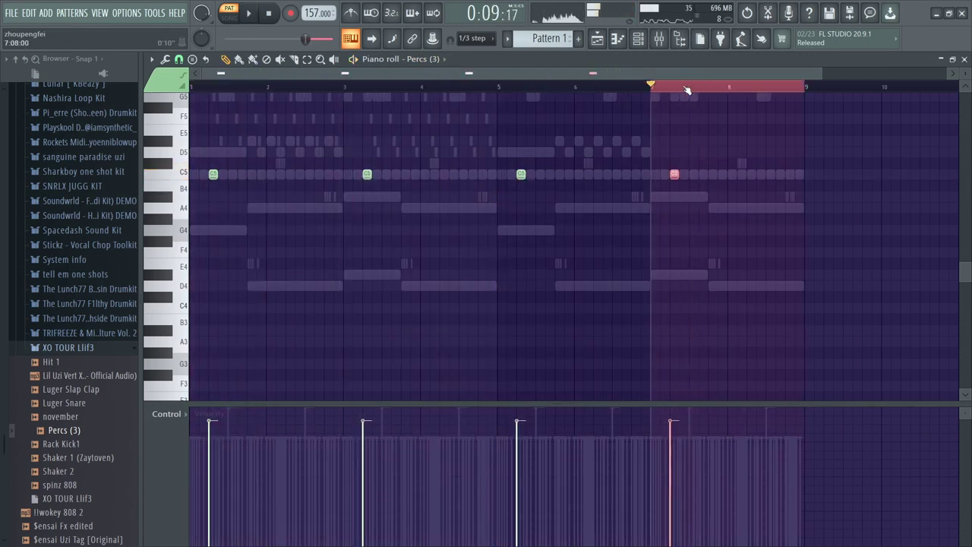
{"action": "key", "text": "space"}
{"action": "key", "text": "space"}
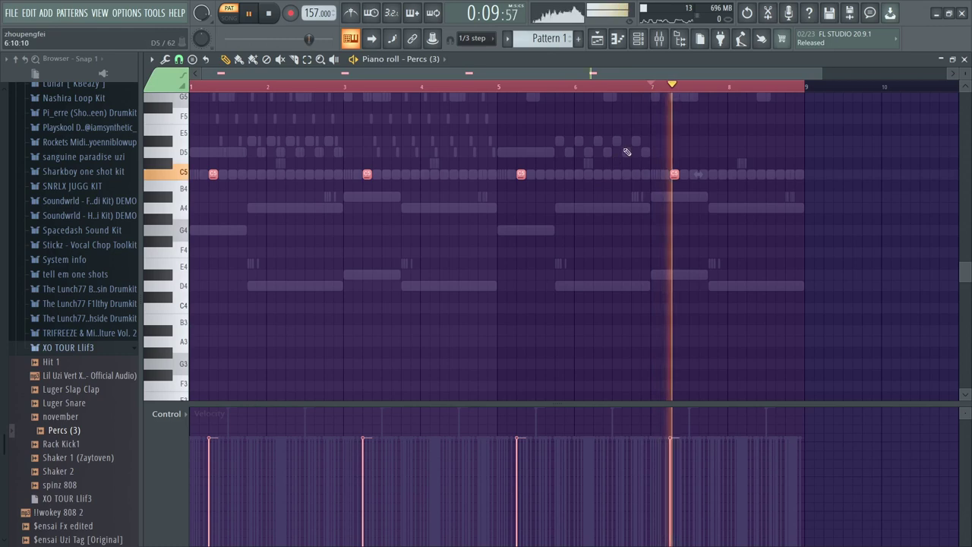
{"action": "scroll", "coordinate": [633, 158], "scroll_direction": "down", "scroll_amount": 1}
{"action": "key", "text": "space"}
{"action": "left_click", "coordinate": [632, 90], "text": "ctrl"}
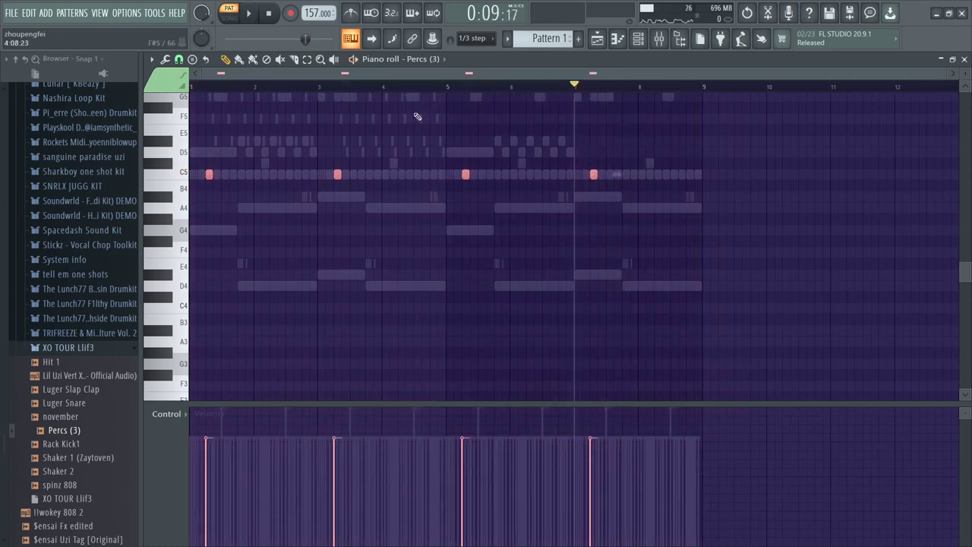
- Show 808 - La Uzi [ C ] in the piano roll, duplicate its bars 1–4 notes into bars 5–8, and play the pattern
{"action": "left_click", "coordinate": [443, 59]}
{"action": "left_click", "coordinate": [432, 171]}
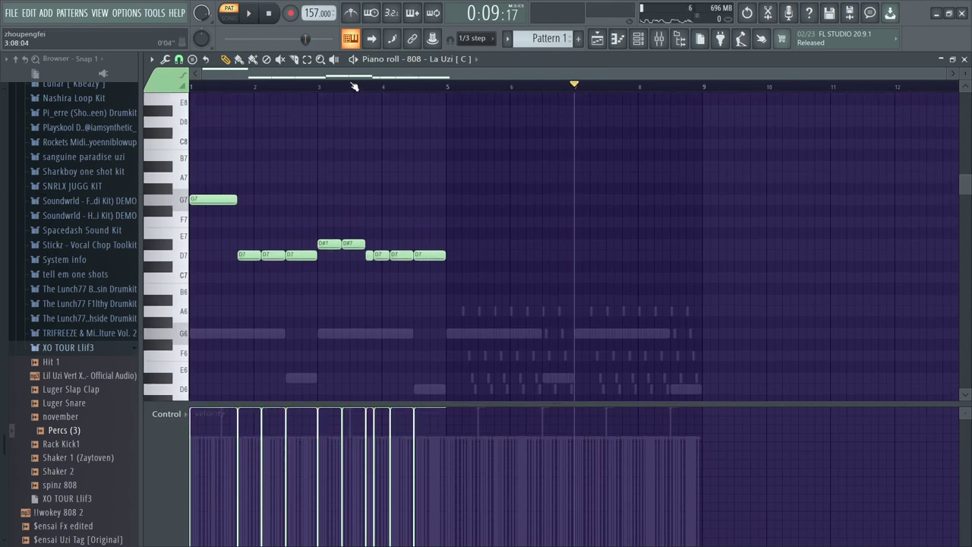
{"action": "key", "text": "ctrl+b"}
{"action": "key", "text": "ctrl+d"}
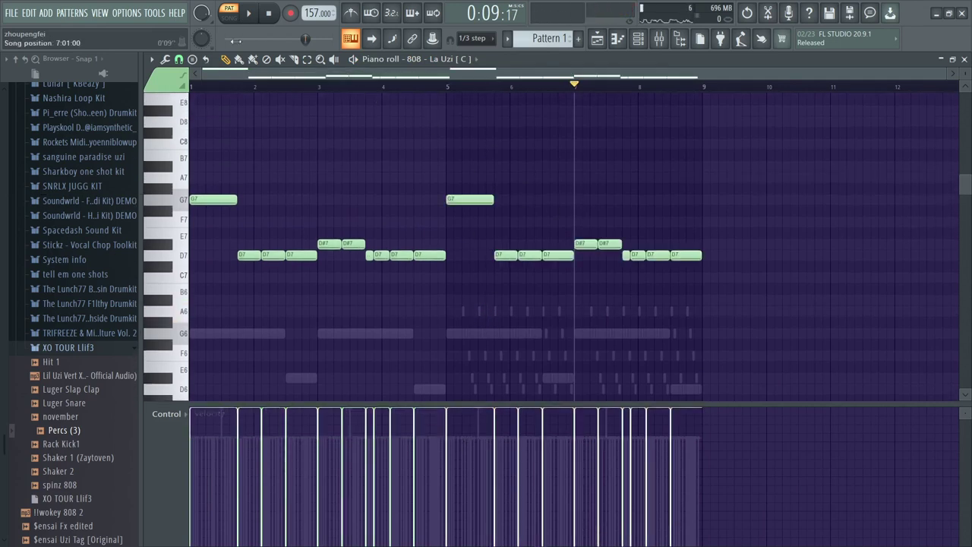
{"action": "key", "text": "space"}
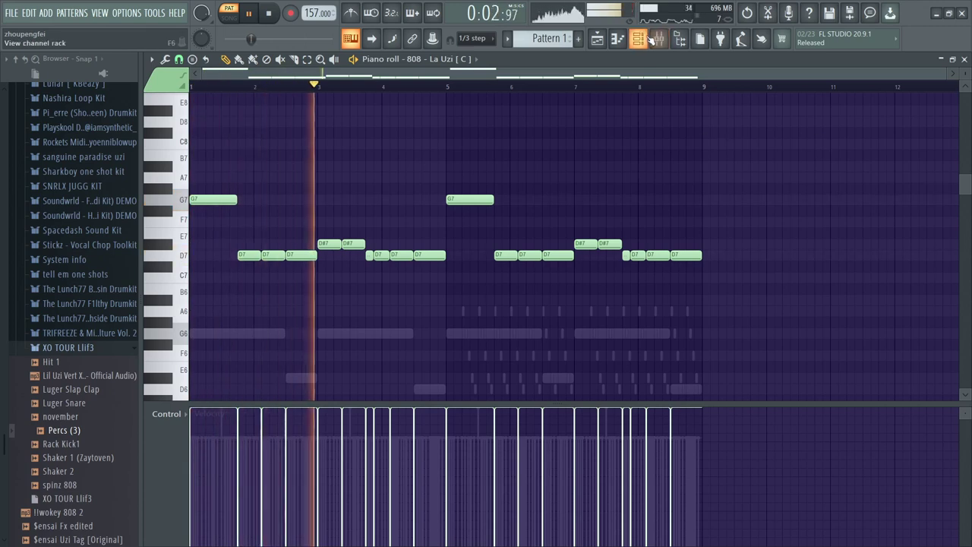
- Try volume changes on the 808 - La Uzi [ C ] channel, resetting the channel volume and setting the volume multiplier to 78%
{"action": "key", "text": "F6"}
{"action": "left_click", "coordinate": [303, 354]}
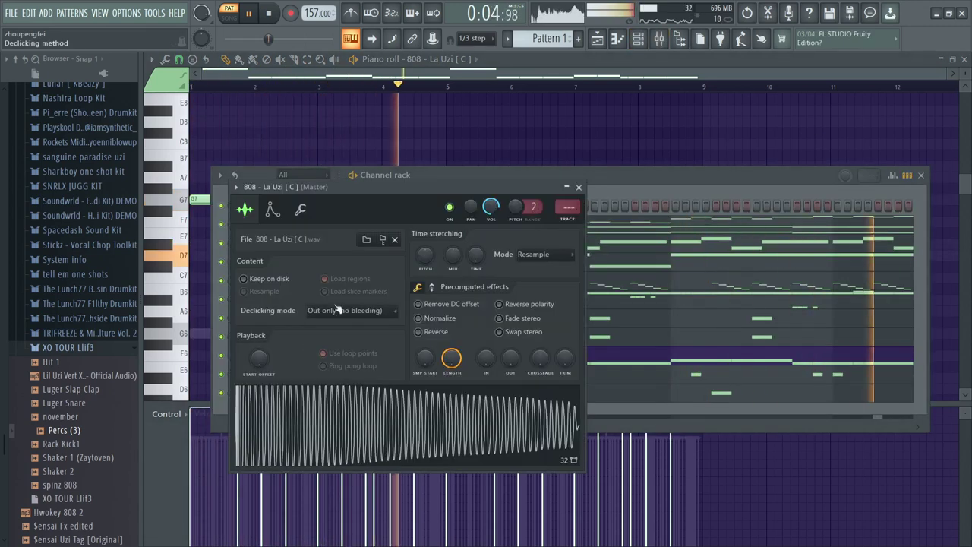
{"action": "left_click", "coordinate": [432, 288]}
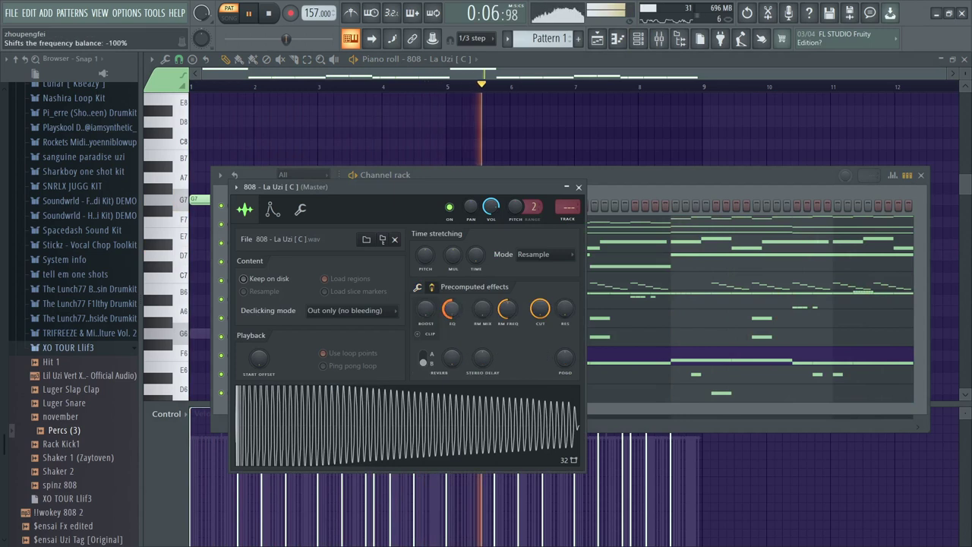
{"action": "left_click_drag", "start_coordinate": [490, 207], "coordinate": [490, 192]}
{"action": "right_click", "coordinate": [497, 205]}
{"action": "left_click", "coordinate": [517, 210]}
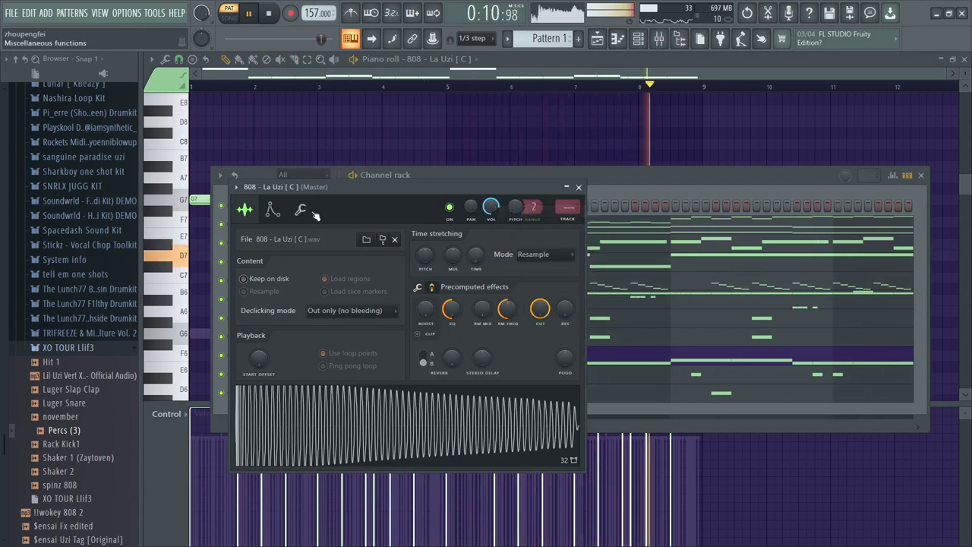
{"action": "left_click", "coordinate": [300, 209]}
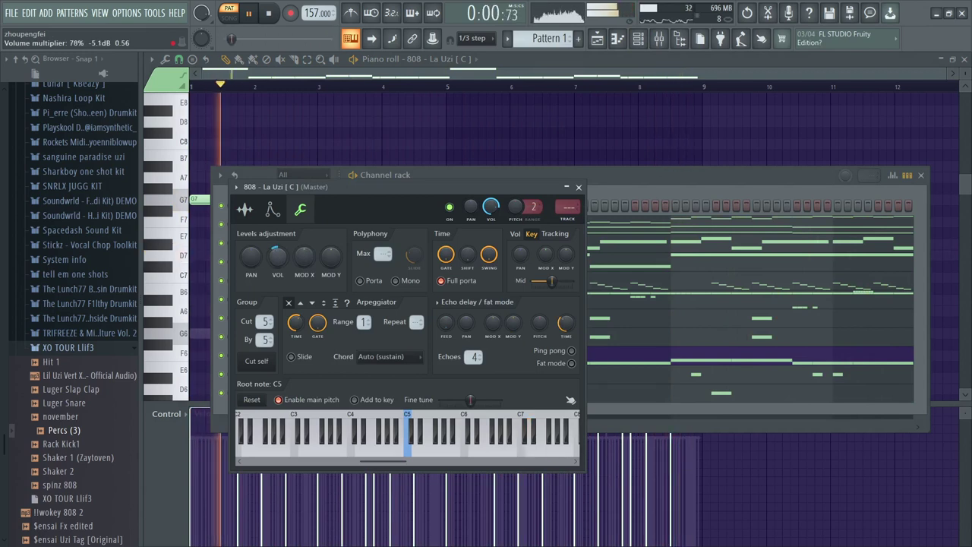
- Stop playback and transpose all 808 - La Uzi [ C ] notes down two octaves
{"action": "left_click", "coordinate": [467, 59]}
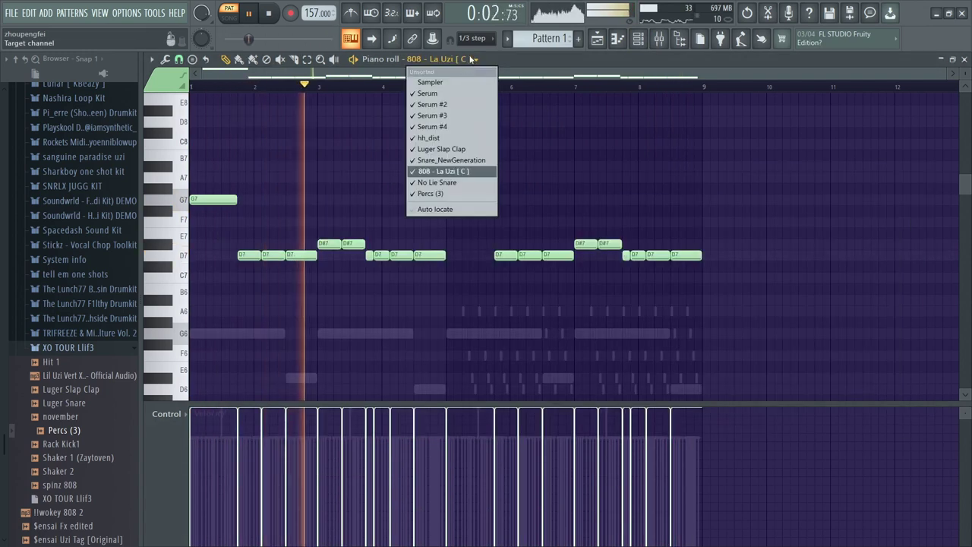
{"action": "left_click", "coordinate": [454, 199]}
{"action": "key", "text": "space"}
{"action": "key", "text": "ctrl+Down"}
{"action": "key", "text": "ctrl+Down"}
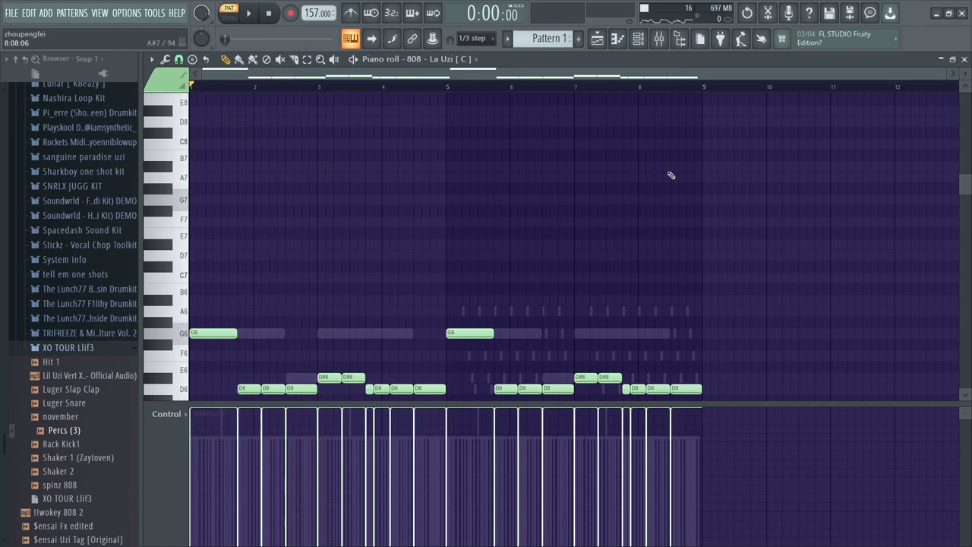
{"action": "scroll", "coordinate": [671, 175], "scroll_direction": "down", "scroll_amount": 5}
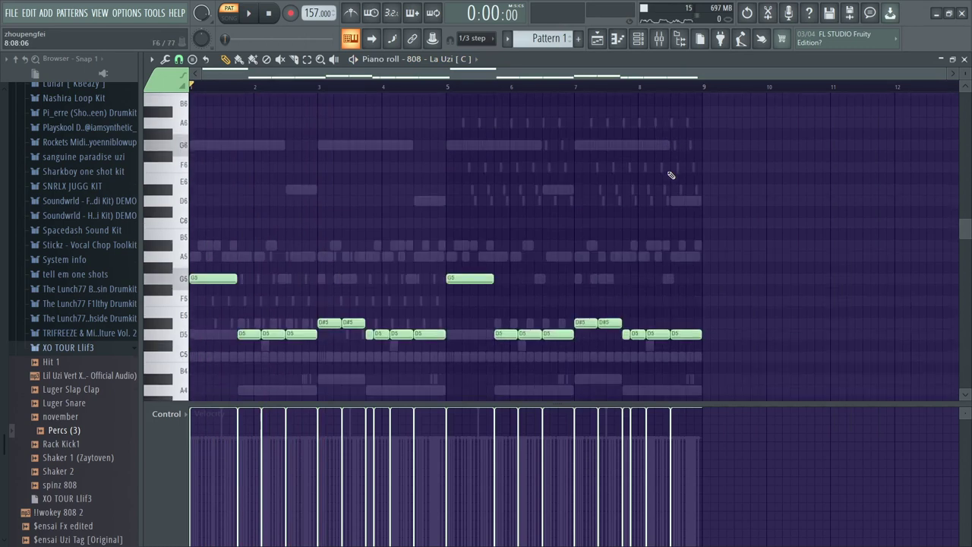
- Play the pattern and reset the 808 - La Uzi [ C ] channel's volume multiplier to 100%
{"action": "key", "text": "space"}
{"action": "key", "text": "F6"}
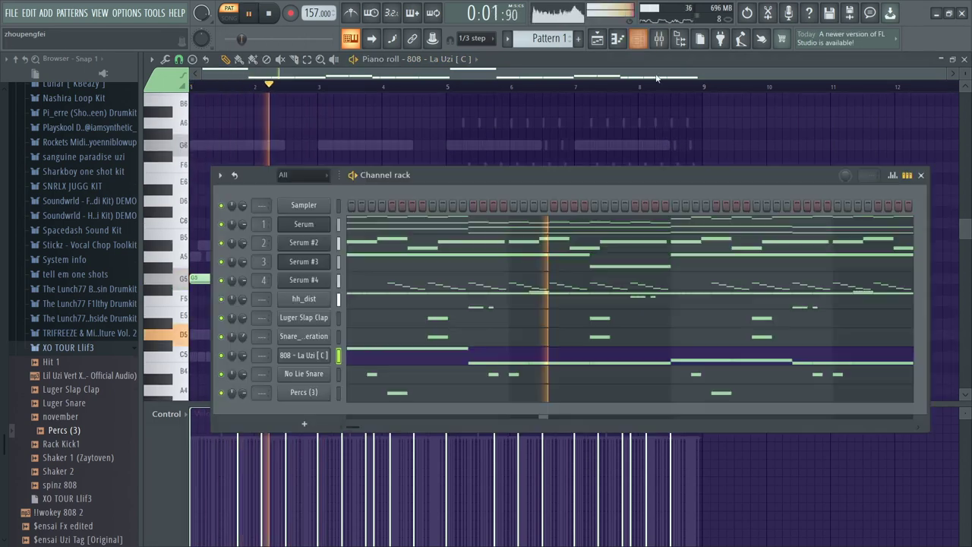
{"action": "left_click", "coordinate": [303, 355]}
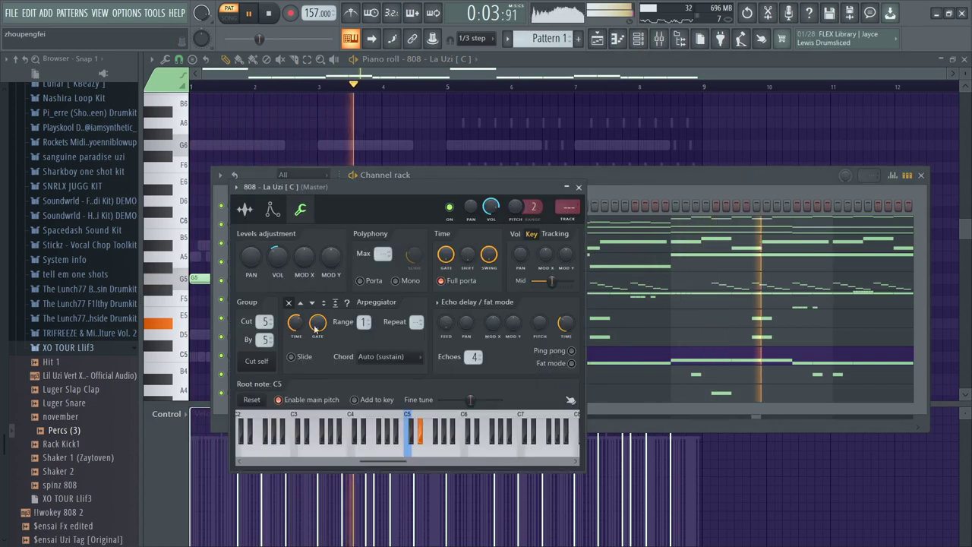
{"action": "right_click", "coordinate": [278, 252]}
{"action": "left_click", "coordinate": [292, 261]}
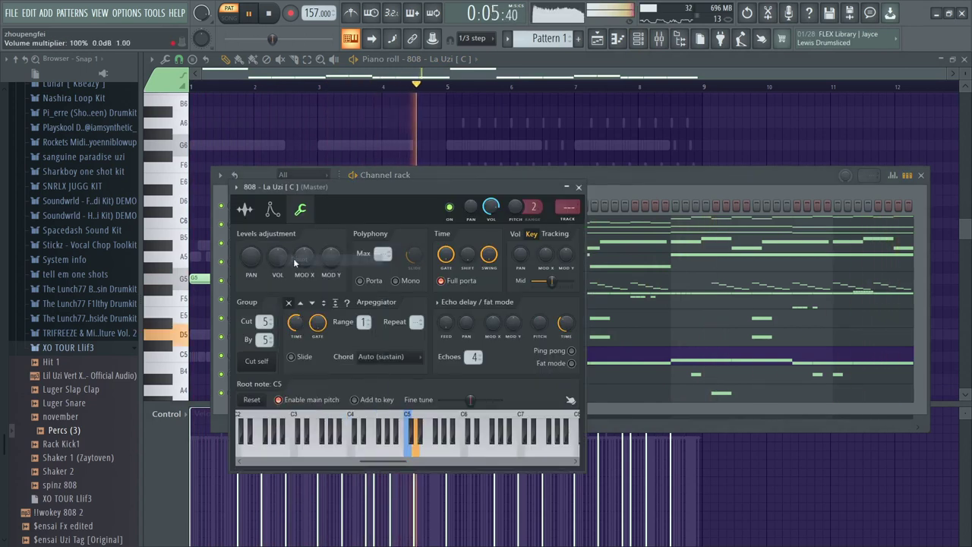
- Bypass Fruity soft clipper on the Master mixer track and play the pattern to compare the sound
{"action": "left_click", "coordinate": [579, 187]}
{"action": "key", "text": "F6"}
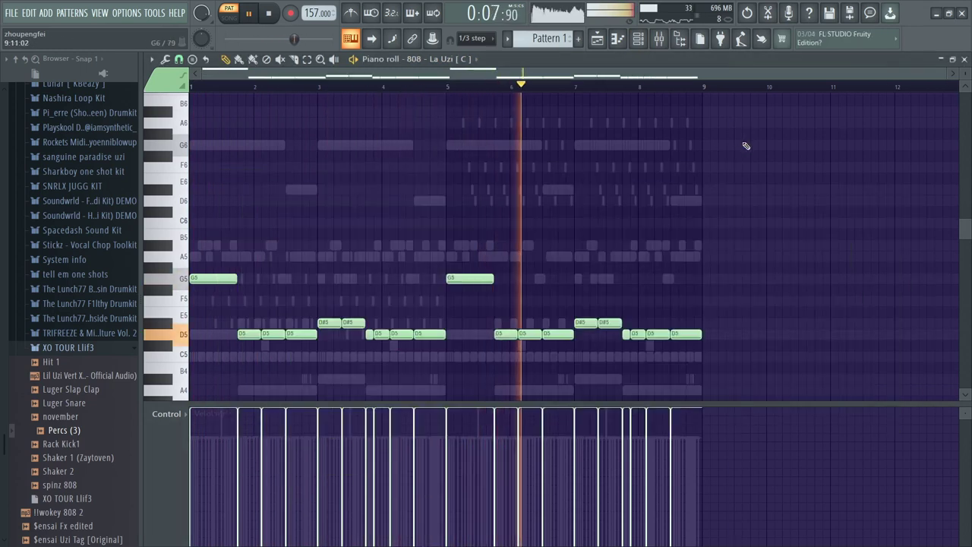
{"action": "key", "text": "F9"}
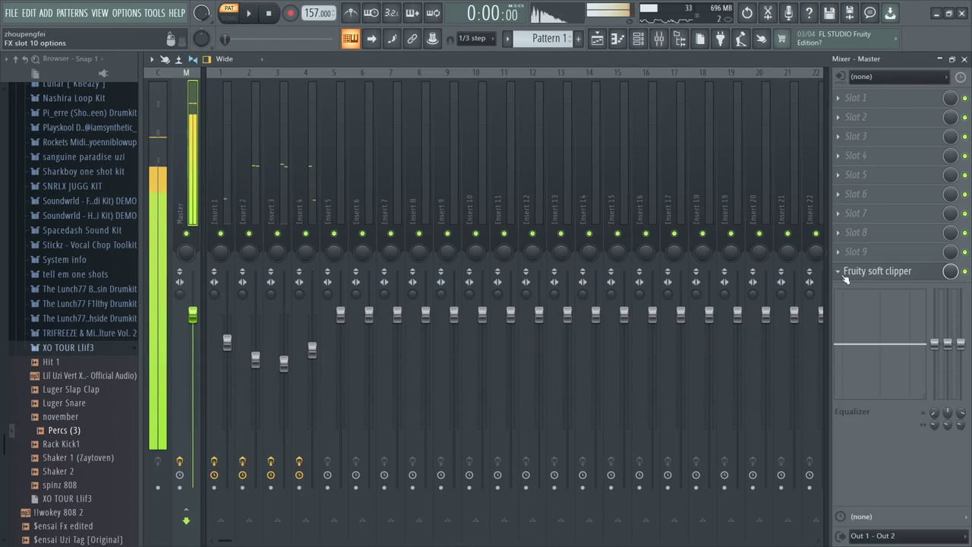
{"action": "left_click", "coordinate": [845, 278]}
{"action": "left_click", "coordinate": [965, 272]}
{"action": "key", "text": "space"}
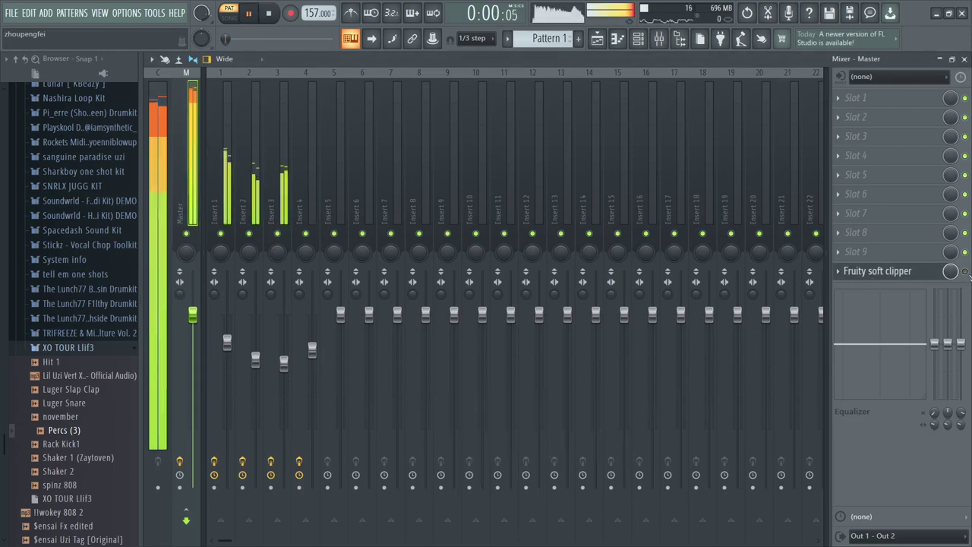
- Try 808 4 {C} [ die lit ] in place of the 808 - La Uzi [ C ] sample and play the pattern
{"action": "left_click", "coordinate": [638, 38]}
{"action": "left_click", "coordinate": [59, 348]}
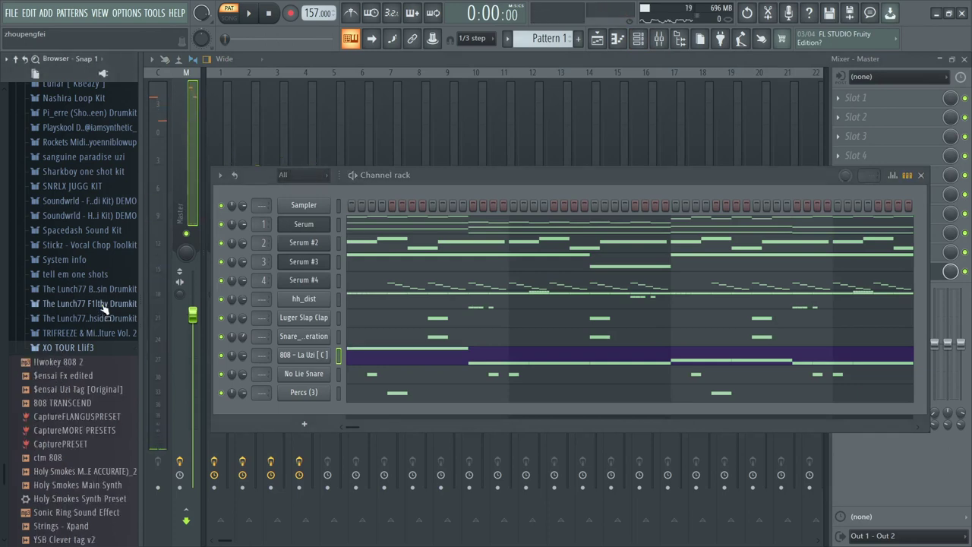
{"action": "left_click", "coordinate": [104, 305]}
{"action": "left_click", "coordinate": [107, 318]}
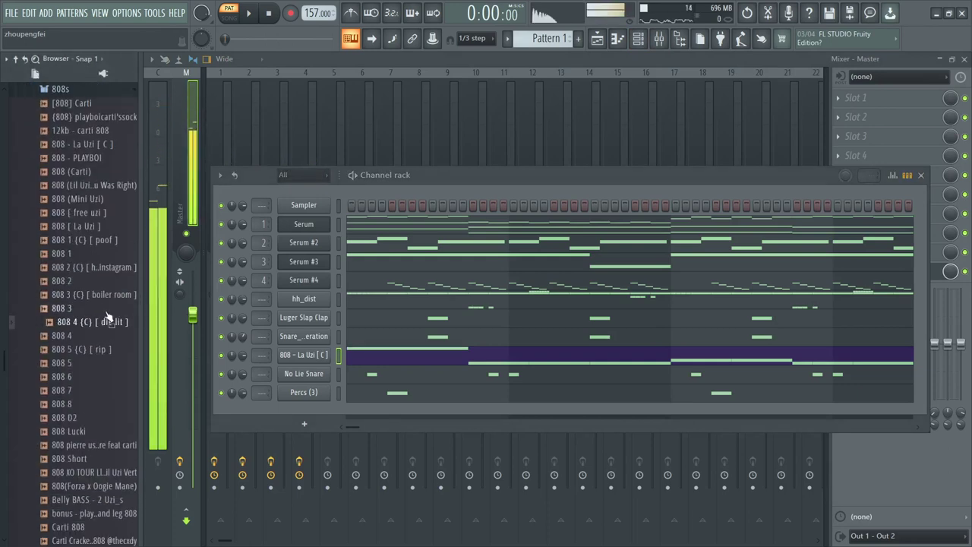
{"action": "left_click", "coordinate": [115, 324]}
{"action": "key", "text": "space"}
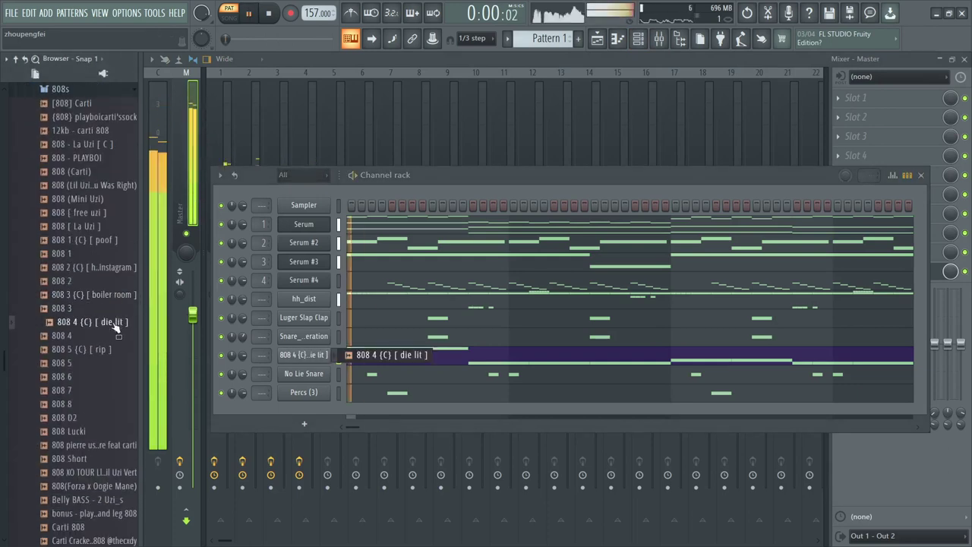
{"action": "left_click_drag", "start_coordinate": [114, 324], "coordinate": [307, 357]}
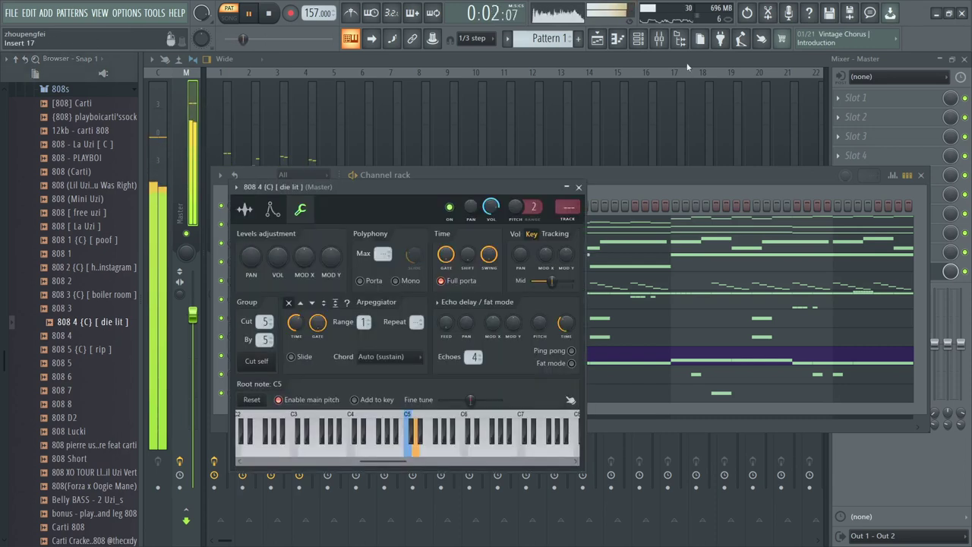
{"action": "left_click", "coordinate": [624, 41]}
{"action": "left_click", "coordinate": [624, 41]}
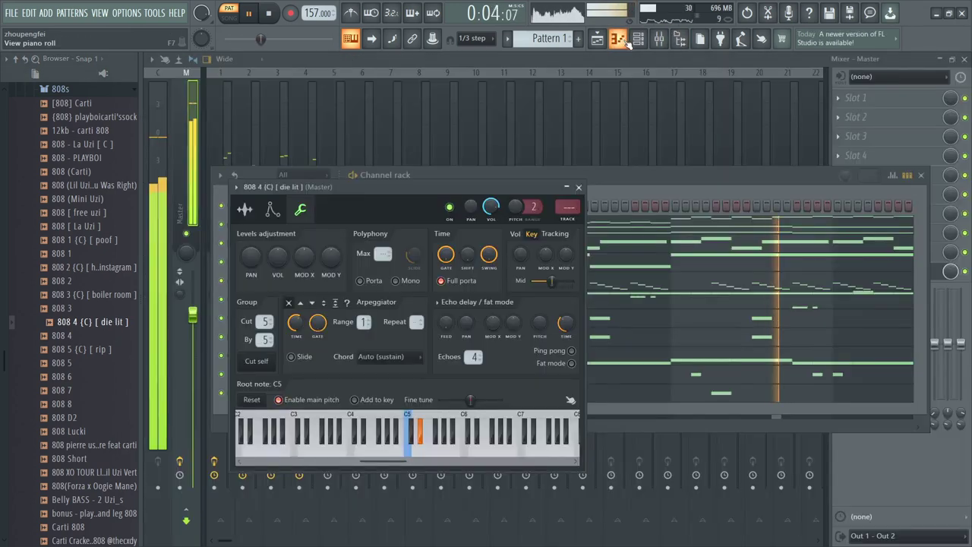
{"action": "key", "text": "space"}
- Try adjusting the precomputed effects on the 808 4 {C} [ die lit ] sample and play the pattern
{"action": "left_click", "coordinate": [257, 210]}
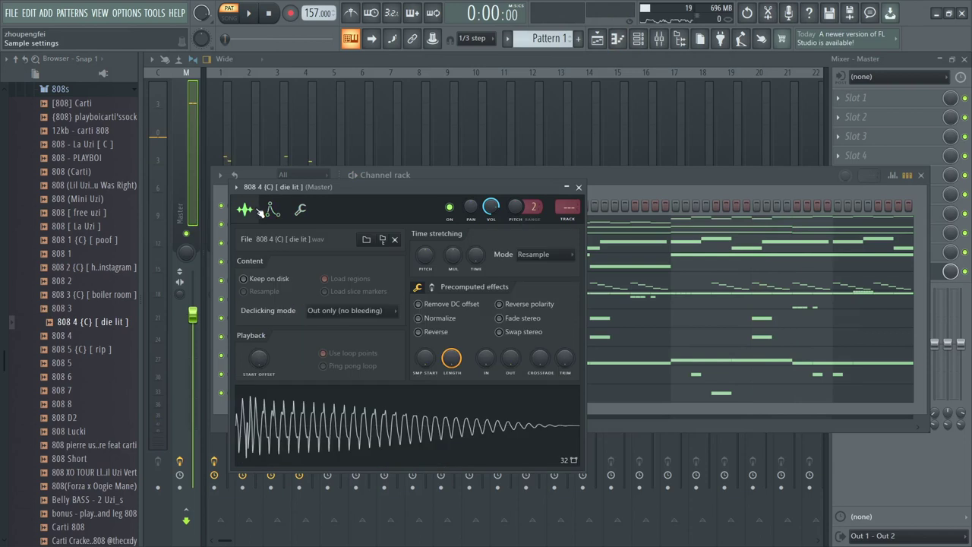
{"action": "left_click", "coordinate": [432, 287]}
{"action": "left_click_drag", "start_coordinate": [446, 309], "coordinate": [446, 262]}
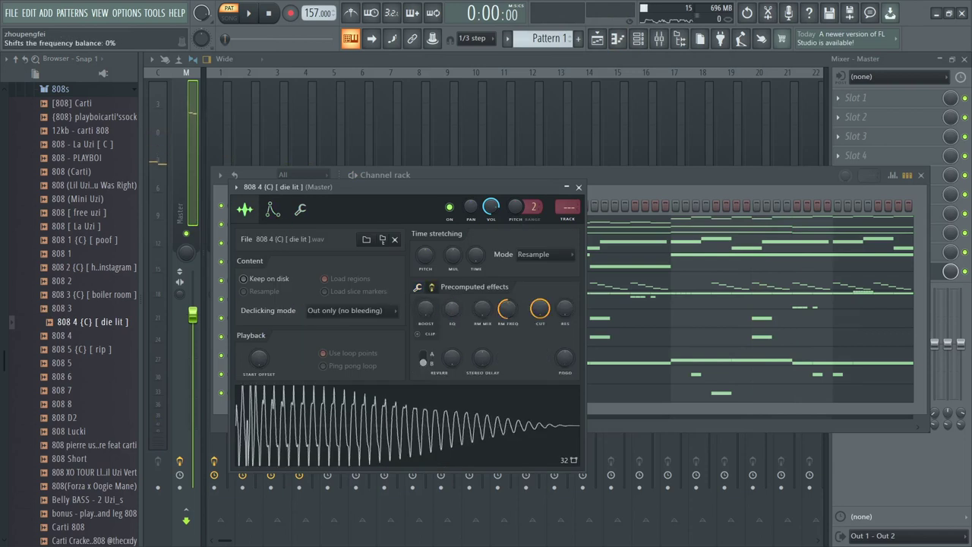
{"action": "key", "text": "space"}
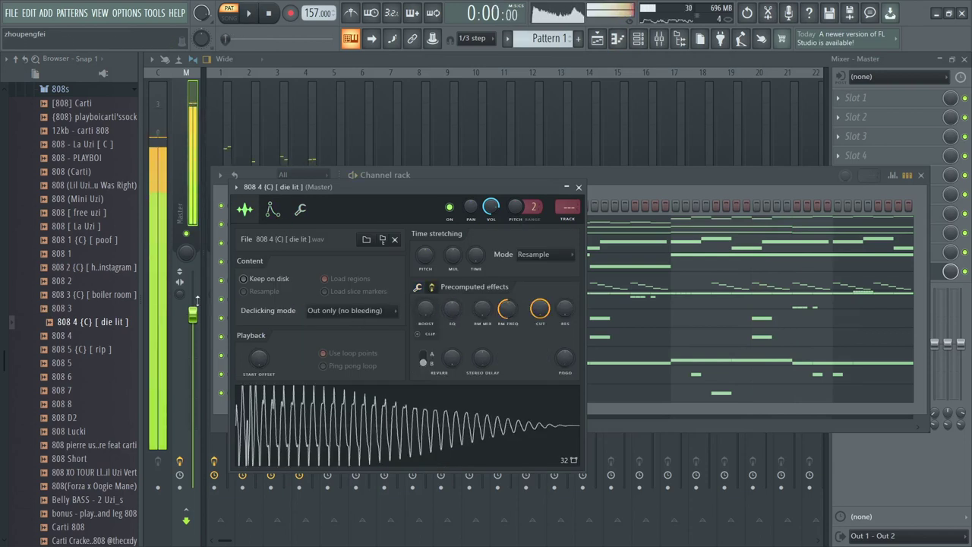
- Try 808 3 {C} [ boiler room ] as the 808 channel's sample and play the pattern
{"action": "left_click", "coordinate": [121, 297]}
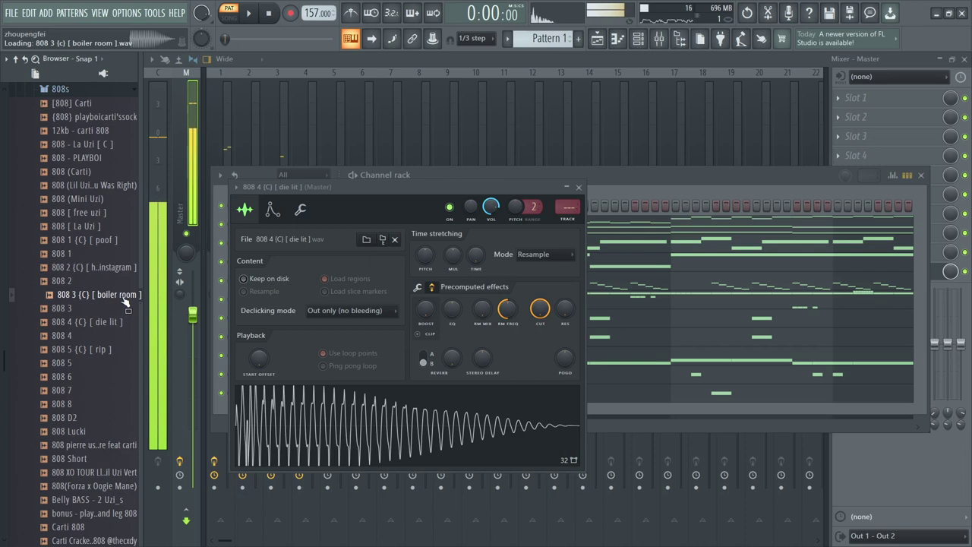
{"action": "middle_click", "coordinate": [123, 297]}
{"action": "key", "text": "space"}
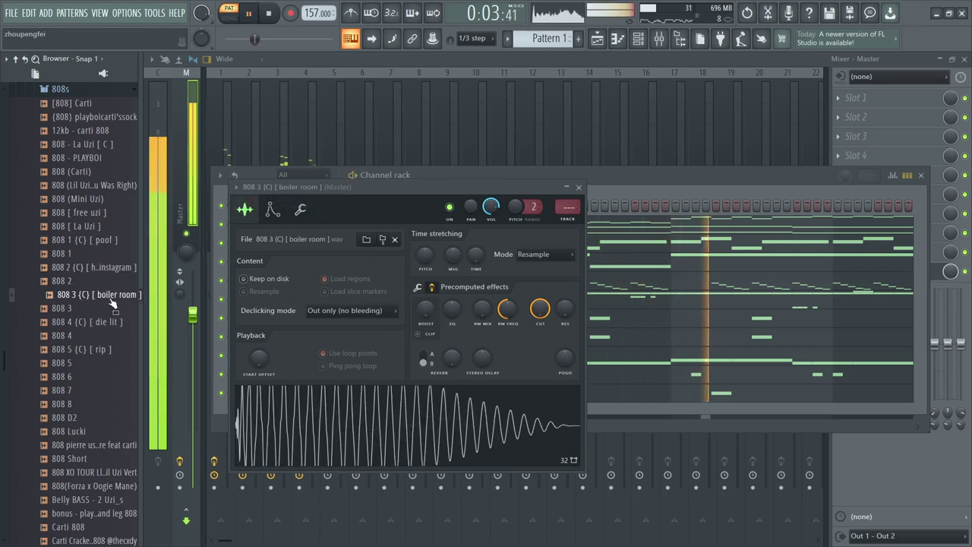
{"action": "key", "text": "space"}
- Audition further 808 samples, load 808 1 {C} [ poof ] into the 808 channel, and play the pattern
{"action": "left_click", "coordinate": [118, 268]}
{"action": "left_click", "coordinate": [127, 239]}
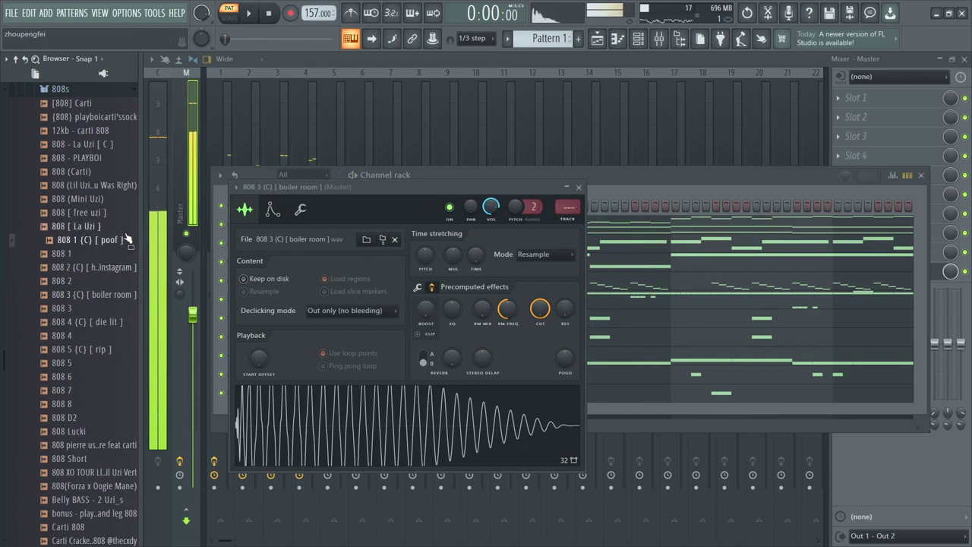
{"action": "left_click", "coordinate": [125, 240]}
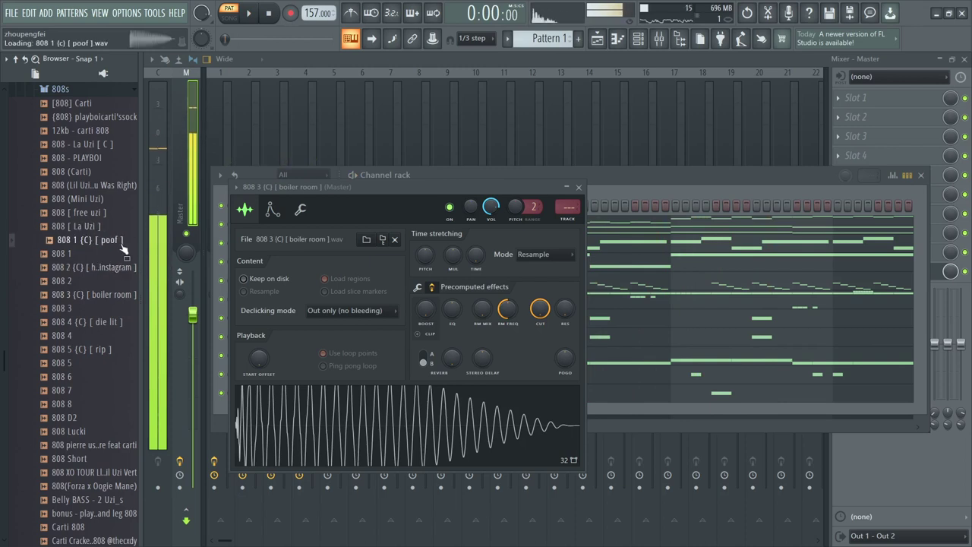
{"action": "left_click_drag", "start_coordinate": [122, 244], "coordinate": [378, 280]}
{"action": "key", "text": "space"}
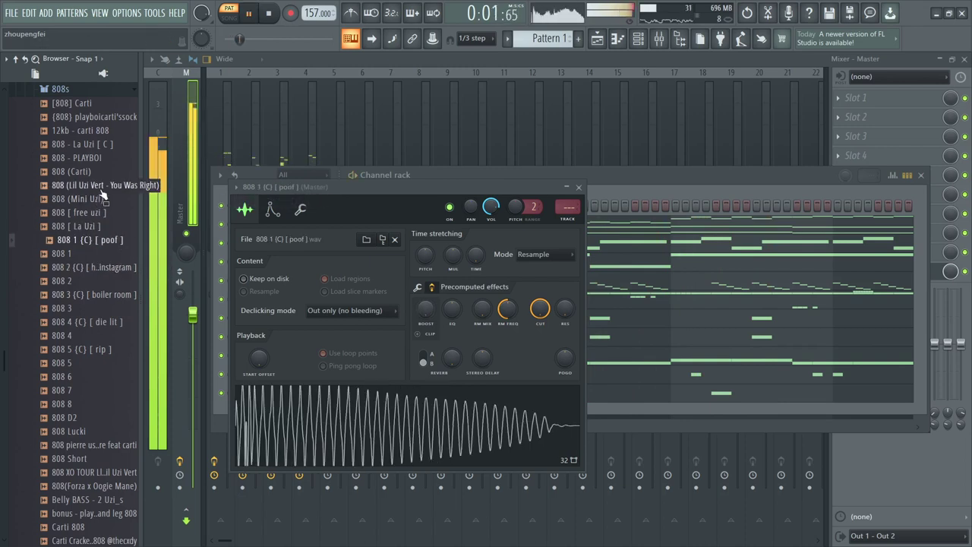
{"action": "key", "text": "space"}
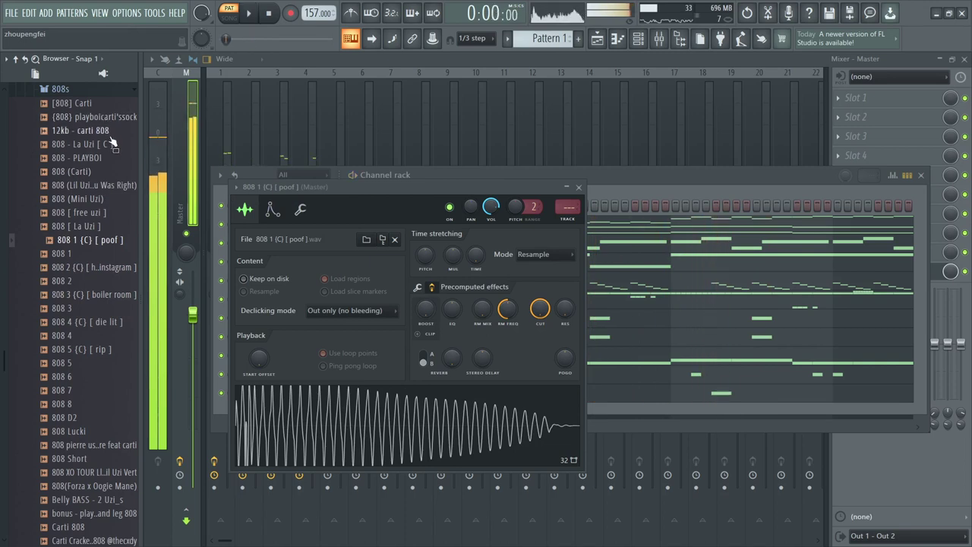
- Try 808 - PLAYBOI as the 808 channel's sample and play the pattern
{"action": "left_click", "coordinate": [108, 157]}
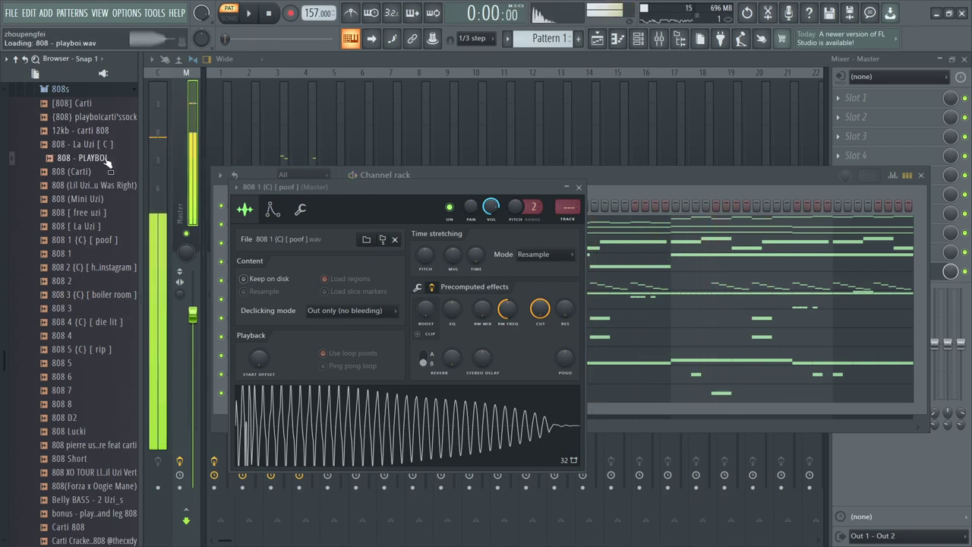
{"action": "left_click_drag", "start_coordinate": [107, 161], "coordinate": [281, 207]}
{"action": "key", "text": "space"}
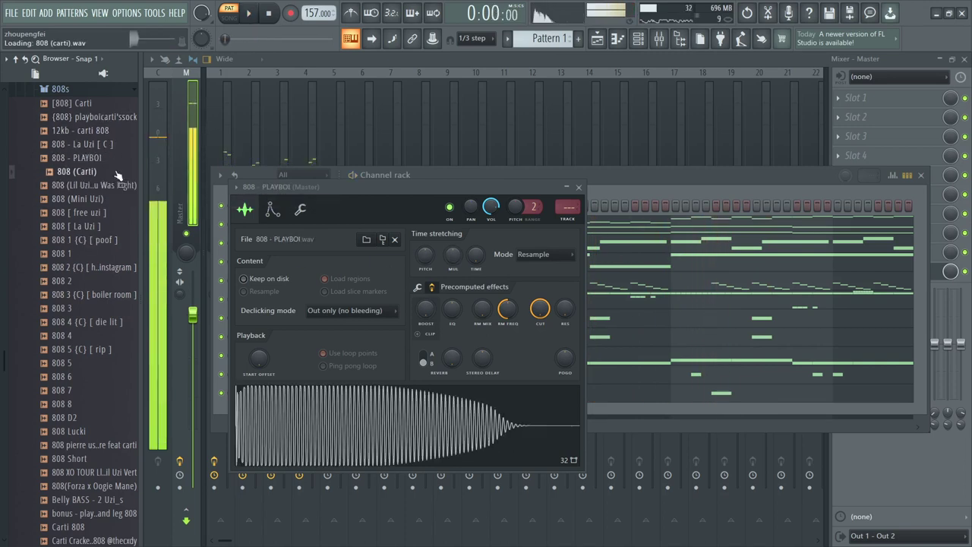
- Audition more samples in the 808s folder, including the 808 XO TOUR, 808 pierre and 808 Short sounds
{"action": "left_click", "coordinate": [91, 472]}
{"action": "left_click", "coordinate": [98, 444]}
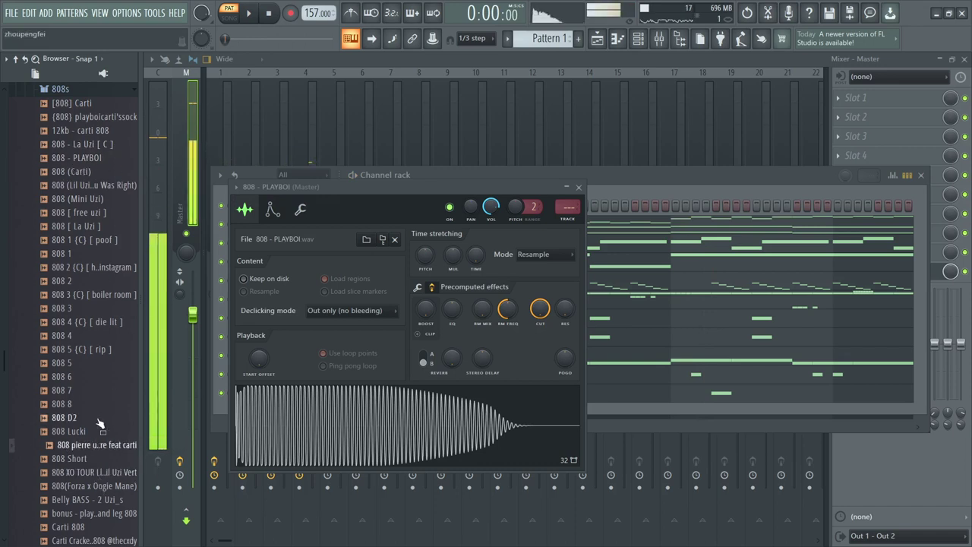
{"action": "left_click", "coordinate": [99, 459]}
{"action": "left_click", "coordinate": [101, 472]}
{"action": "left_click", "coordinate": [105, 449]}
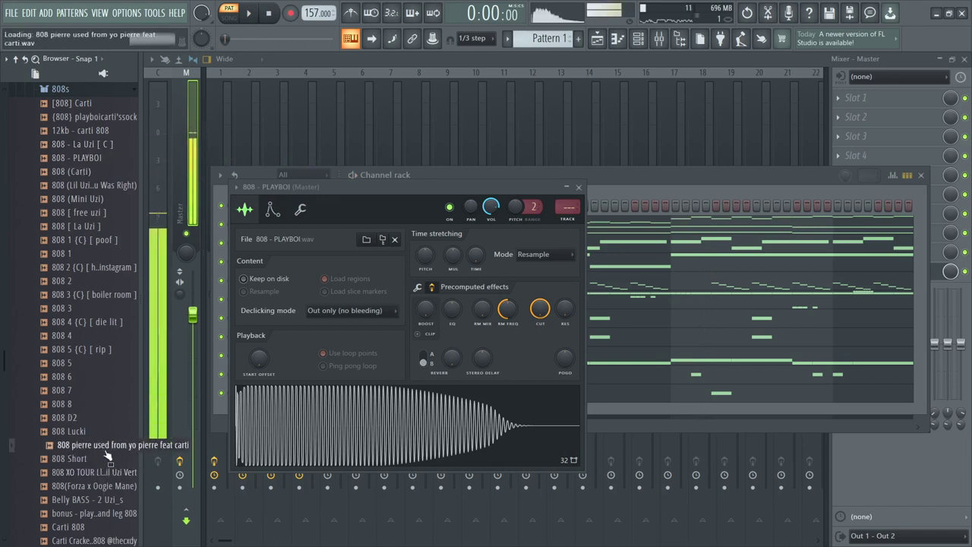
- Load the 808 Lucki sample into the 808 channel and play the pattern with it
{"action": "left_click", "coordinate": [110, 431]}
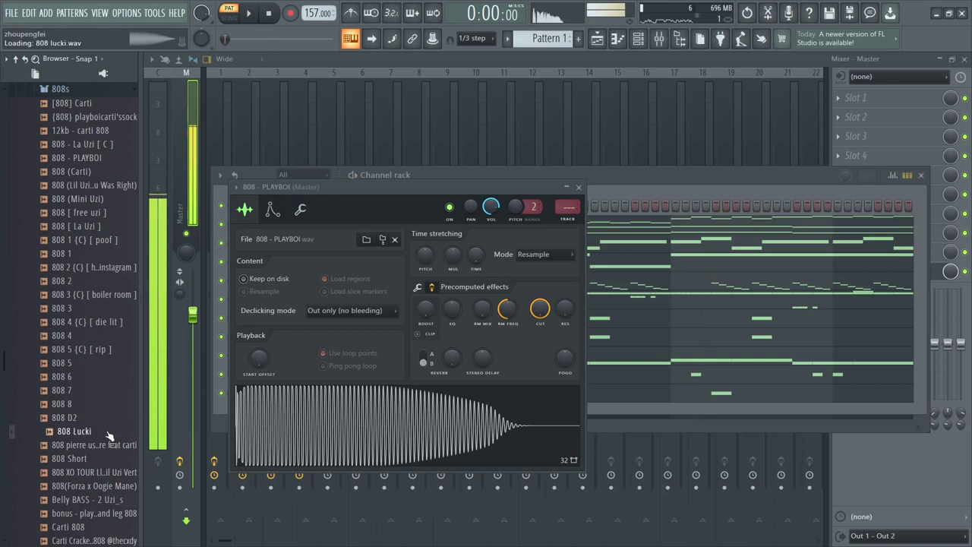
{"action": "left_click_drag", "start_coordinate": [110, 436], "coordinate": [450, 370]}
{"action": "key", "text": "space"}
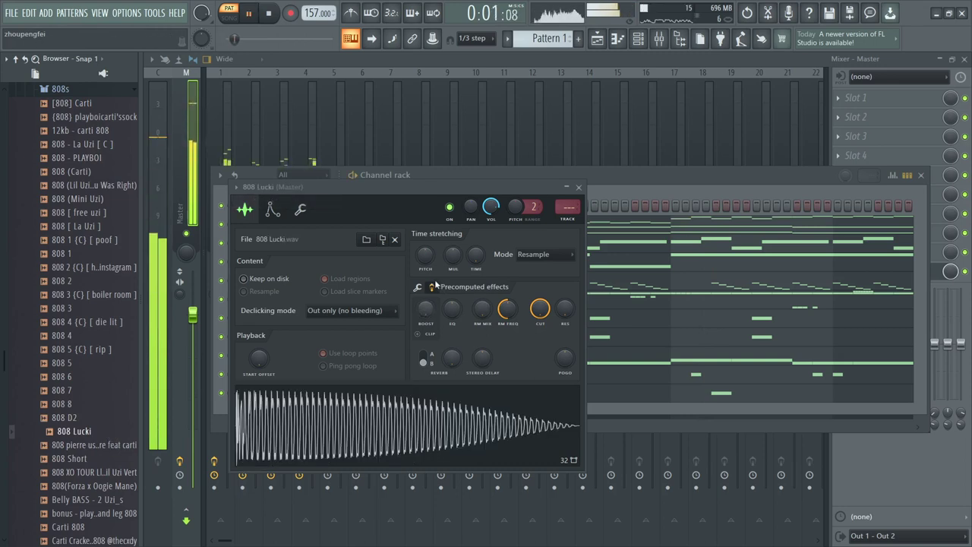
{"action": "key", "text": "space"}
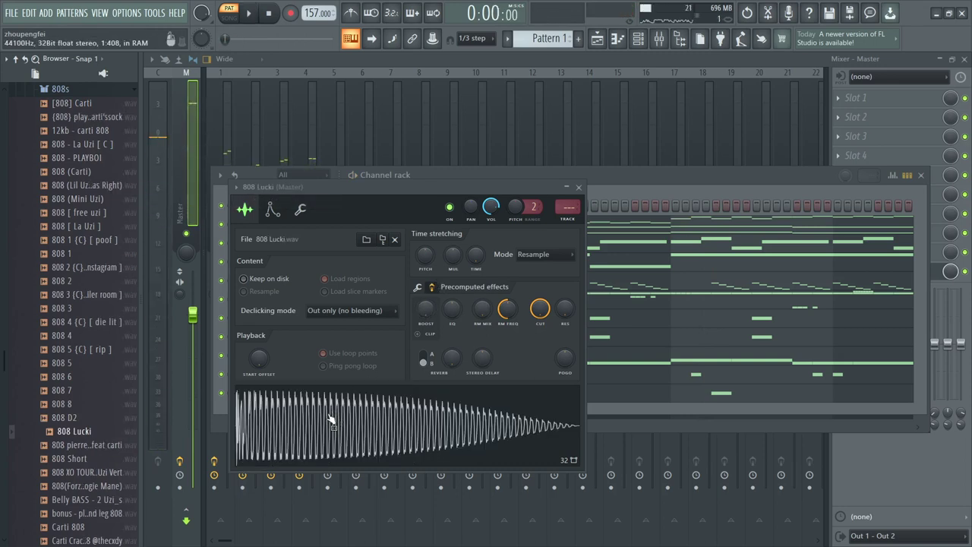
- Open the 808 Lucki sample in Edison and detect its pitch regions
{"action": "left_click", "coordinate": [332, 422]}
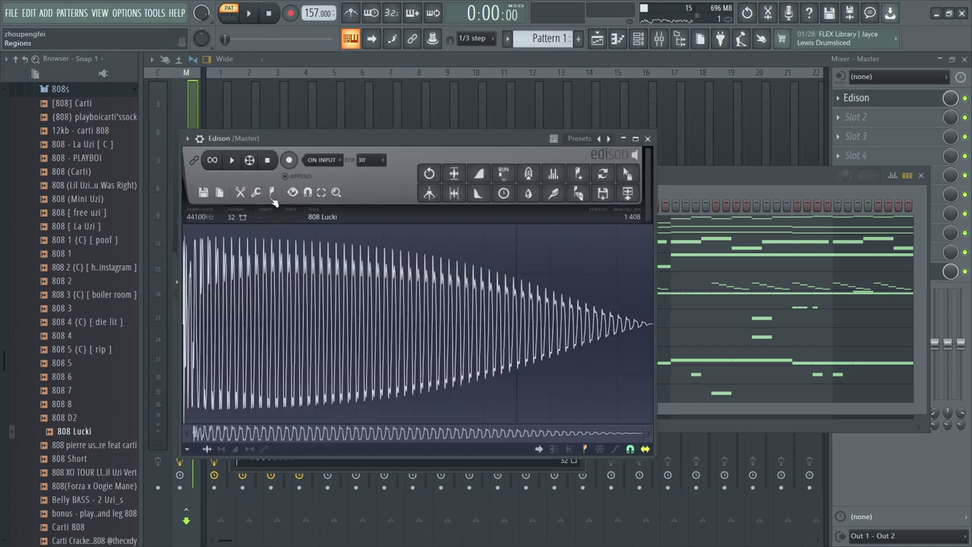
{"action": "left_click", "coordinate": [274, 198]}
{"action": "left_click", "coordinate": [297, 366]}
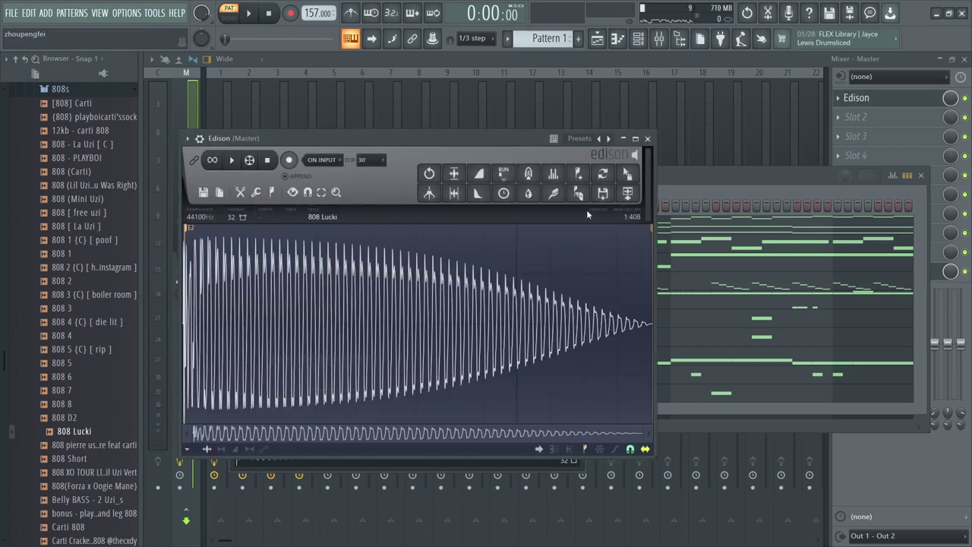
{"action": "left_click", "coordinate": [652, 140]}
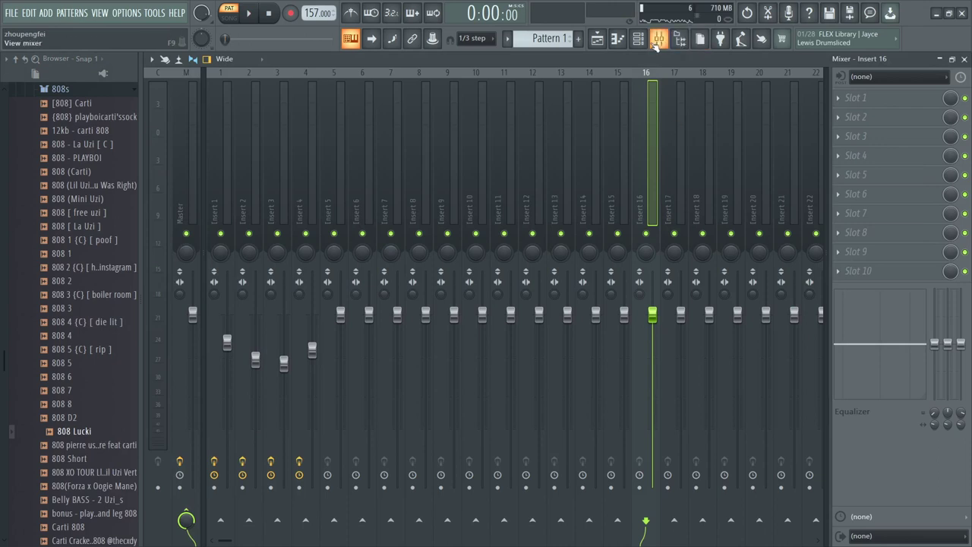
- Set the 808 Lucki channel's root note to E5 and play the pattern
{"action": "left_click", "coordinate": [658, 40]}
{"action": "left_click", "coordinate": [649, 138]}
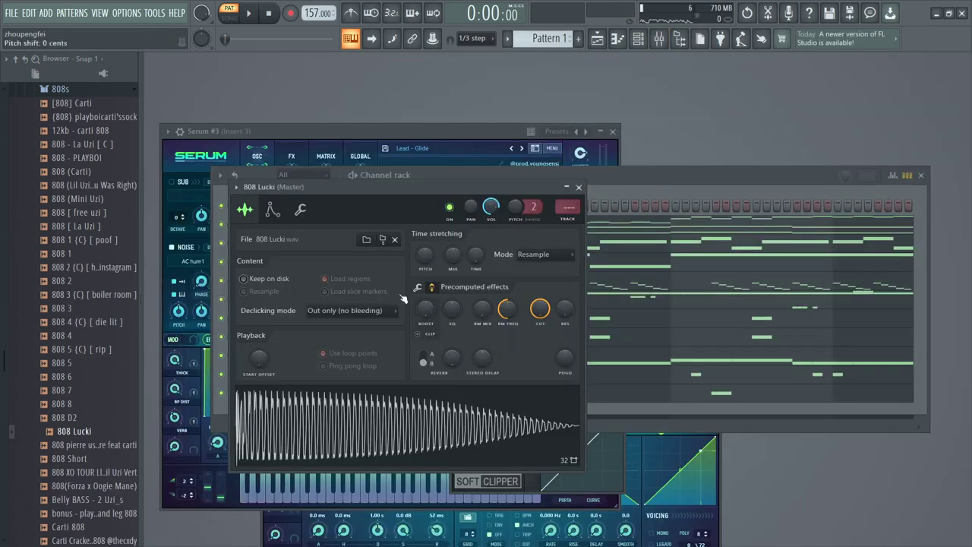
{"action": "left_click", "coordinate": [273, 210]}
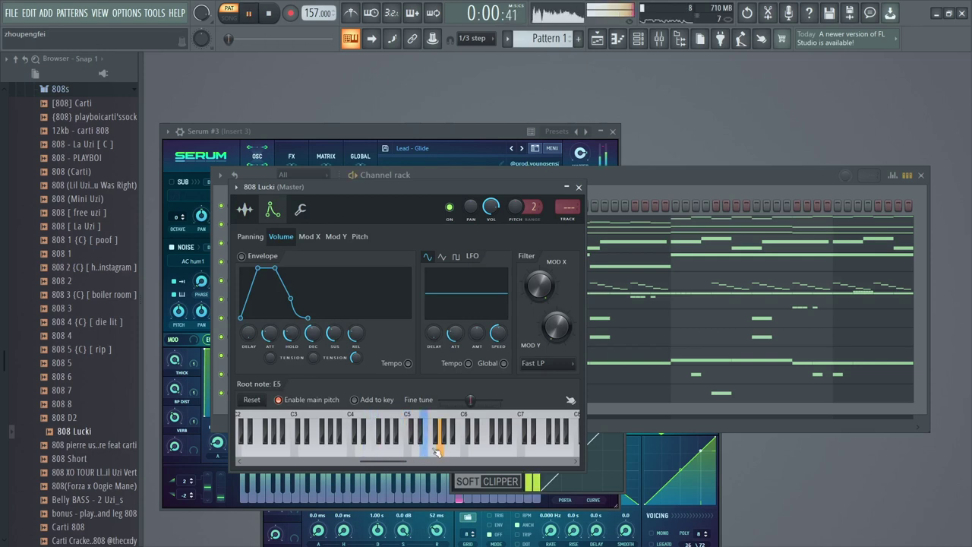
{"action": "left_click", "coordinate": [579, 187]}
- Close the open Serum, Channel rack and Fruity soft clipper windows to clear the workspace
{"action": "left_click", "coordinate": [613, 131]}
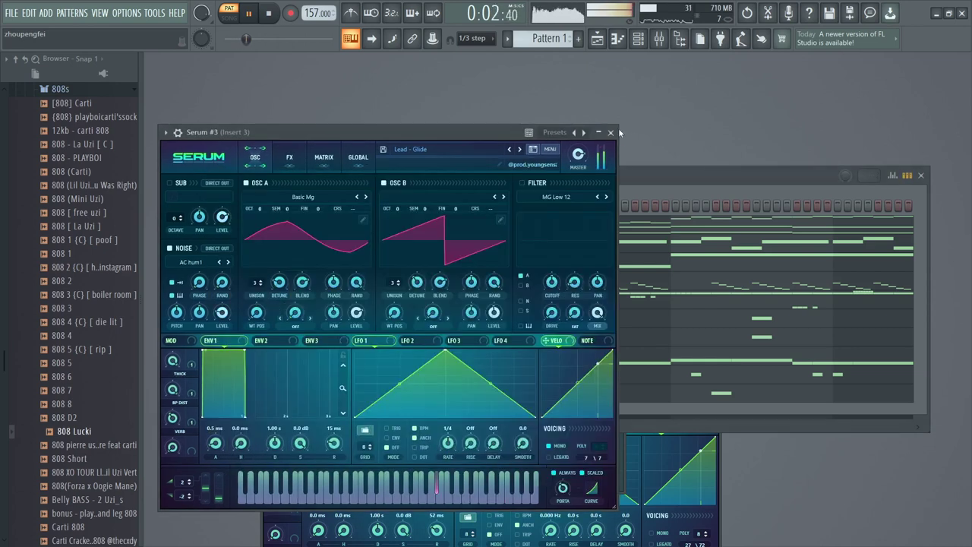
{"action": "left_click", "coordinate": [613, 131]}
{"action": "left_click_drag", "start_coordinate": [811, 180], "coordinate": [798, 139]}
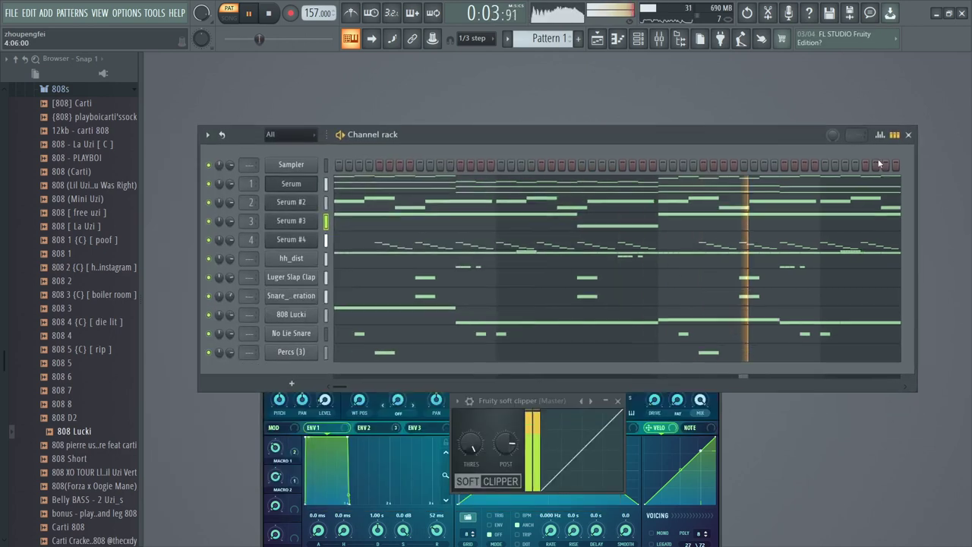
{"action": "left_click", "coordinate": [907, 134]}
{"action": "left_click", "coordinate": [713, 221]}
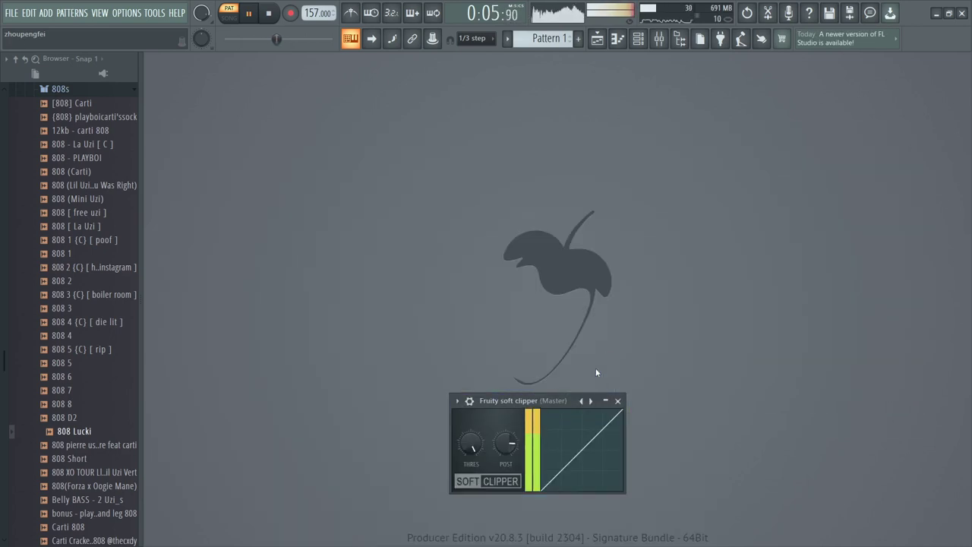
{"action": "left_click", "coordinate": [618, 401]}
- Show the Channel rack, select the 808 Lucki channel, and play the pattern
{"action": "left_click", "coordinate": [640, 40]}
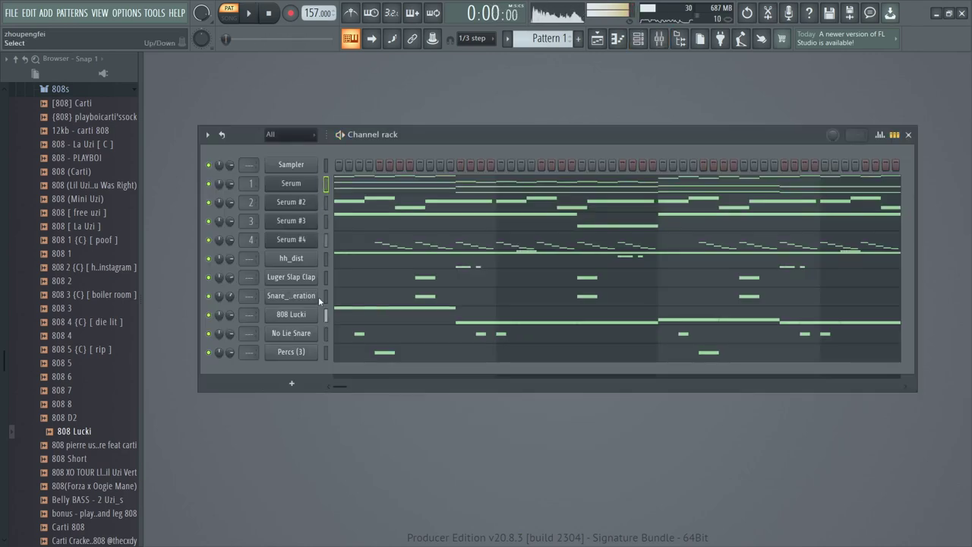
{"action": "left_click", "coordinate": [326, 317]}
{"action": "key", "text": "space"}
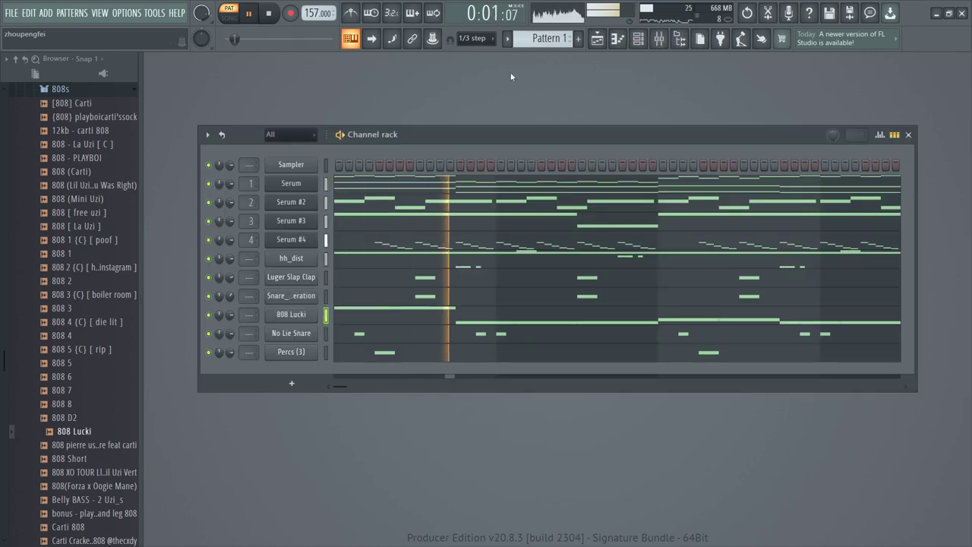
- Show the mixer and lower the Master and Insert 1 to 4 faders together while the pattern plays
{"action": "key", "text": "F9"}
{"action": "left_click_drag", "start_coordinate": [315, 182], "coordinate": [224, 199]}
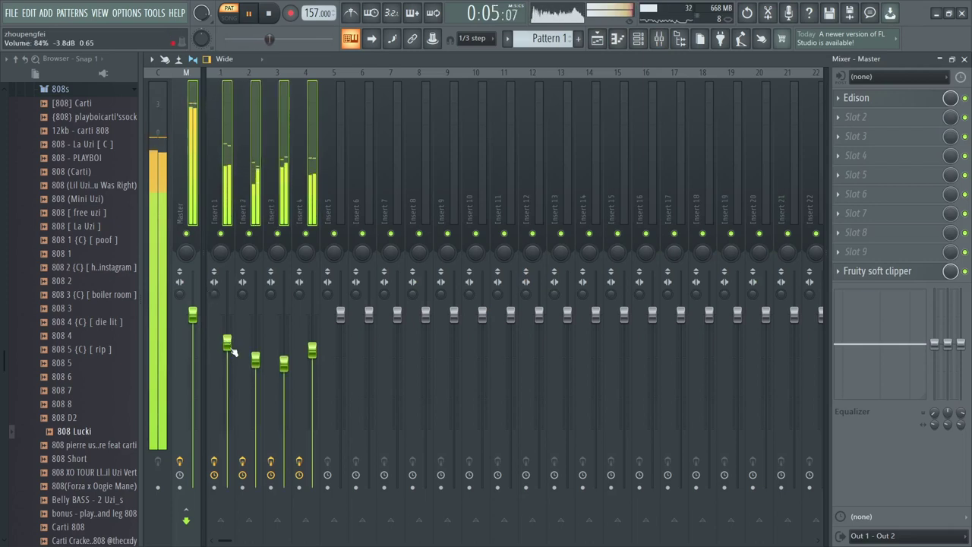
{"action": "left_click_drag", "start_coordinate": [233, 351], "coordinate": [233, 359]}
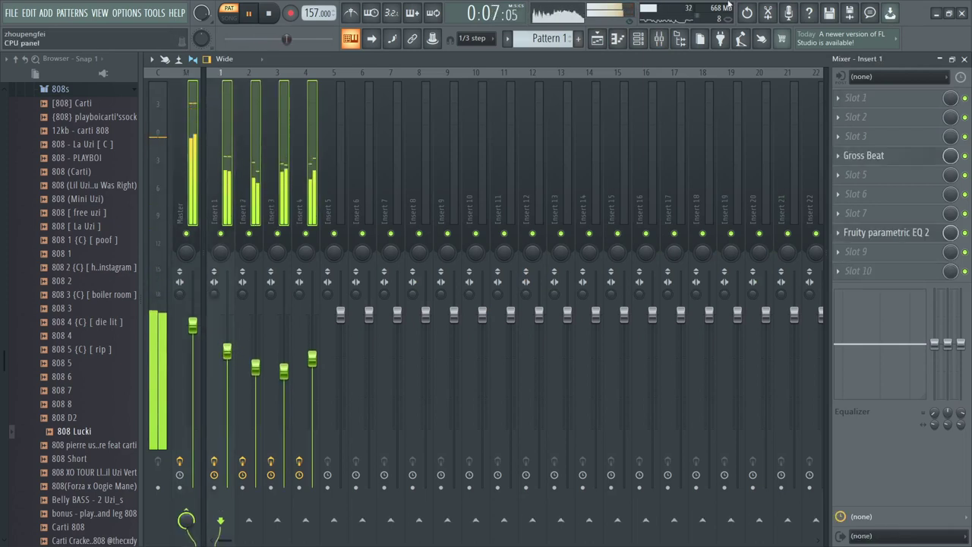
- Open the 808 Lucki channel's sample settings from the Channel rack and stop playback
{"action": "left_click", "coordinate": [638, 44]}
{"action": "left_click", "coordinate": [289, 312]}
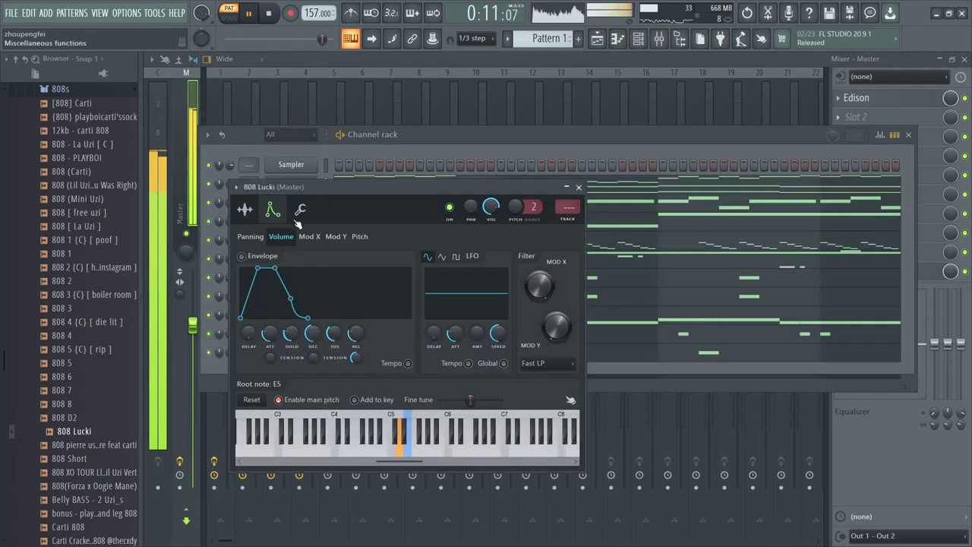
{"action": "left_click", "coordinate": [245, 211]}
{"action": "left_click", "coordinate": [432, 287]}
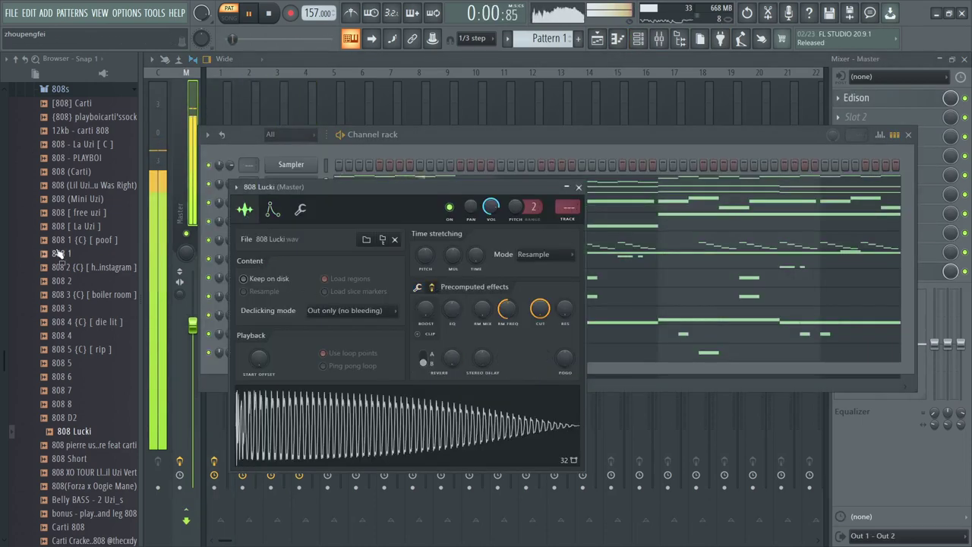
{"action": "key", "text": "space"}
- Replace the channel's sample with 808 - La Uzi [ C ], lower its EQ balance, and test it in the pattern
{"action": "left_click", "coordinate": [89, 227]}
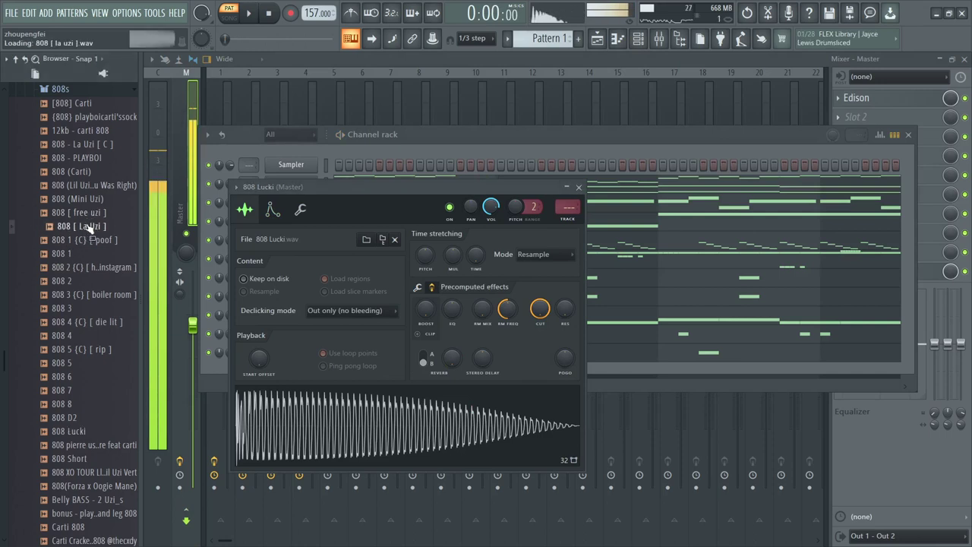
{"action": "left_click", "coordinate": [106, 145]}
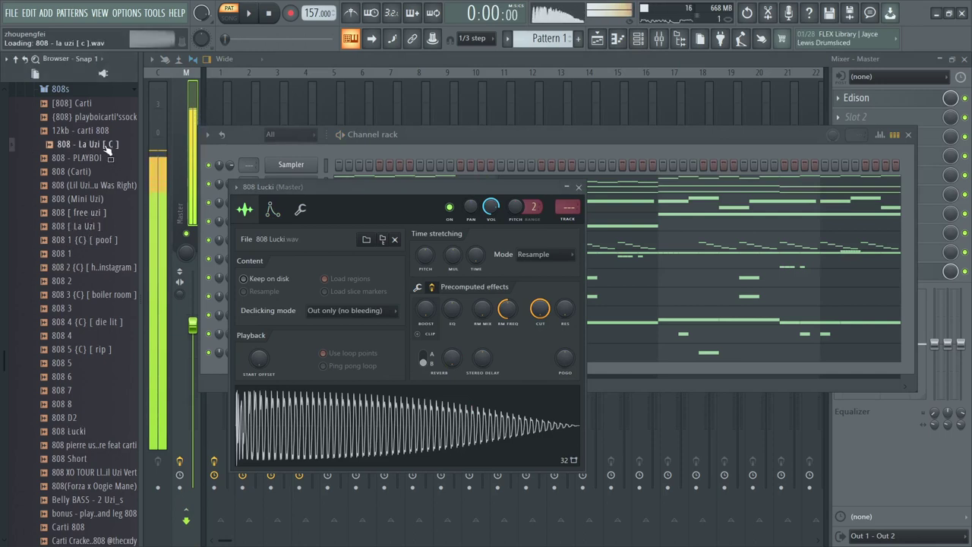
{"action": "left_click_drag", "start_coordinate": [113, 149], "coordinate": [356, 421]}
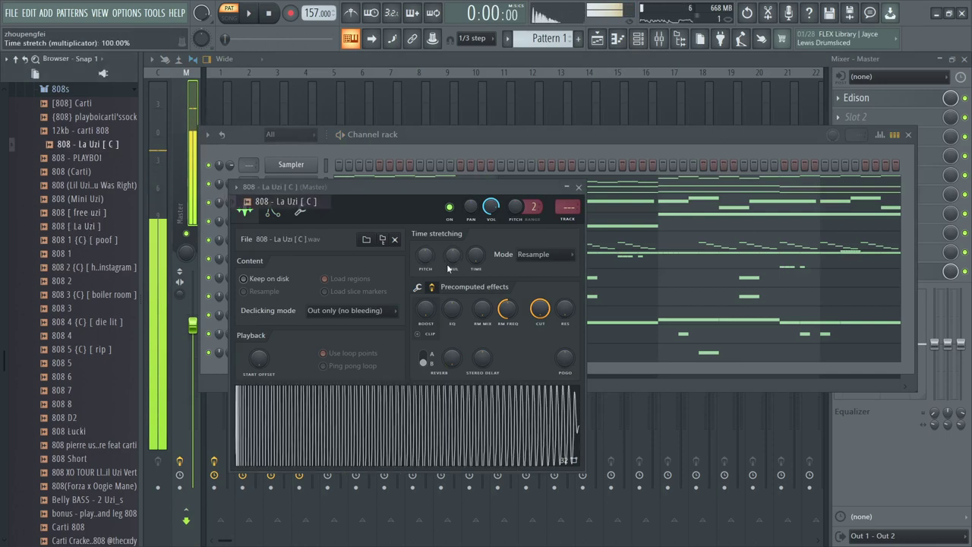
{"action": "left_click_drag", "start_coordinate": [454, 312], "coordinate": [454, 369]}
{"action": "key", "text": "space"}
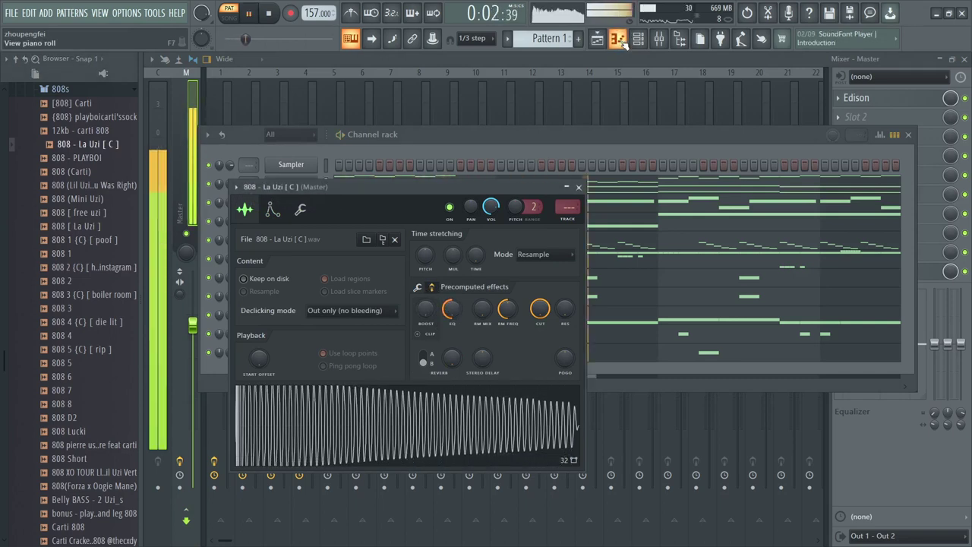
{"action": "key", "text": "space"}
- Audition 808 samples in the Lunch77 drum kit, including 12kb - carti 808, 808 Lucki and RIP 808, and close the kit
{"action": "left_click", "coordinate": [104, 131]}
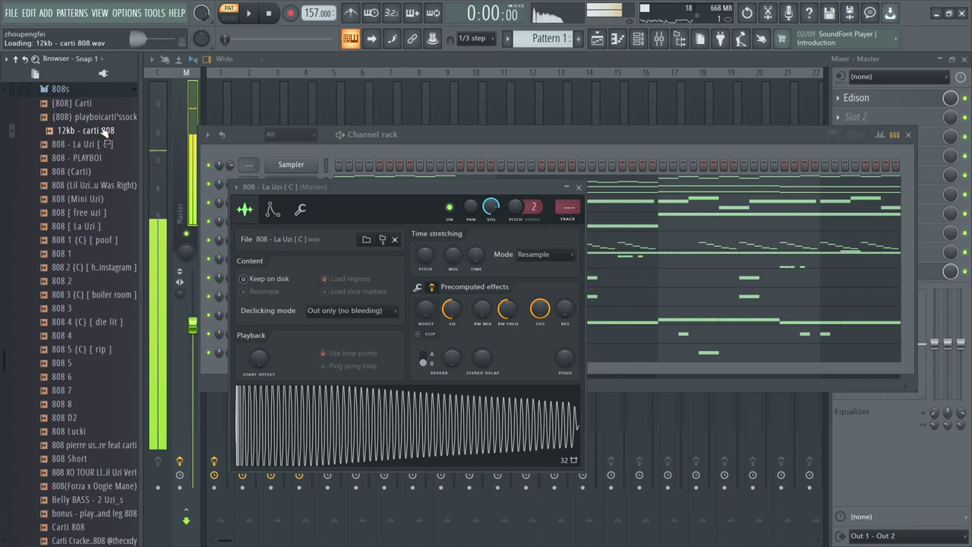
{"action": "left_click", "coordinate": [104, 431]}
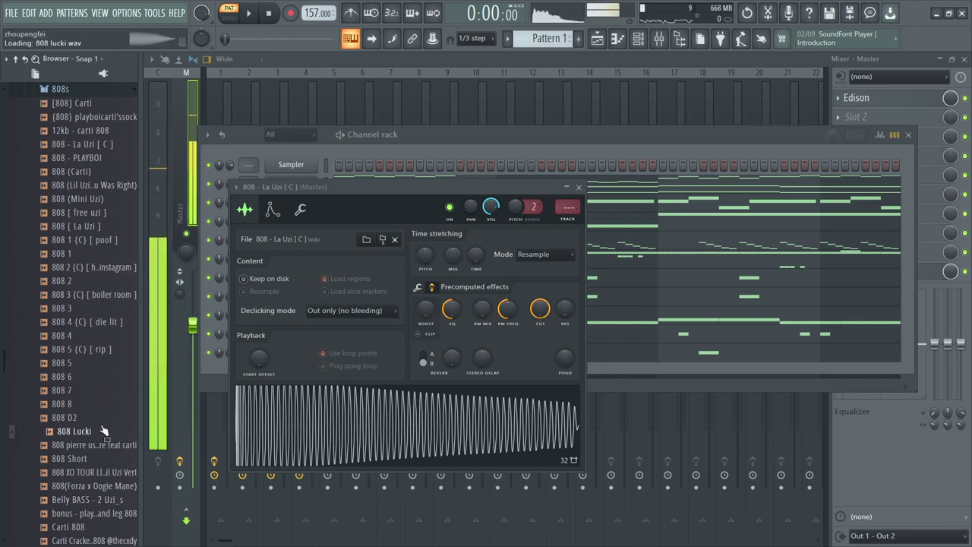
{"action": "left_click", "coordinate": [104, 444]}
{"action": "scroll", "coordinate": [105, 450], "scroll_direction": "down", "scroll_amount": 15}
{"action": "left_click", "coordinate": [78, 457]}
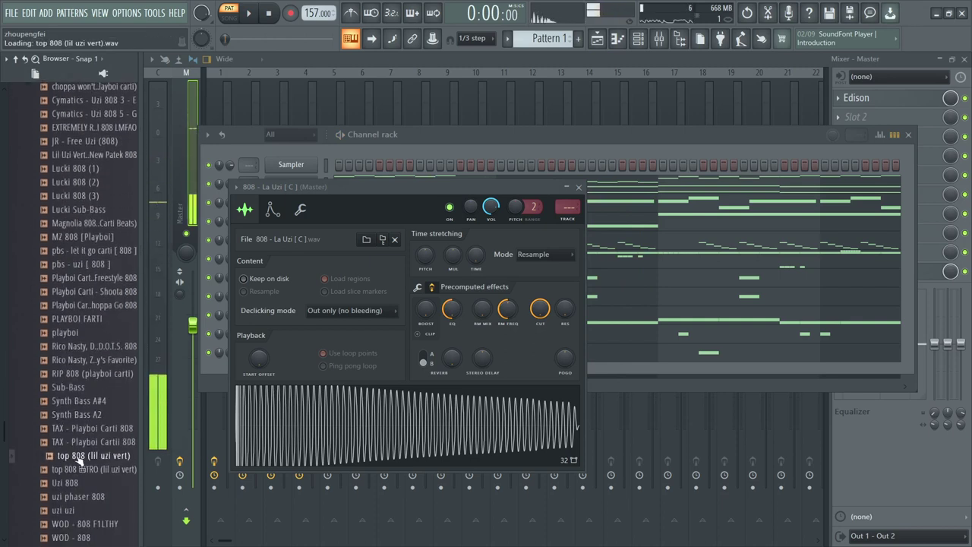
{"action": "left_click", "coordinate": [85, 444]}
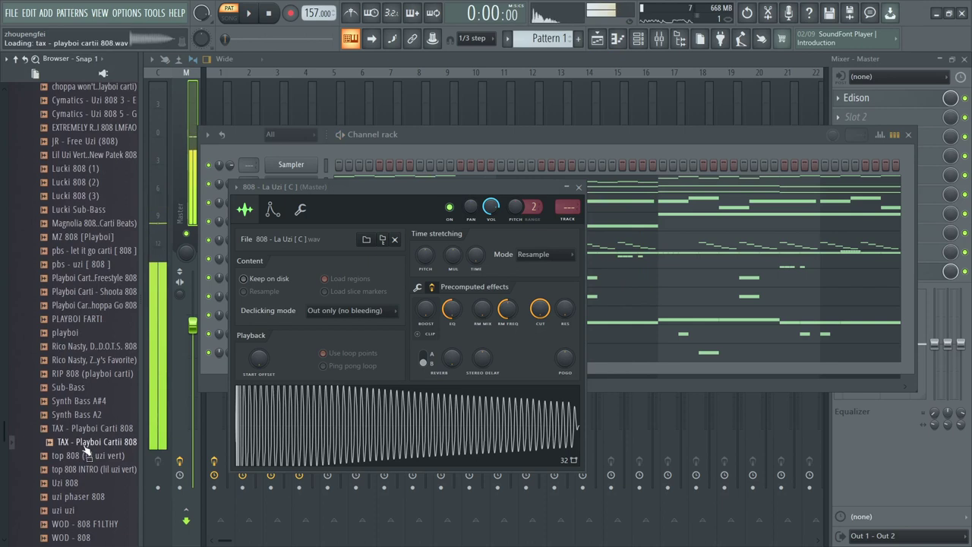
{"action": "left_click", "coordinate": [102, 373]}
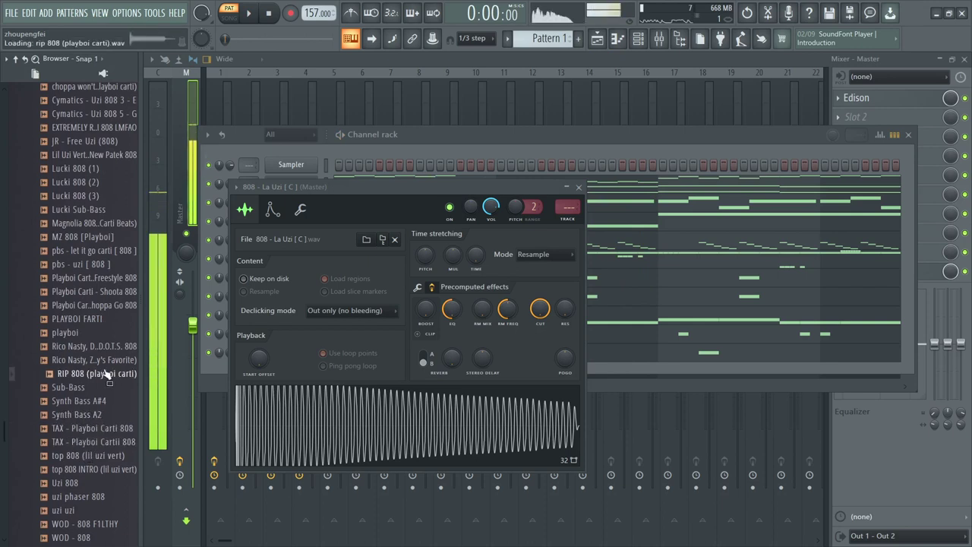
{"action": "left_click", "coordinate": [107, 360]}
{"action": "scroll", "coordinate": [102, 375], "scroll_direction": "up", "scroll_amount": 20}
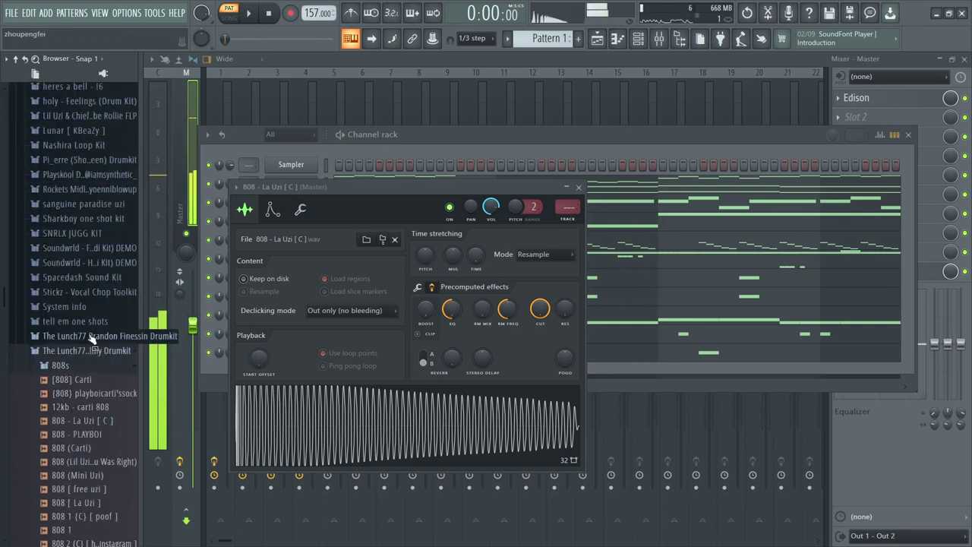
{"action": "scroll", "coordinate": [73, 445], "scroll_direction": "down", "scroll_amount": 1}
{"action": "left_click", "coordinate": [88, 514]}
- Audition the Yung Faygo Hyperpop kit's 808s, including Mewtwo 808_2, Aqua 808 and Bunny 808
{"action": "scroll", "coordinate": [81, 450], "scroll_direction": "up", "scroll_amount": 8}
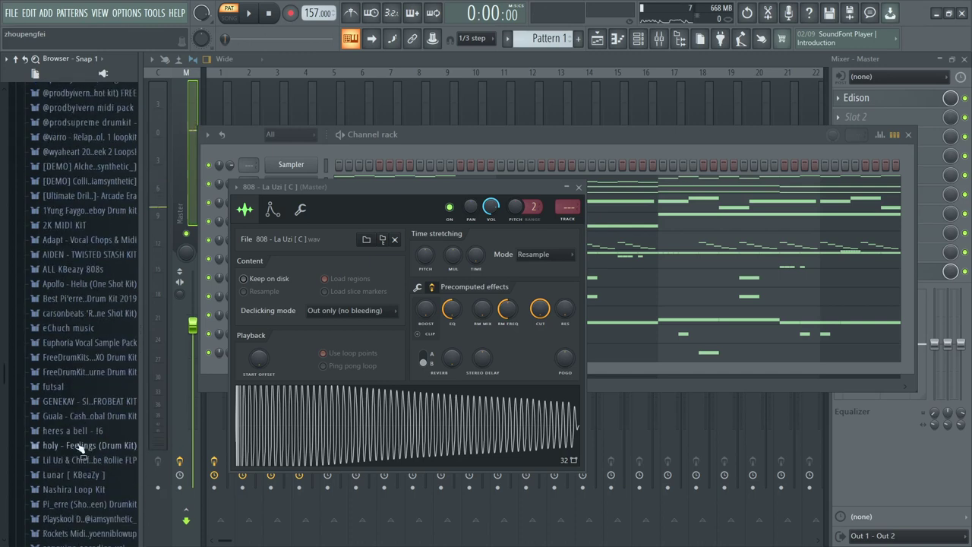
{"action": "scroll", "coordinate": [101, 163], "scroll_direction": "up", "scroll_amount": 4}
{"action": "scroll", "coordinate": [98, 182], "scroll_direction": "up", "scroll_amount": 12}
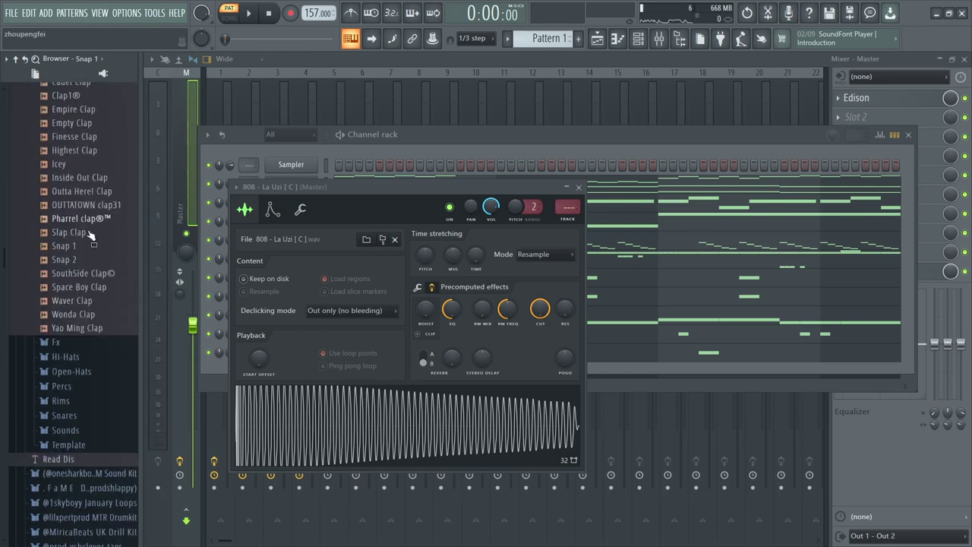
{"action": "left_click", "coordinate": [85, 254]}
{"action": "left_click", "coordinate": [83, 243]}
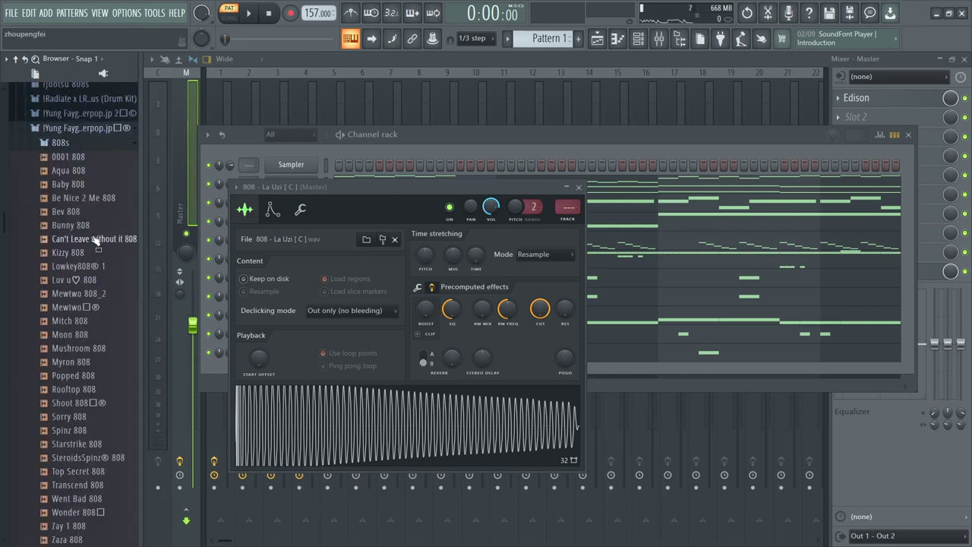
{"action": "left_click", "coordinate": [95, 239]}
{"action": "left_click", "coordinate": [96, 226]}
{"action": "left_click", "coordinate": [106, 308]}
{"action": "left_click", "coordinate": [108, 294]}
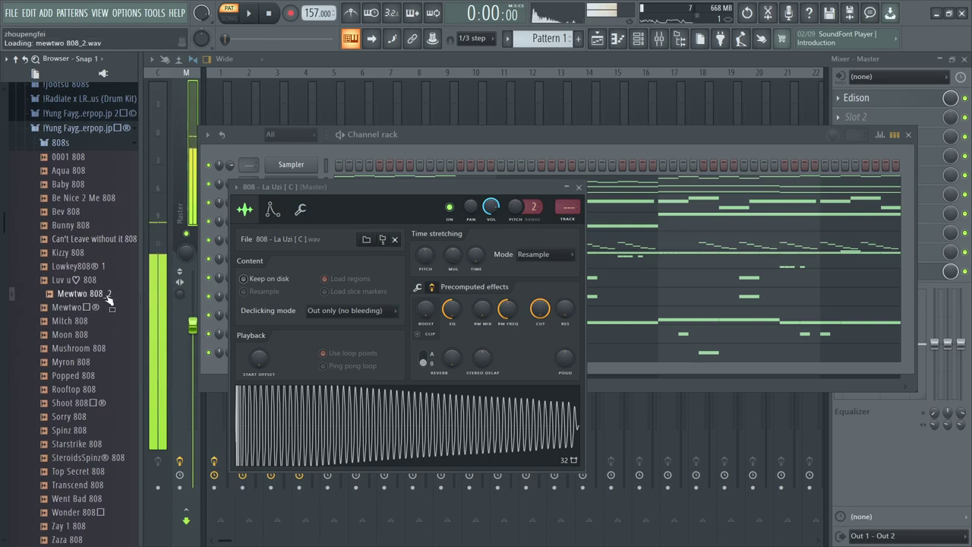
{"action": "left_click", "coordinate": [107, 279]}
{"action": "left_click", "coordinate": [104, 238]}
{"action": "left_click", "coordinate": [103, 170]}
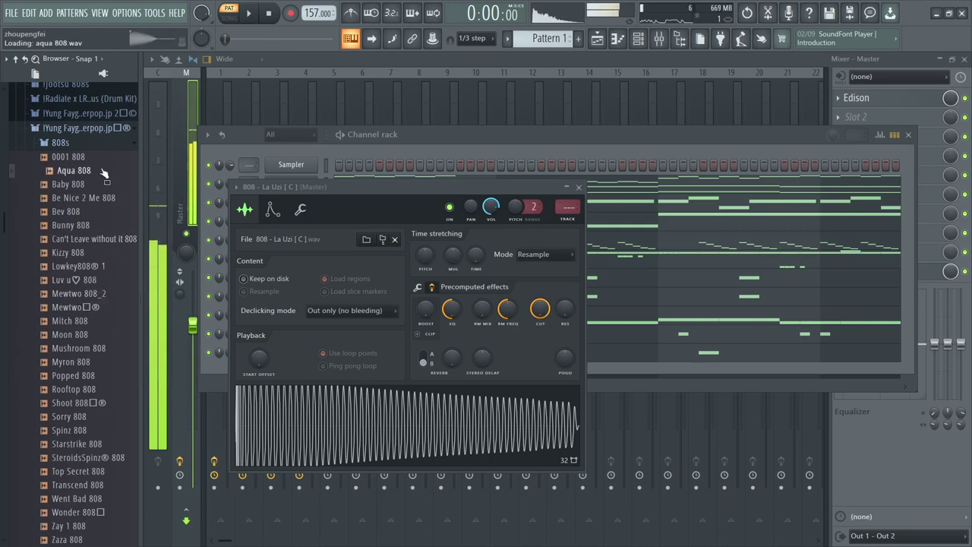
{"action": "left_click", "coordinate": [102, 158]}
{"action": "left_click", "coordinate": [101, 184]}
{"action": "left_click", "coordinate": [102, 200]}
{"action": "left_click", "coordinate": [100, 227]}
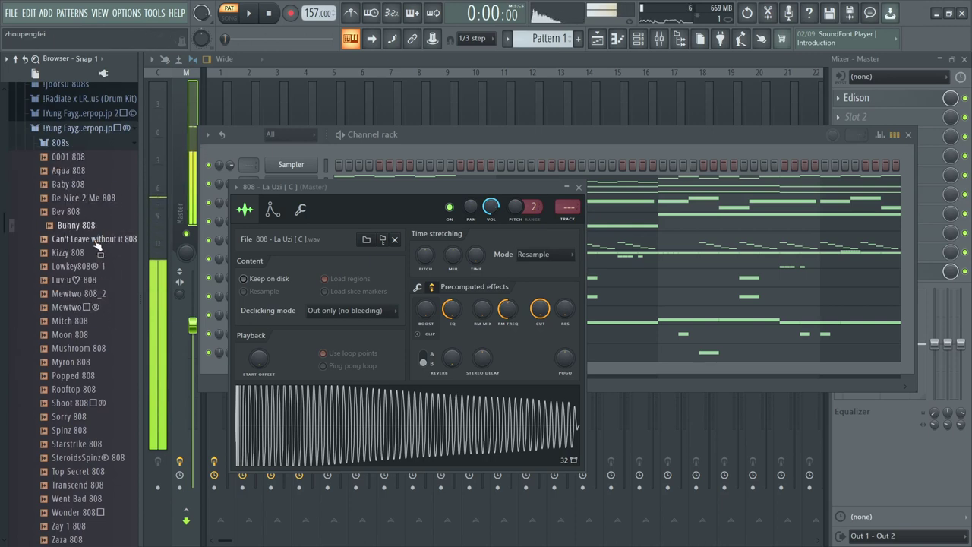
- Load Be Nice 2 Me 808 into the channel, reset its stretch time and EQ balance, and test it in the pattern
{"action": "left_click", "coordinate": [99, 199]}
{"action": "left_click_drag", "start_coordinate": [101, 203], "coordinate": [342, 342]}
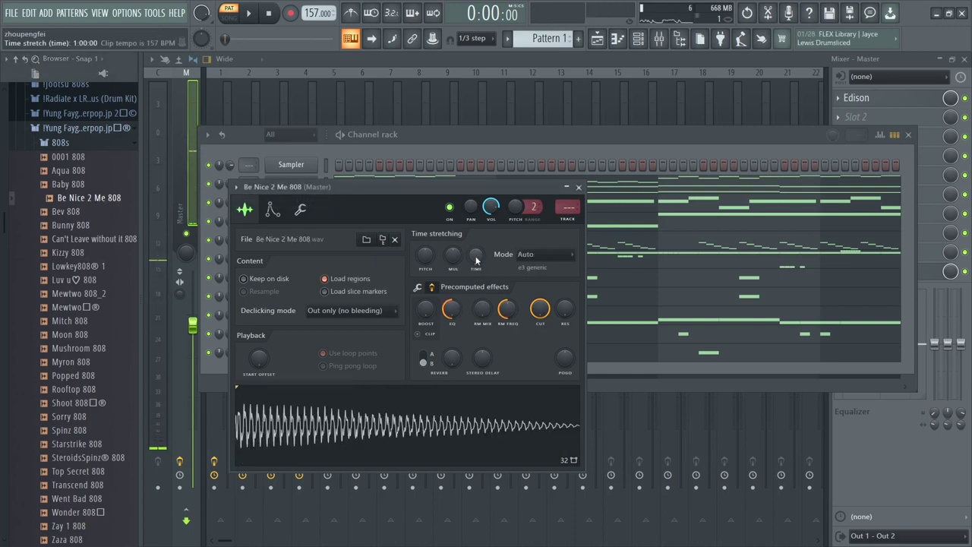
{"action": "right_click", "coordinate": [475, 257]}
{"action": "left_click", "coordinate": [506, 263]}
{"action": "right_click", "coordinate": [456, 305]}
{"action": "left_click", "coordinate": [489, 311]}
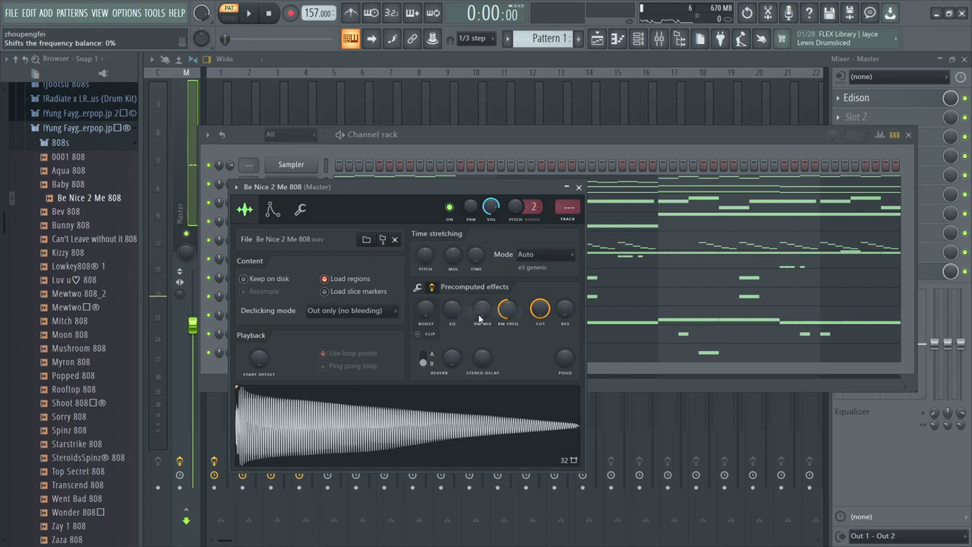
{"action": "key", "text": "space"}
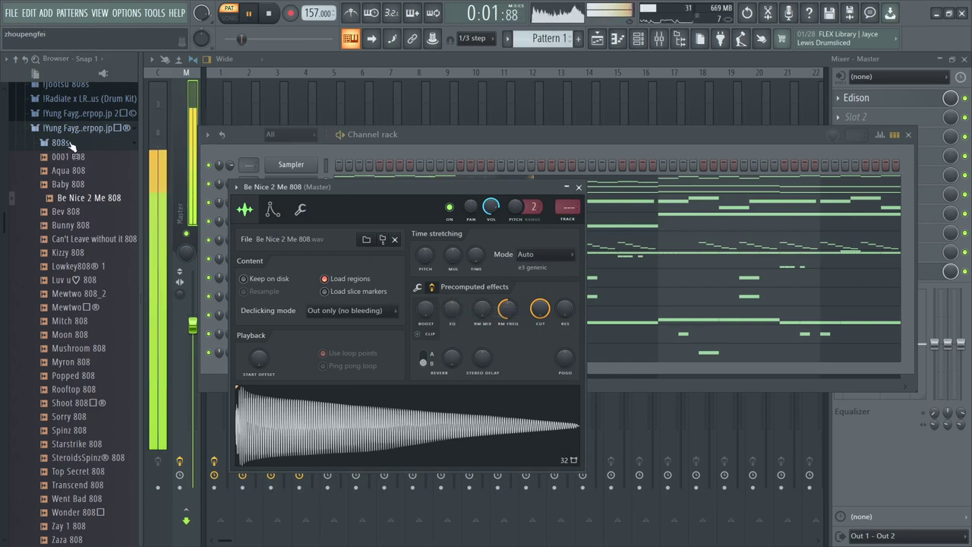
{"action": "key", "text": "space"}
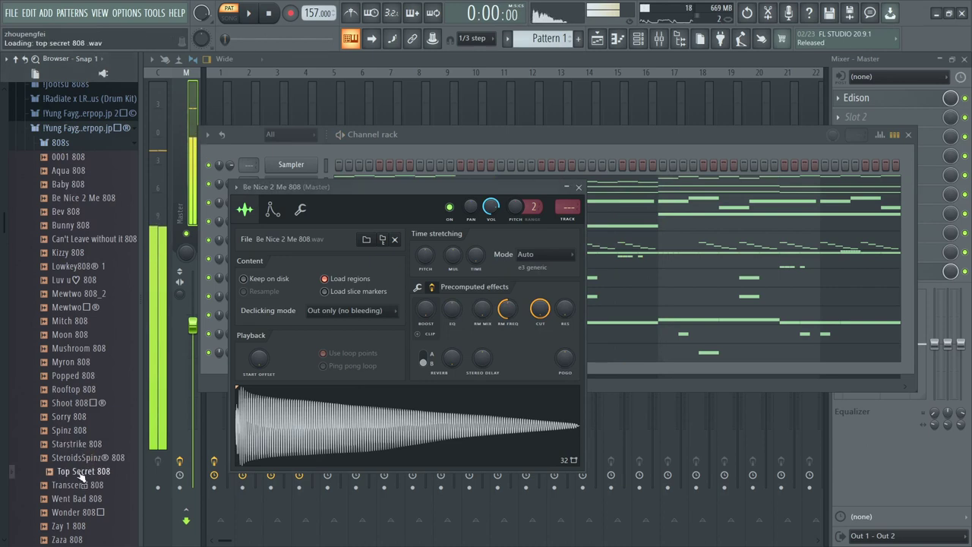
- Audition Zaza 808 and close the Yung Faygo Hyperpop kit
{"action": "left_click", "coordinate": [72, 539]}
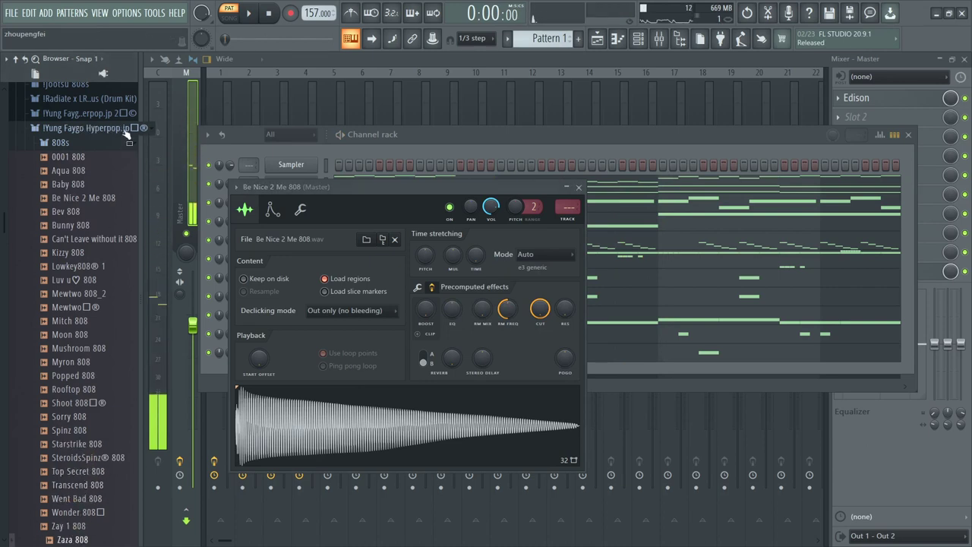
{"action": "left_click", "coordinate": [92, 128]}
{"action": "scroll", "coordinate": [98, 197], "scroll_direction": "up", "scroll_amount": 3}
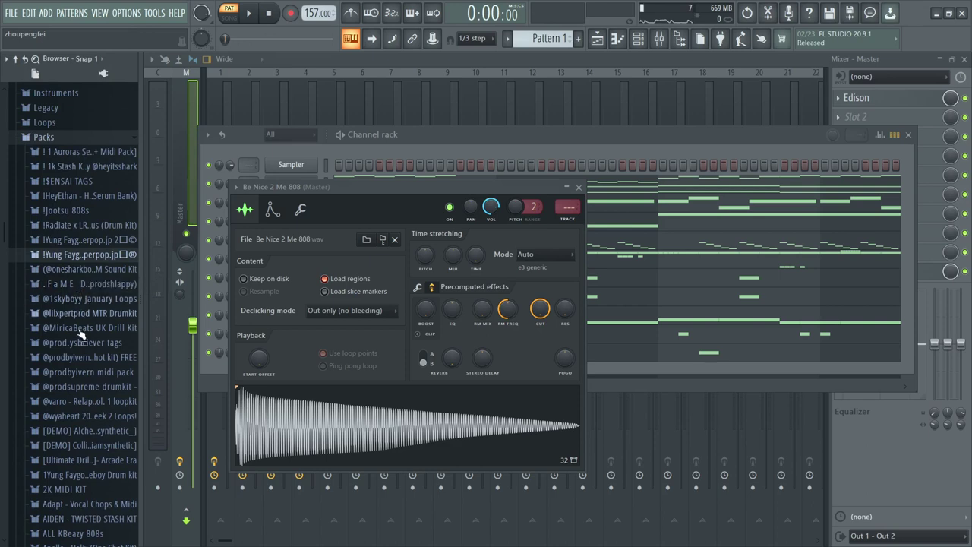
- Audition samples in the ALL KBeazy 808s folder, including tsunami, waffle, droid, similar and wolf
{"action": "left_click", "coordinate": [72, 533]}
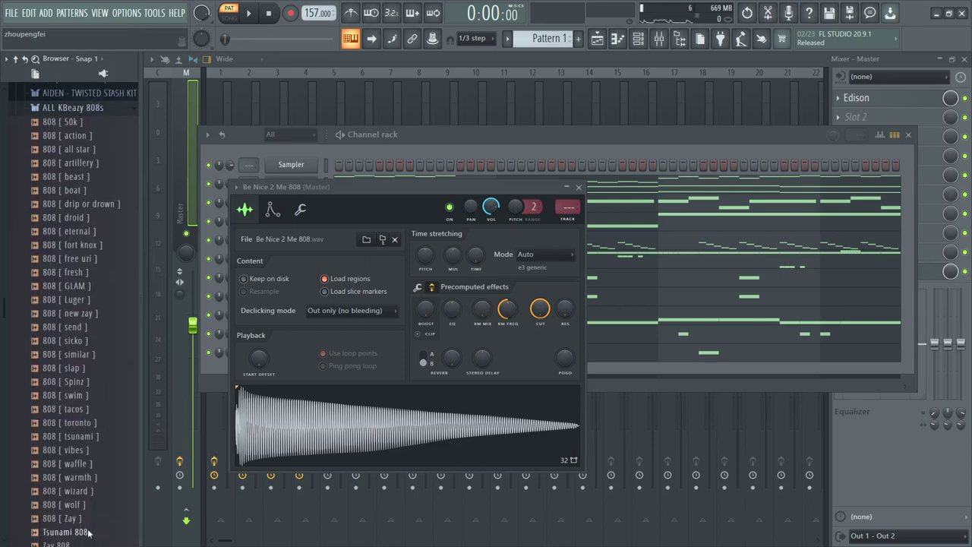
{"action": "left_click", "coordinate": [90, 376]}
{"action": "left_click", "coordinate": [91, 430]}
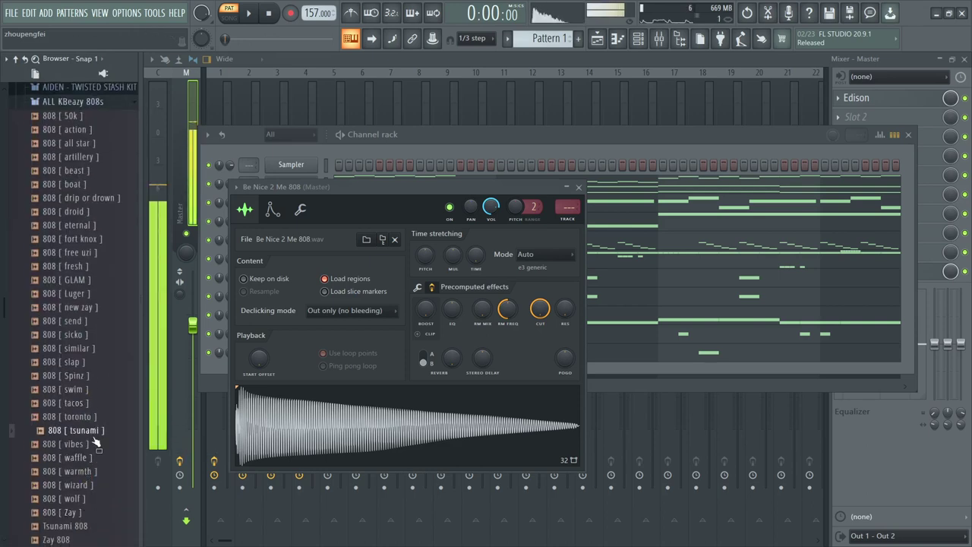
{"action": "left_click", "coordinate": [93, 457]}
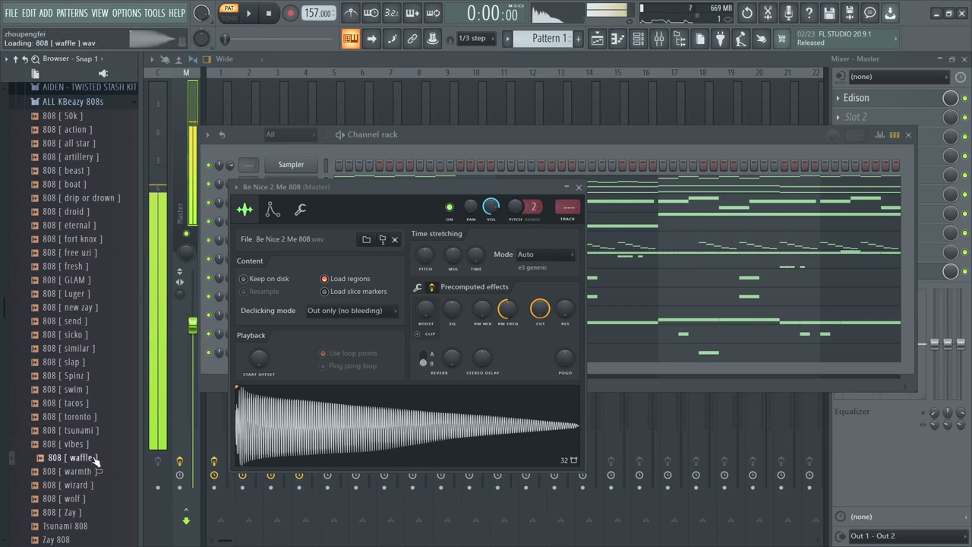
{"action": "left_click", "coordinate": [95, 214]}
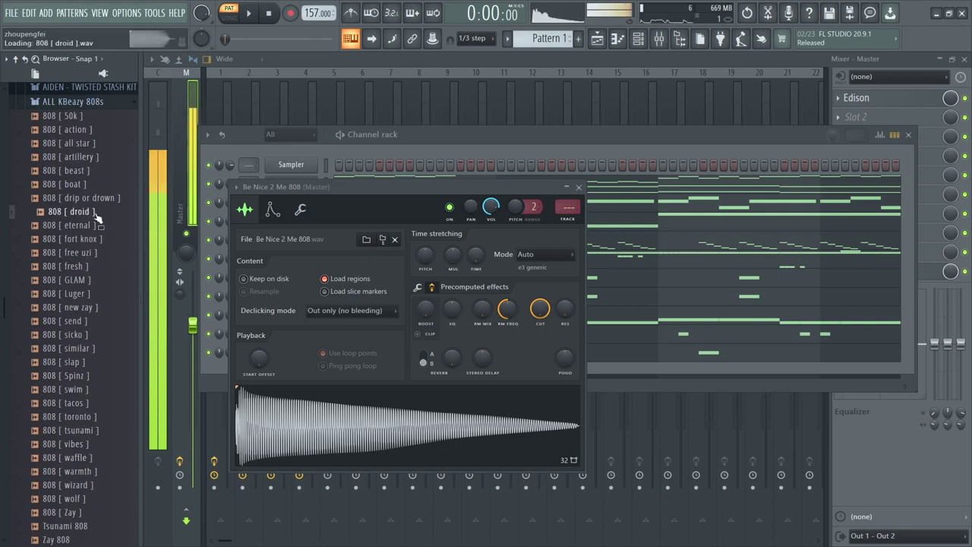
{"action": "left_click", "coordinate": [96, 227]}
{"action": "left_click", "coordinate": [96, 254]}
{"action": "left_click", "coordinate": [97, 268]}
{"action": "left_click", "coordinate": [89, 308]}
{"action": "left_click", "coordinate": [90, 349]}
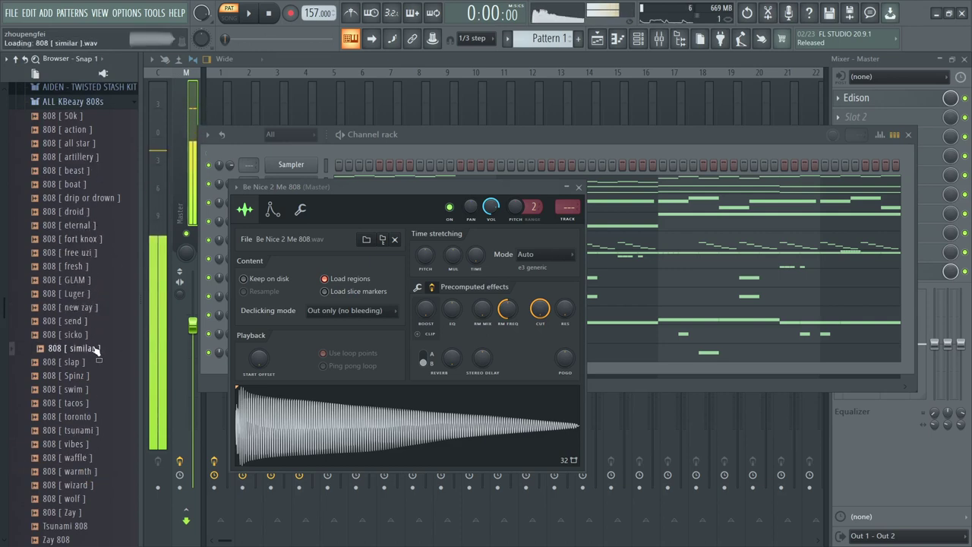
{"action": "left_click", "coordinate": [89, 376]}
{"action": "left_click", "coordinate": [88, 390]}
{"action": "left_click", "coordinate": [82, 416]}
{"action": "left_click", "coordinate": [79, 431]}
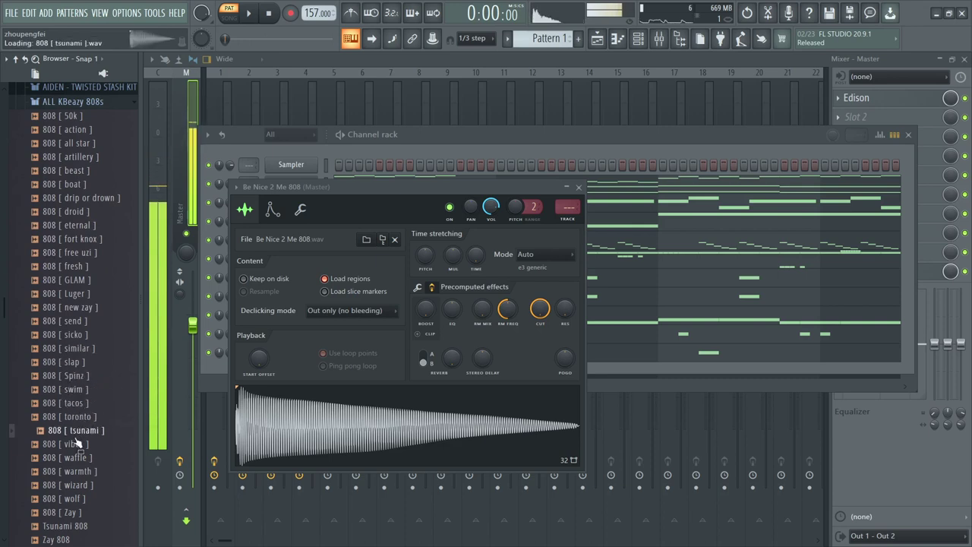
{"action": "left_click", "coordinate": [76, 445]}
{"action": "left_click", "coordinate": [72, 459]}
{"action": "left_click", "coordinate": [68, 483]}
{"action": "left_click", "coordinate": [66, 498]}
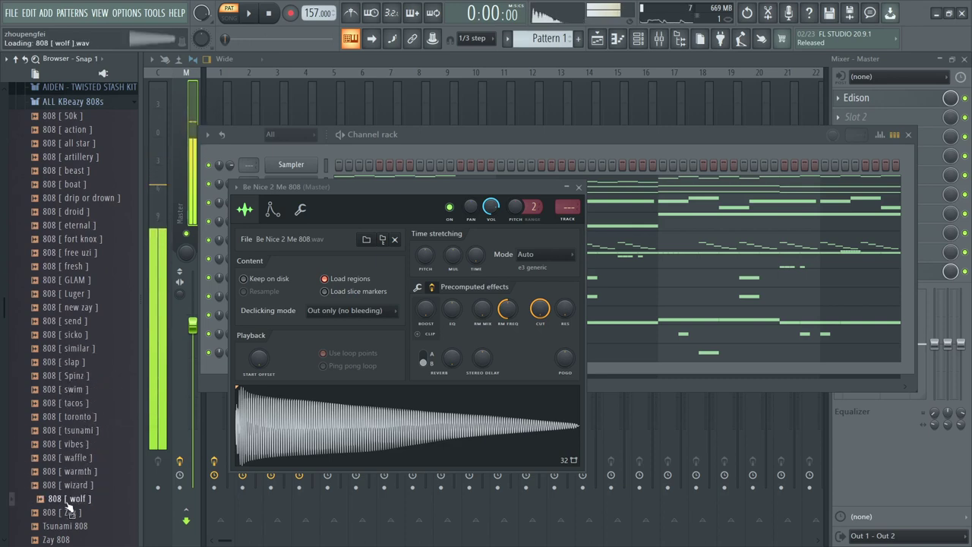
- Load 808 [ wolf ] into the channel, add a slight boost with EQ balance at -34%, and play the pattern
{"action": "middle_click", "coordinate": [66, 501]}
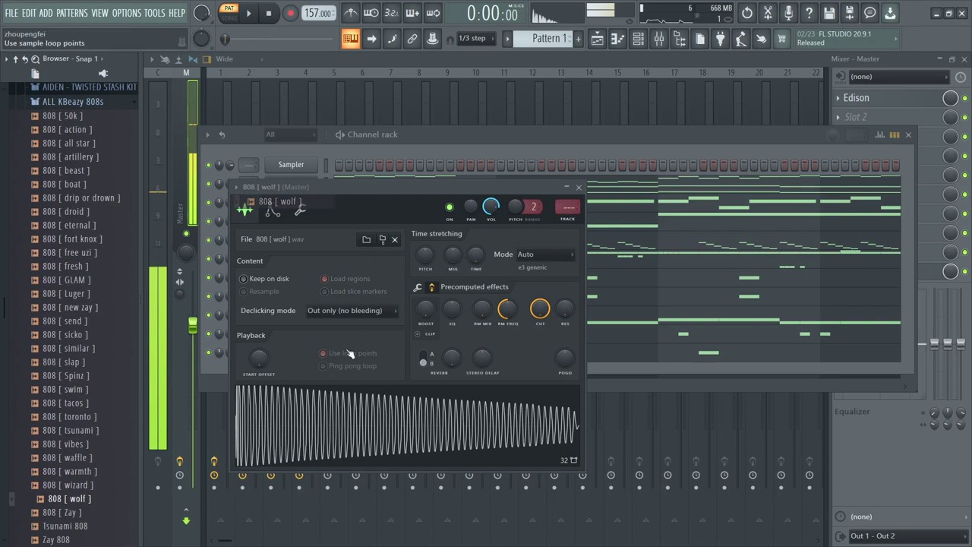
{"action": "left_click_drag", "start_coordinate": [427, 312], "coordinate": [426, 305]}
{"action": "key", "text": "space"}
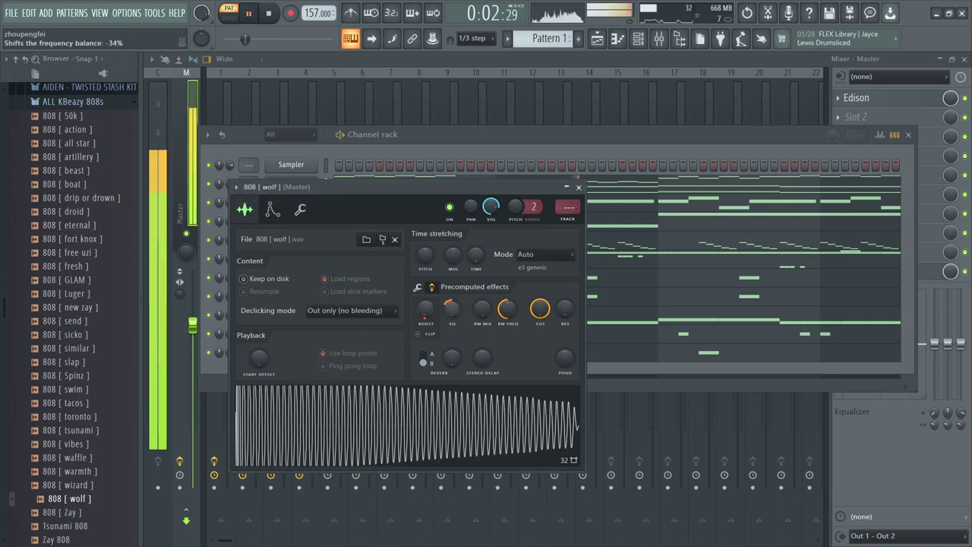
- Reset the 808 [ wolf ] EQ balance, raise it slightly above centre, and readjust the boost
{"action": "mouse_move", "coordinate": [451, 307]}
{"action": "left_mouse_down"}
{"action": "mouse_move", "coordinate": [449, 317]}
{"action": "mouse_move", "coordinate": [451, 306]}
{"action": "left_mouse_up"}
{"action": "right_click", "coordinate": [432, 317]}
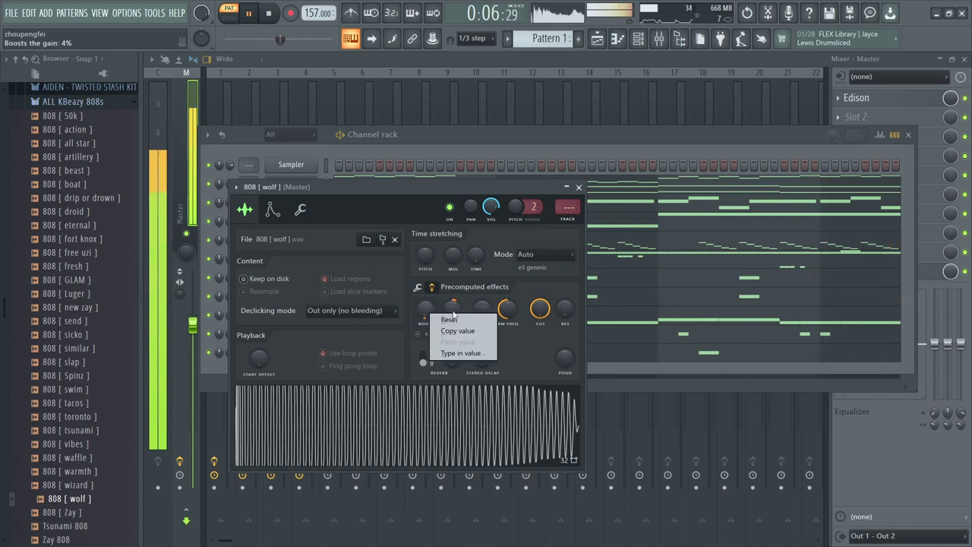
{"action": "left_click", "coordinate": [456, 322]}
{"action": "left_click_drag", "start_coordinate": [451, 308], "coordinate": [452, 300]}
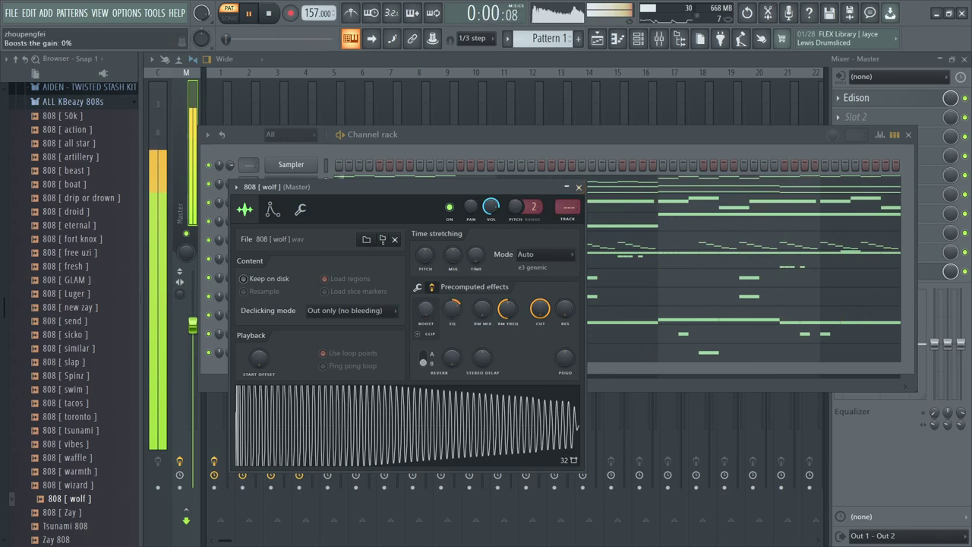
{"action": "left_click_drag", "start_coordinate": [426, 309], "coordinate": [426, 303]}
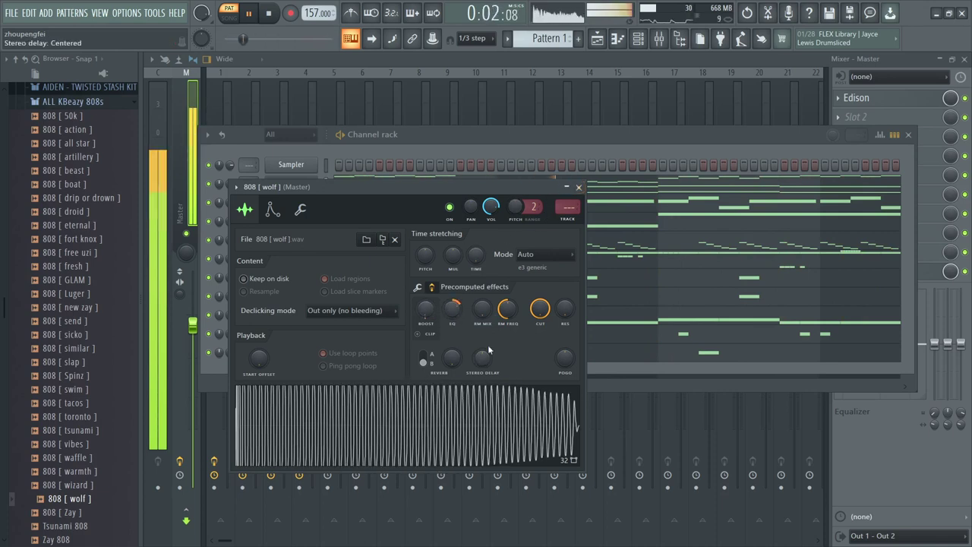
- Try 808 [ slap ] in the channel with the pattern playing and go back to 808 [ wolf ]
{"action": "left_click", "coordinate": [417, 286]}
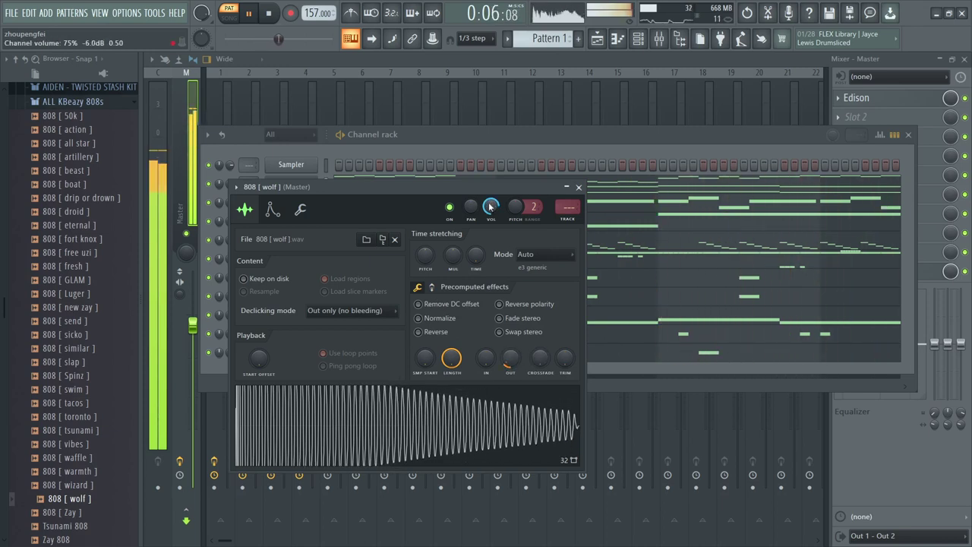
{"action": "key", "text": "space"}
{"action": "left_click", "coordinate": [85, 364]}
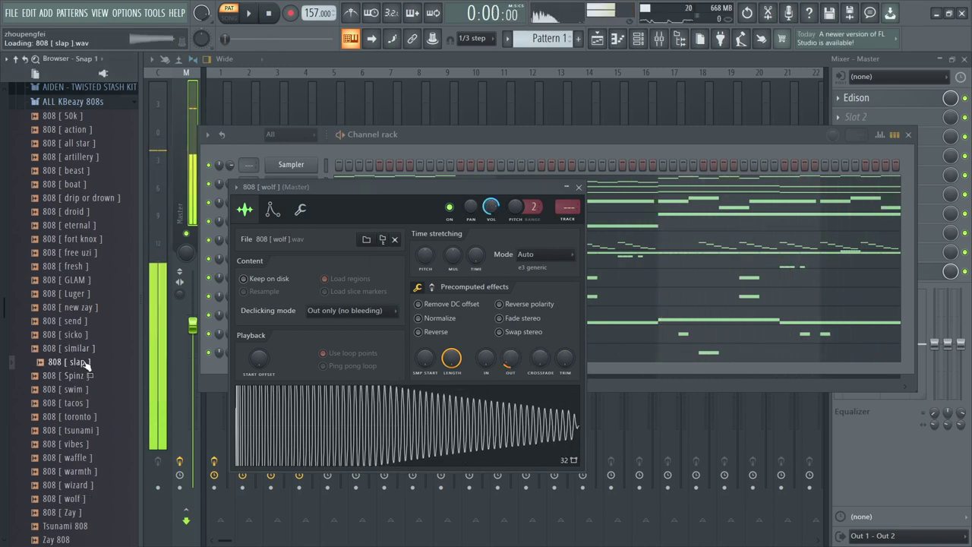
{"action": "key", "text": "space"}
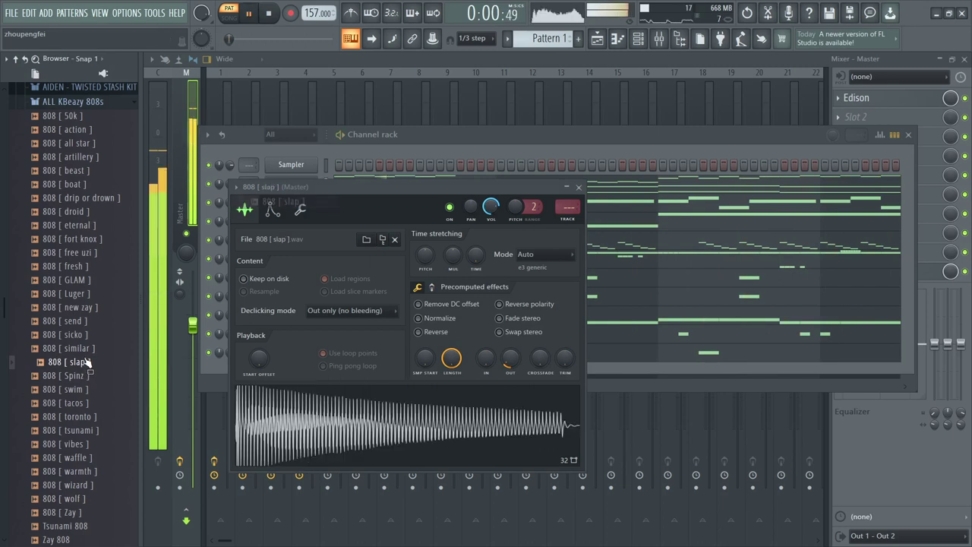
{"action": "left_click", "coordinate": [75, 498]}
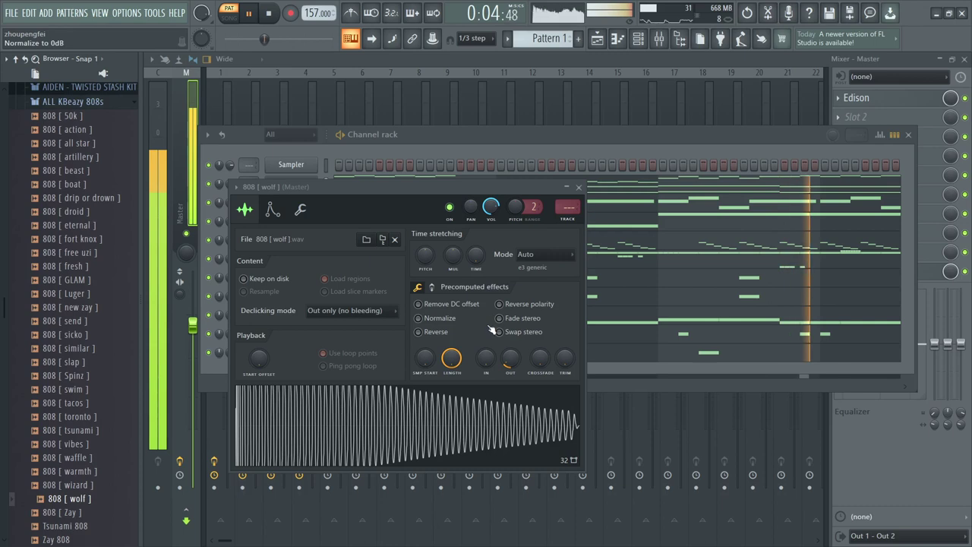
{"action": "left_click", "coordinate": [431, 287]}
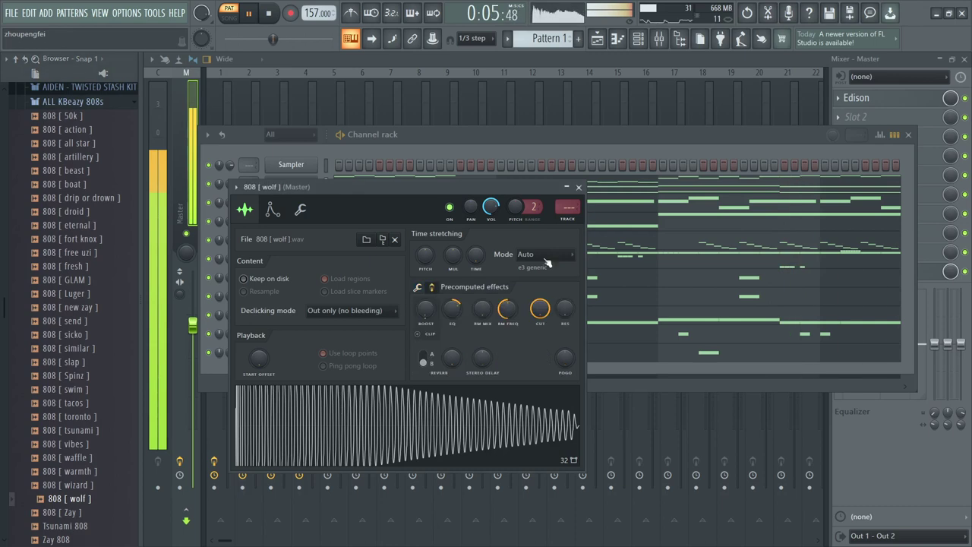
- Close the 808 [ wolf ] channel settings and let the pattern play in the channel rack
{"action": "left_click", "coordinate": [579, 187]}
{"action": "right_click", "coordinate": [300, 316]}
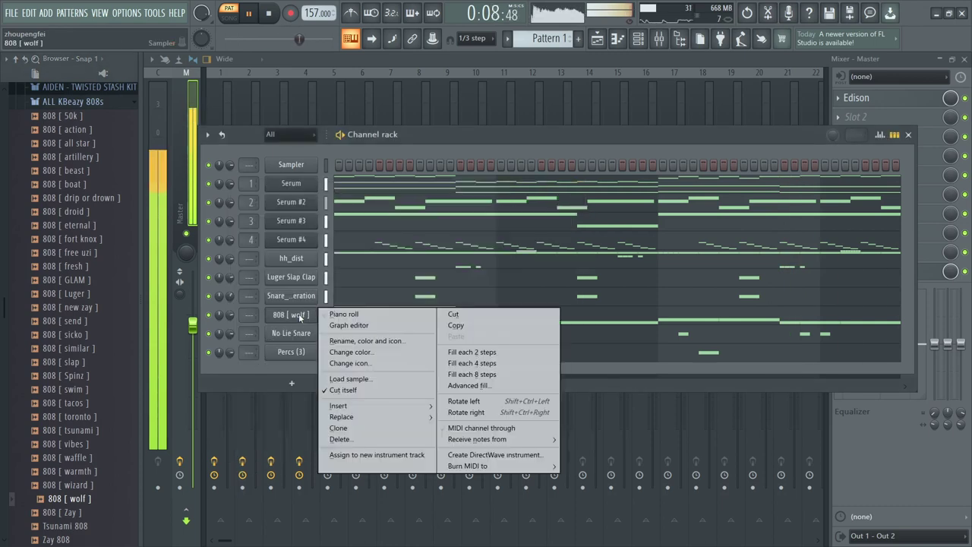
{"action": "key", "text": "Escape"}
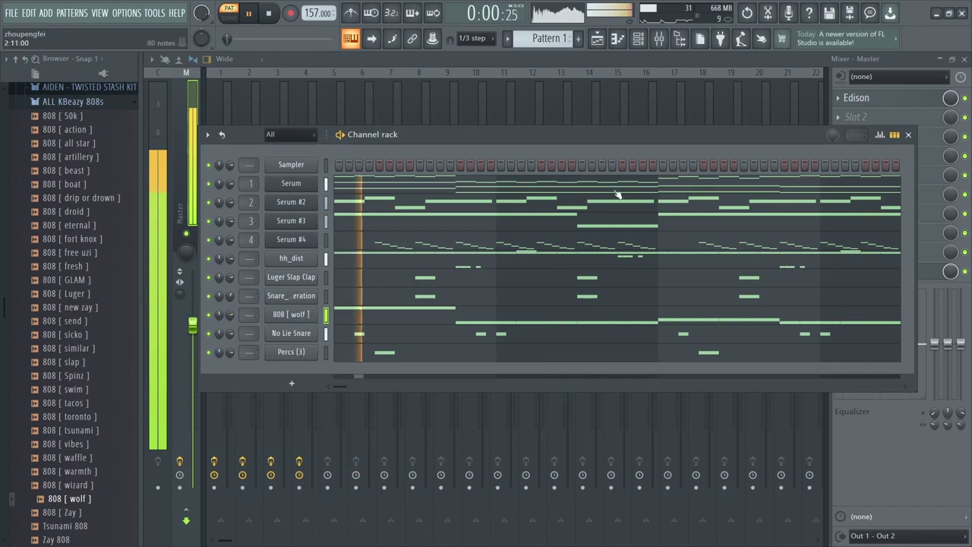
- Minimize FL Studio, switch to Chrome, and clear the finished five-minute countdown on Online-Stopwatch
{"action": "left_click", "coordinate": [938, 14]}
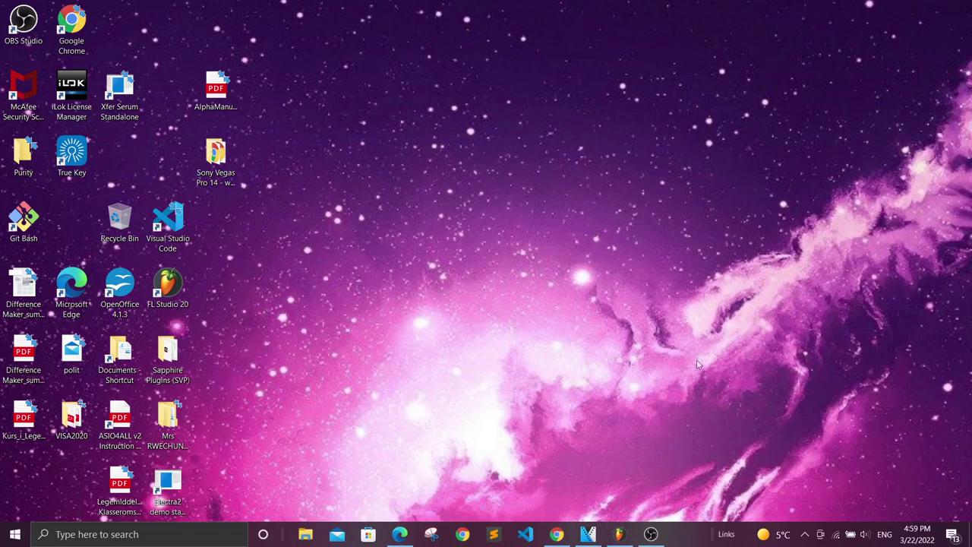
{"action": "left_click", "coordinate": [552, 539]}
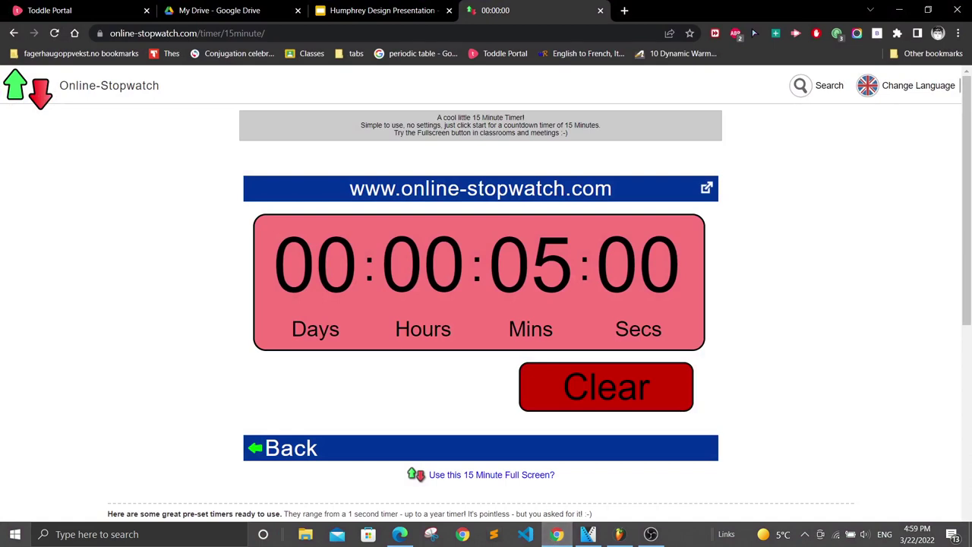
{"action": "left_click", "coordinate": [560, 396]}
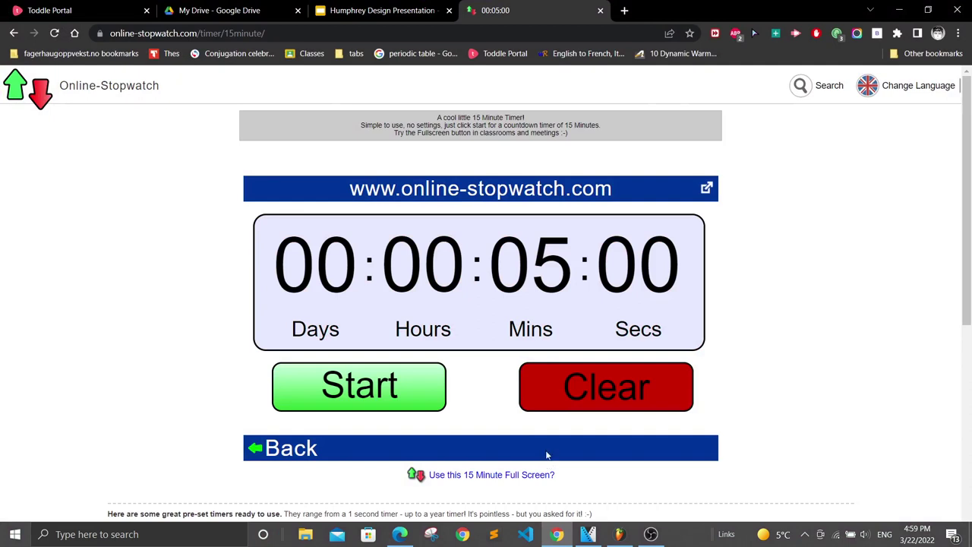
- Return to FL Studio and switch to OBS Studio
{"action": "left_click", "coordinate": [624, 534]}
{"action": "left_click", "coordinate": [653, 534]}
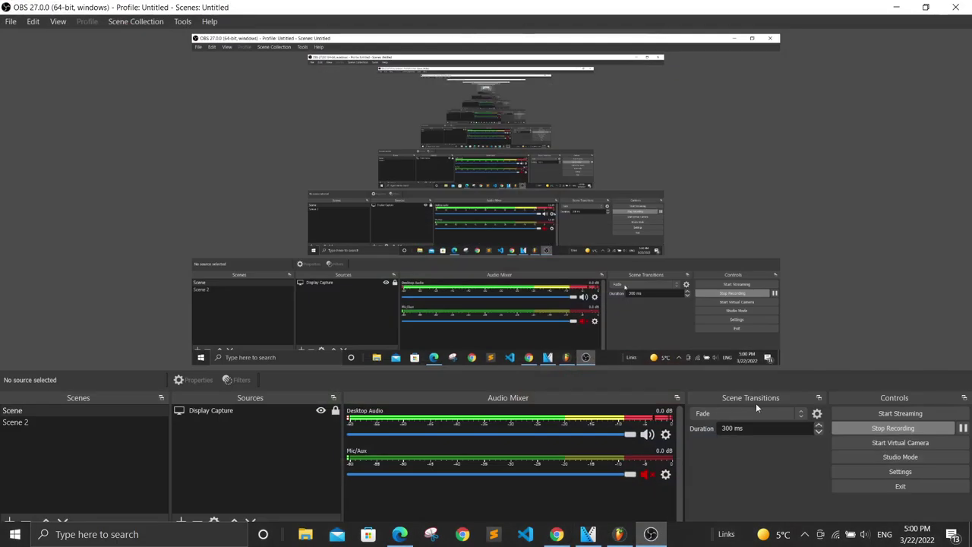